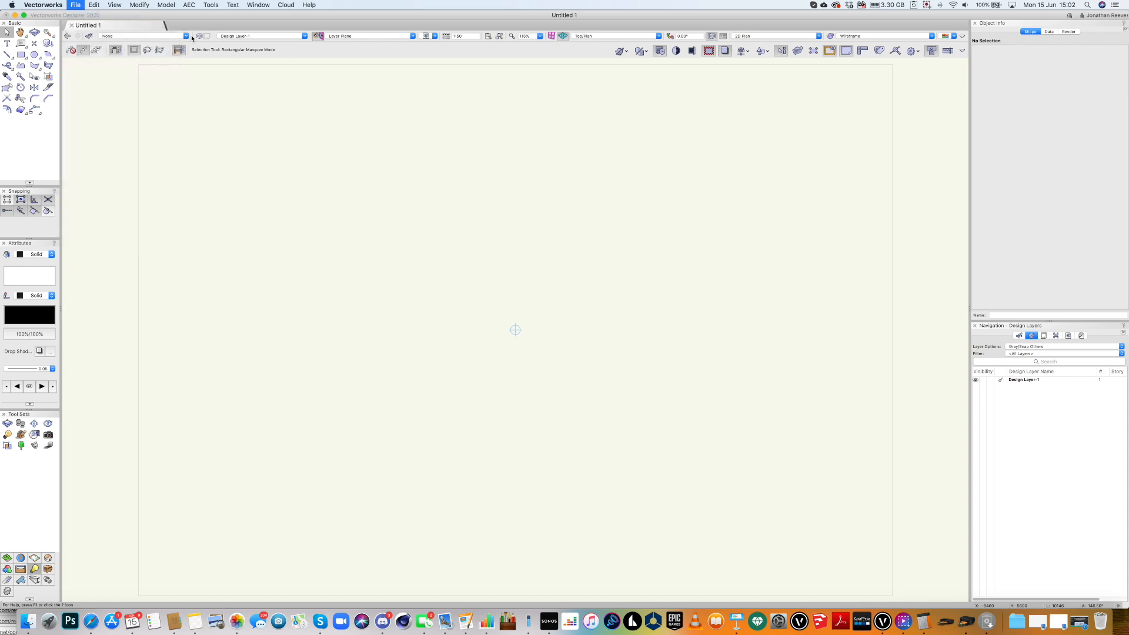
# Create a blank Untitled 2 drawing from the Default.sta template.
pyautogui.click(627, 164)
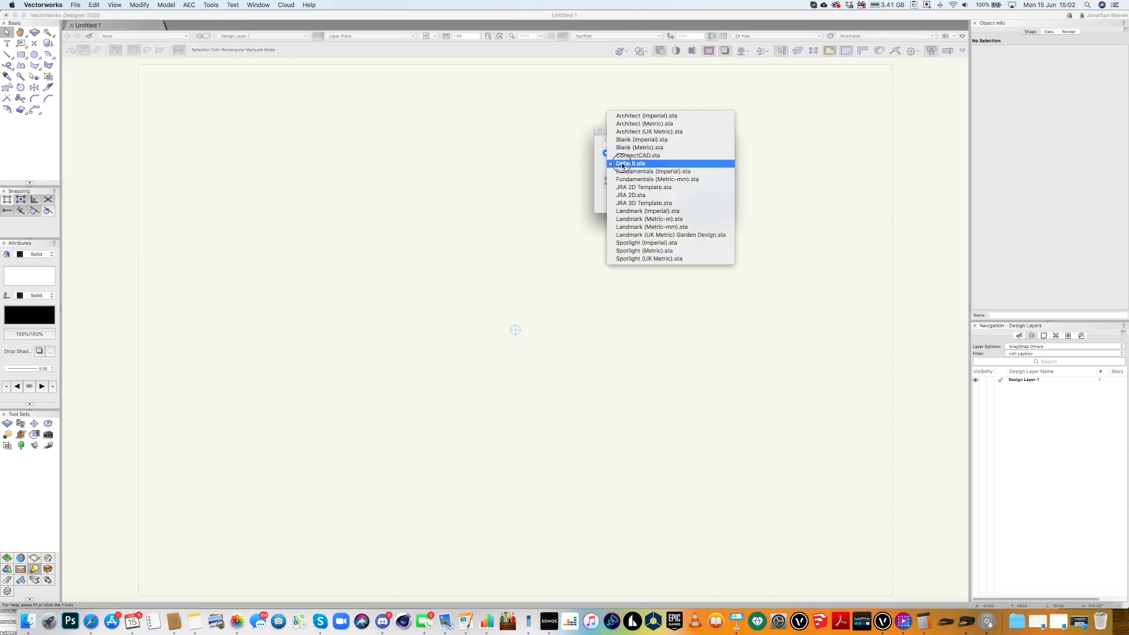
pyautogui.click(626, 164)
pyautogui.click(700, 202)
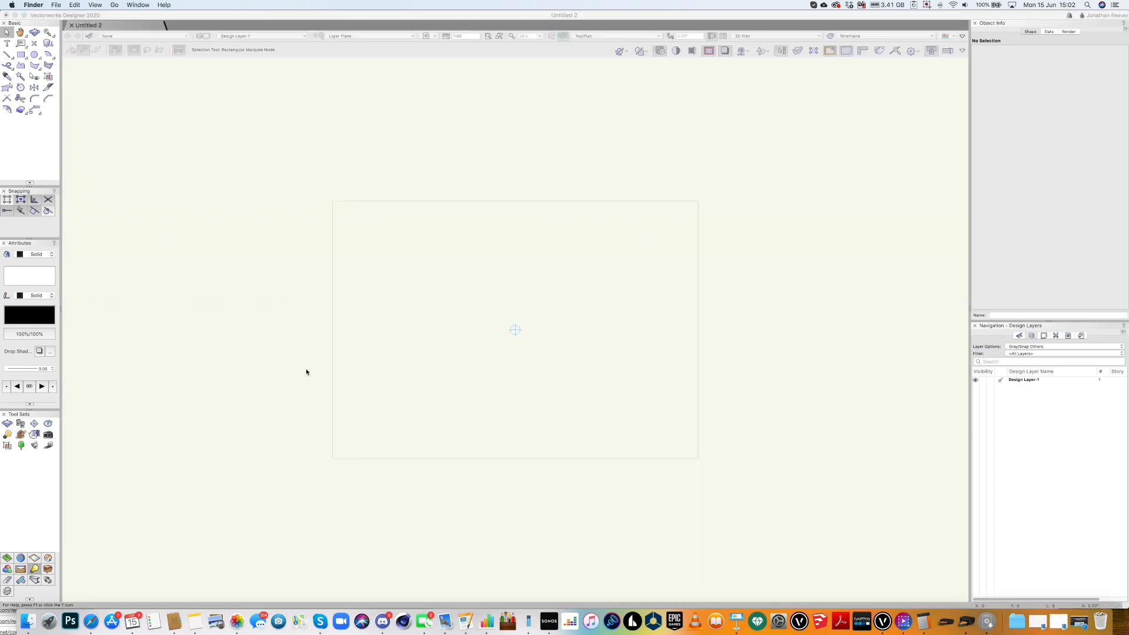
pyautogui.click(196, 440)
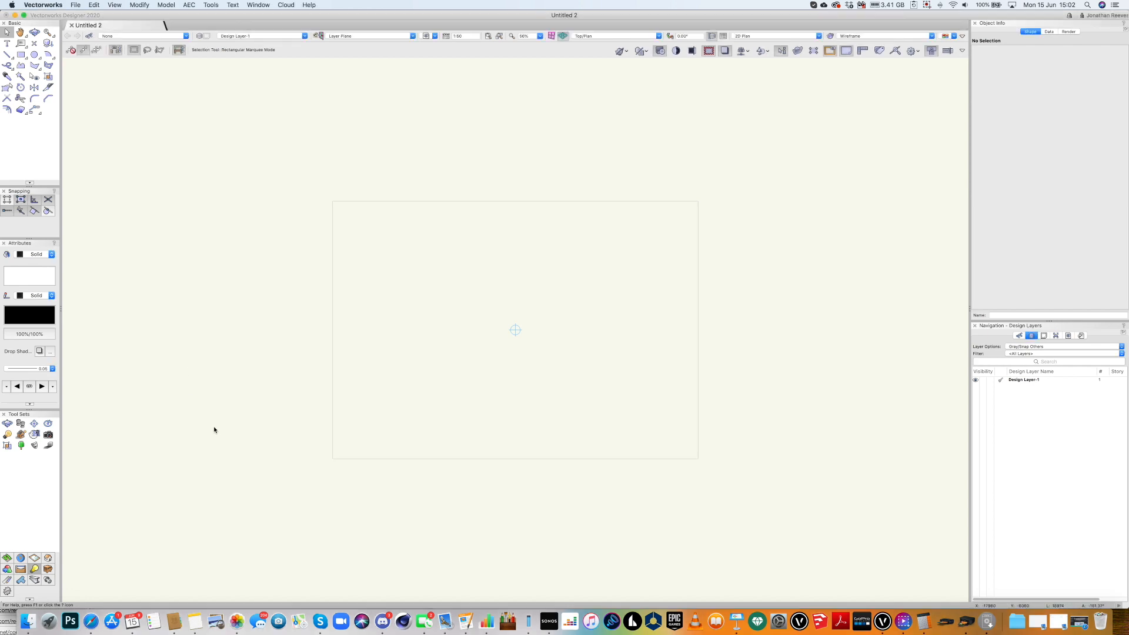
pyautogui.click(25, 621)
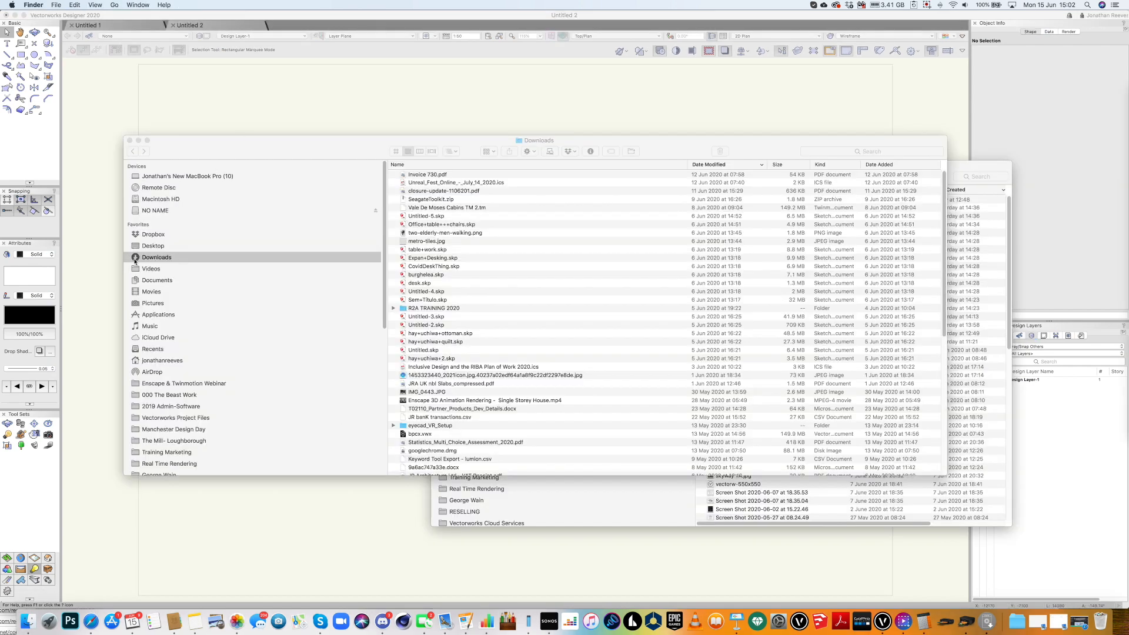
pyautogui.scroll(-10, 253, 329)
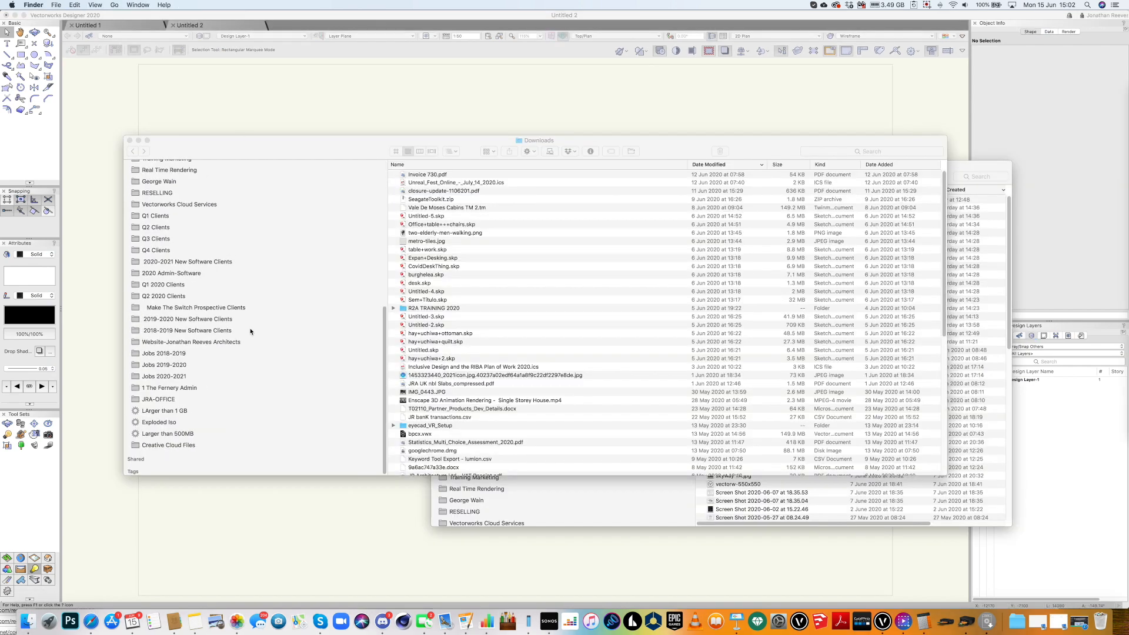
pyautogui.click(167, 377)
pyautogui.click(168, 375)
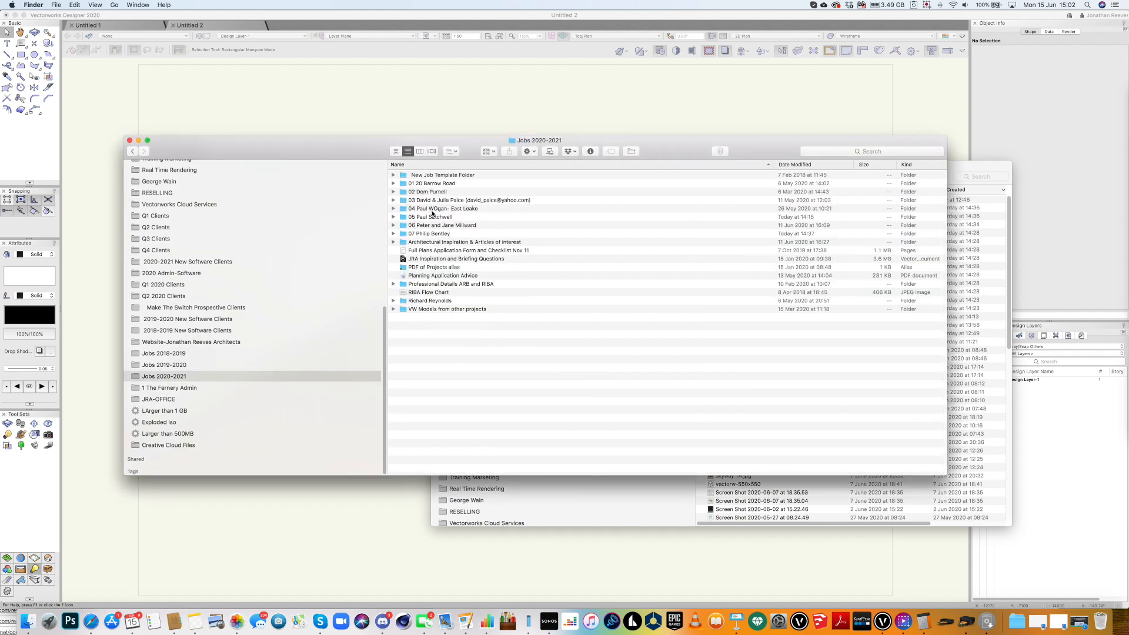
pyautogui.click(433, 184)
pyautogui.doubleClick(433, 184)
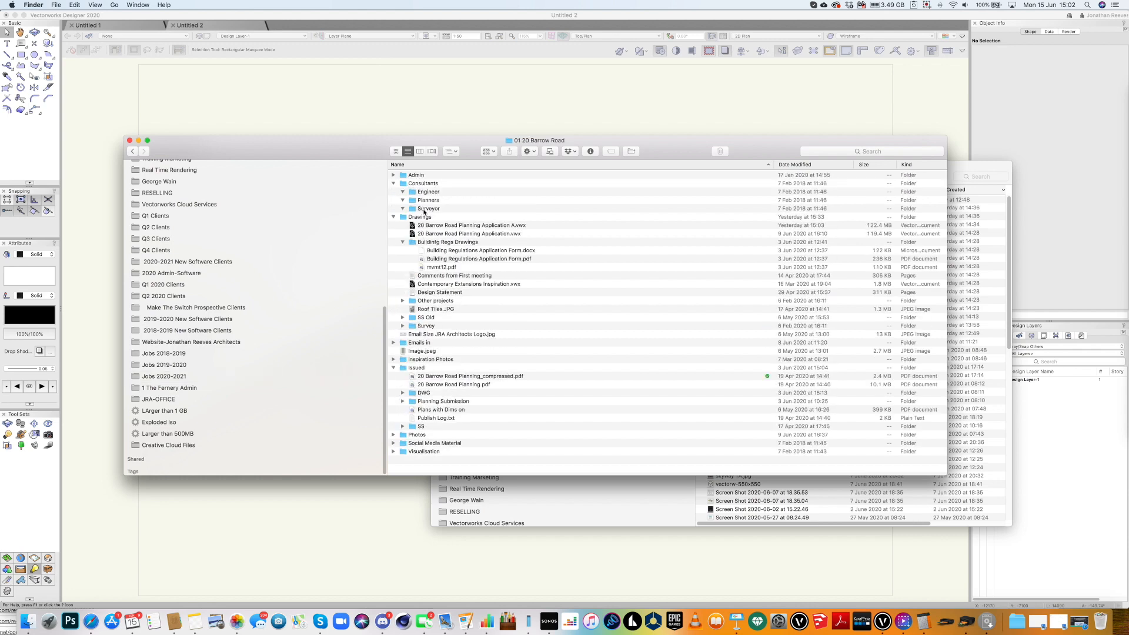
pyautogui.click(423, 210)
pyautogui.doubleClick(425, 208)
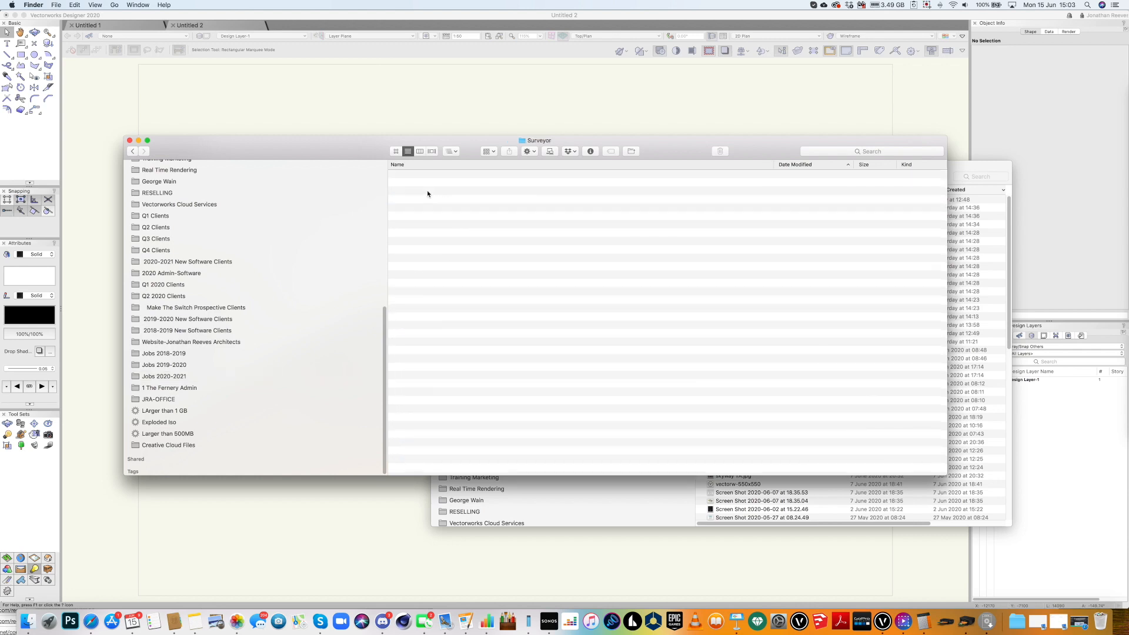
pyautogui.click(448, 151)
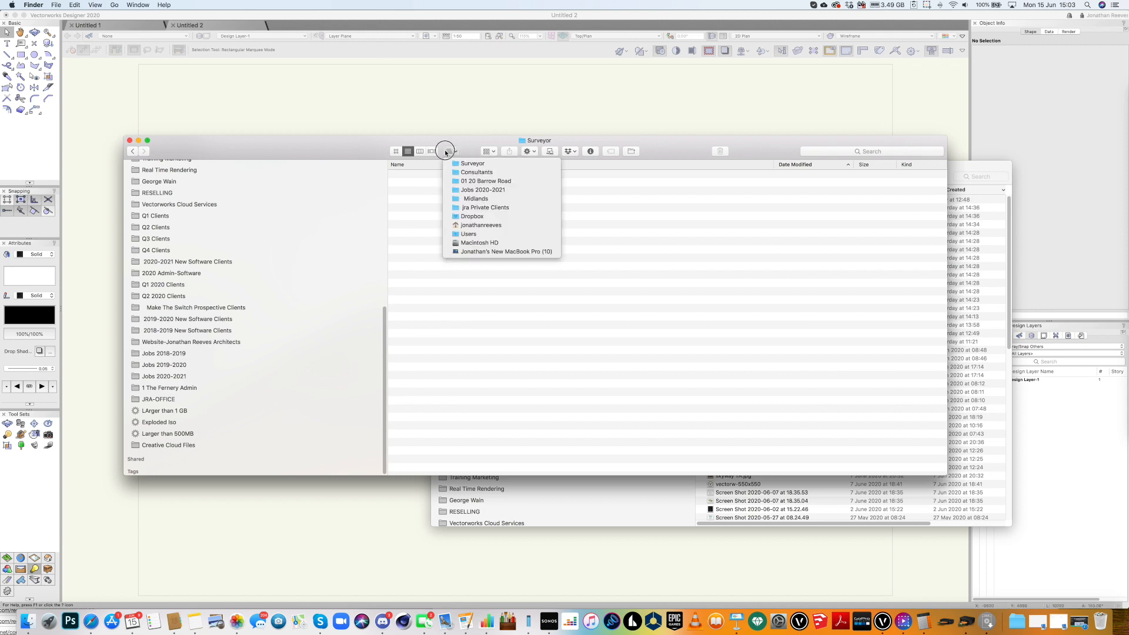
pyautogui.click(465, 190)
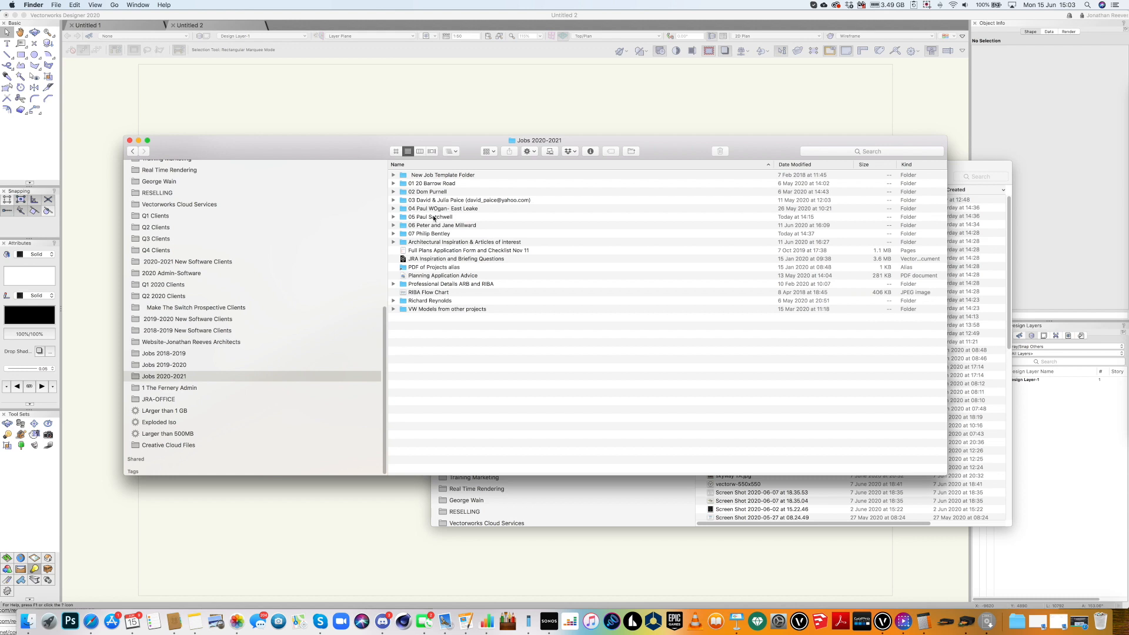
# Open the other client's Consultants > Surveyor folder, preview the survey DWG, and drag it onto the drawing.
pyautogui.doubleClick(434, 217)
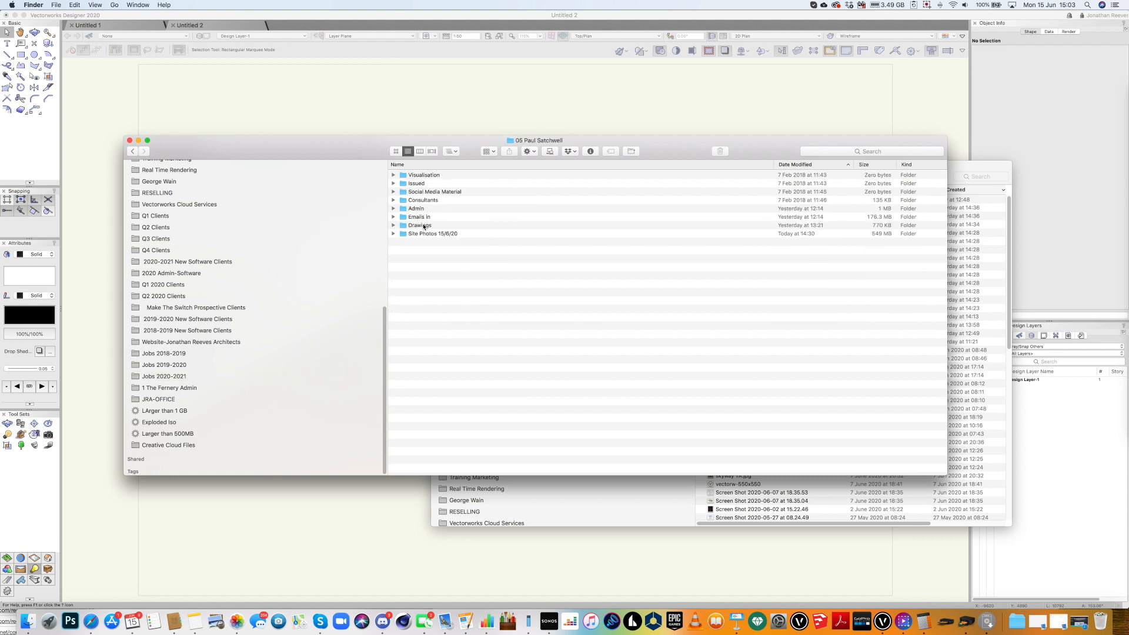
pyautogui.click(423, 225)
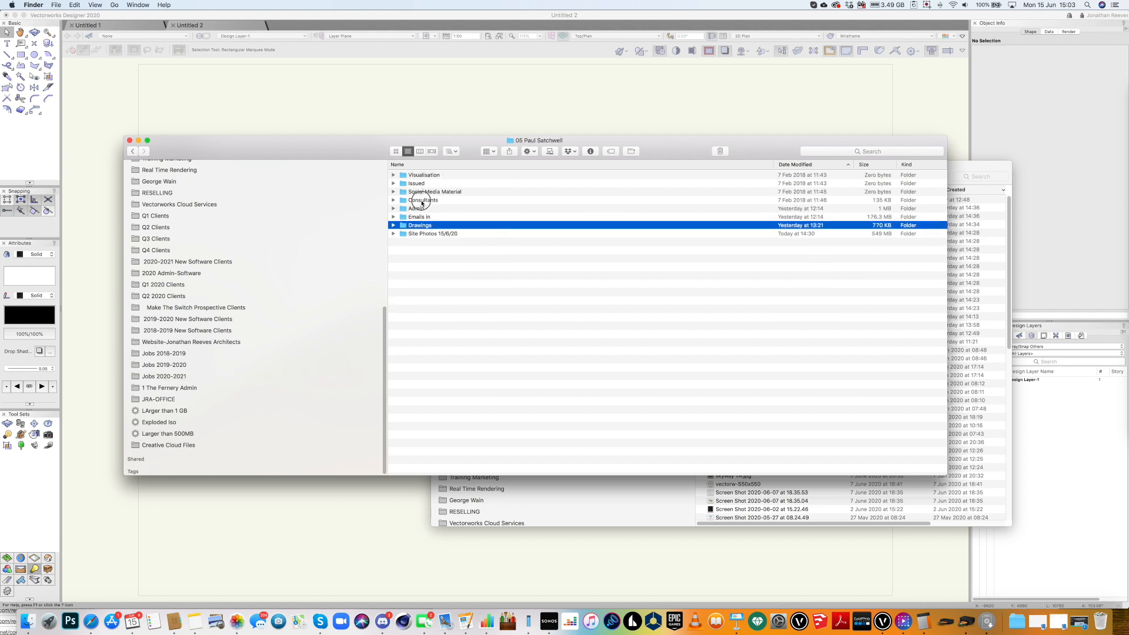
pyautogui.doubleClick(421, 201)
pyautogui.click(420, 191)
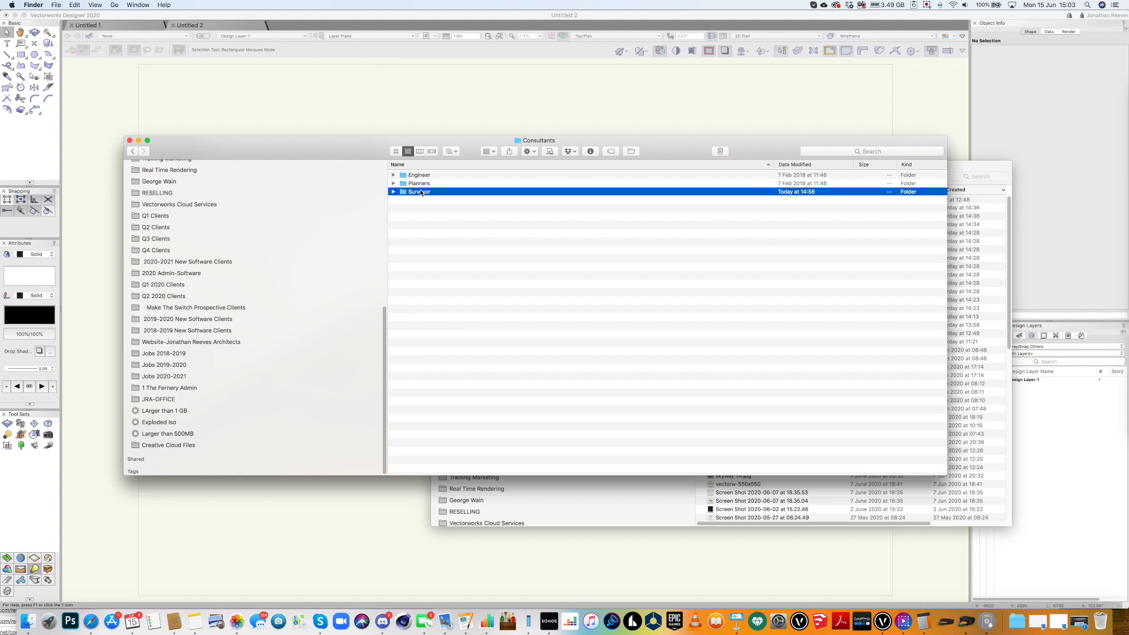
pyautogui.doubleClick(421, 192)
pyautogui.click(439, 175)
pyautogui.press('space')
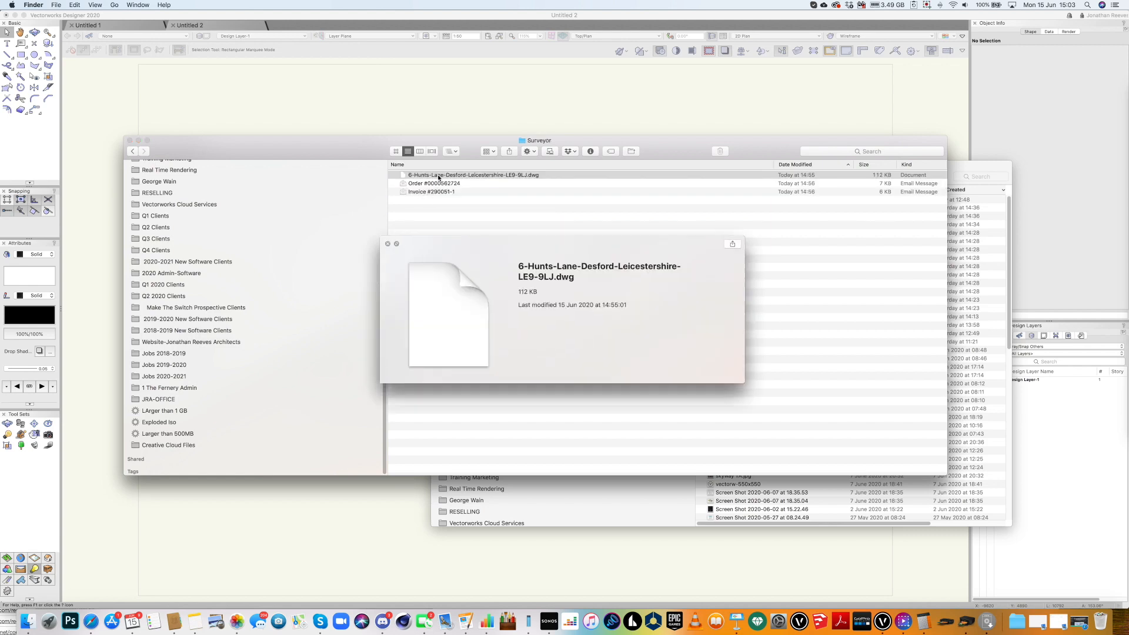
pyautogui.press('space')
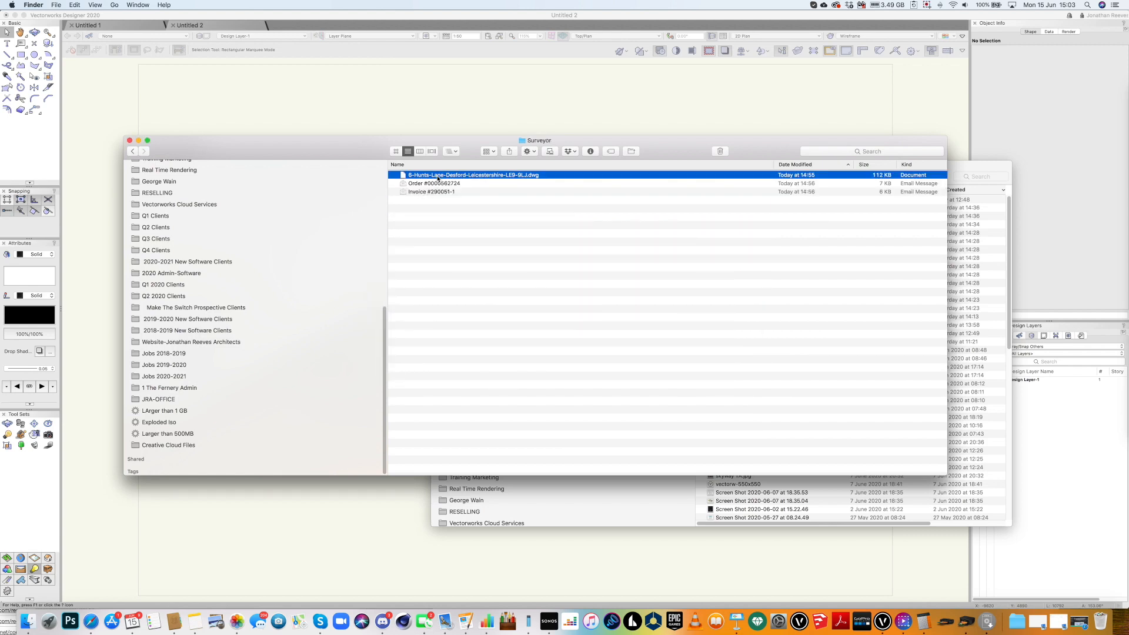
pyautogui.moveTo(437, 177); pyautogui.dragTo(390, 122)
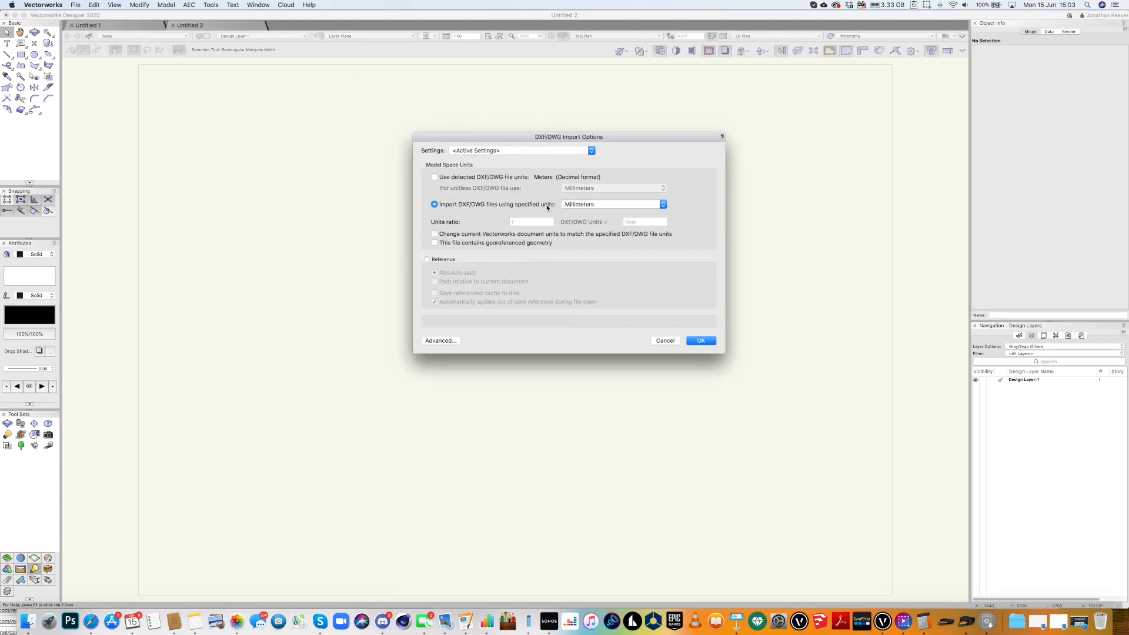
# Specify Millimeters as the DWG file's import units instead of the detected units.
pyautogui.click(584, 204)
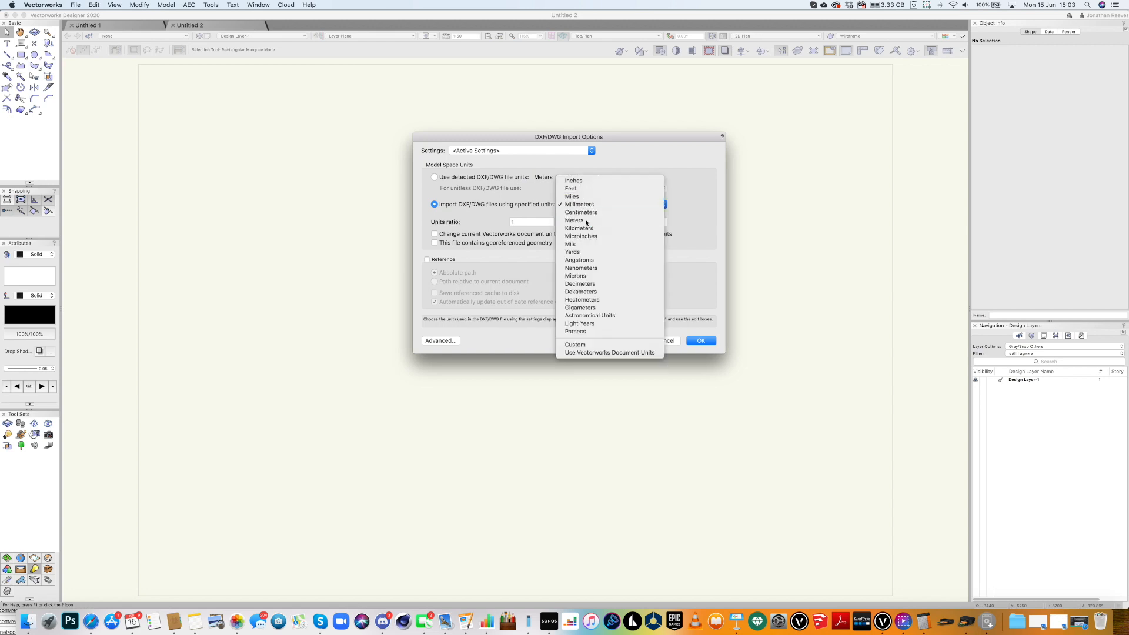
pyautogui.click(635, 220)
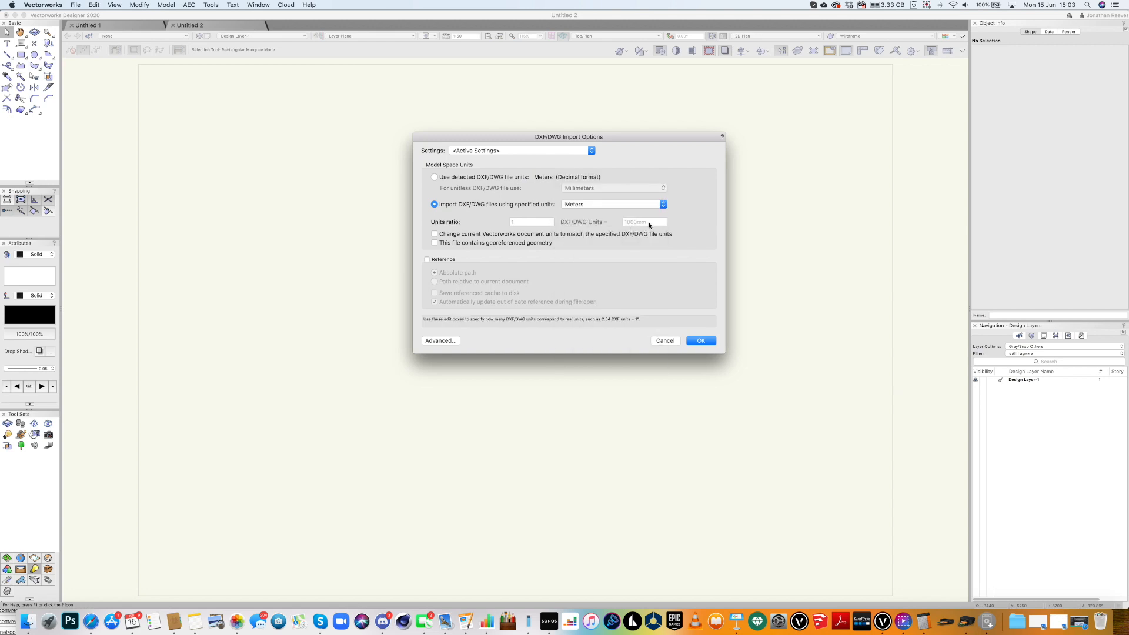
pyautogui.click(435, 177)
pyautogui.click(434, 204)
pyautogui.click(599, 207)
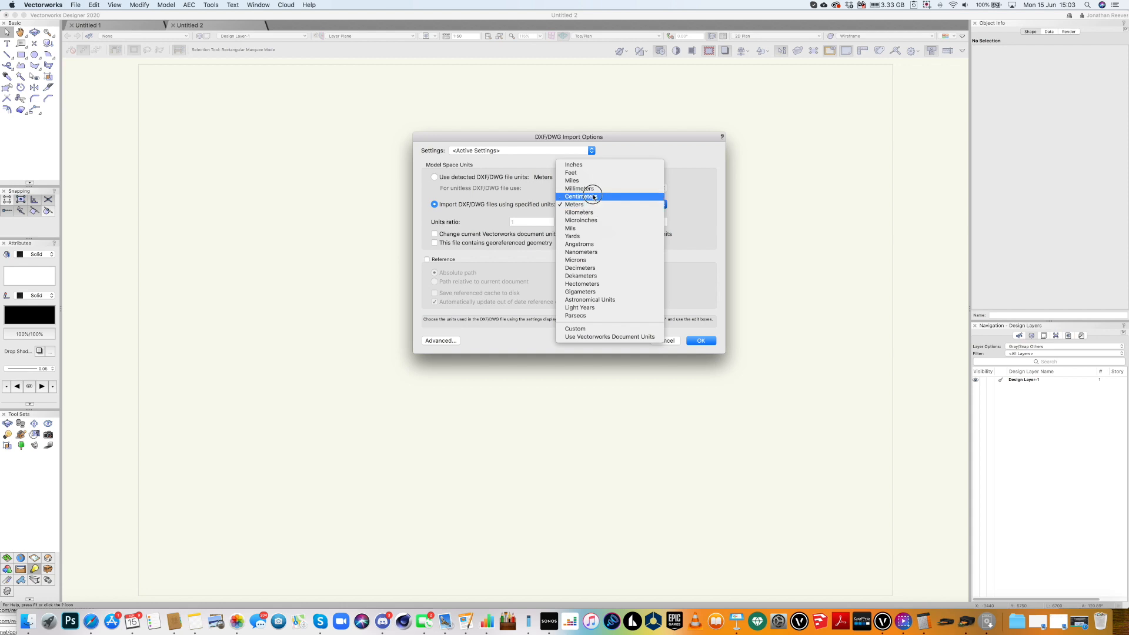
pyautogui.click(591, 189)
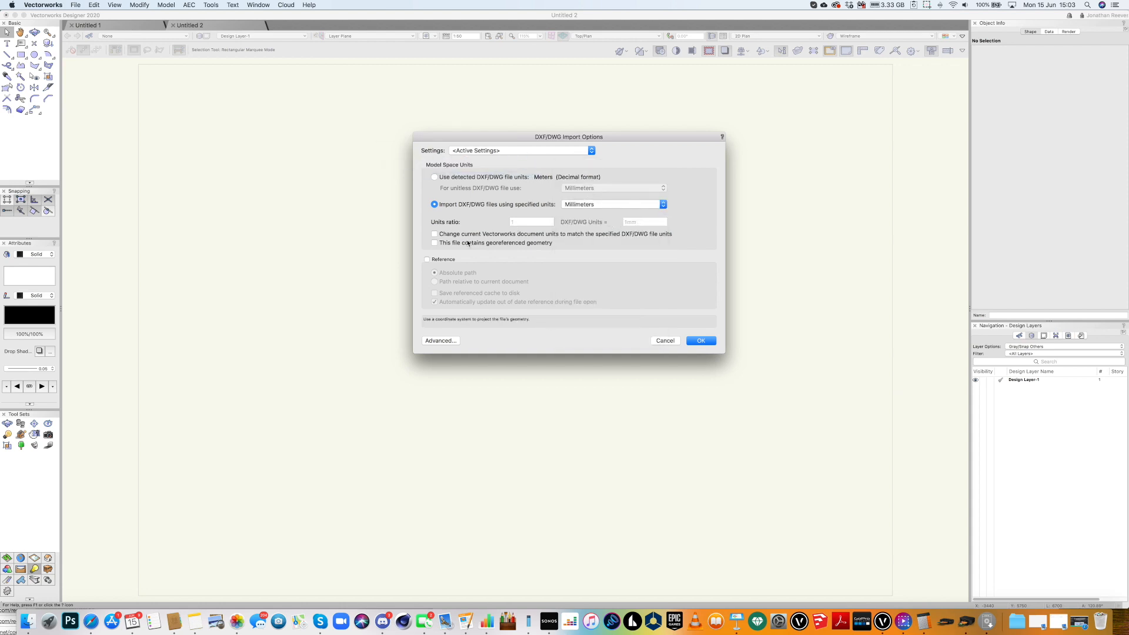
pyautogui.click(448, 343)
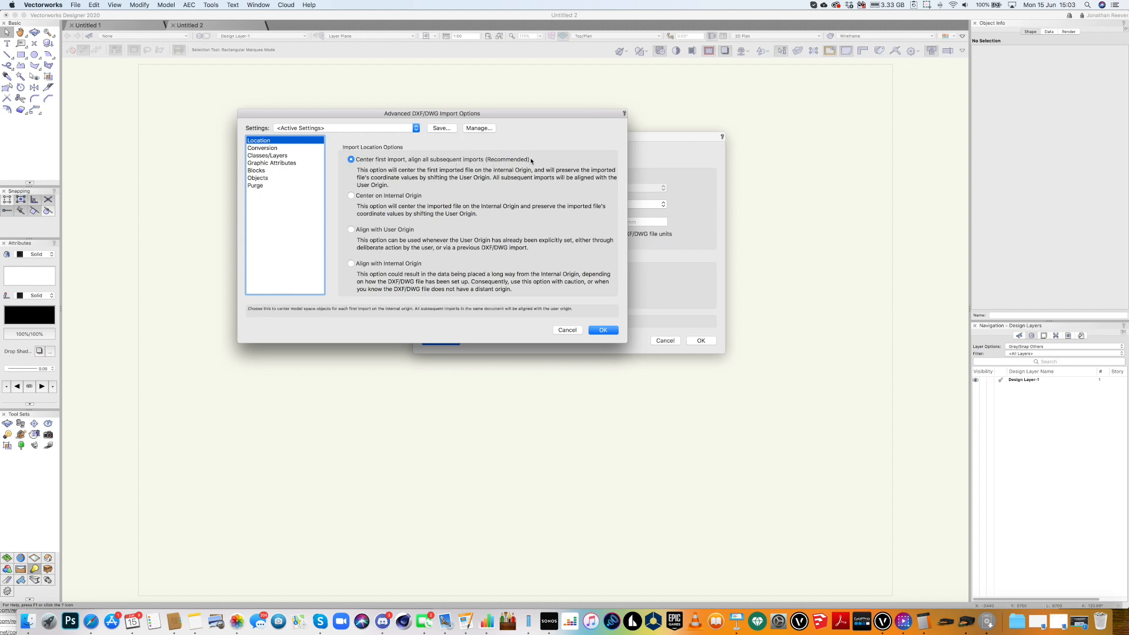
# Replace the 'Import' layer prefix with OS in the advanced import options and accept them.
pyautogui.click(274, 150)
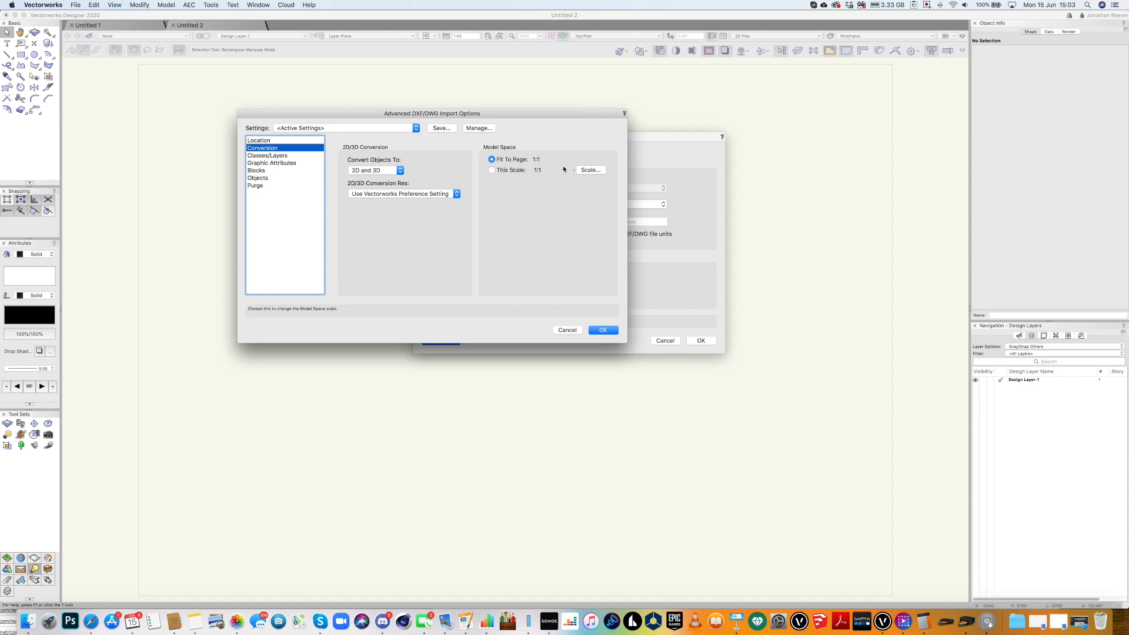
pyautogui.click(267, 155)
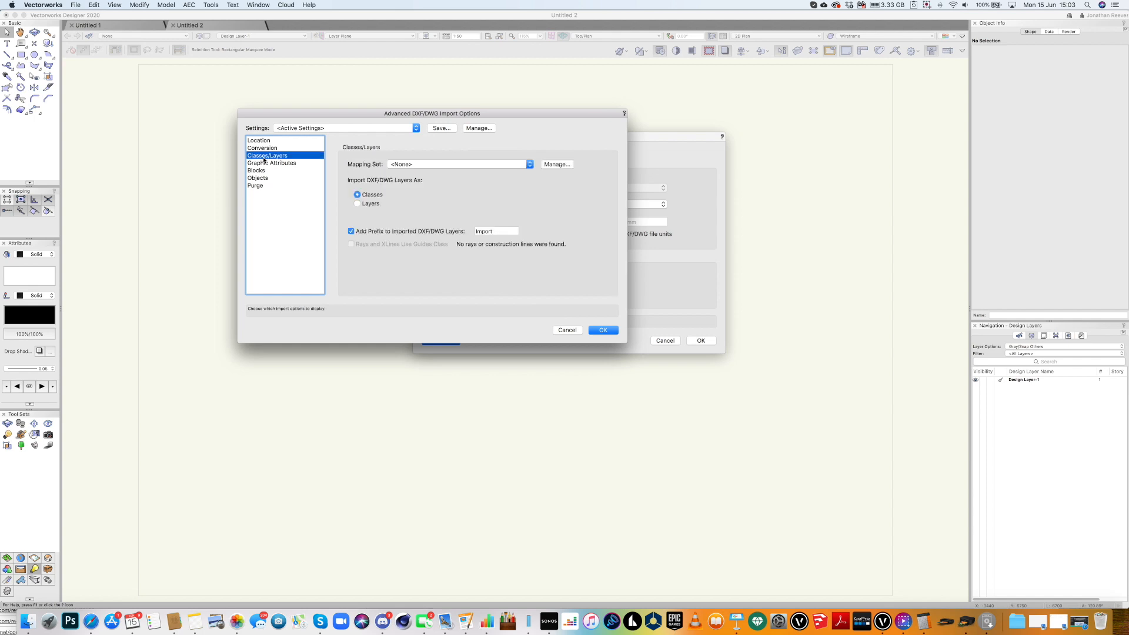
pyautogui.doubleClick(472, 231)
pyautogui.write('OS')
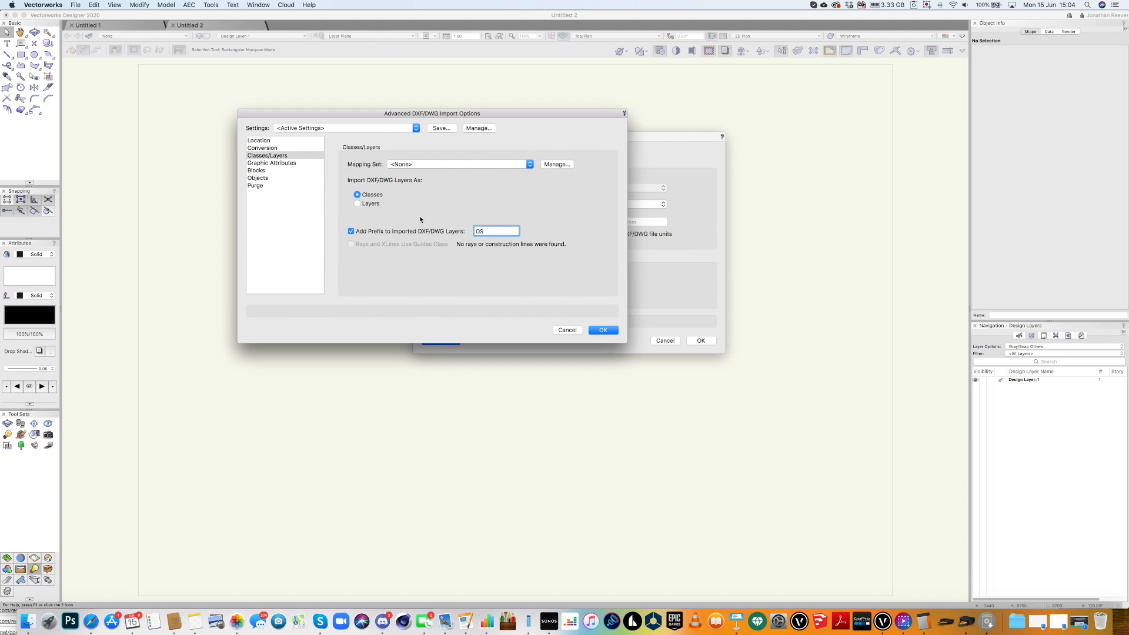
pyautogui.click(270, 164)
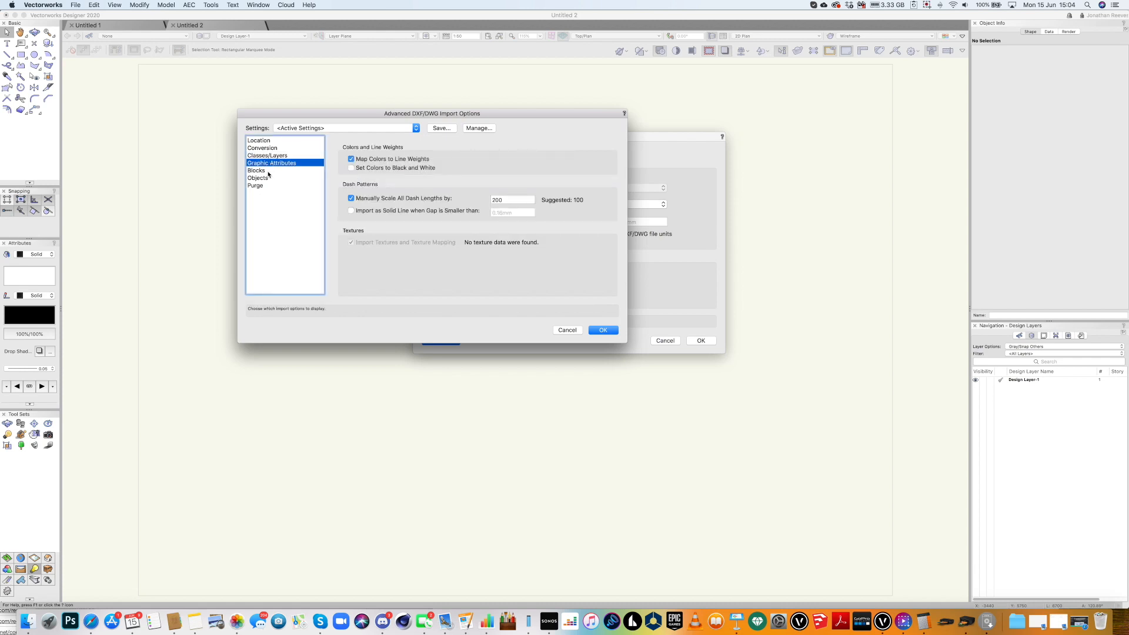
pyautogui.click(268, 171)
pyautogui.click(259, 178)
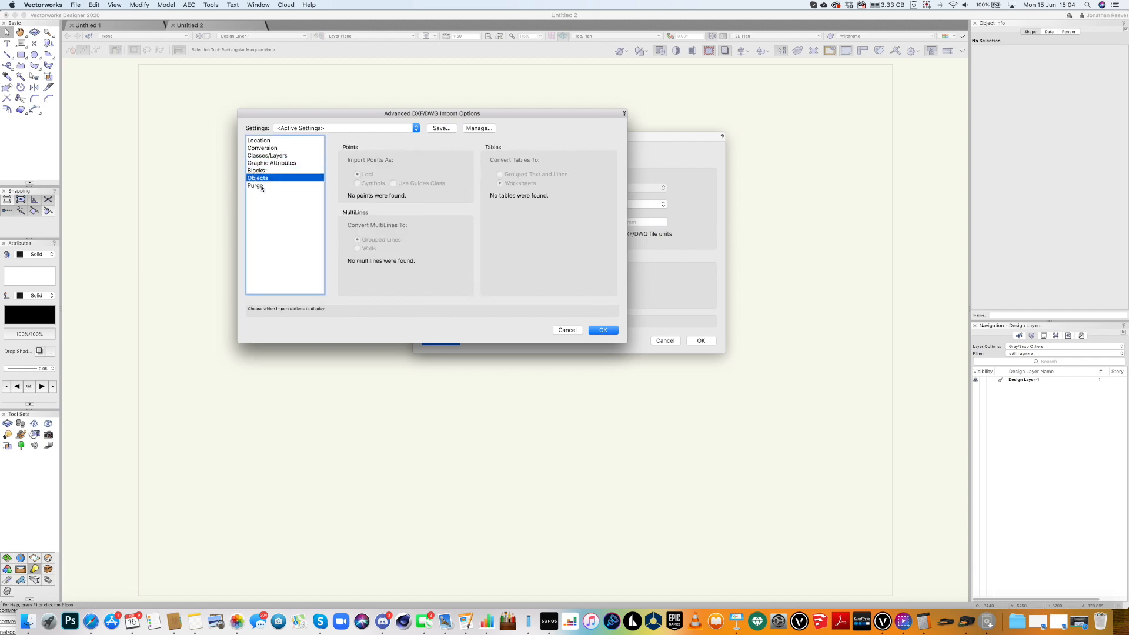
pyautogui.click(259, 185)
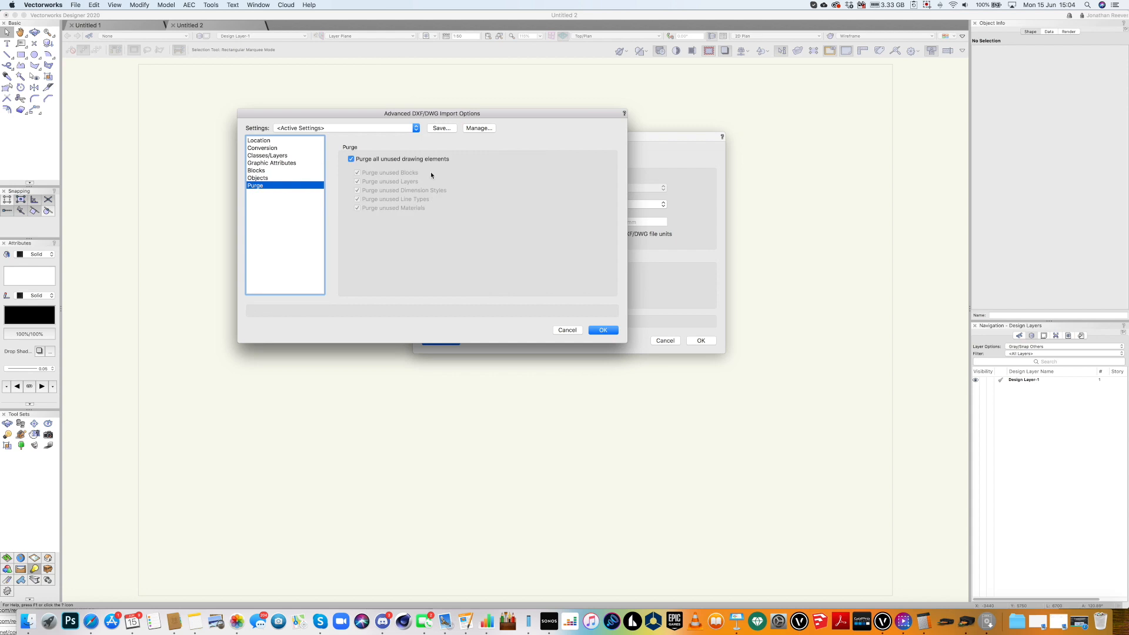
pyautogui.click(603, 330)
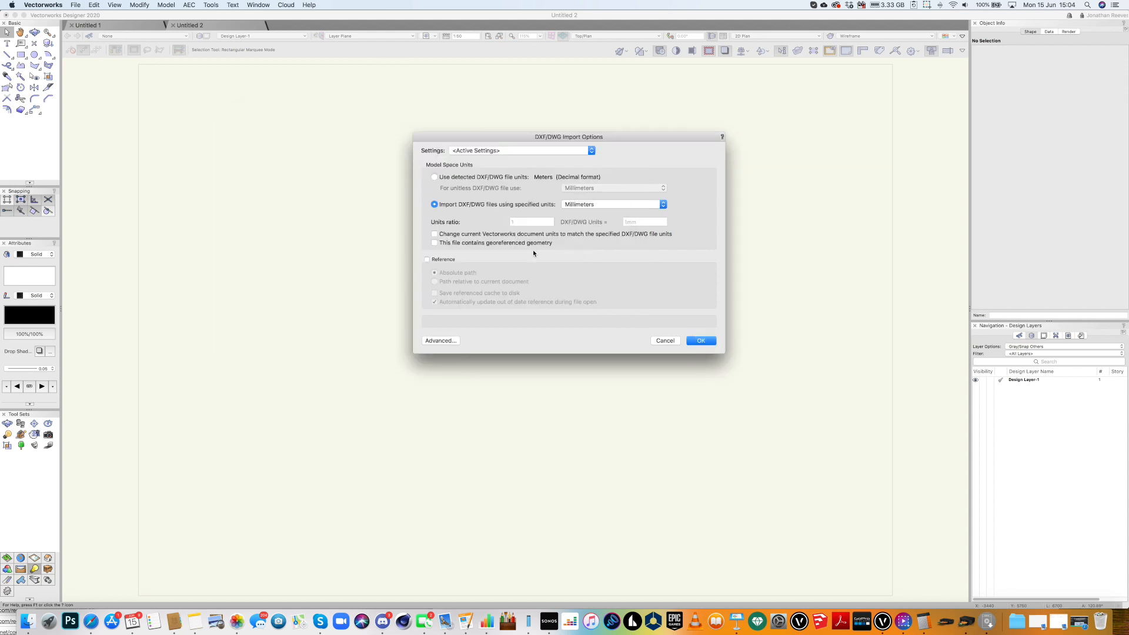
# Switch the import units to Meters, then complete the import and accept the line-weight mapping.
pyautogui.click(577, 204)
pyautogui.click(574, 219)
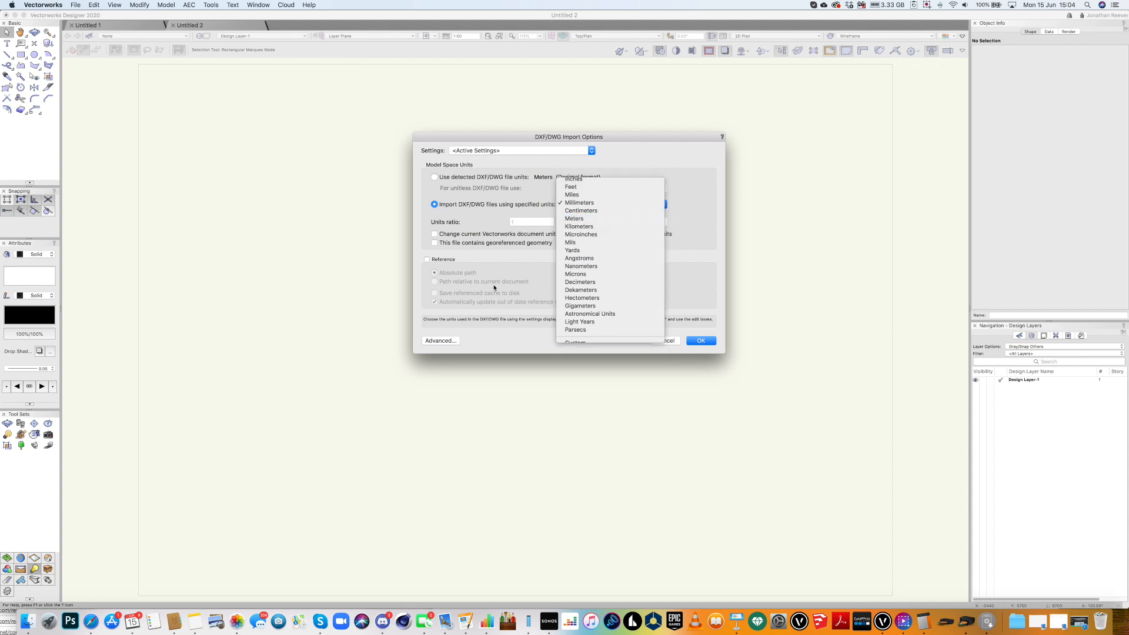
pyautogui.click(445, 341)
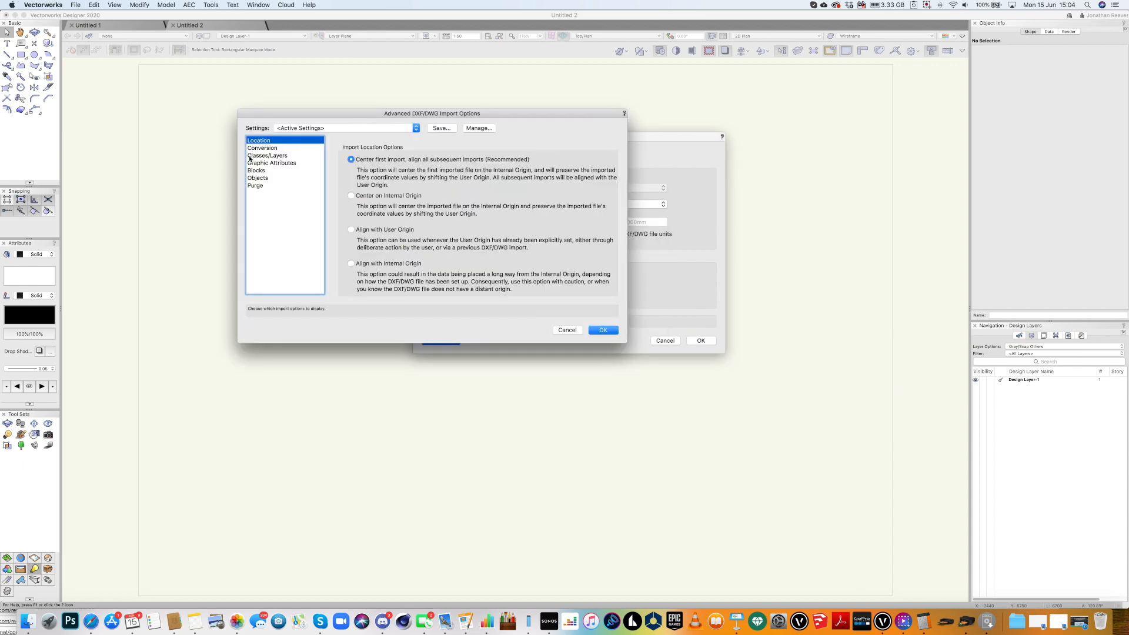
pyautogui.click(258, 149)
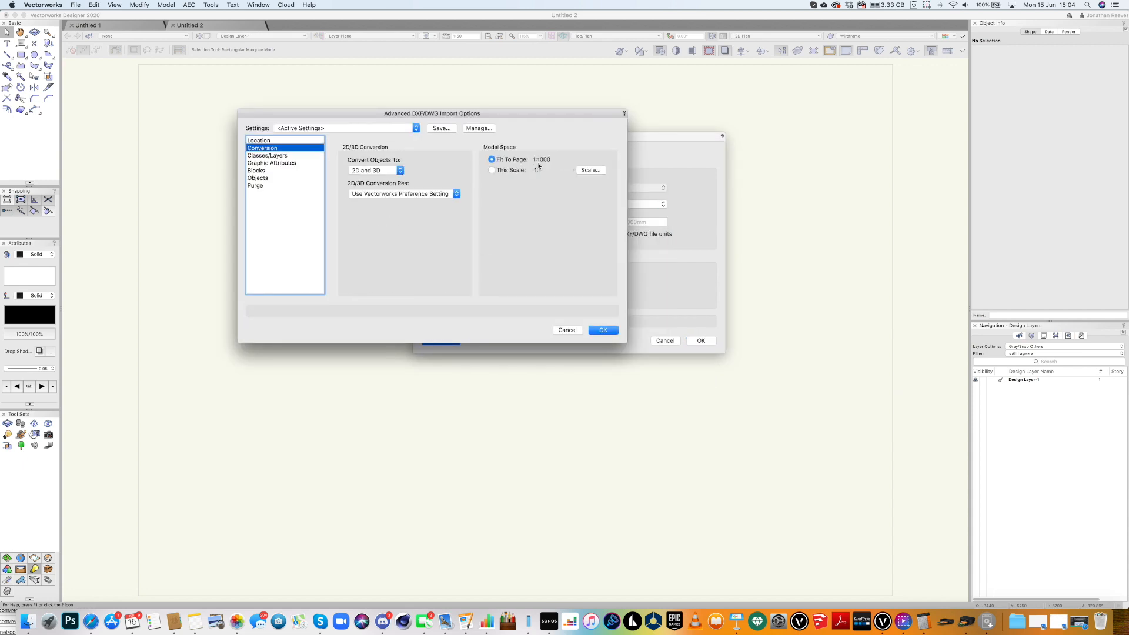
pyautogui.click(602, 330)
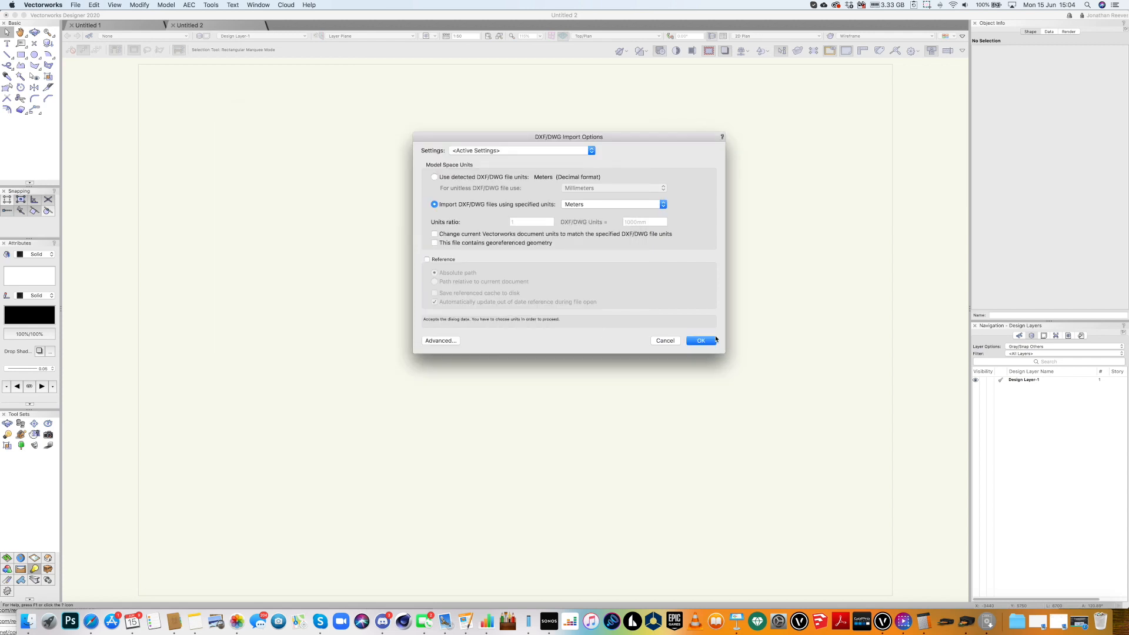
pyautogui.click(701, 341)
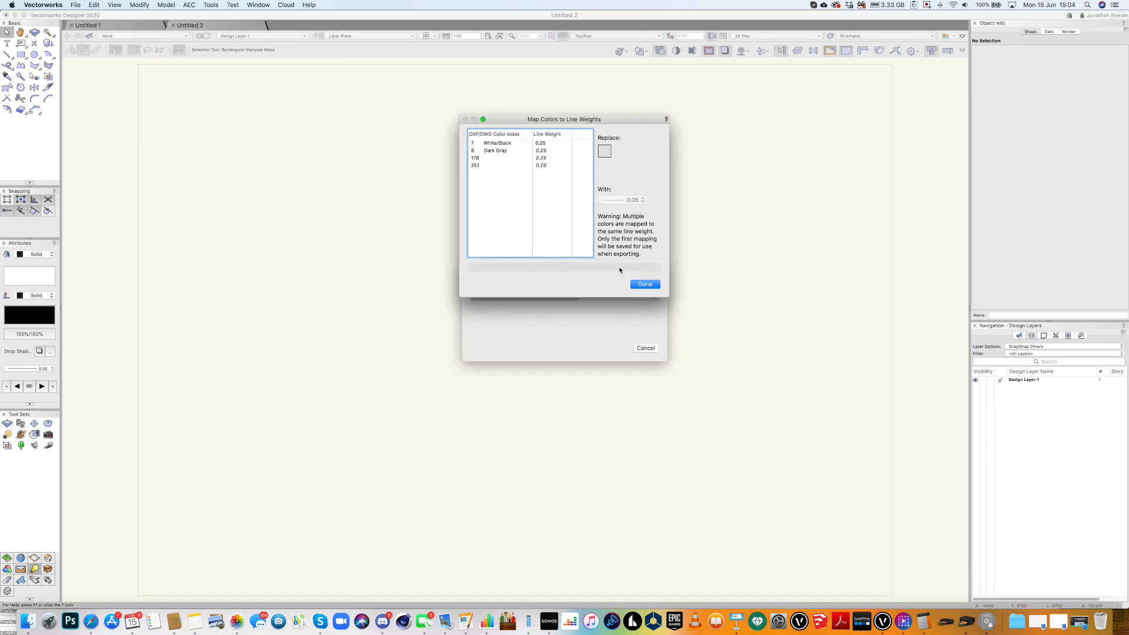
pyautogui.click(647, 285)
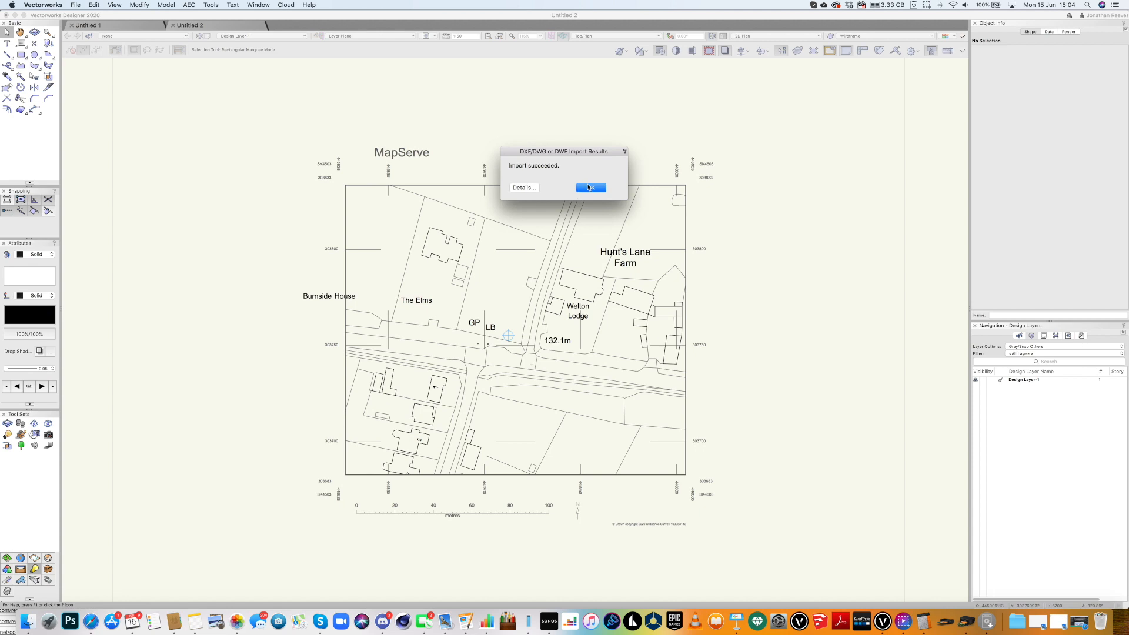
pyautogui.click(589, 188)
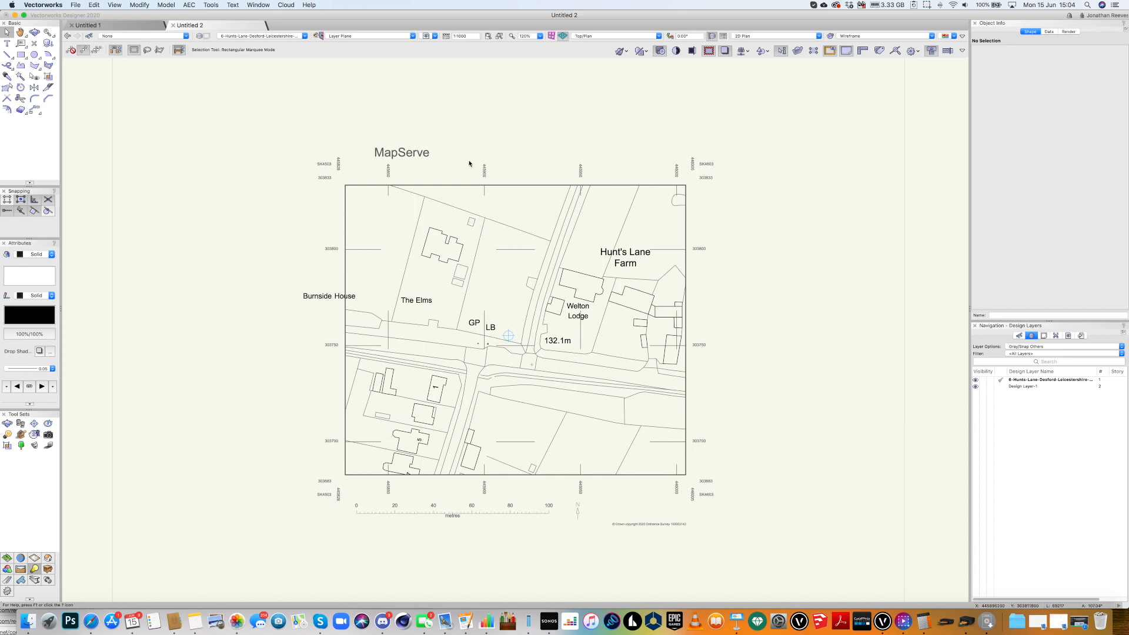
# Set the survey layer scale to 1:1250 and zoom in on the map centre.
pyautogui.press('c')
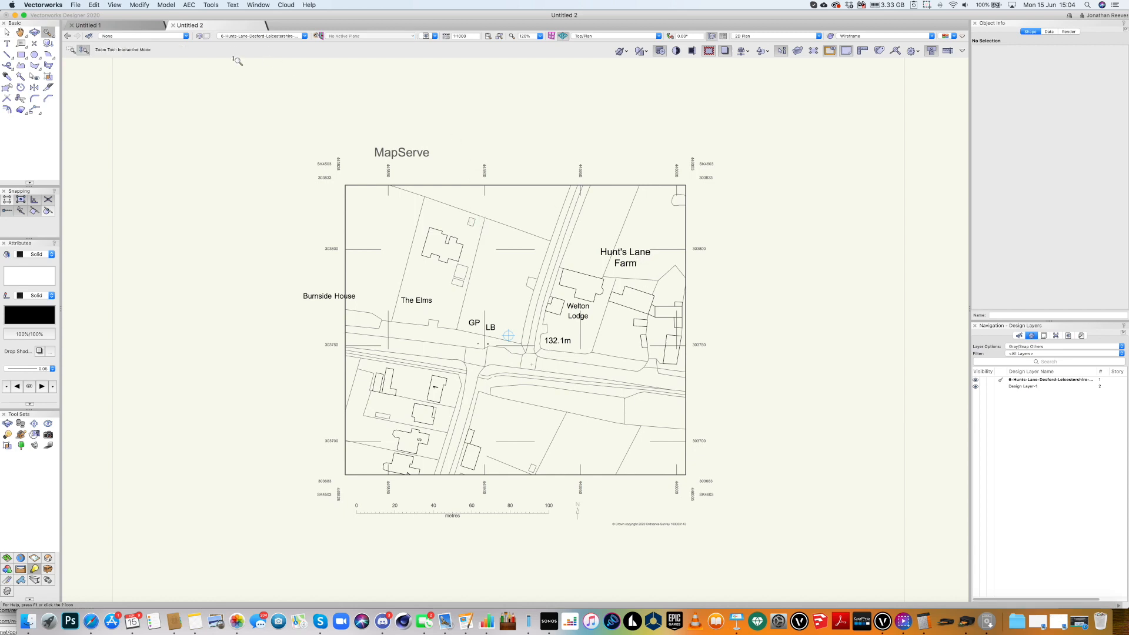
pyautogui.click(71, 50)
pyautogui.press('super+4')
pyautogui.click(447, 37)
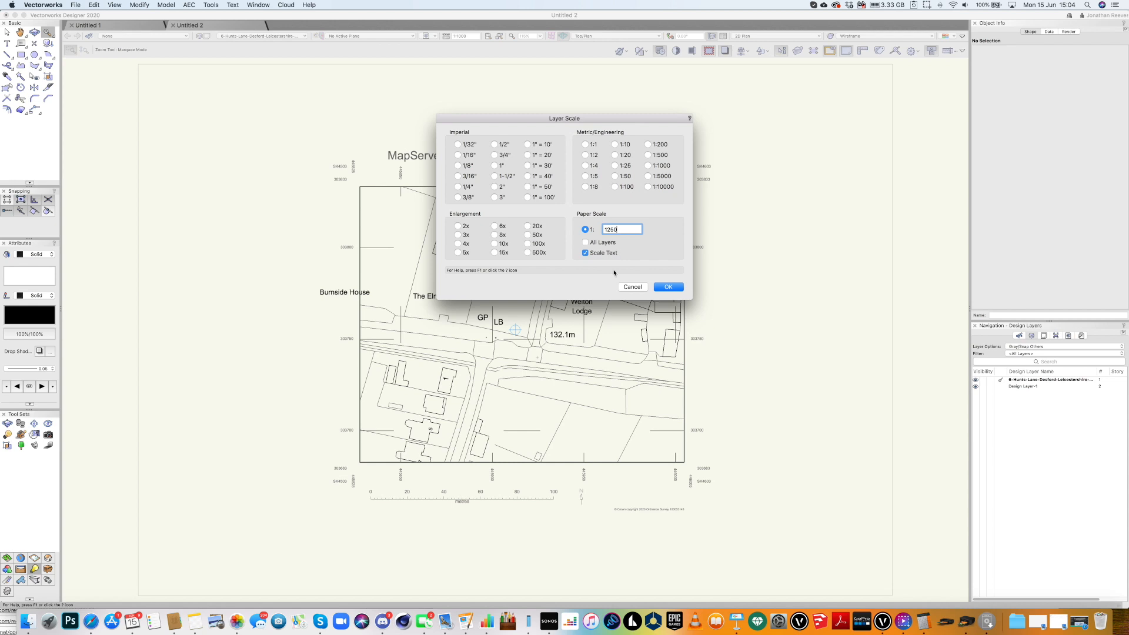
pyautogui.write('1250')
pyautogui.press('Return')
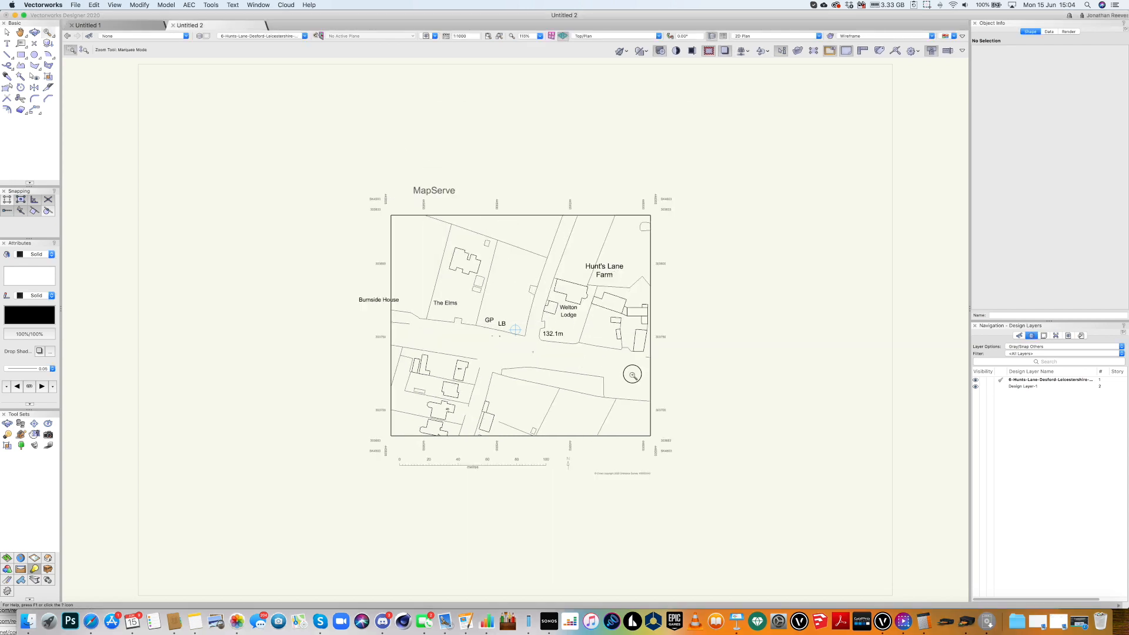
pyautogui.moveTo(632, 375); pyautogui.dragTo(460, 216)
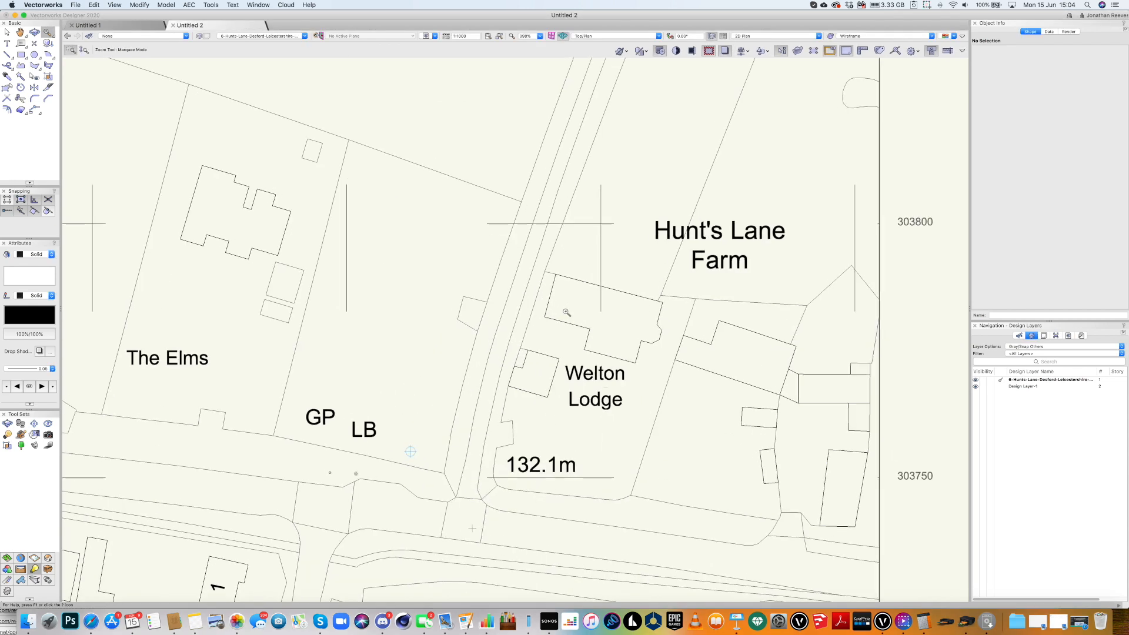
pyautogui.scroll(-5, 428, 219)
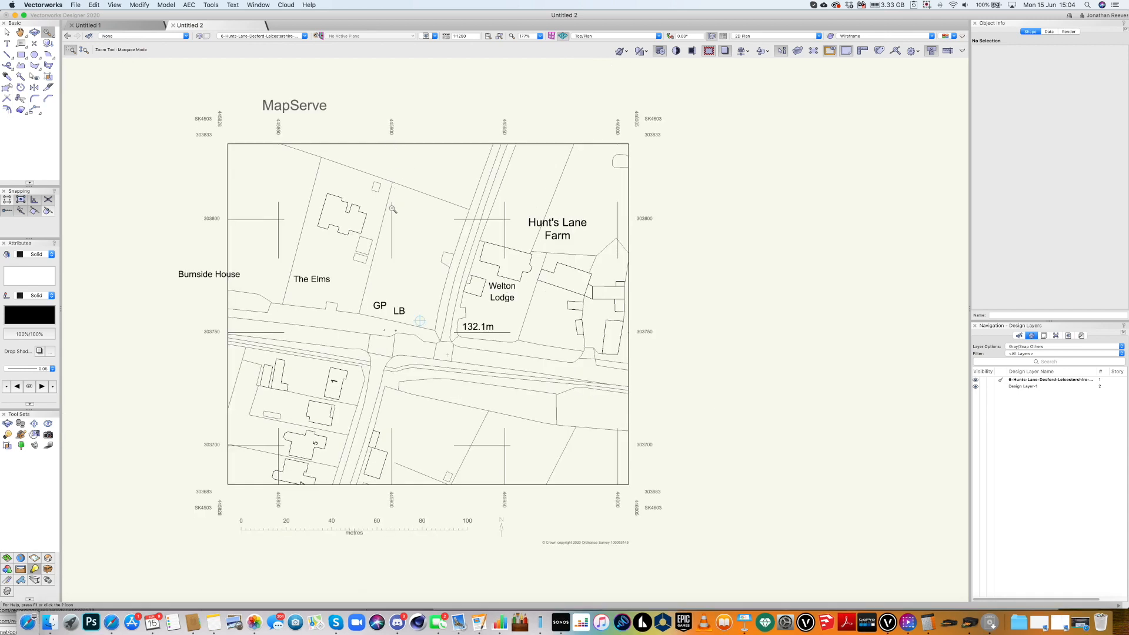
# Start a line on the map, cancel it, and inspect a small rotated text label.
pyautogui.press('2')
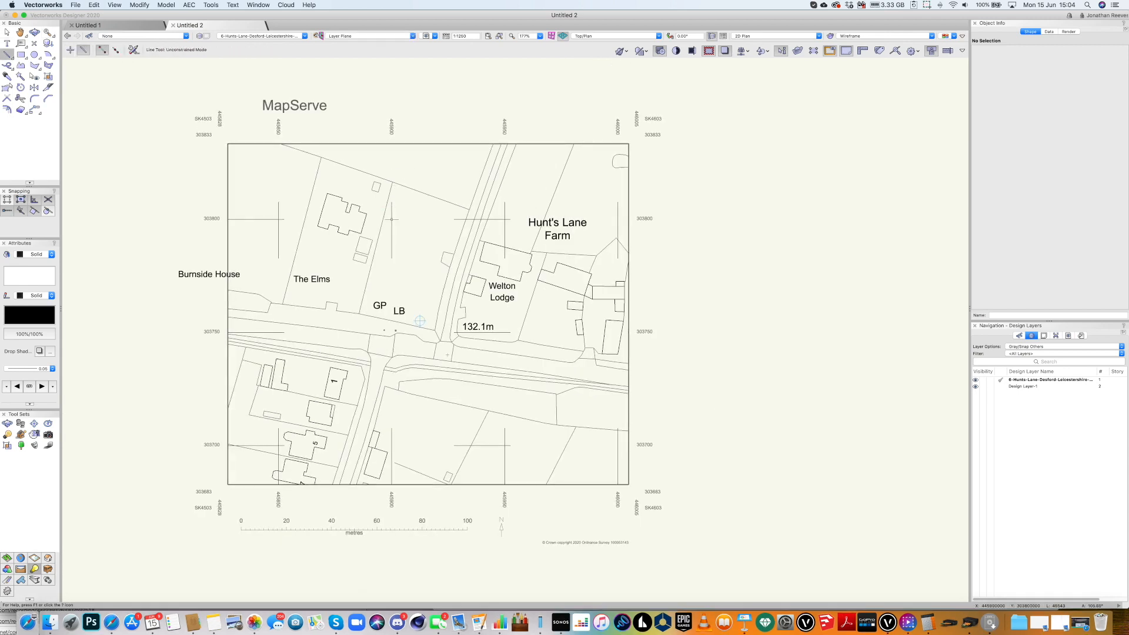
pyautogui.click(391, 219)
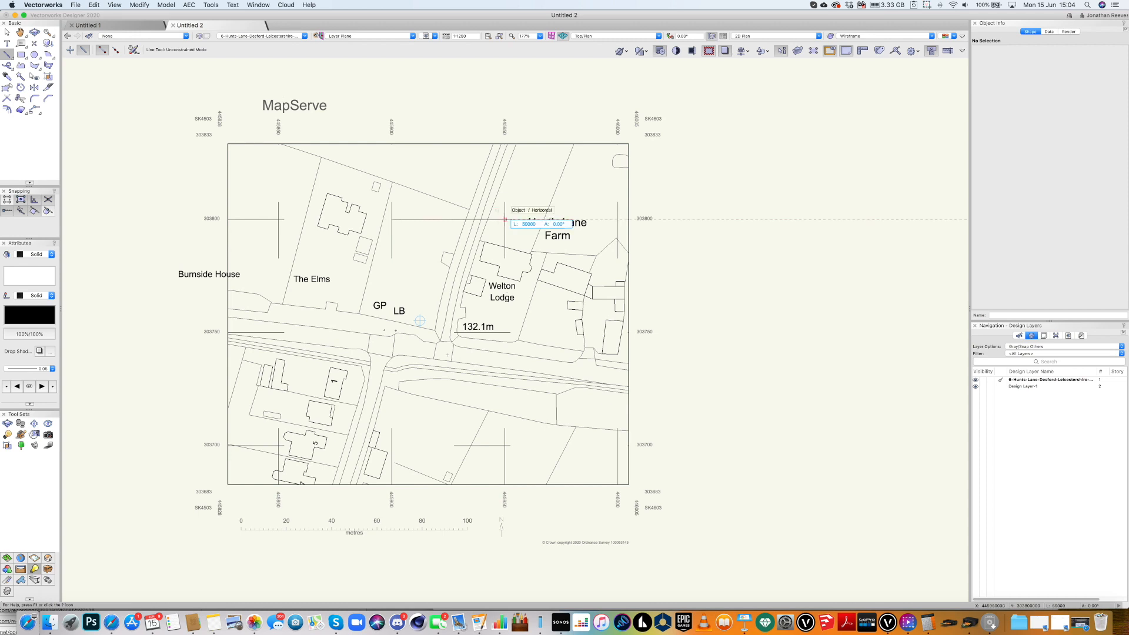
pyautogui.press('x')
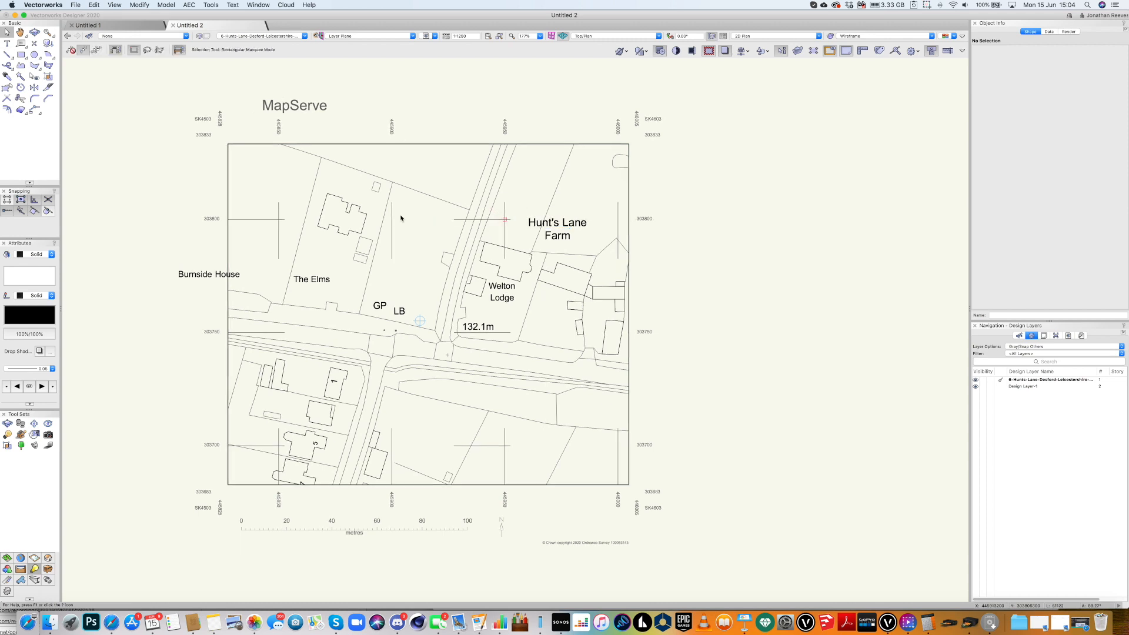
pyautogui.click(392, 126)
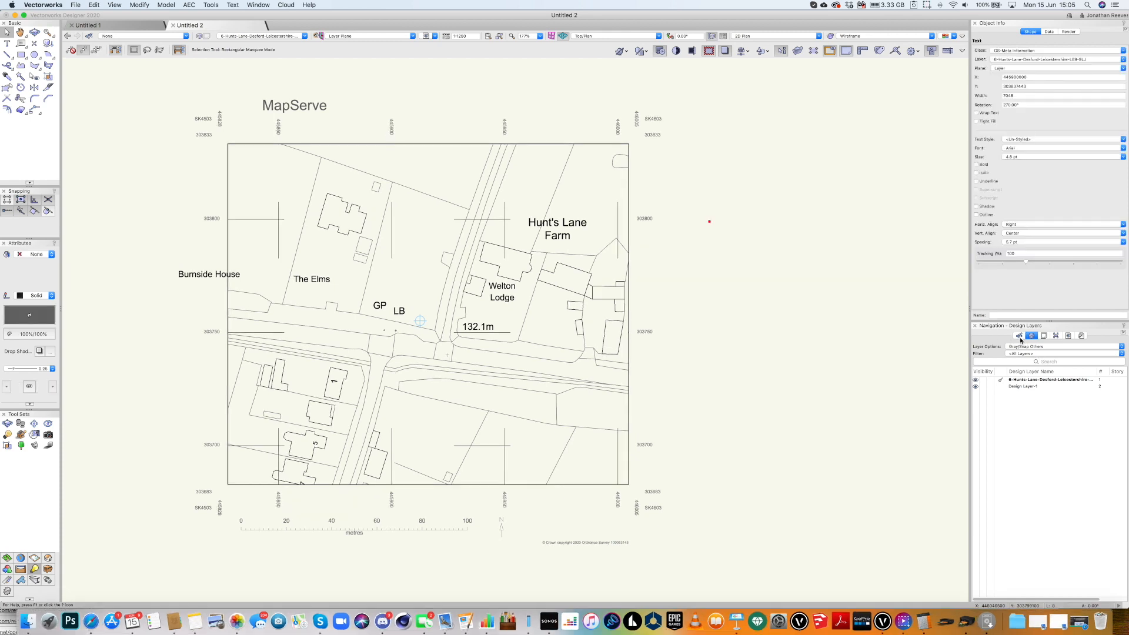
pyautogui.click(1019, 337)
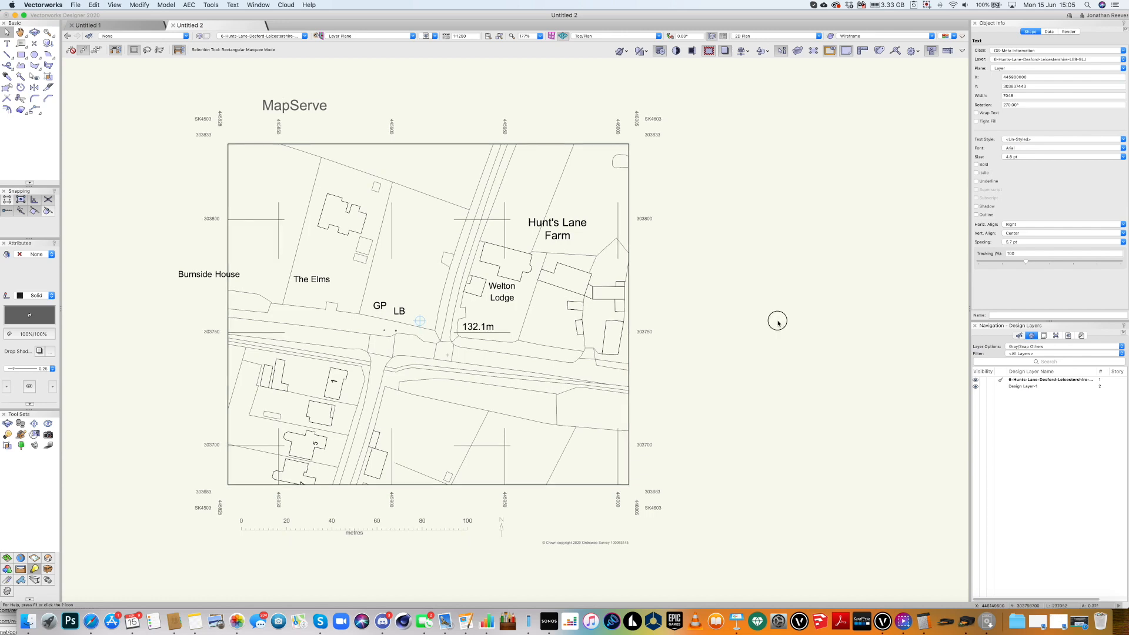
# Show the map's classes list, such as Buildings, Road or Track, and Water.
pyautogui.click(775, 318)
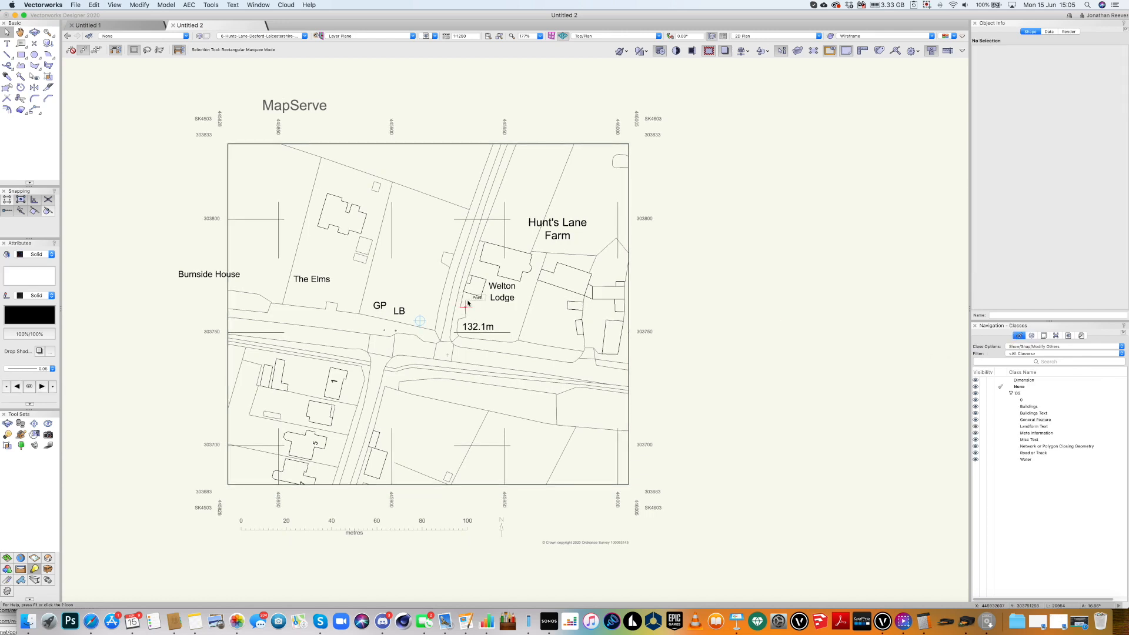
pyautogui.scroll(1, 448, 287)
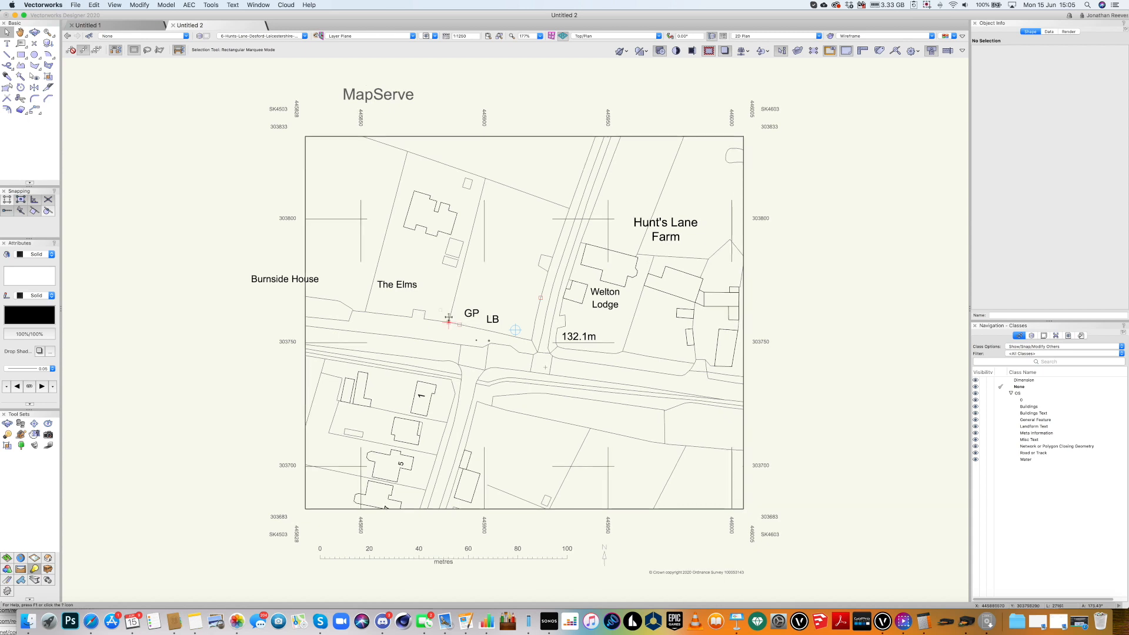
pyautogui.scroll(-2, 448, 318)
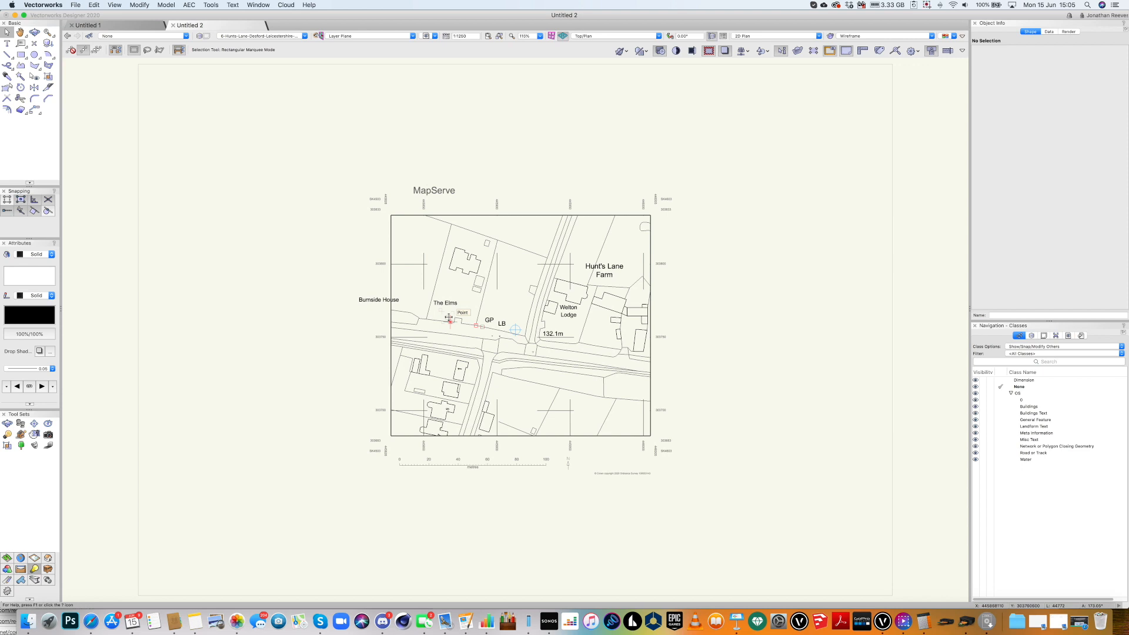
# Save the drawing as 'OS Import' in Jobs 2020-2021 > client folder > Drawings.
pyautogui.press('super+s')
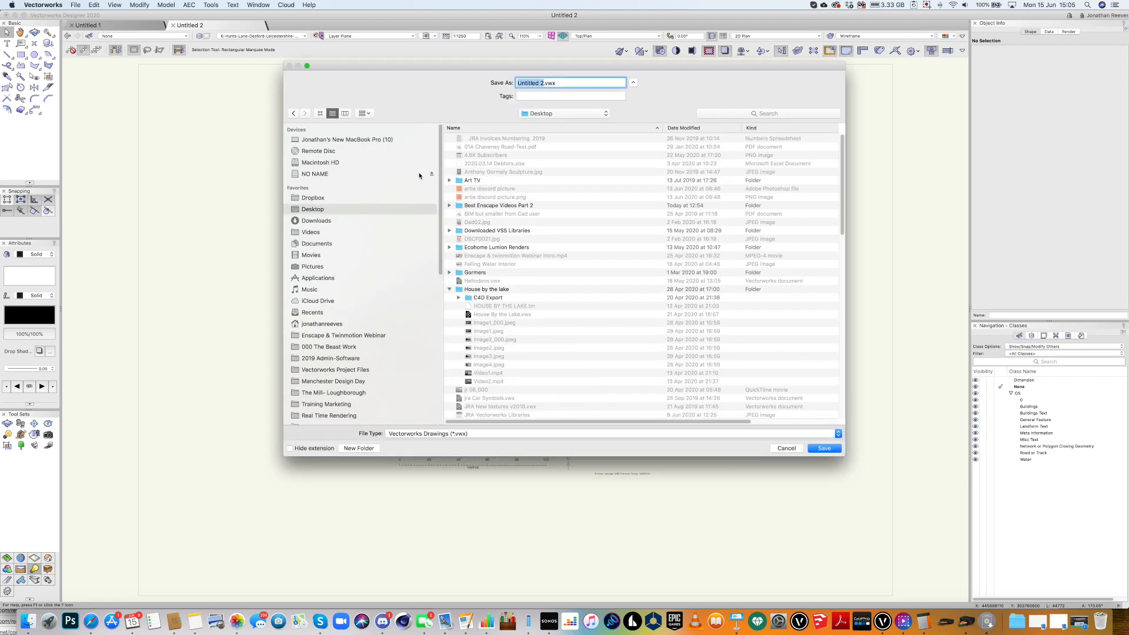
pyautogui.write('OS Impo')
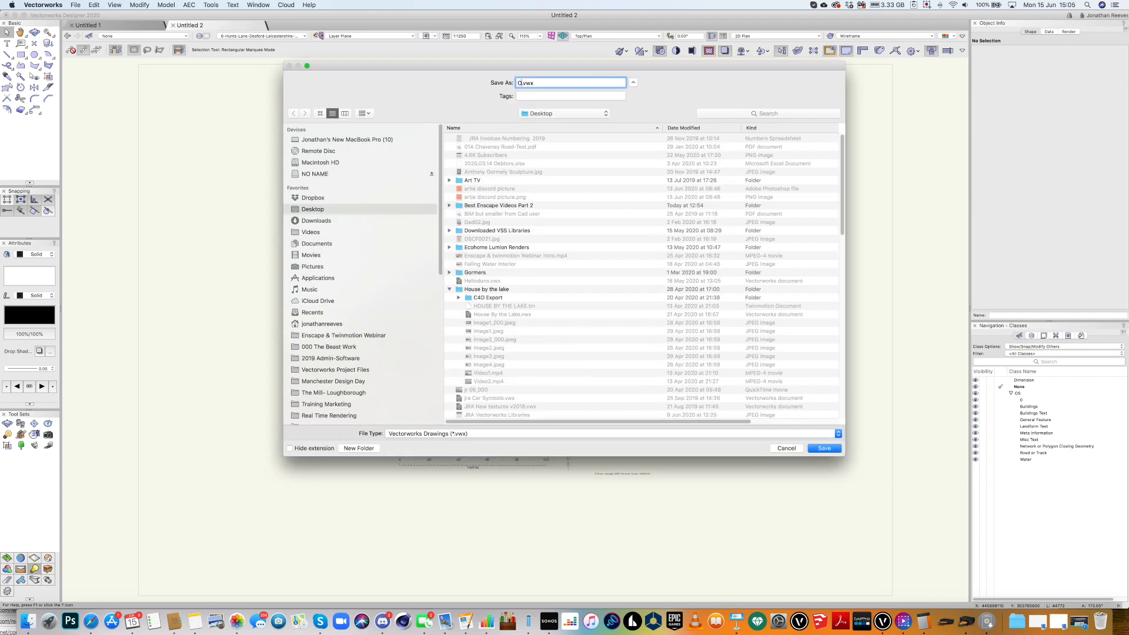
pyautogui.write('rt')
pyautogui.scroll(-10, 338, 333)
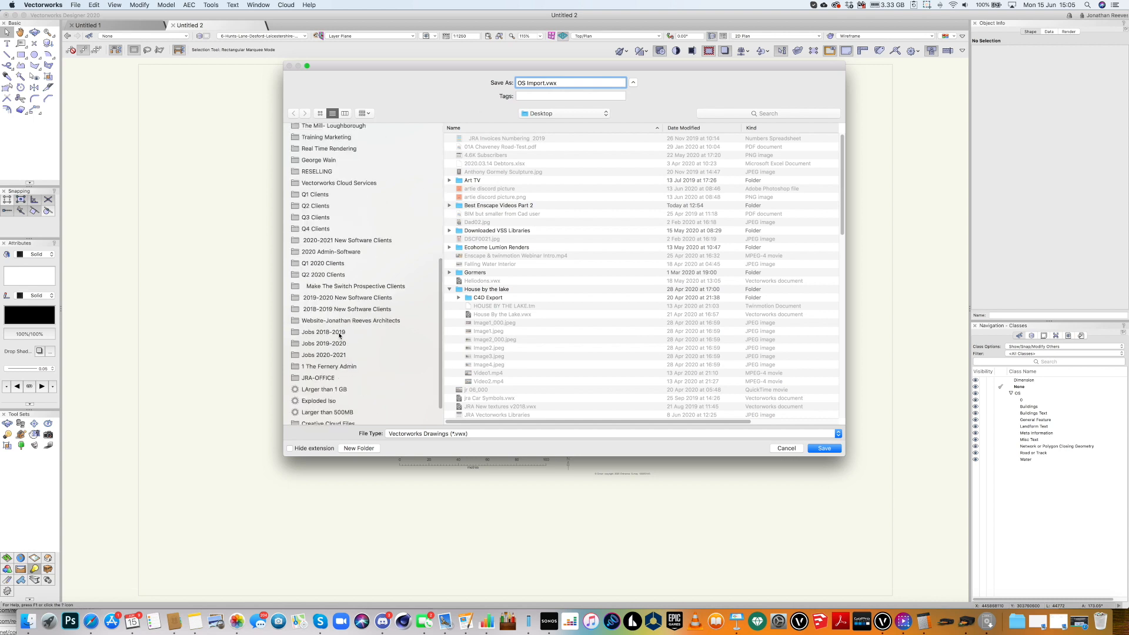
pyautogui.click(331, 356)
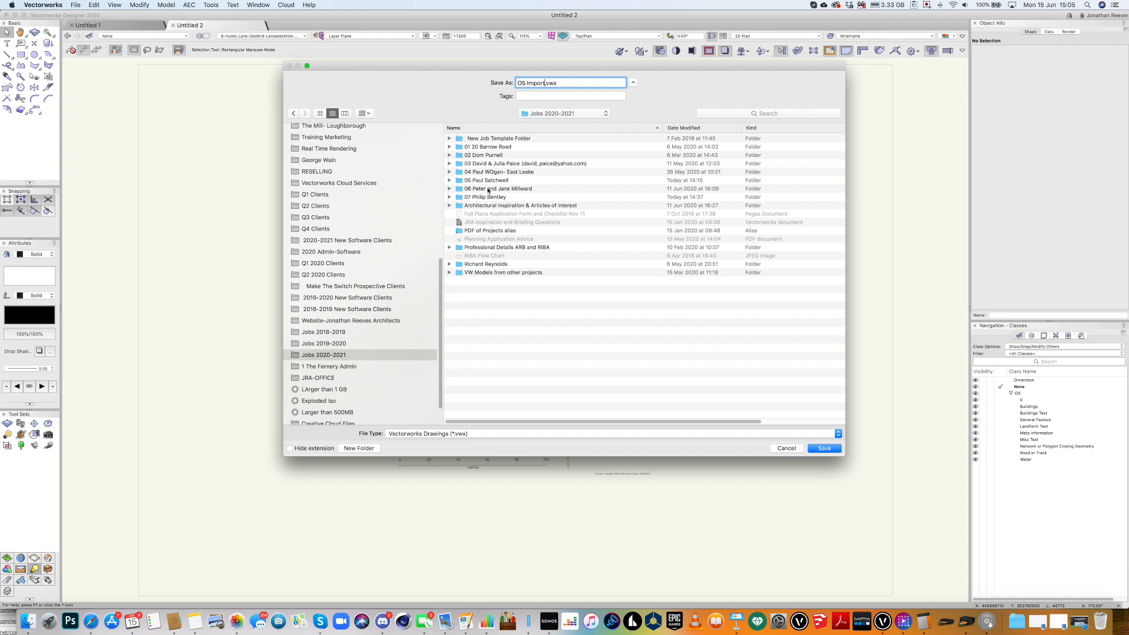
pyautogui.doubleClick(487, 180)
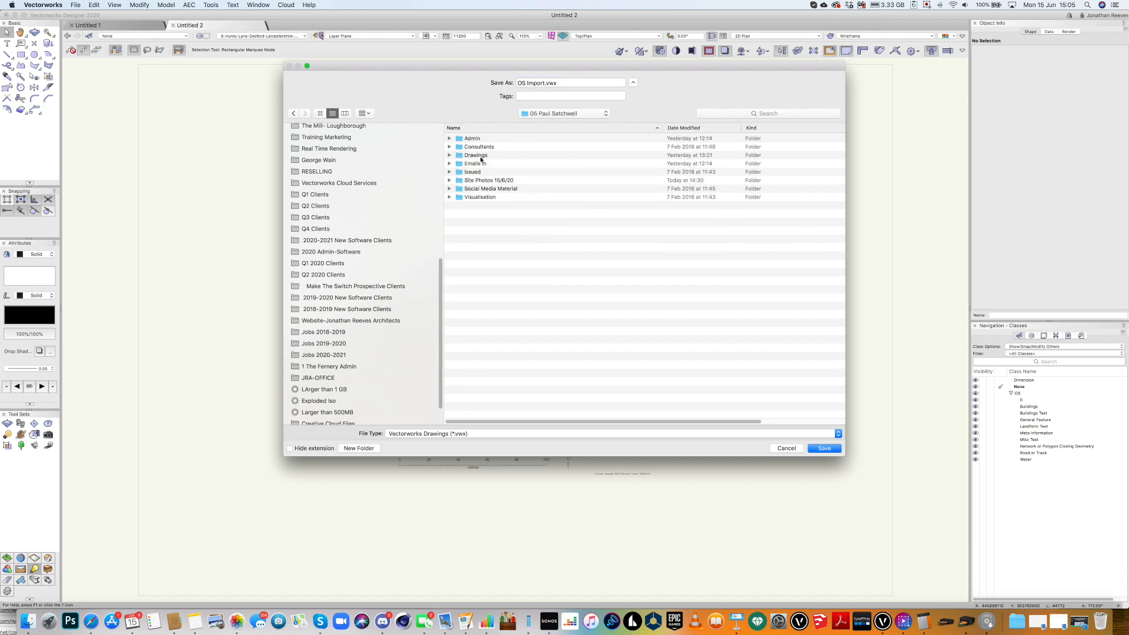
pyautogui.doubleClick(475, 155)
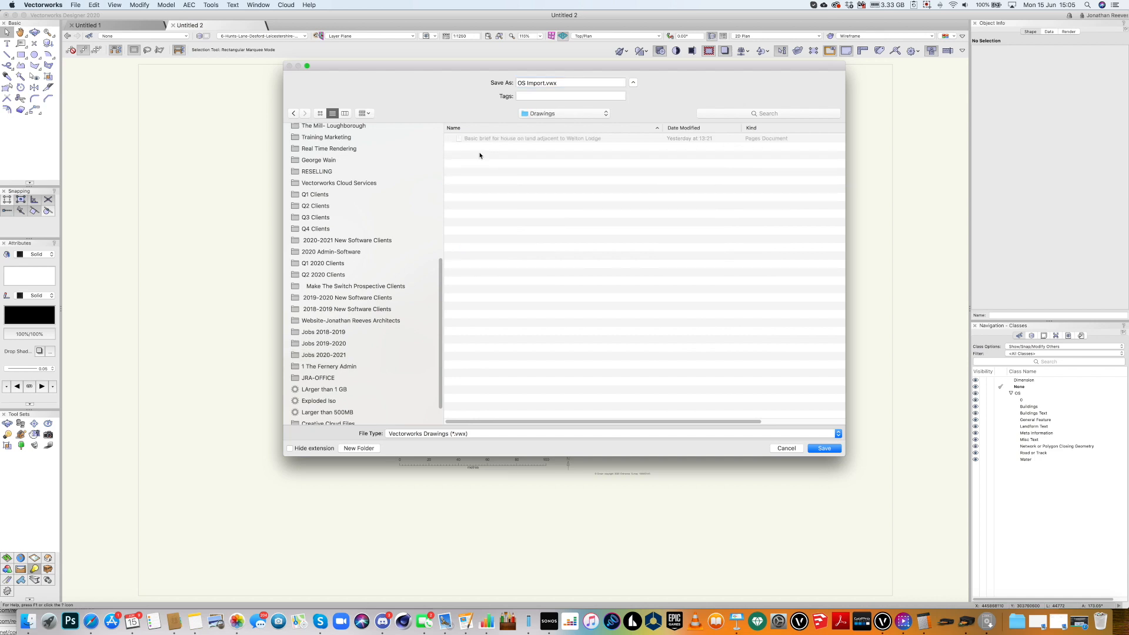
pyautogui.press('Return')
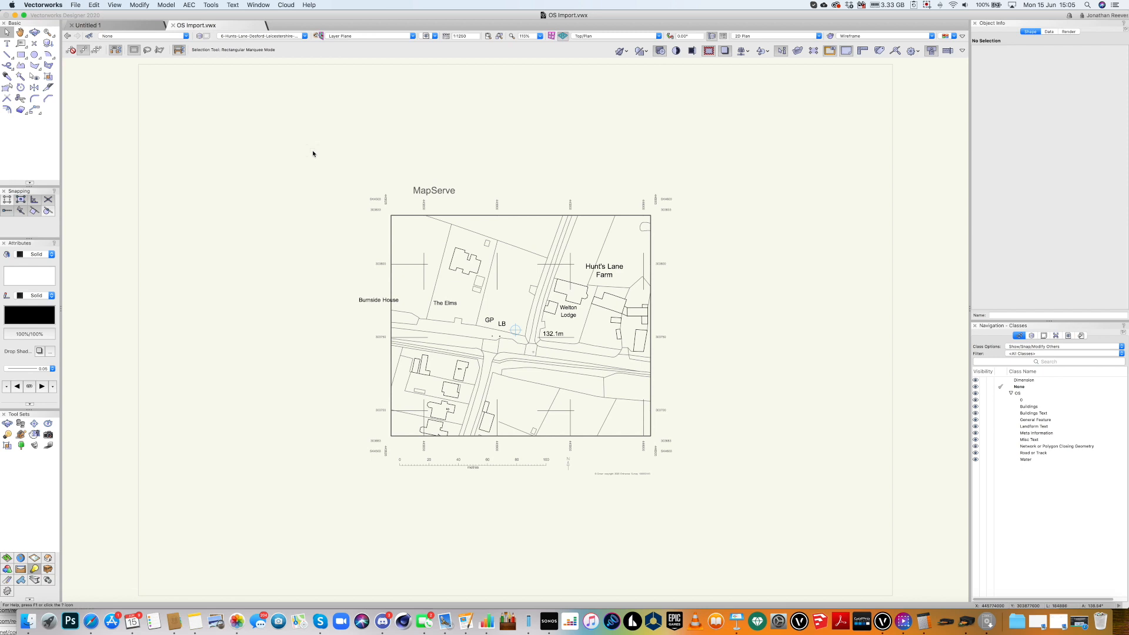
# Create a new Untitled 3 drawing from the JRA 2D Template.sta.
pyautogui.press('super+n')
pyautogui.click(617, 164)
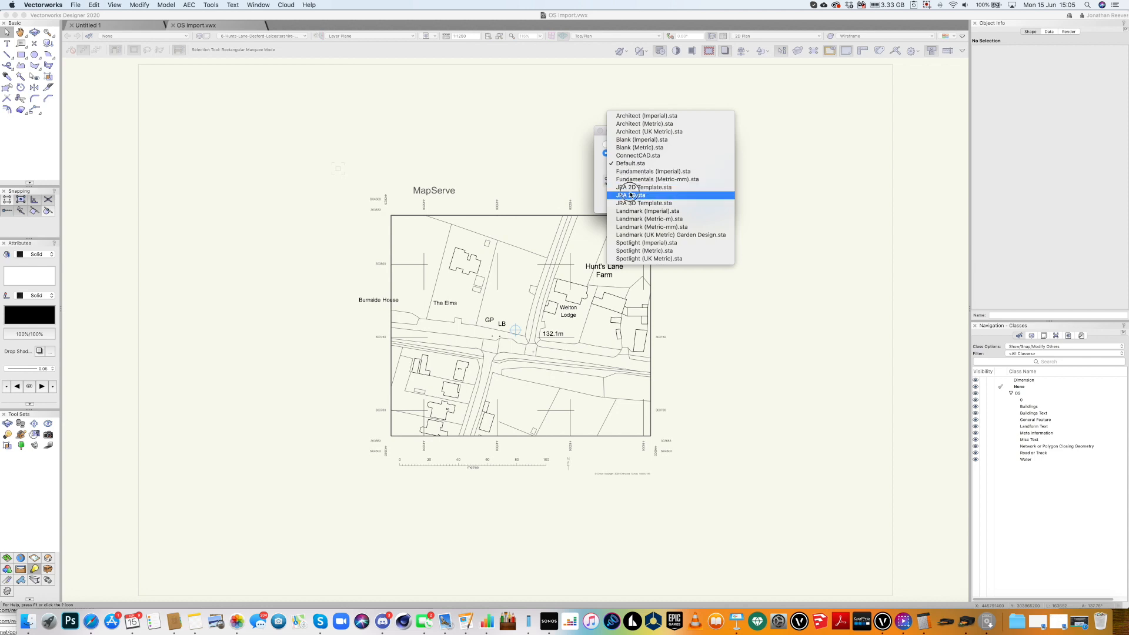
pyautogui.click(629, 188)
pyautogui.click(705, 201)
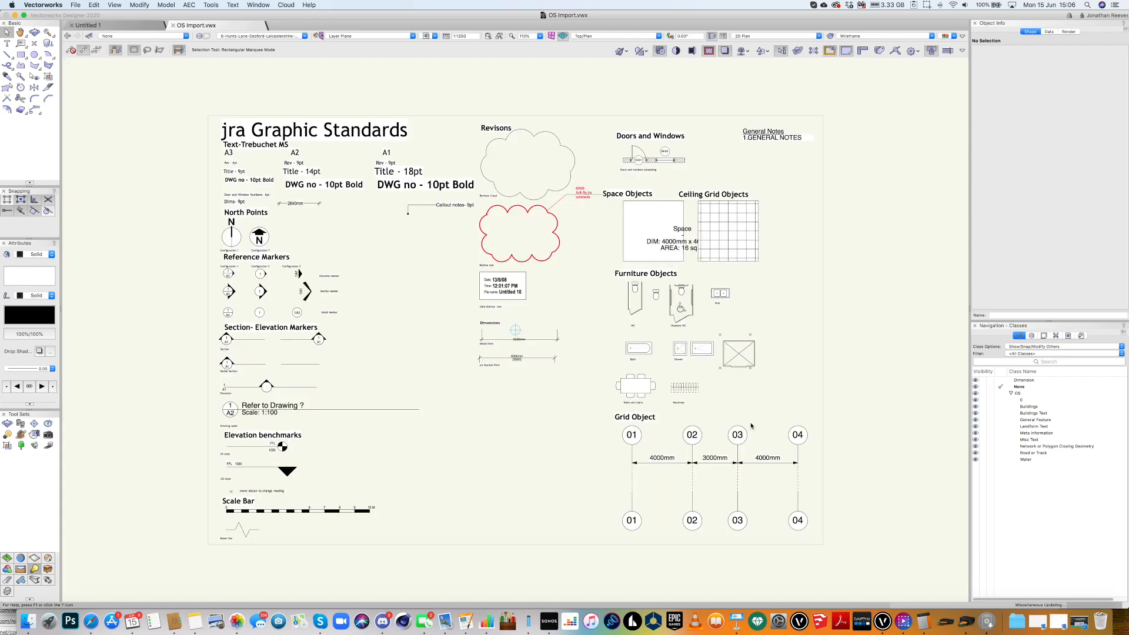
# View the 00 [Front Cover] sheet and OS Plan layer, then return to OS Import.vwx.
pyautogui.click(267, 36)
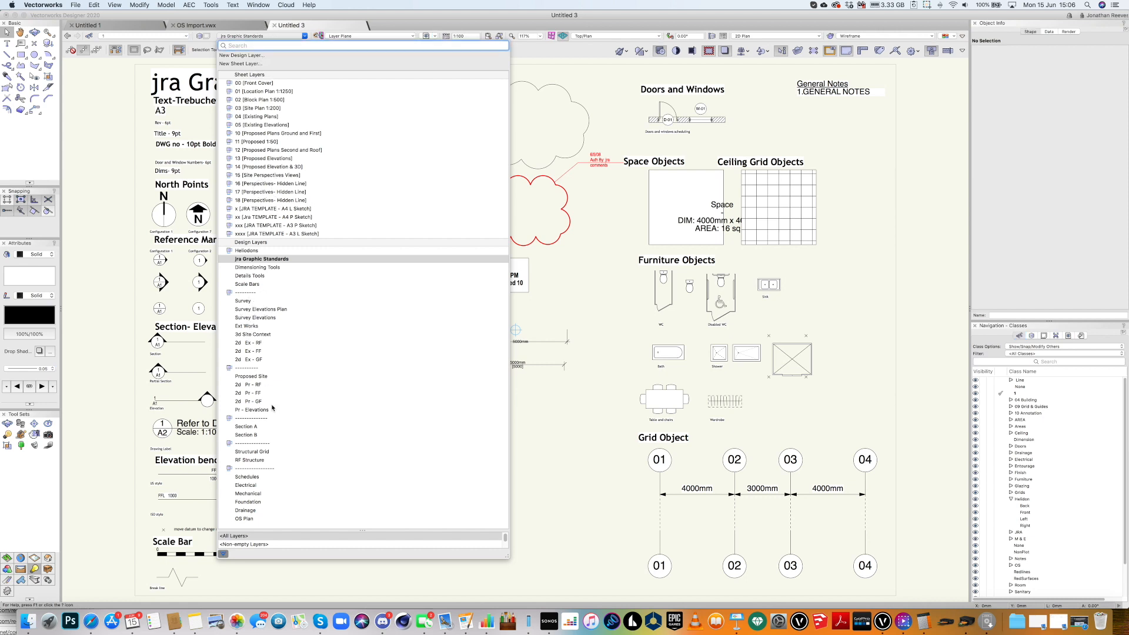
pyautogui.click(265, 85)
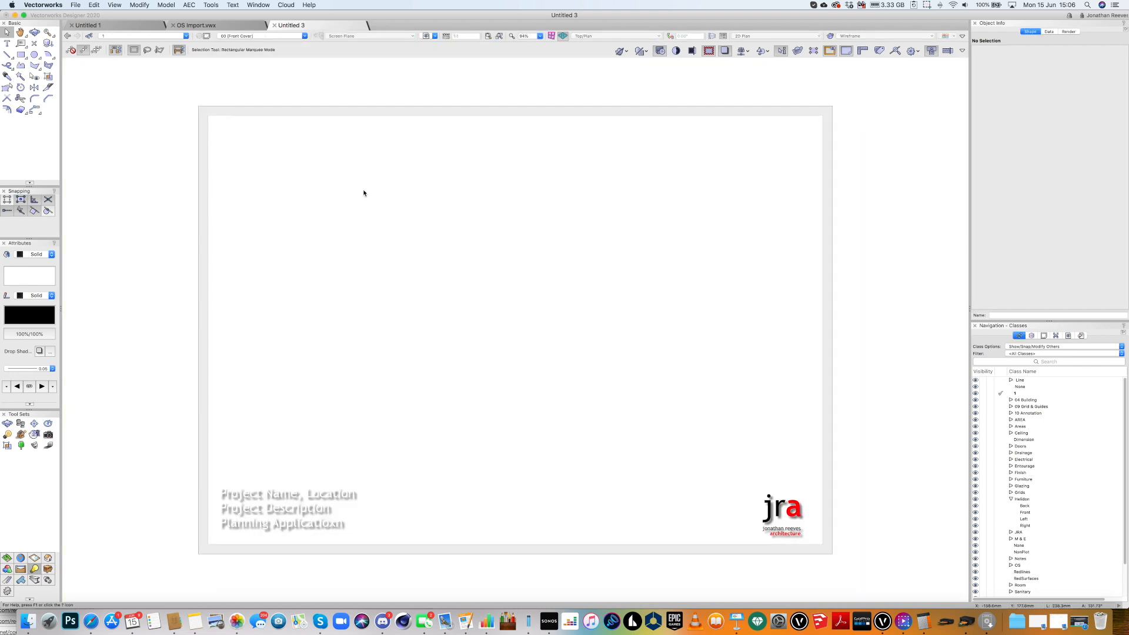
pyautogui.click(284, 36)
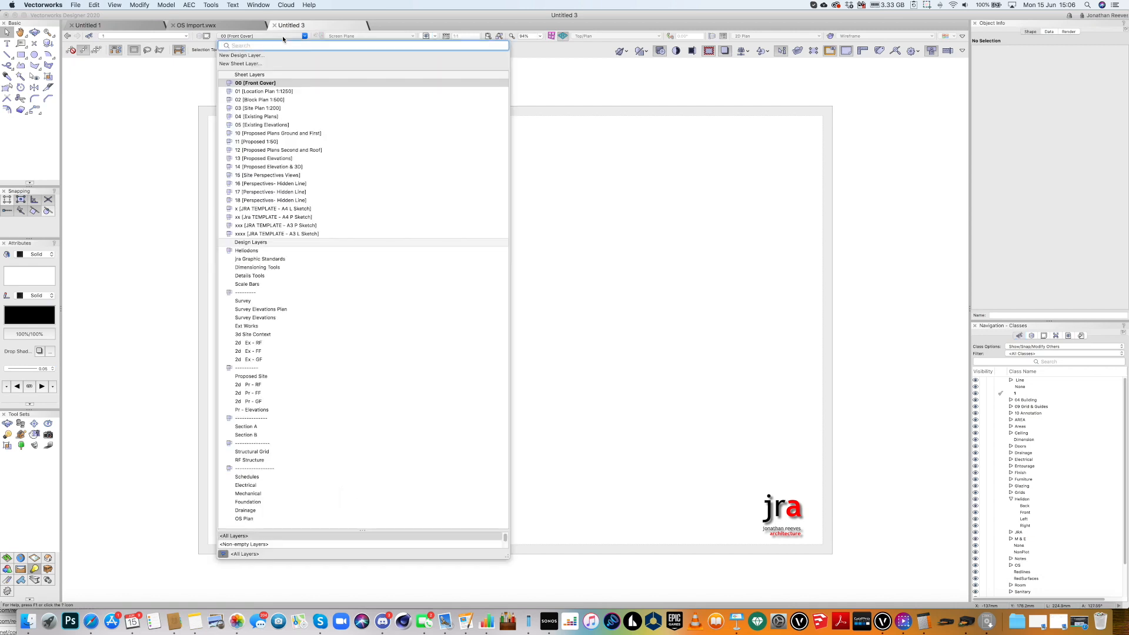
pyautogui.click(244, 520)
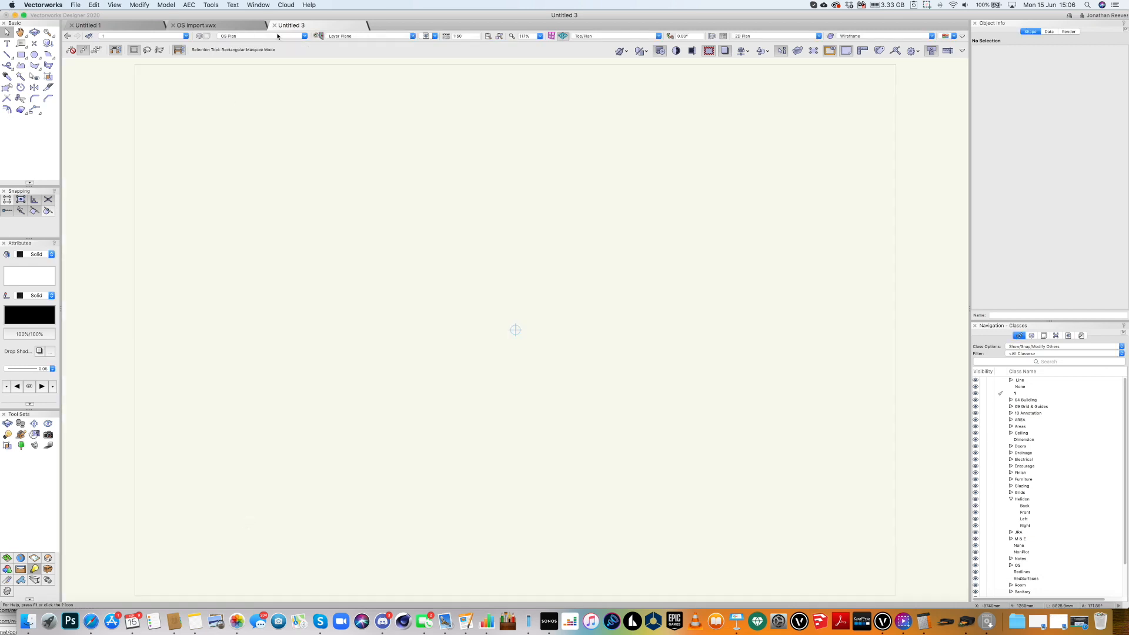
pyautogui.click(230, 26)
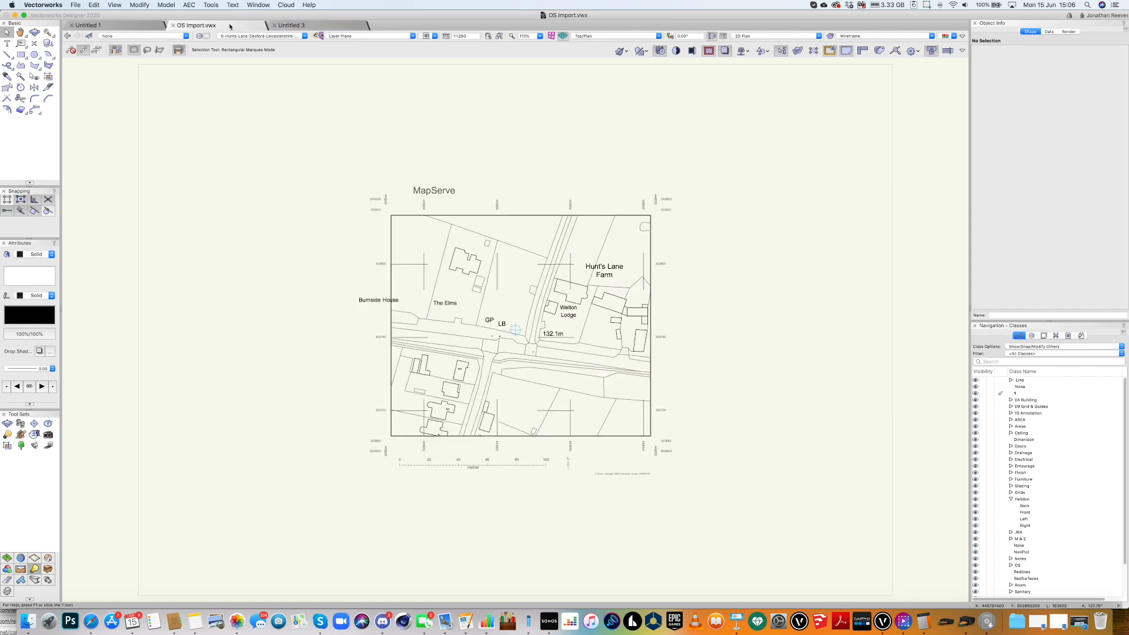
# Copy the whole MapServe map from OS Import.vwx into Untitled 3 at a 1:1250 layer scale.
pyautogui.moveTo(263, 115); pyautogui.dragTo(729, 511)
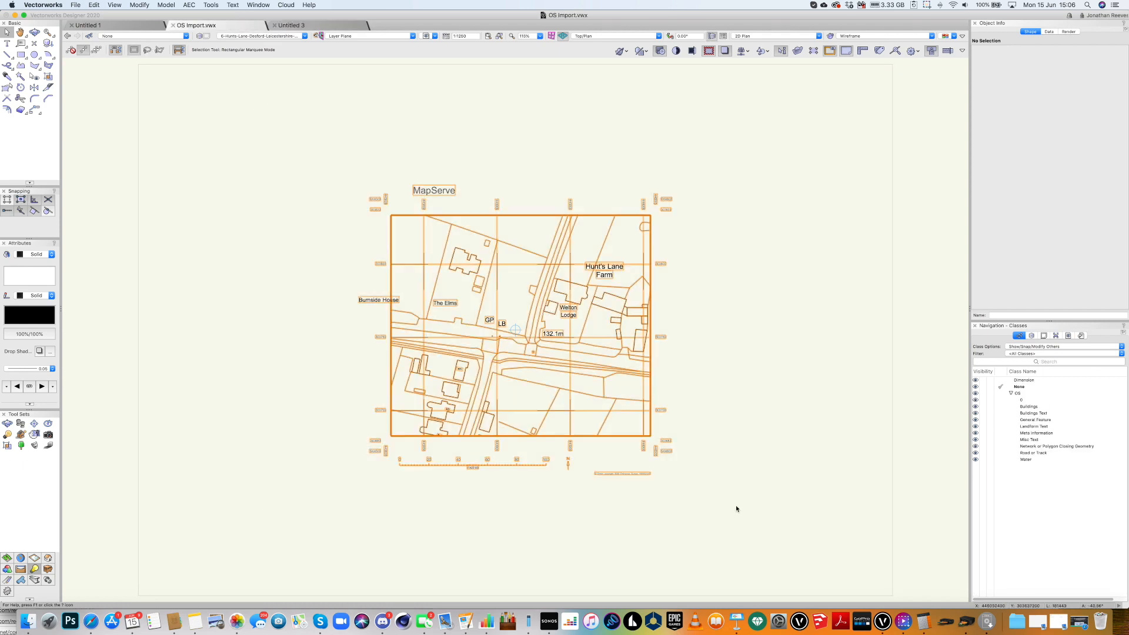
pyautogui.press('super+a')
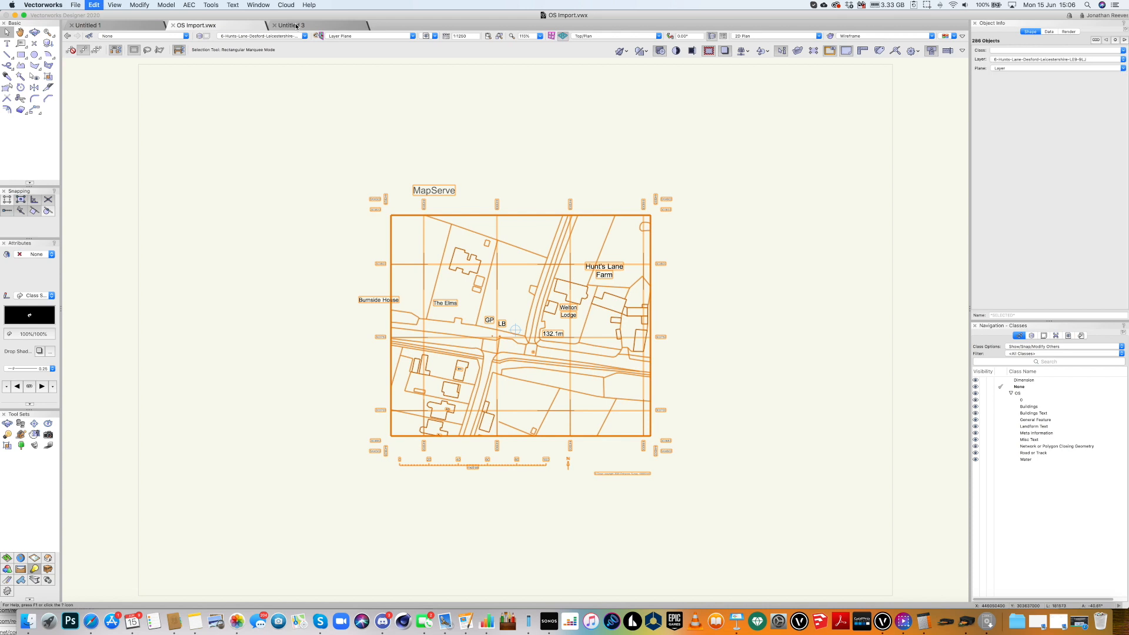
pyautogui.click(297, 26)
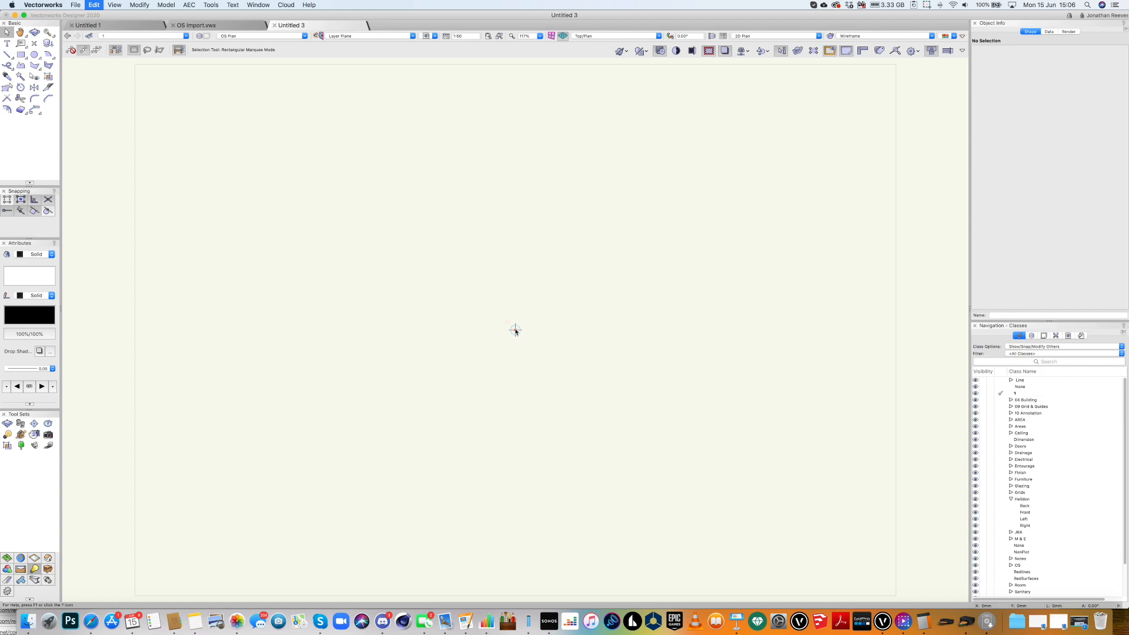
pyautogui.press('super+v')
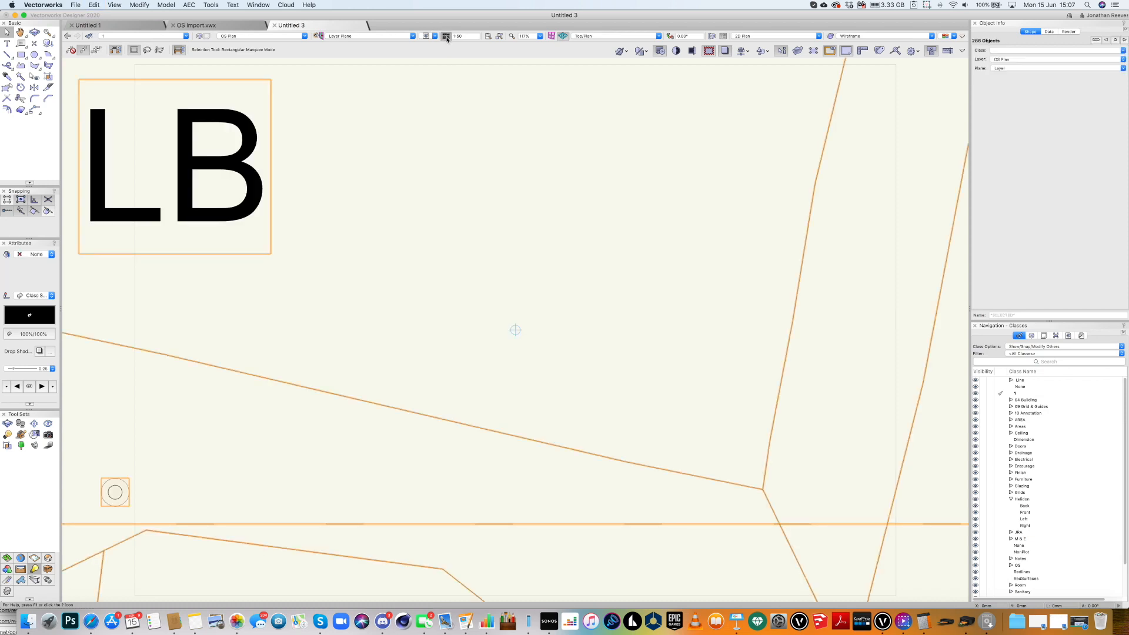
pyautogui.click(446, 39)
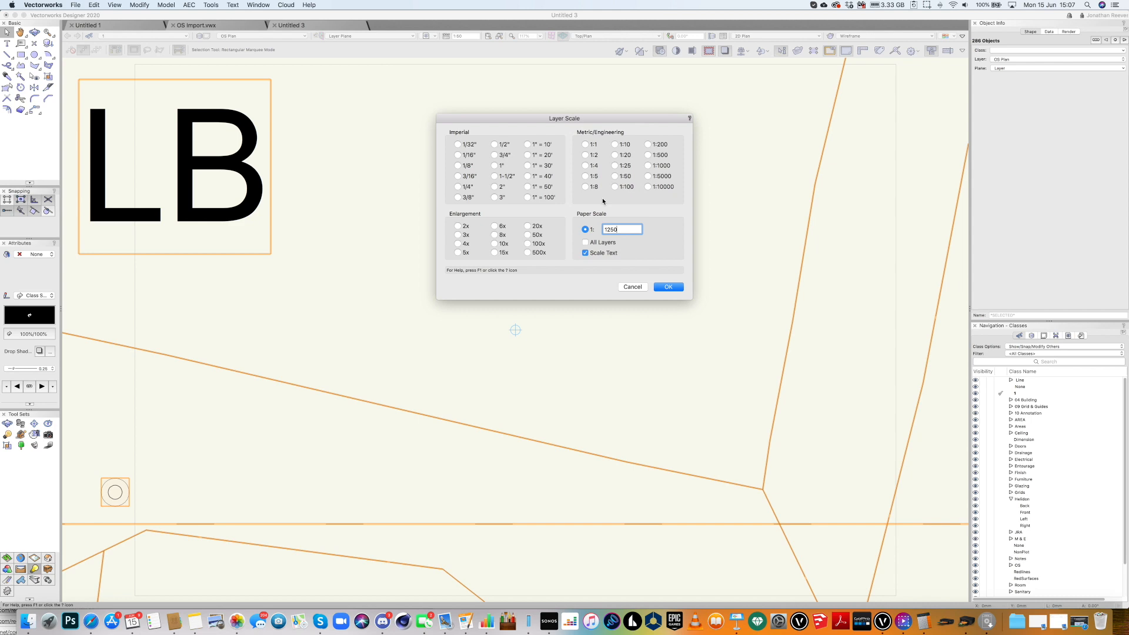
pyautogui.press('Return')
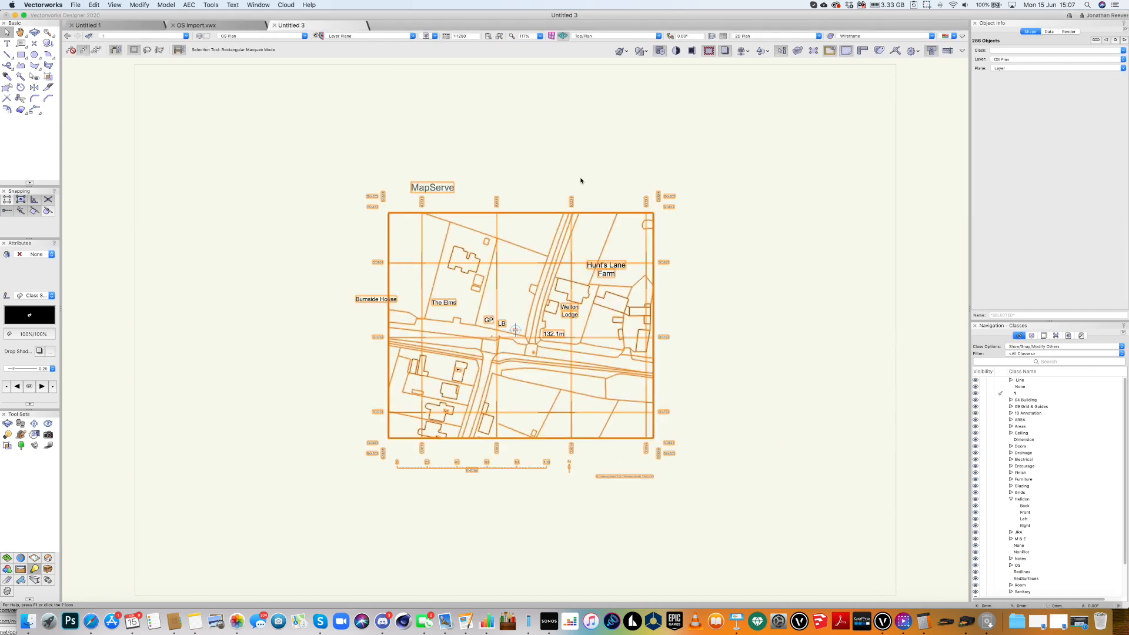
# Group the pasted map, centre it at X 0, Y 0, then ungroup it into separate objects.
pyautogui.press('super+g')
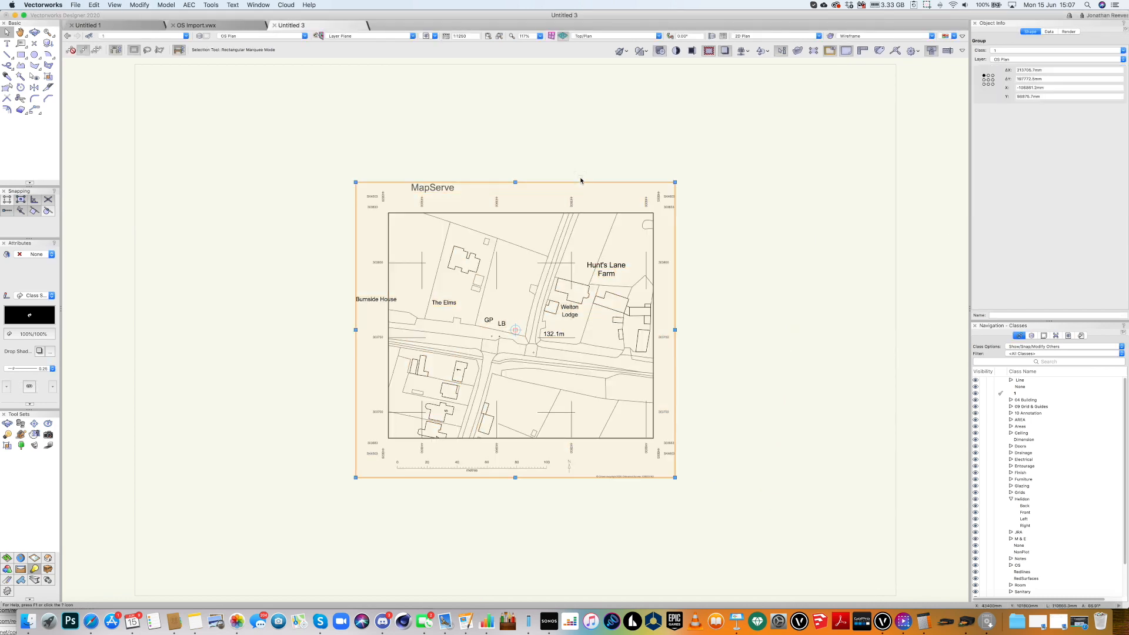
pyautogui.click(988, 80)
pyautogui.click(1029, 88)
pyautogui.write('0')
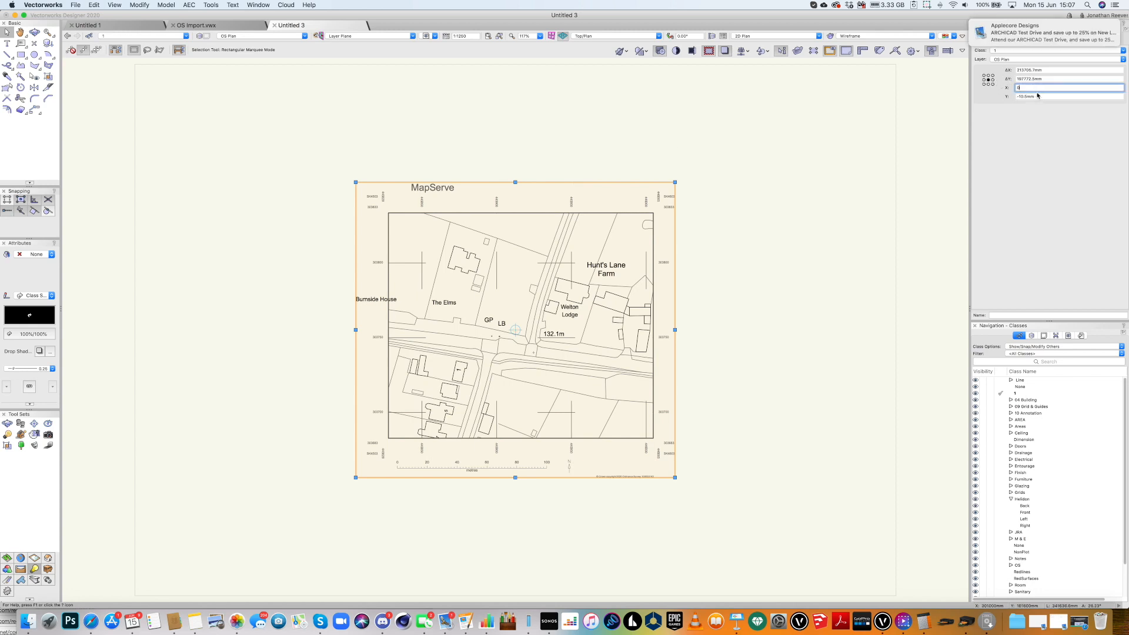
pyautogui.click(1040, 97)
pyautogui.write('0')
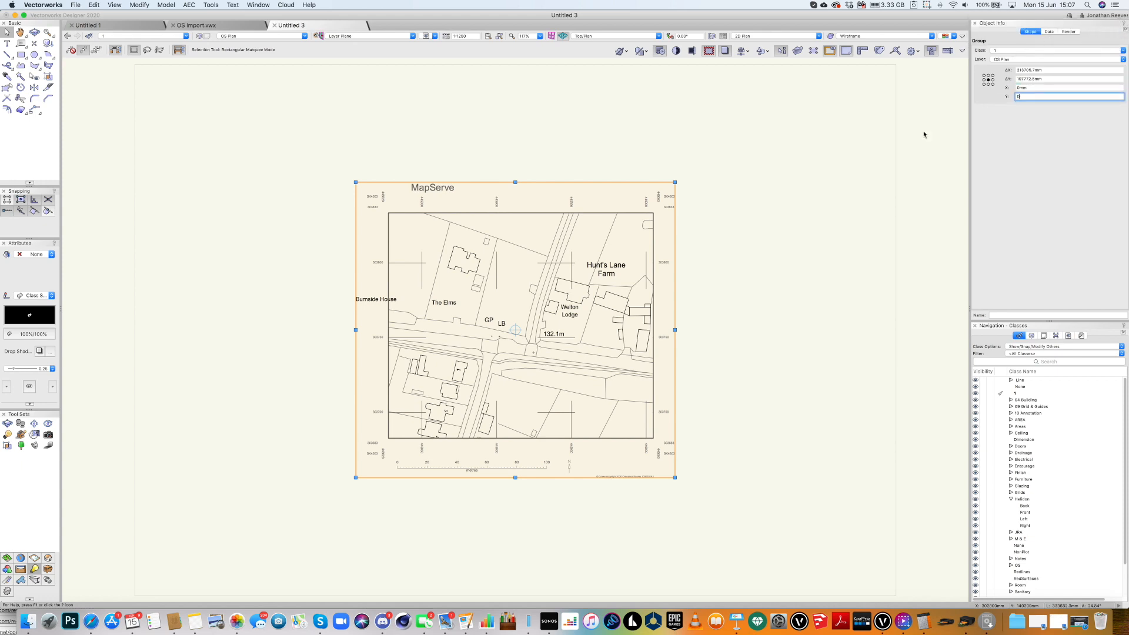
pyautogui.press('Return')
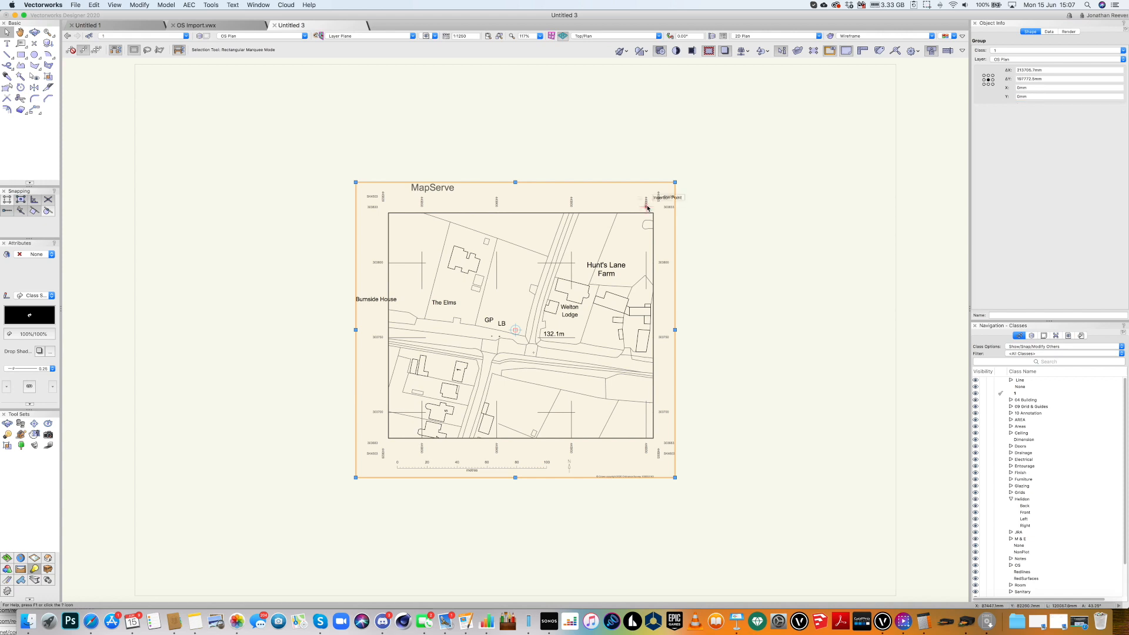
pyautogui.press('super+u')
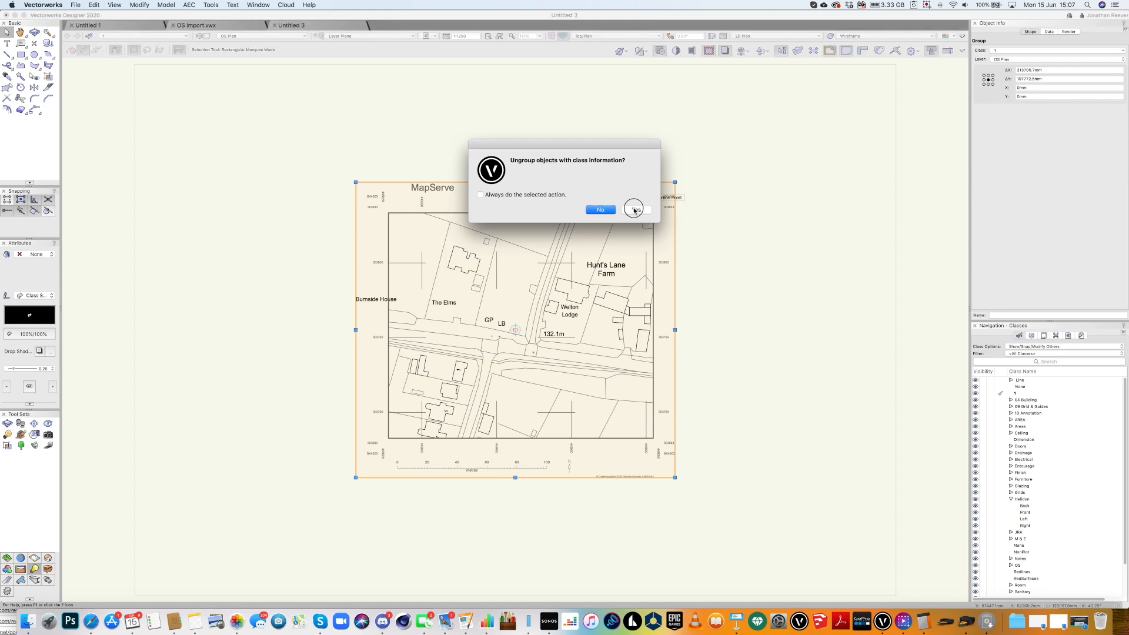
pyautogui.click(638, 207)
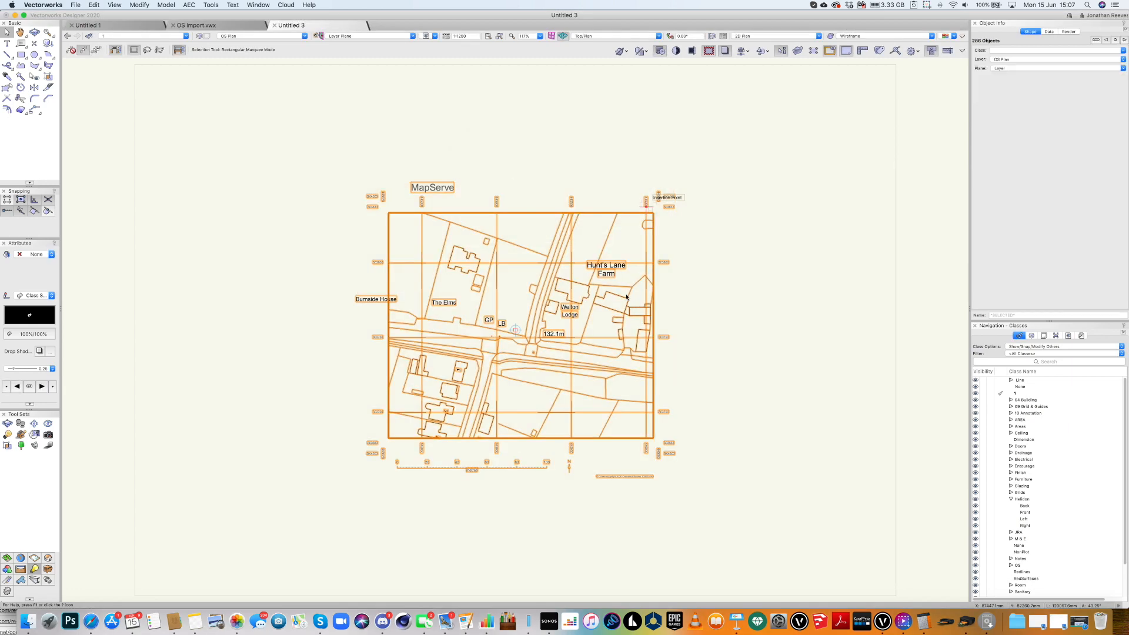
# Deselect everything, zoom in on the whole map, and pick the 2D Polygon tool.
pyautogui.press('x')
pyautogui.press('x')
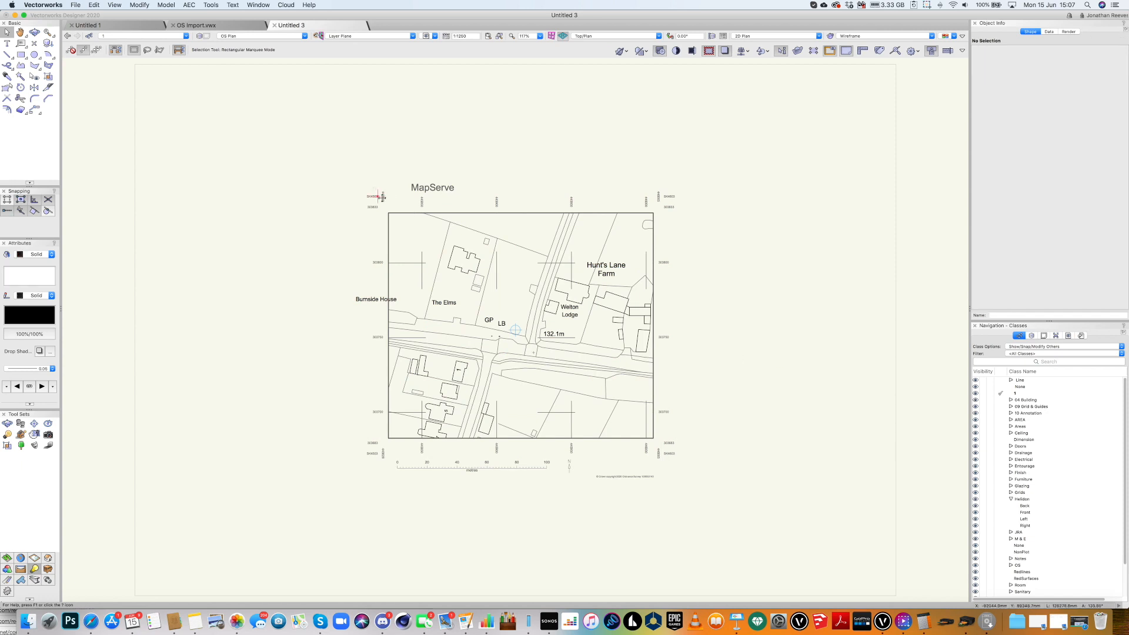
pyautogui.press('c')
pyautogui.moveTo(320, 174); pyautogui.dragTo(718, 488)
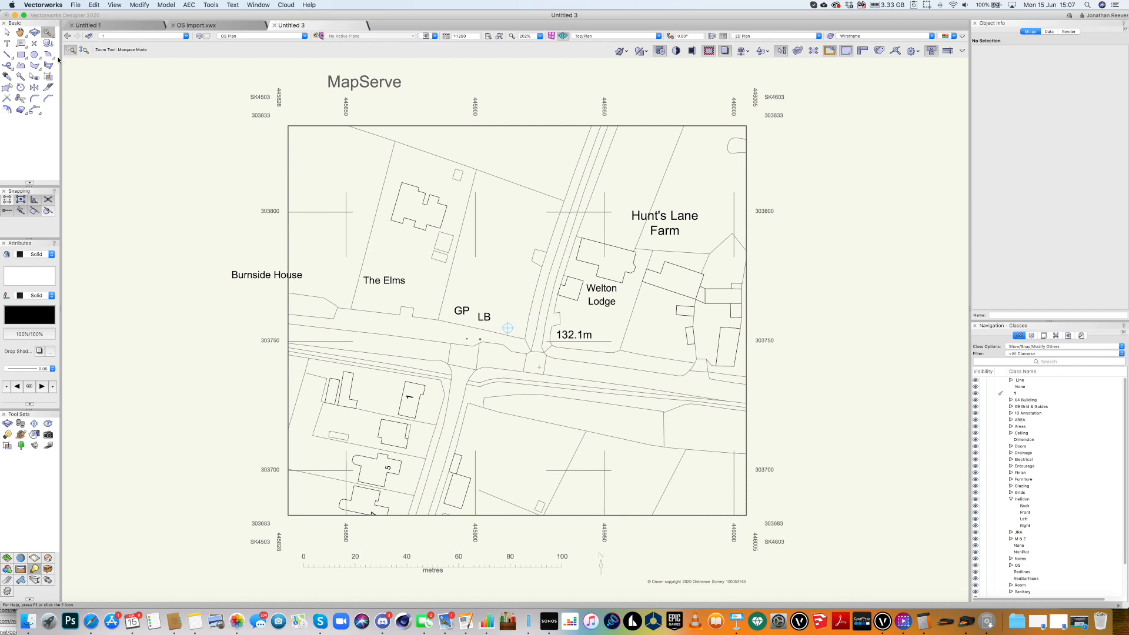
pyautogui.press('x')
pyautogui.click(35, 66)
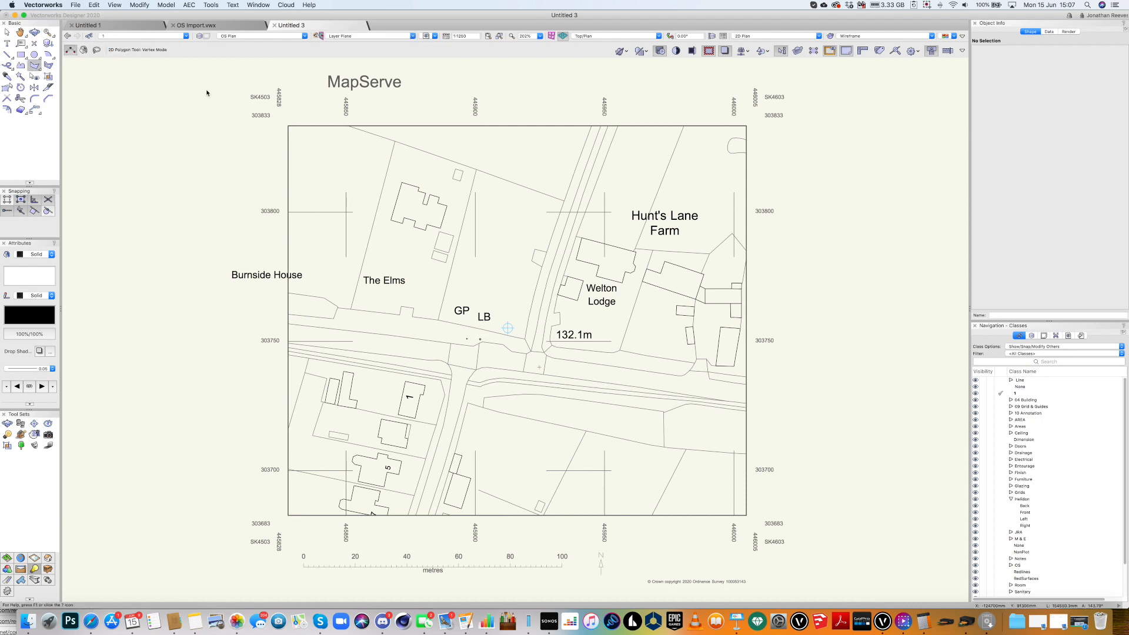
# Create an OS-Buildings Fill class with grey fill and solid pen, used at creation.
pyautogui.click(112, 38)
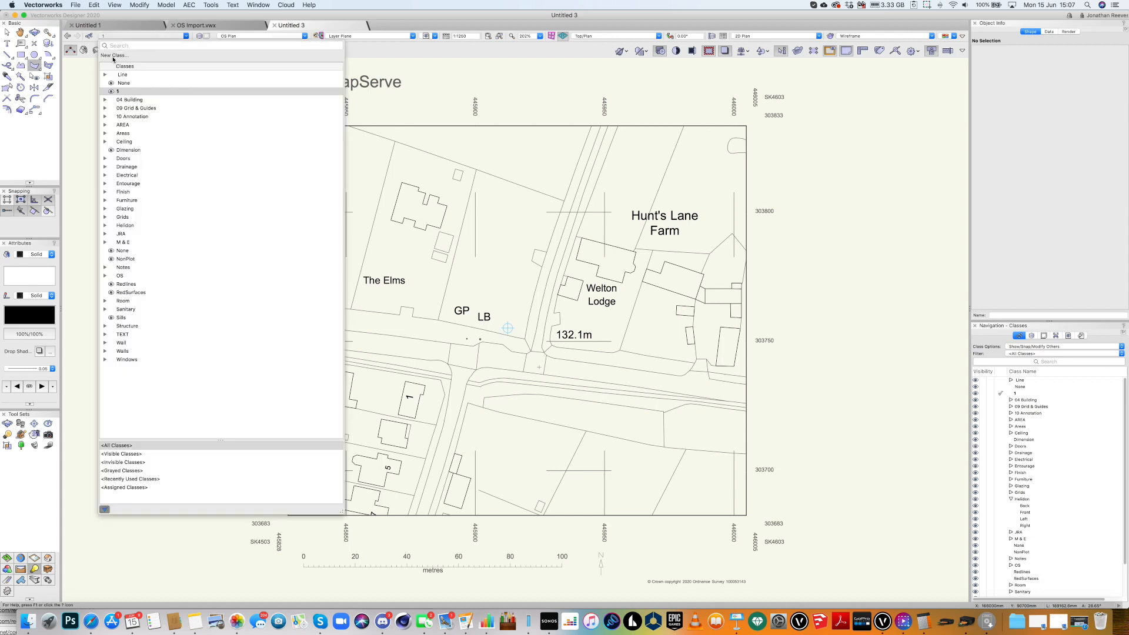
pyautogui.click(113, 57)
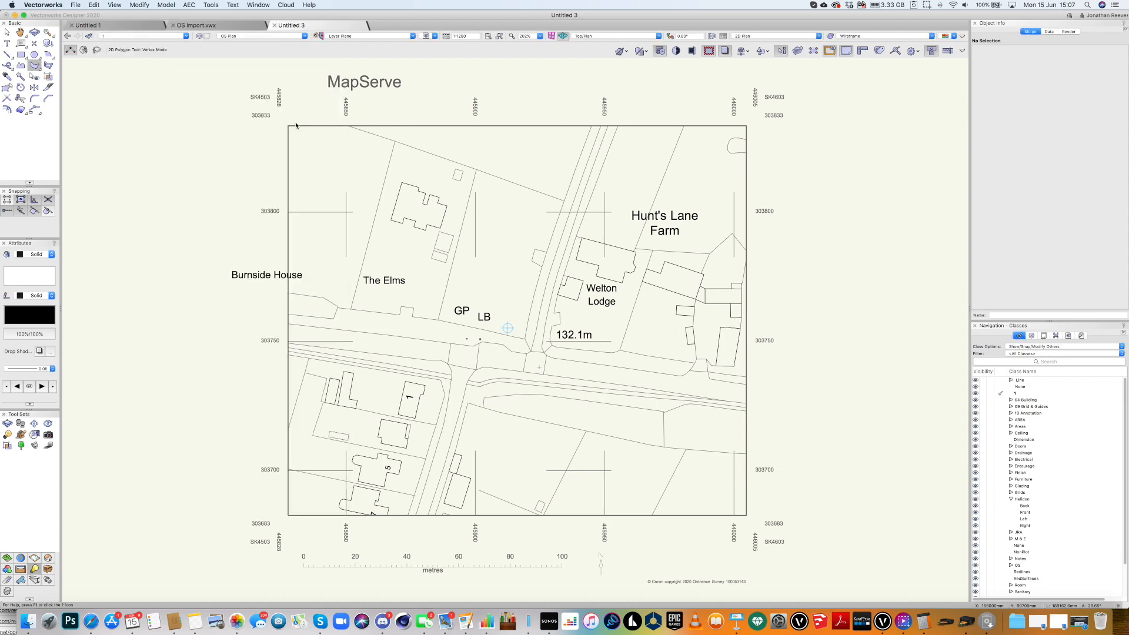
pyautogui.write('O')
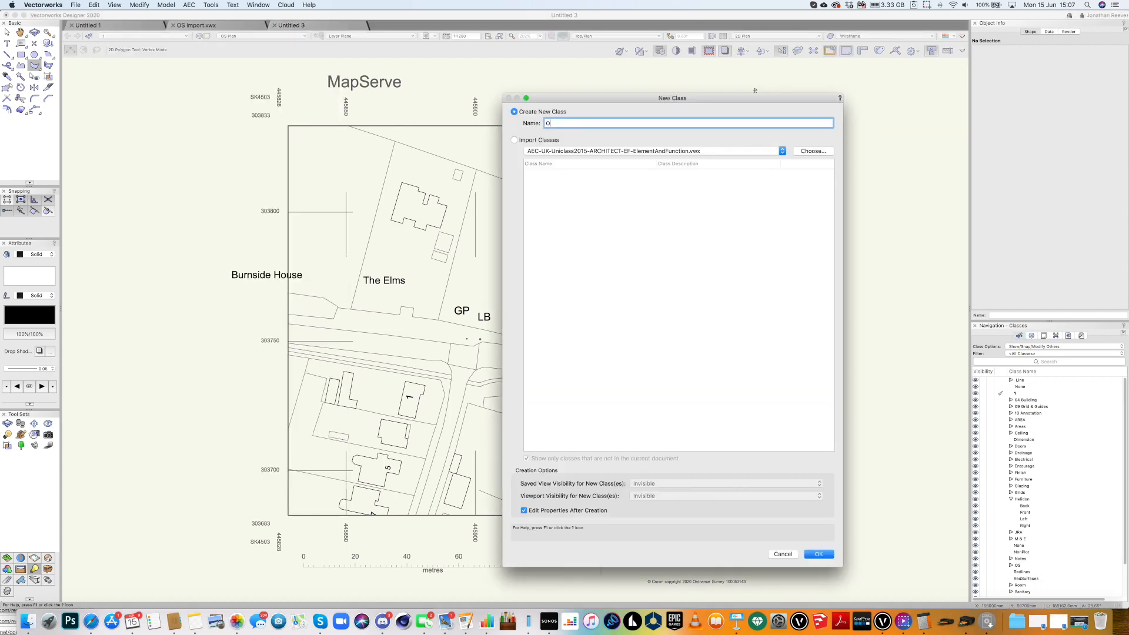
pyautogui.write('S-Buildings Fill')
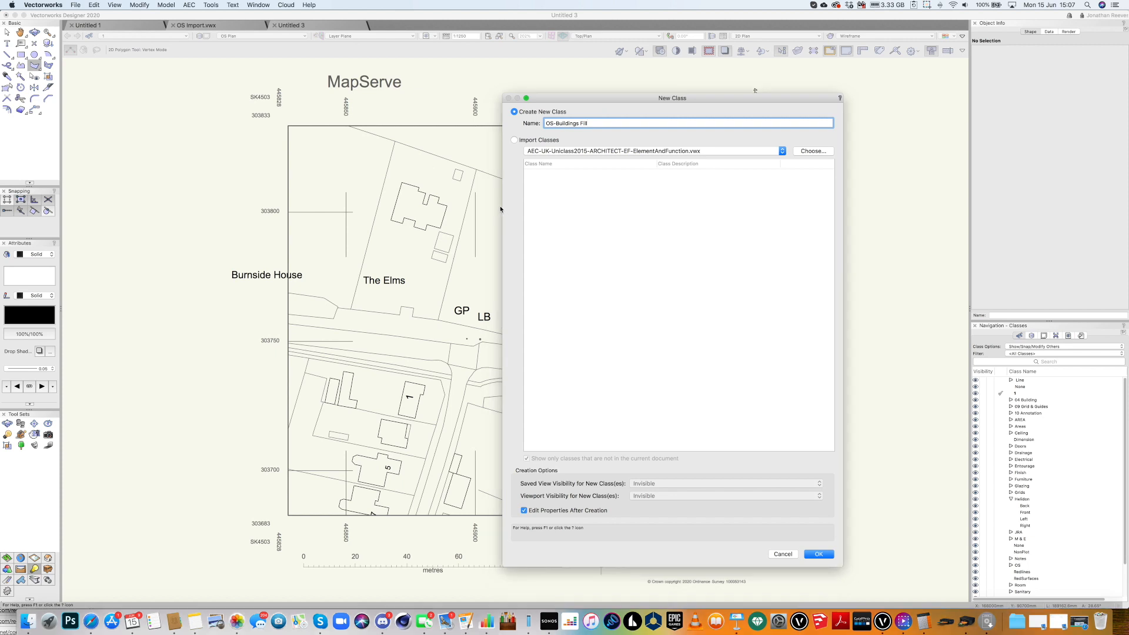
pyautogui.press('Return')
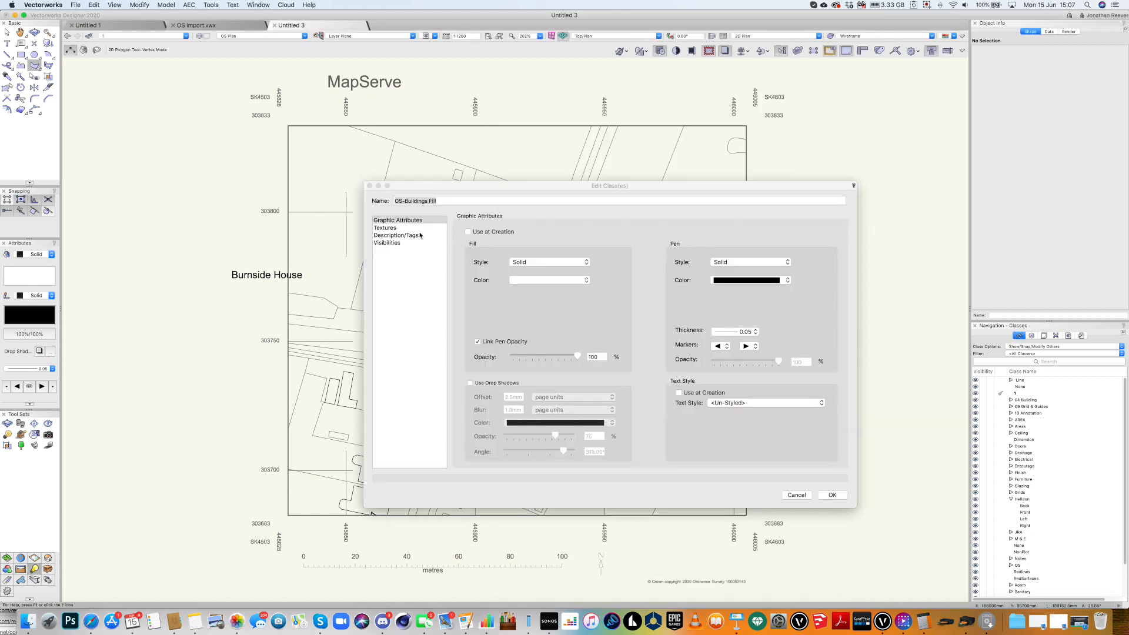
pyautogui.click(468, 231)
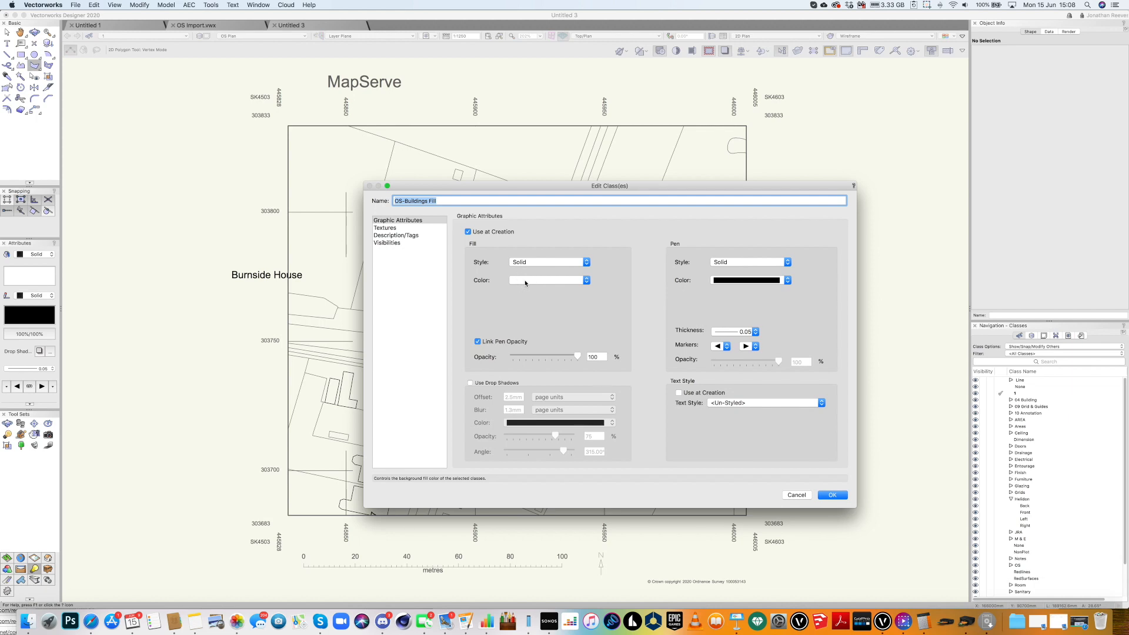
pyautogui.click(525, 280)
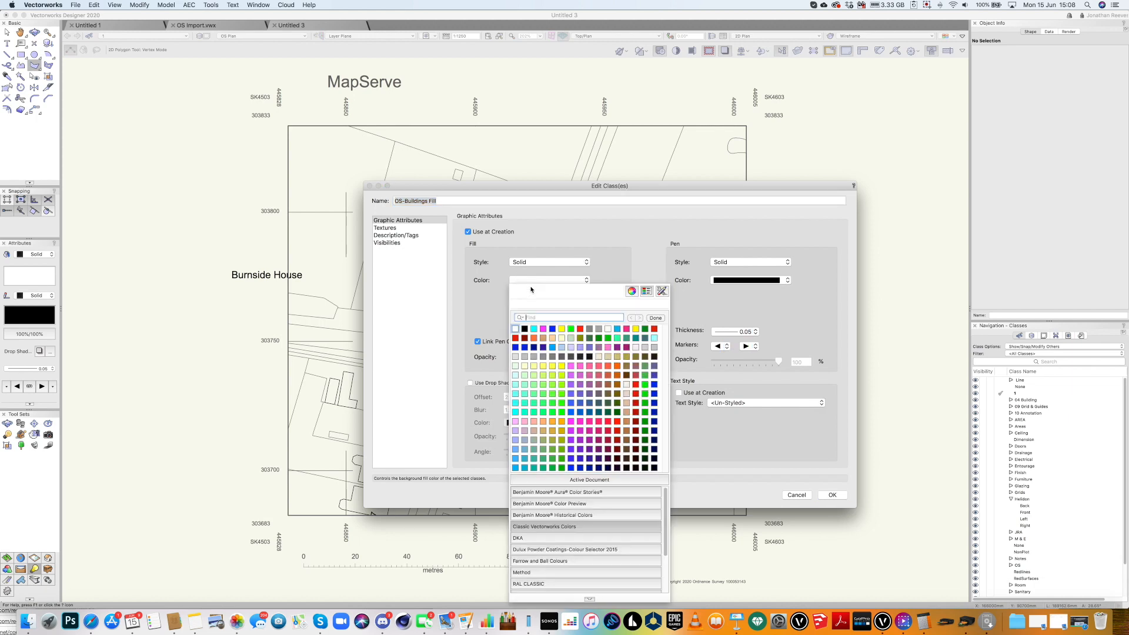
pyautogui.click(544, 358)
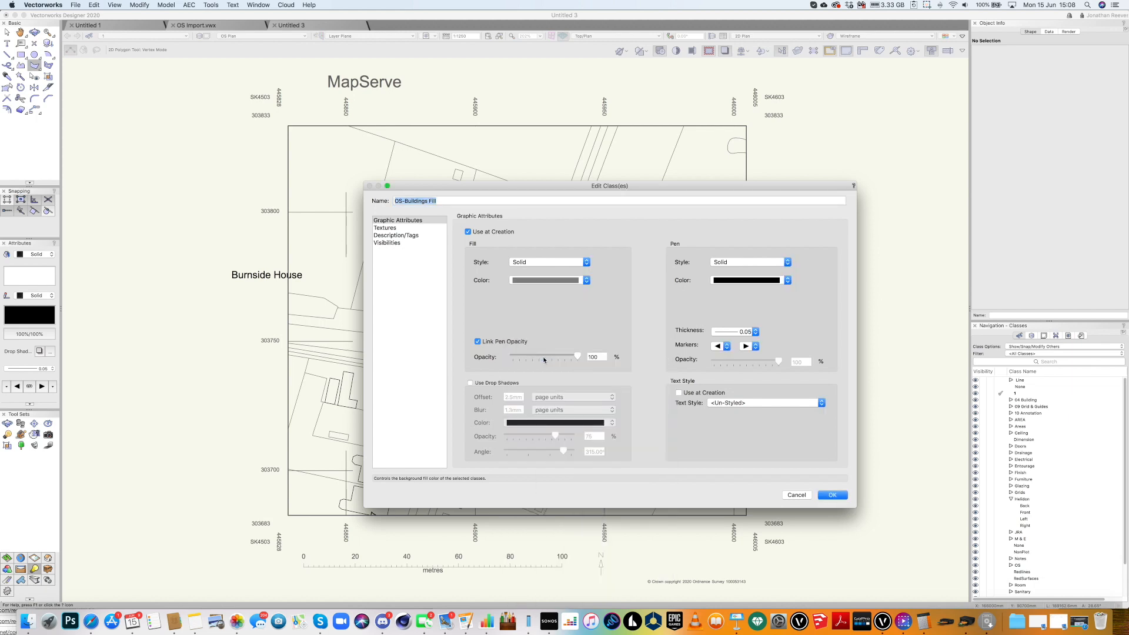
pyautogui.click(746, 262)
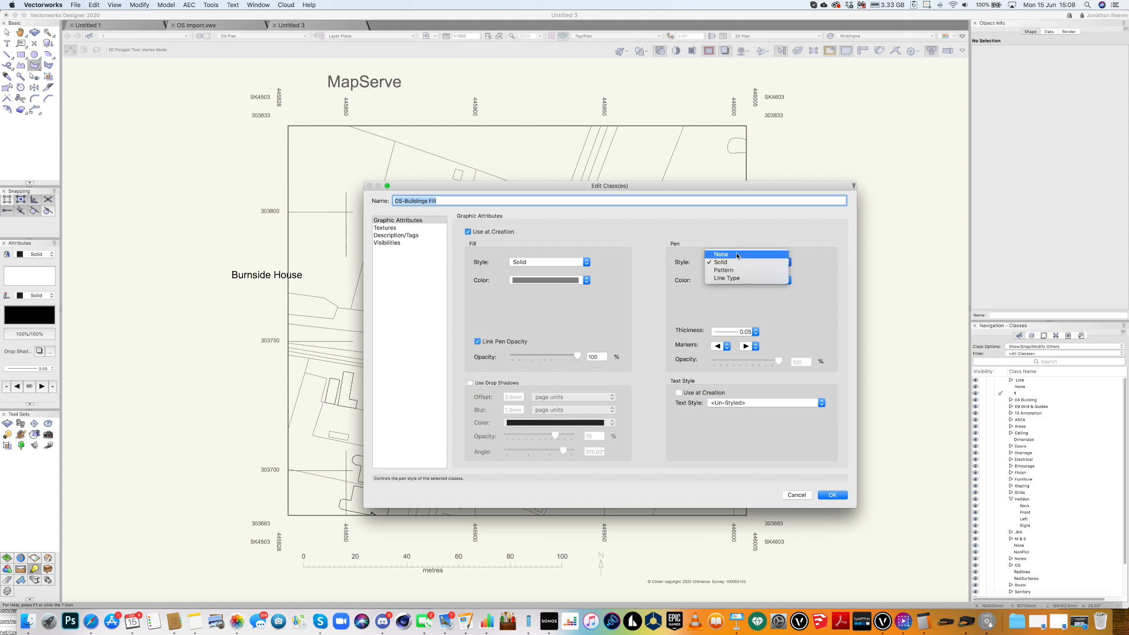
pyautogui.click(735, 263)
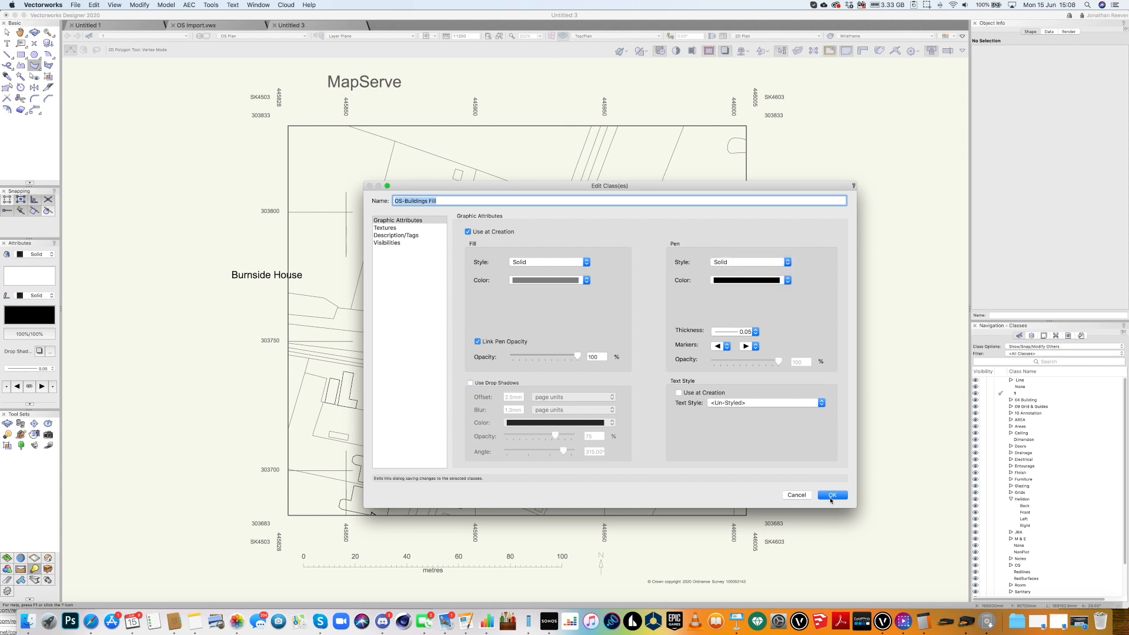
pyautogui.click(830, 497)
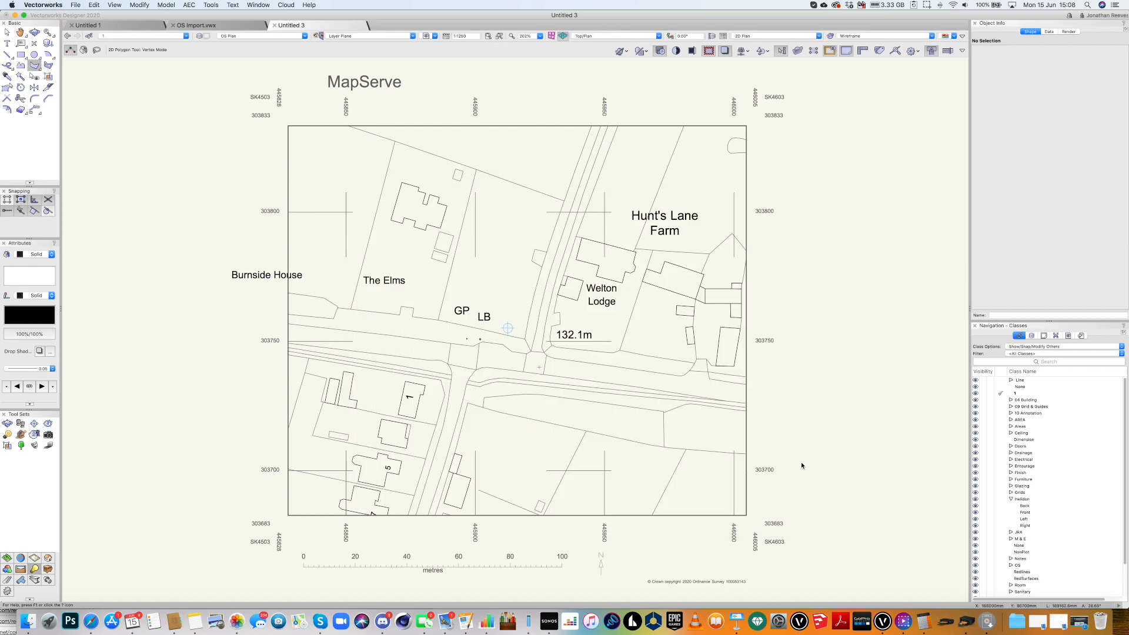
# Make OS-Buildings Fill active and fill The Elms building with an inner-boundary grey polygon.
pyautogui.click(84, 50)
pyautogui.click(121, 36)
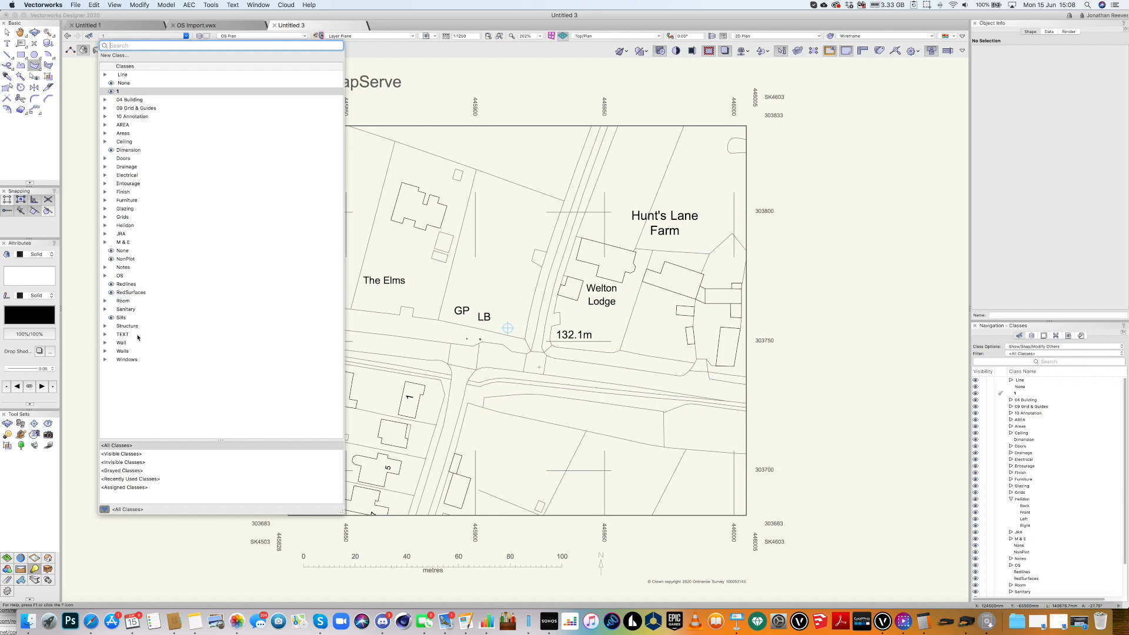
pyautogui.click(106, 276)
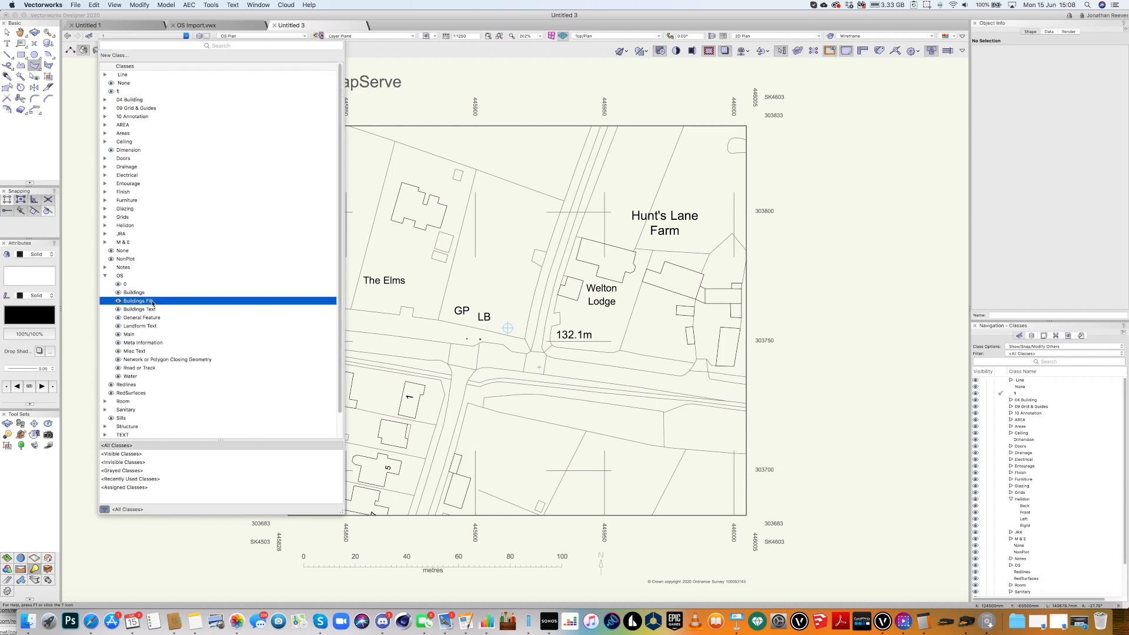
pyautogui.click(137, 301)
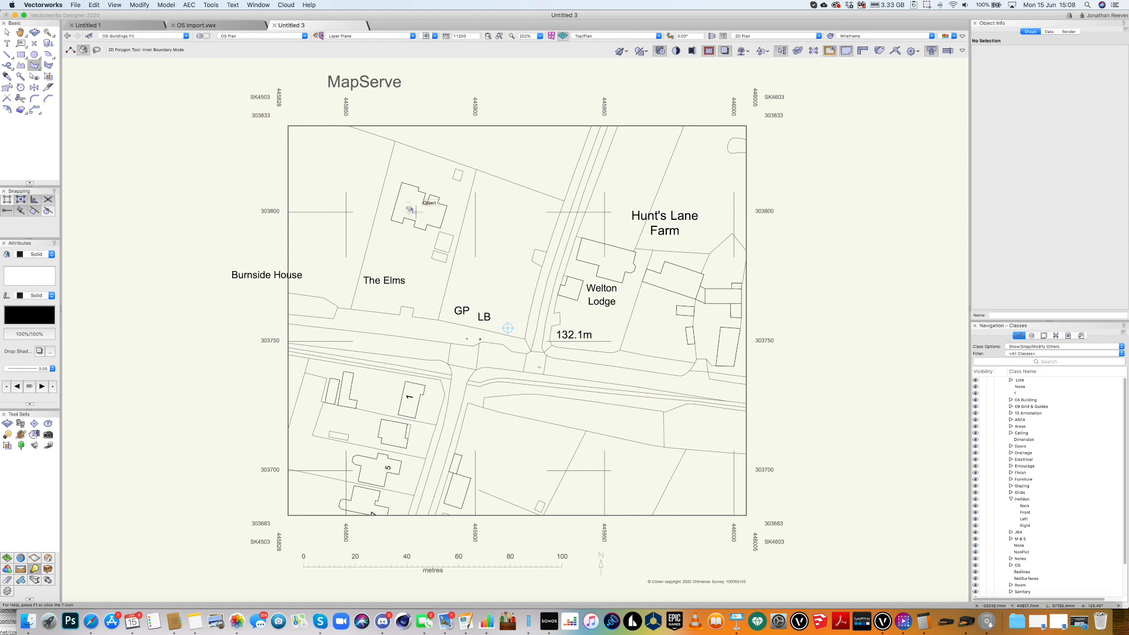
pyautogui.click(407, 205)
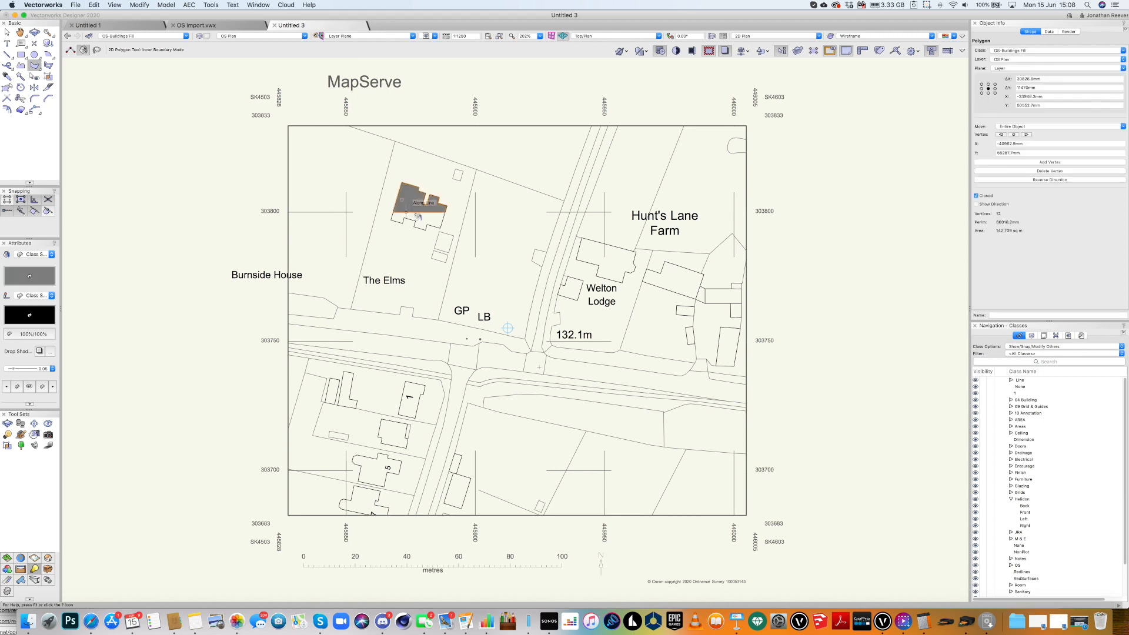
pyautogui.click(419, 217)
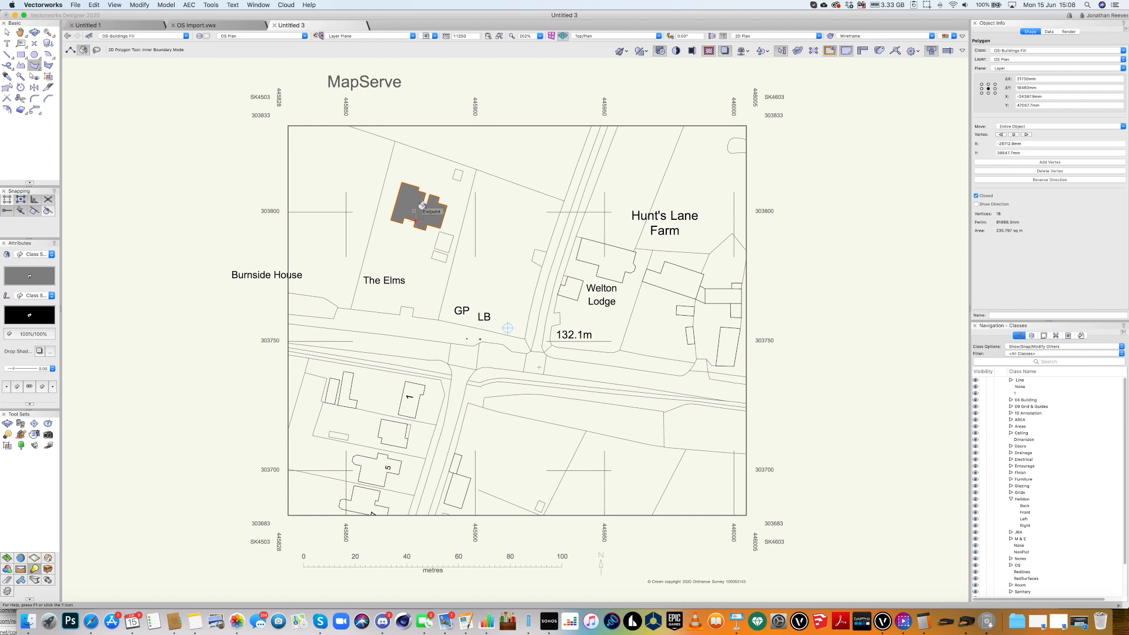
pyautogui.click(34, 76)
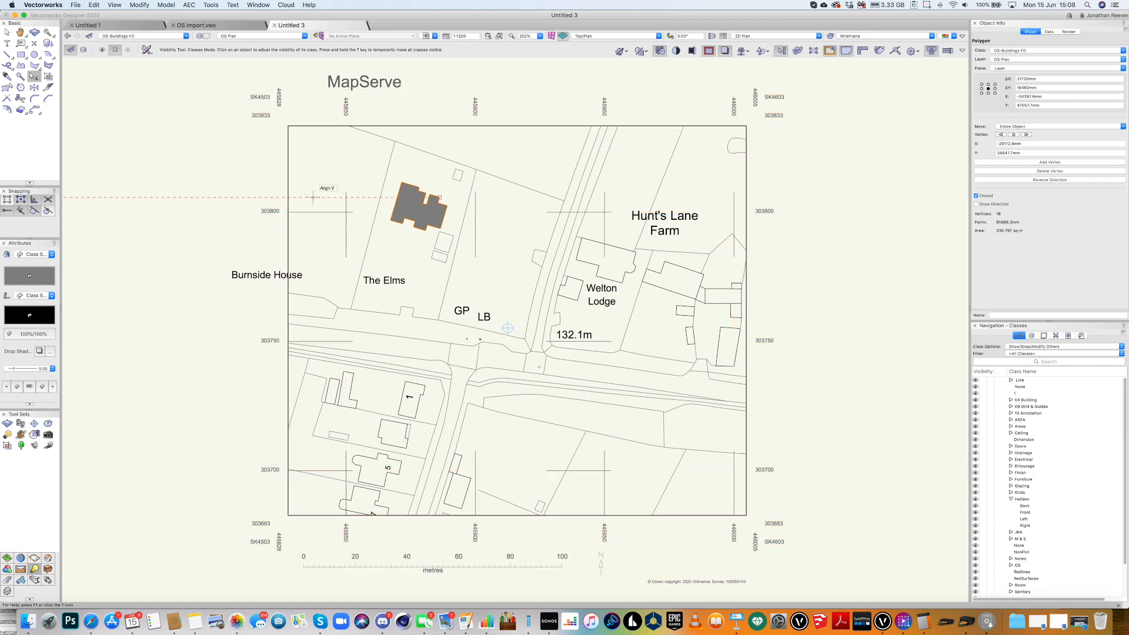
# Draw a rectangle over the full map extent and put it in class None.
pyautogui.press('4')
pyautogui.click(288, 126)
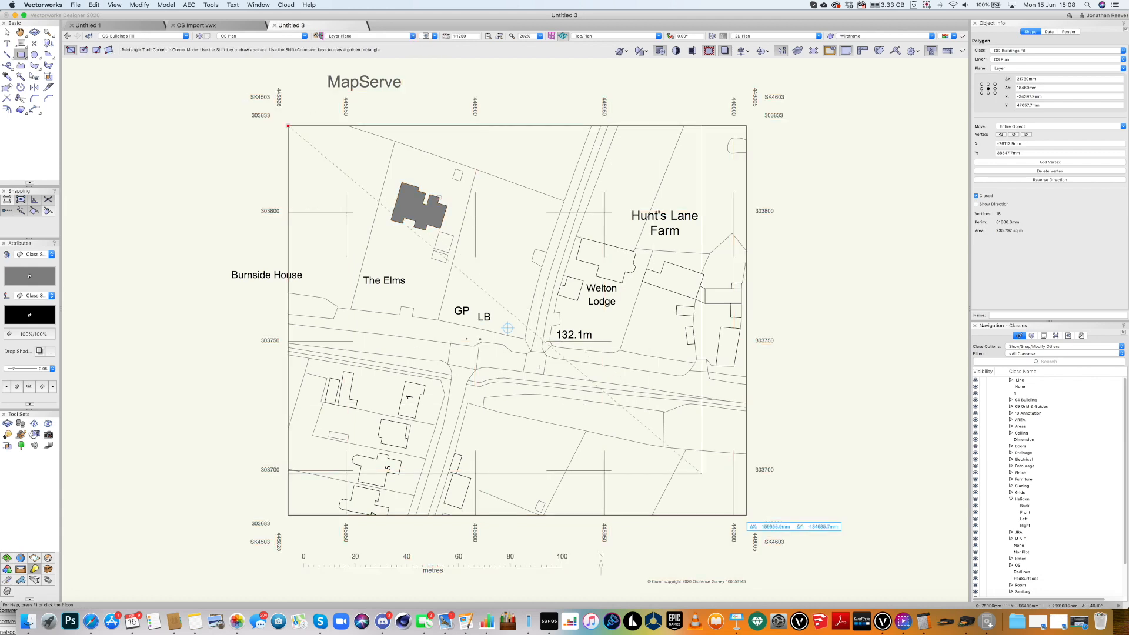
pyautogui.click(746, 515)
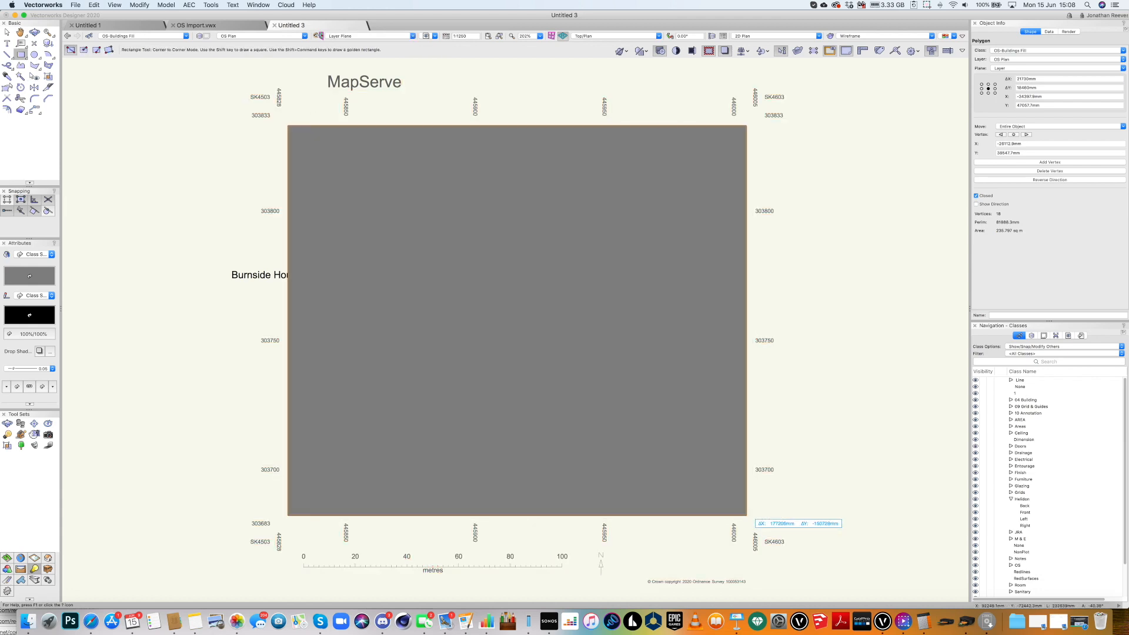
pyautogui.click(1041, 51)
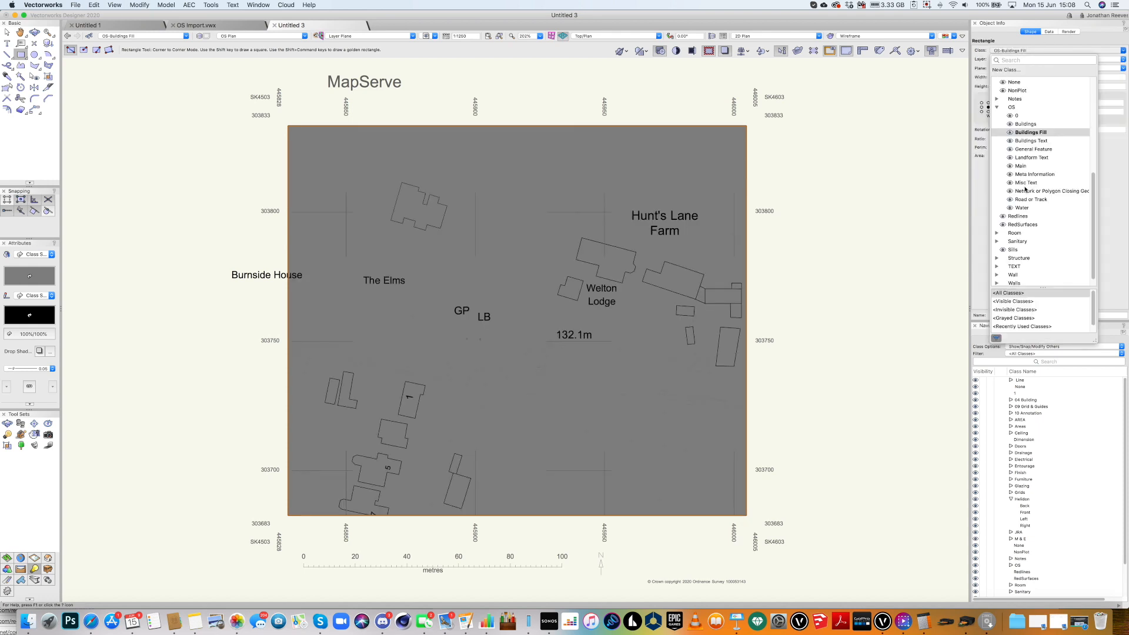
pyautogui.scroll(3, 1017, 165)
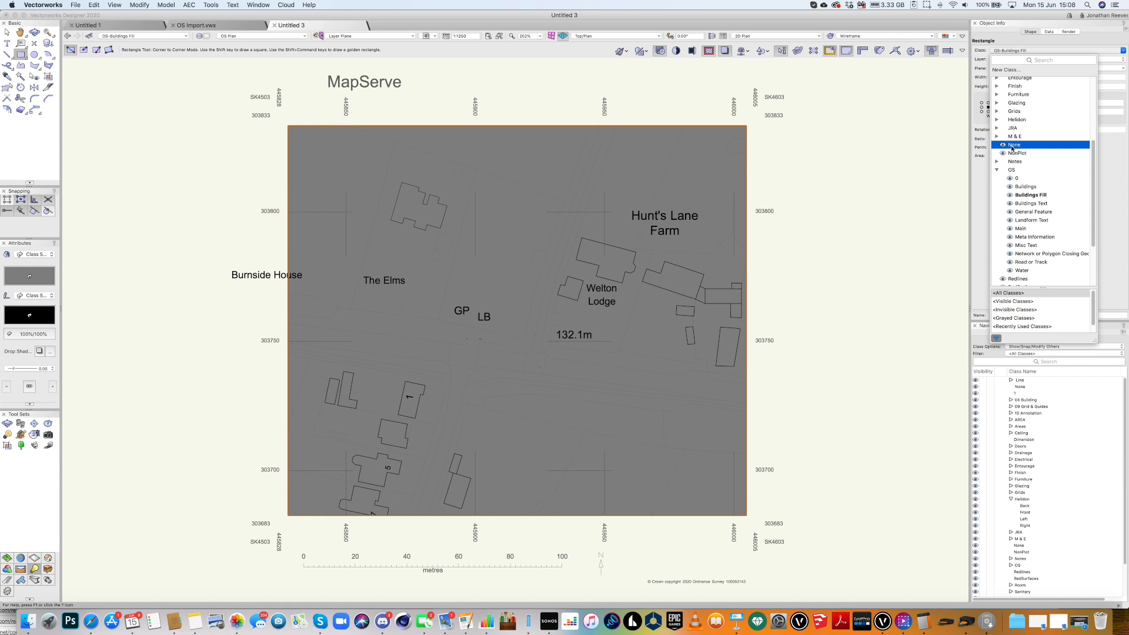
pyautogui.click(1013, 145)
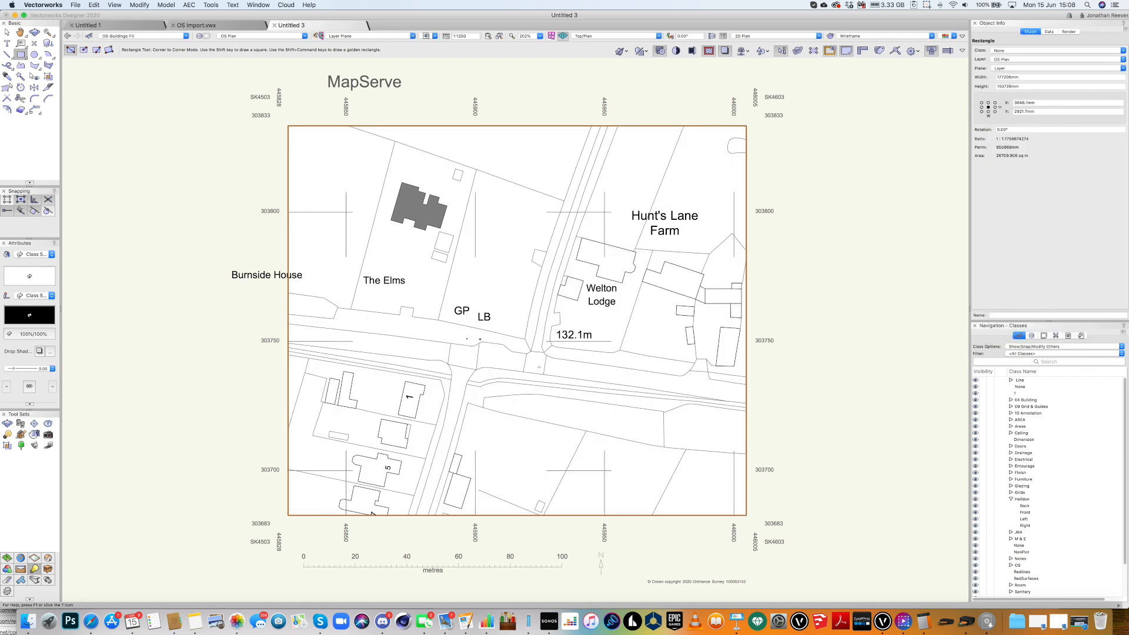
# Hide the OS-Meta Information class and deselect the rectangle.
pyautogui.hotkey('shift', 'v')
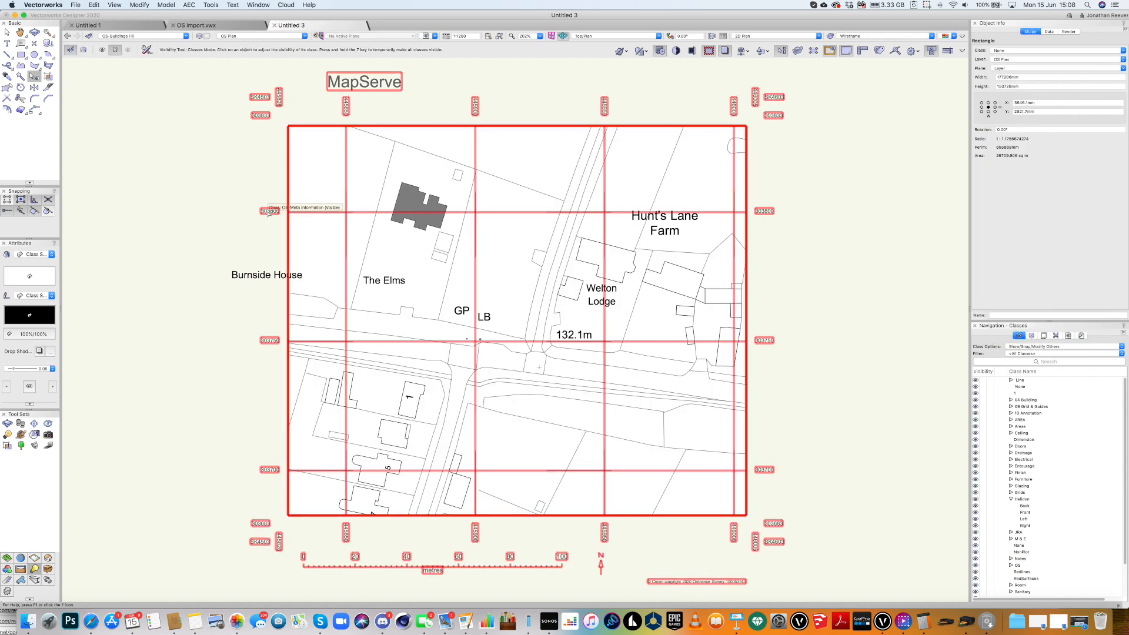
pyautogui.click(267, 211)
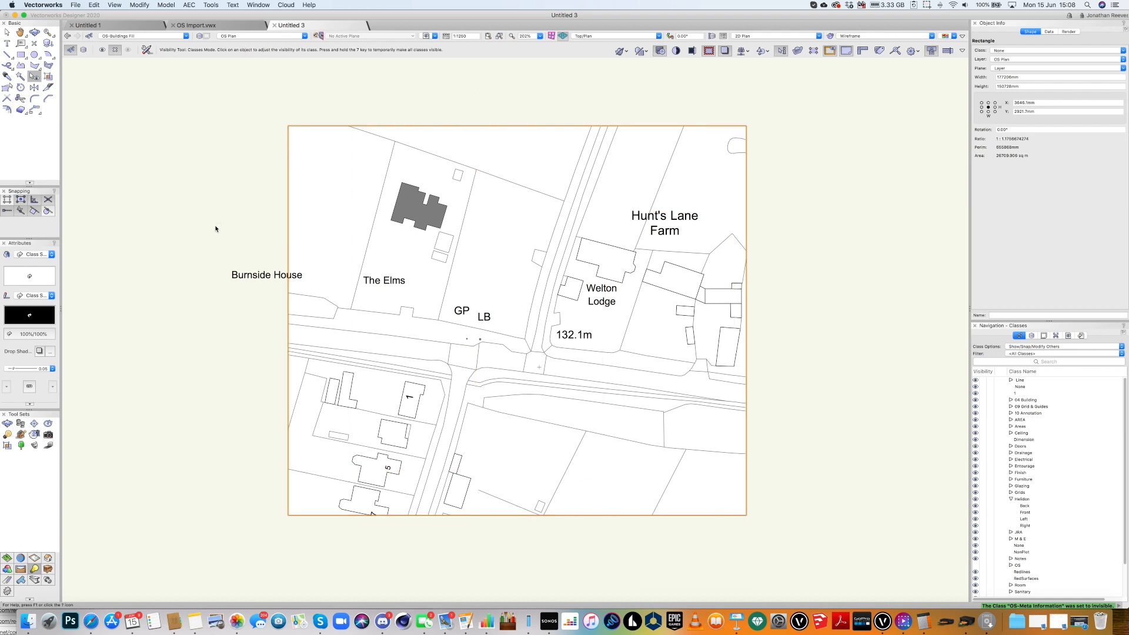
pyautogui.press('x')
pyautogui.click(193, 206)
# Fill the outbuildings beside The Elms, Welton Lodge and the Hunt's Lane Farm buildings grey.
pyautogui.press('3')
pyautogui.click(442, 244)
pyautogui.click(438, 257)
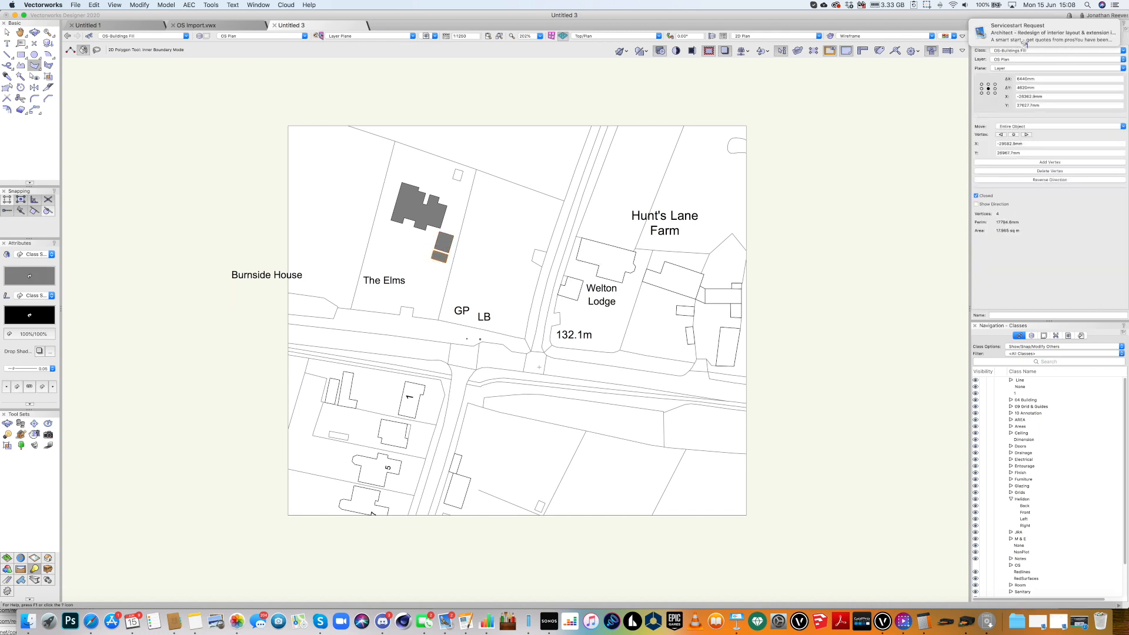
pyautogui.click(593, 251)
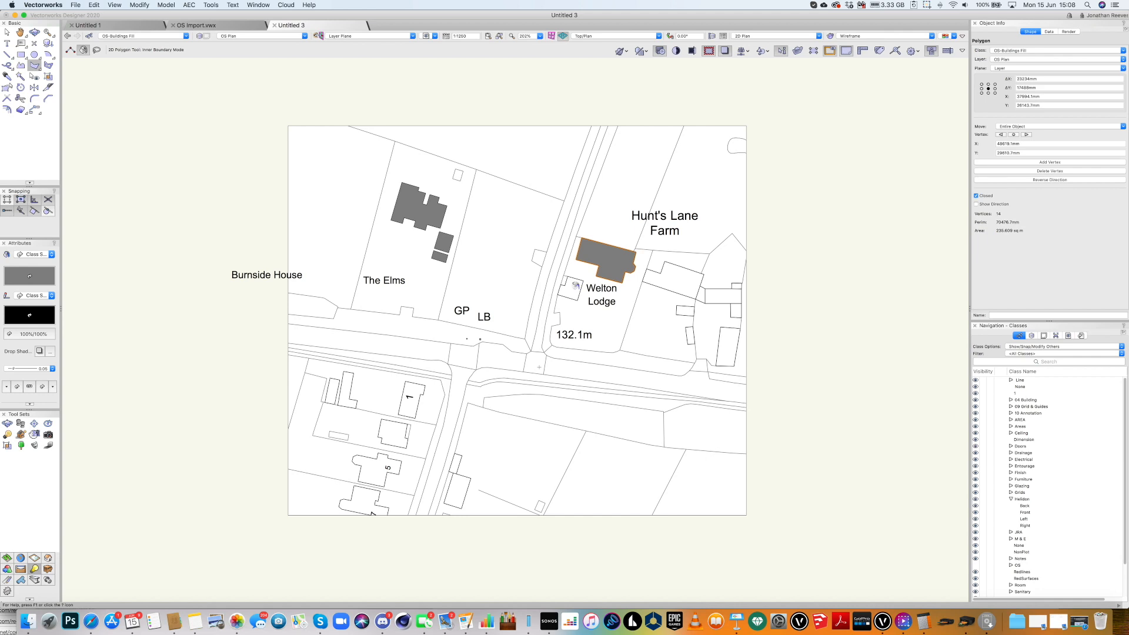
pyautogui.click(679, 284)
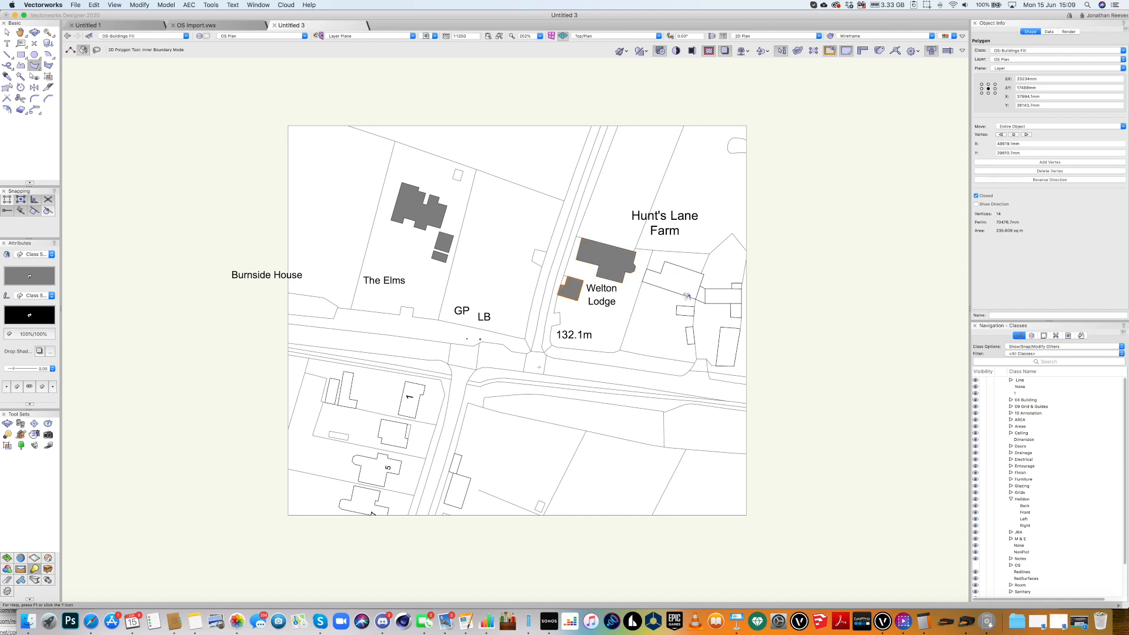
pyautogui.click(683, 309)
pyautogui.scroll(5, 689, 334)
pyautogui.click(691, 334)
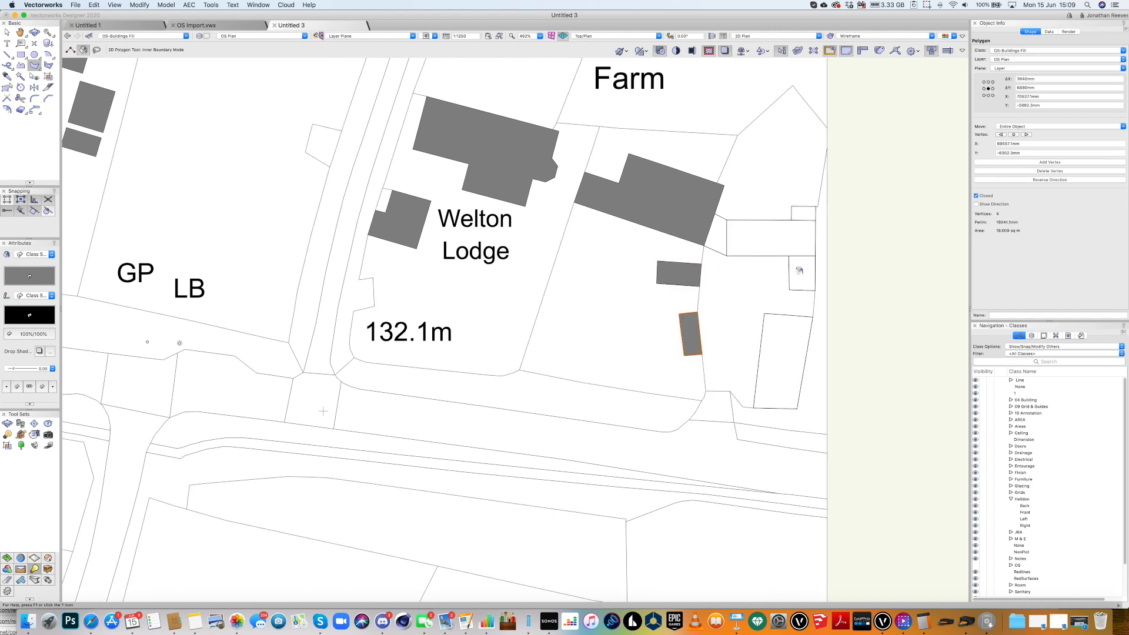
pyautogui.click(799, 270)
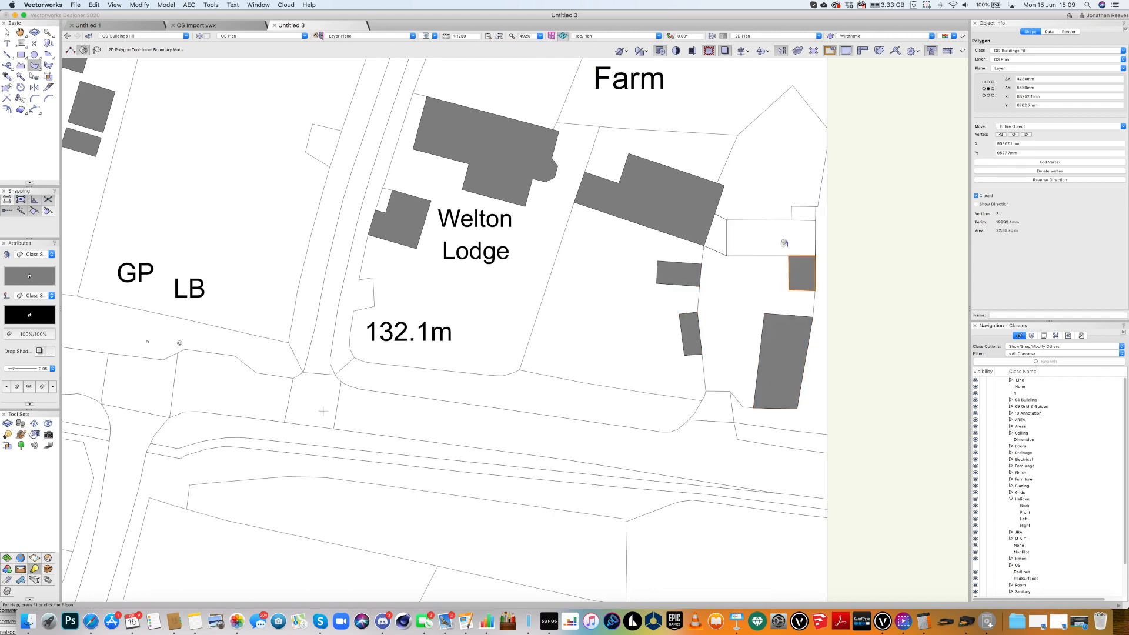
pyautogui.click(718, 237)
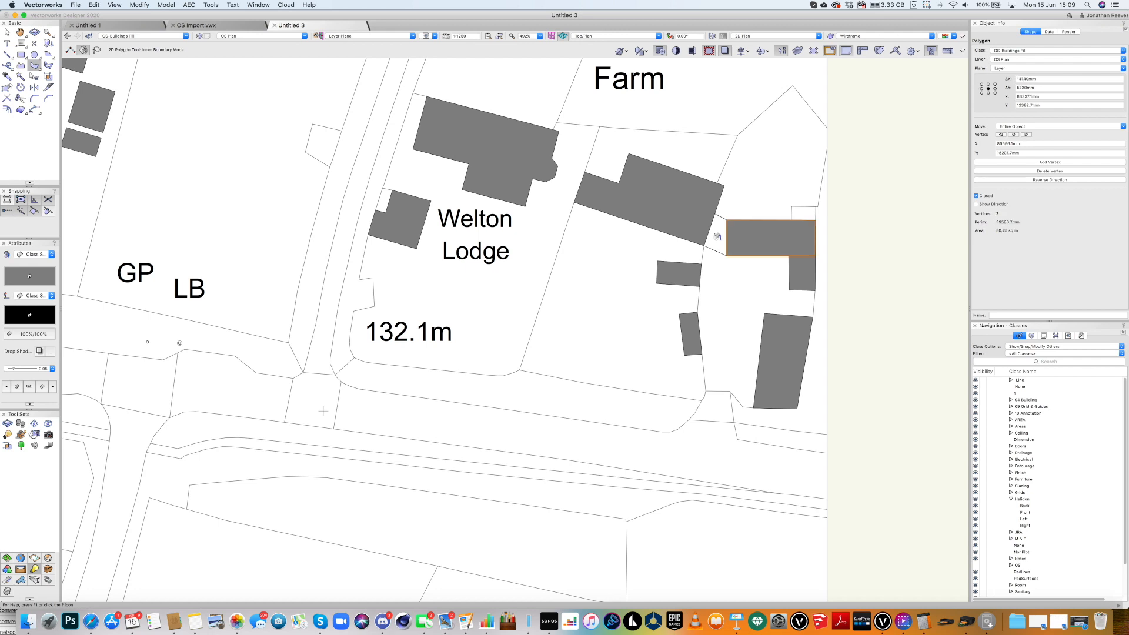
pyautogui.click(798, 212)
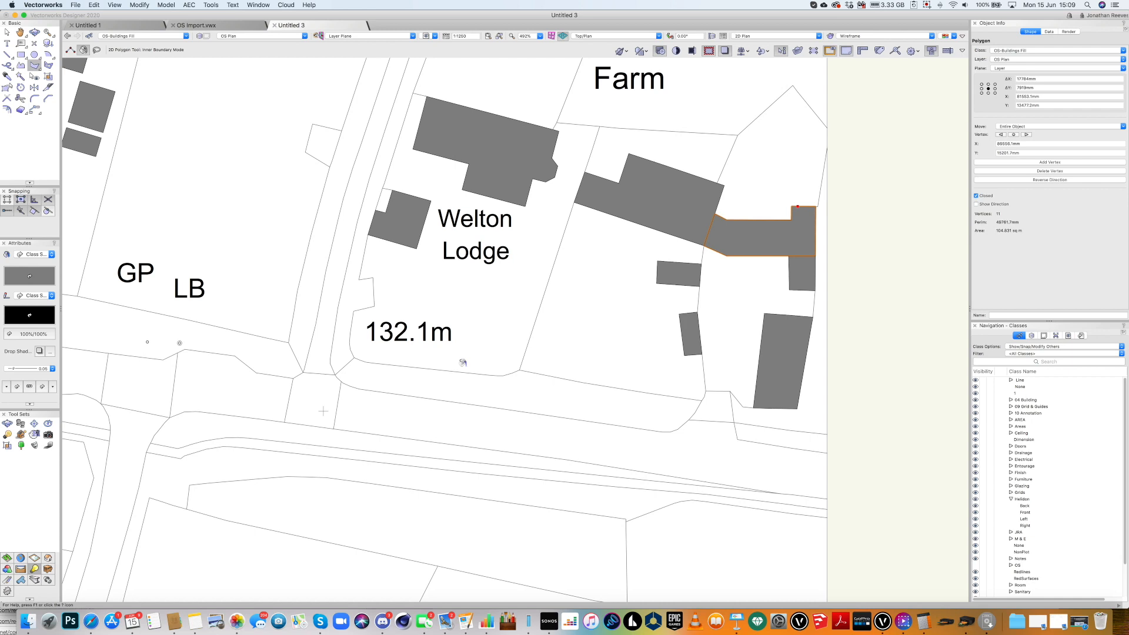
# Fill the buildings beside the southern road grey.
pyautogui.scroll(-3, 464, 363)
pyautogui.moveTo(508, 310); pyautogui.dragTo(742, 84)
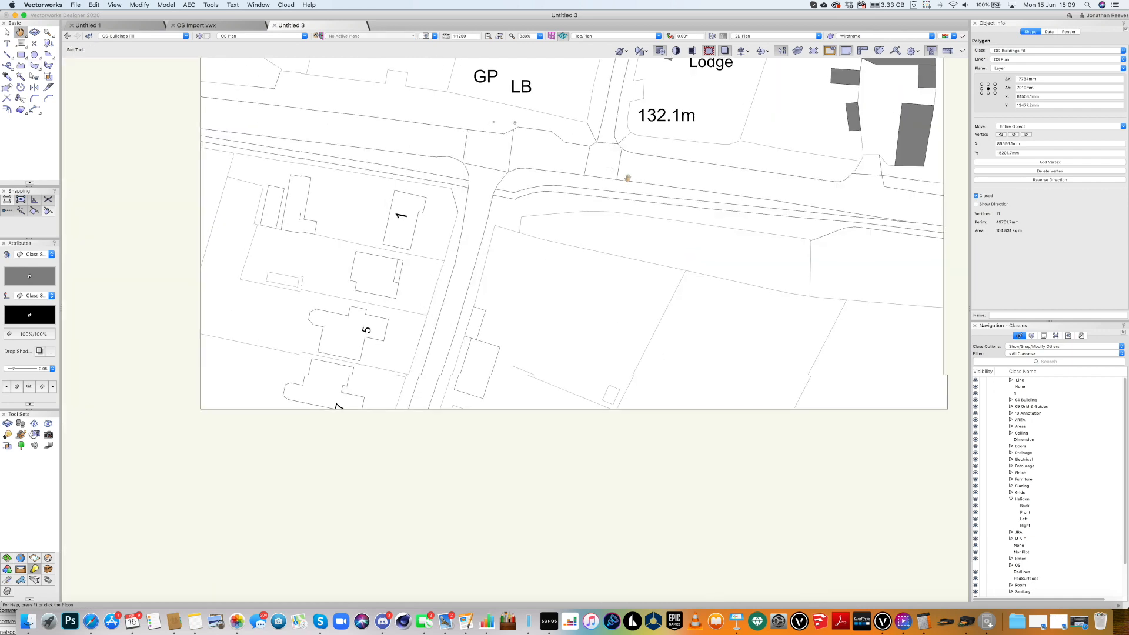
pyautogui.moveTo(482, 361); pyautogui.dragTo(479, 358)
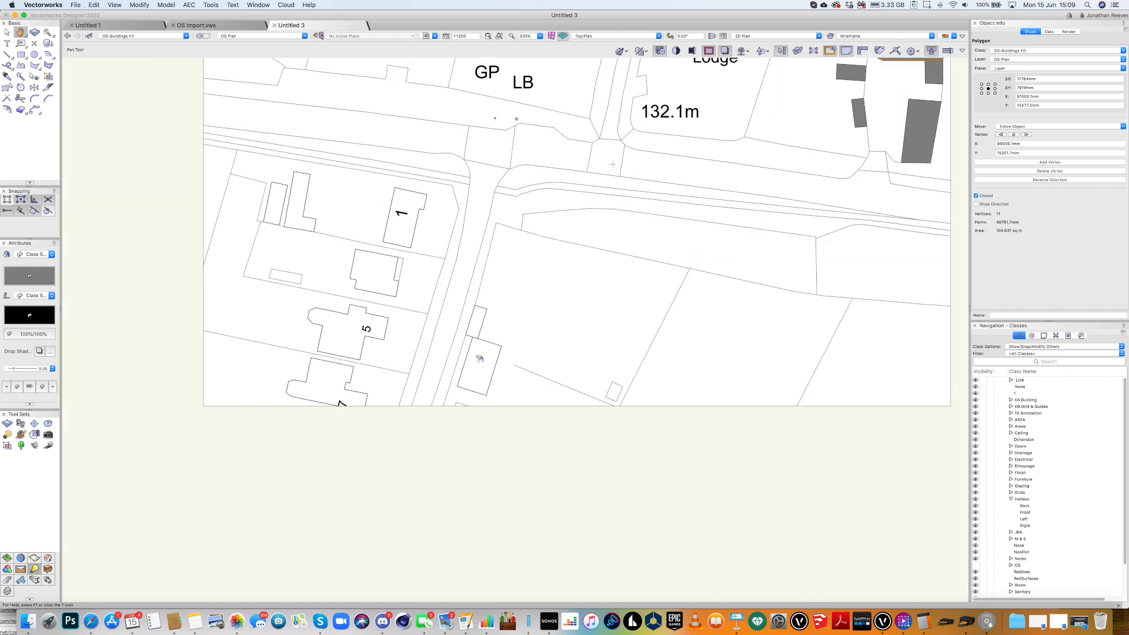
pyautogui.scroll(1, 479, 359)
pyautogui.click(479, 358)
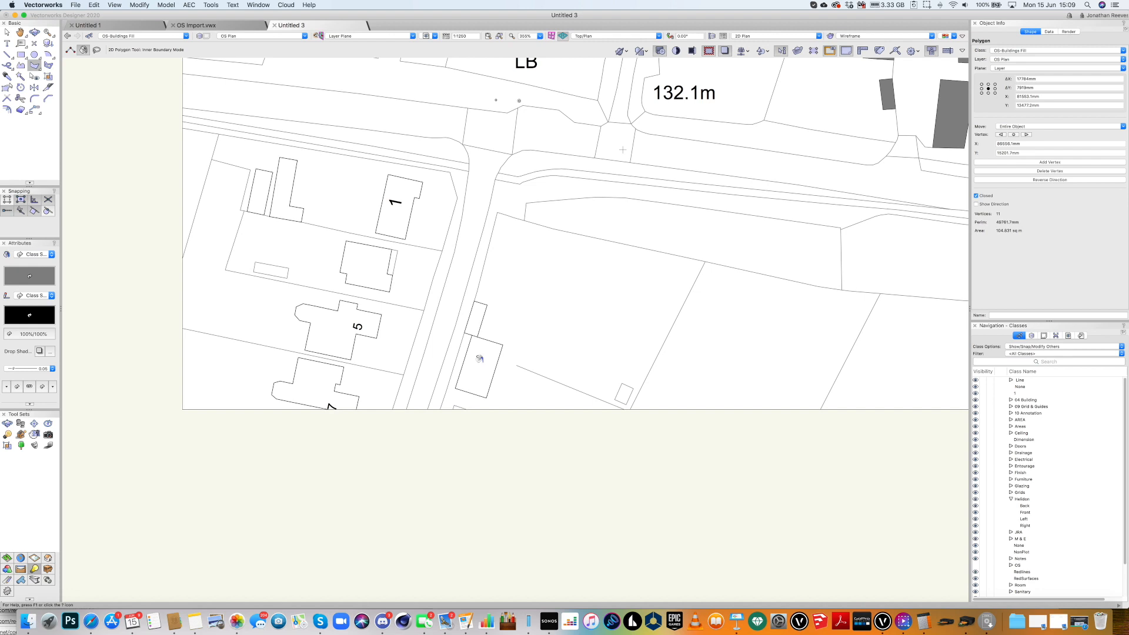
pyautogui.click(474, 321)
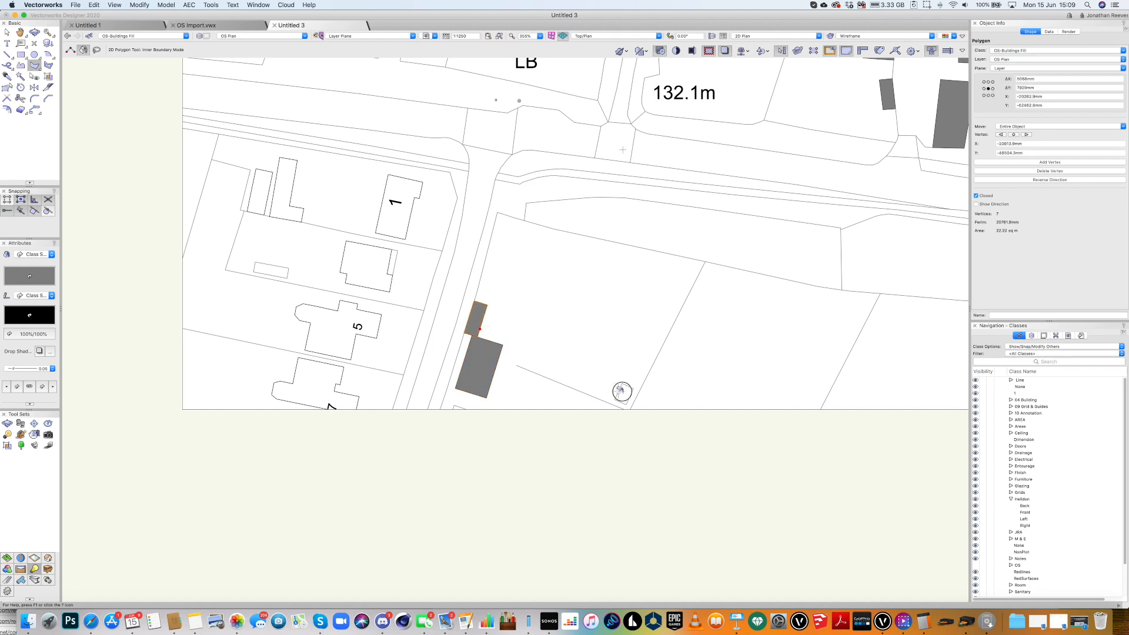
pyautogui.click(619, 390)
# Fill houses 1 and 5 and their neighbouring buildings and shed grey.
pyautogui.click(368, 271)
pyautogui.click(392, 216)
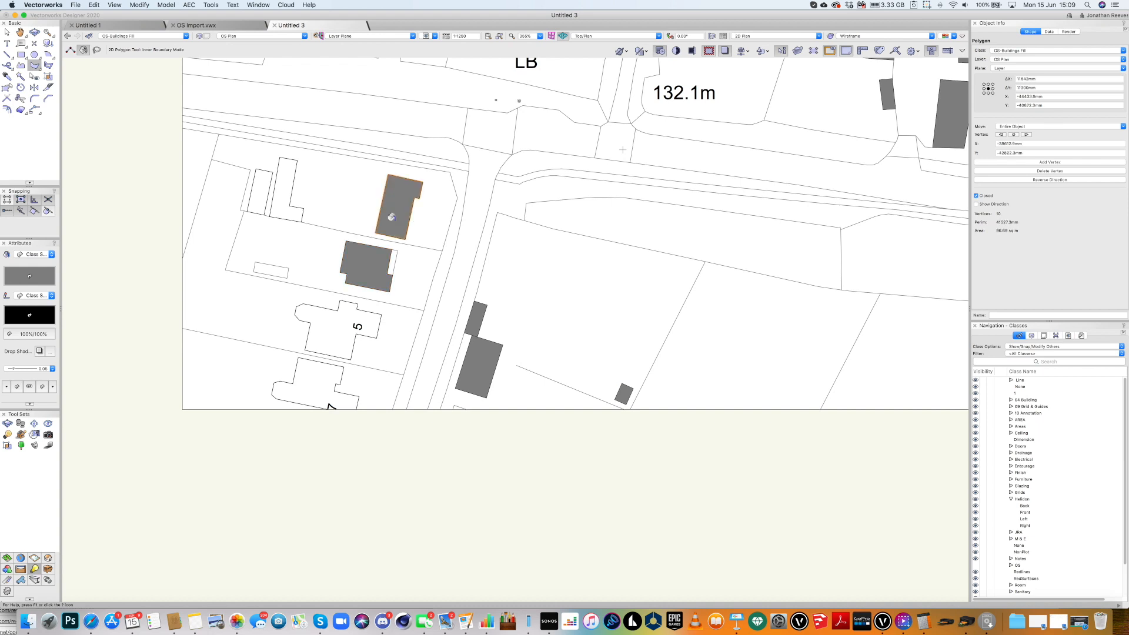
pyautogui.click(286, 195)
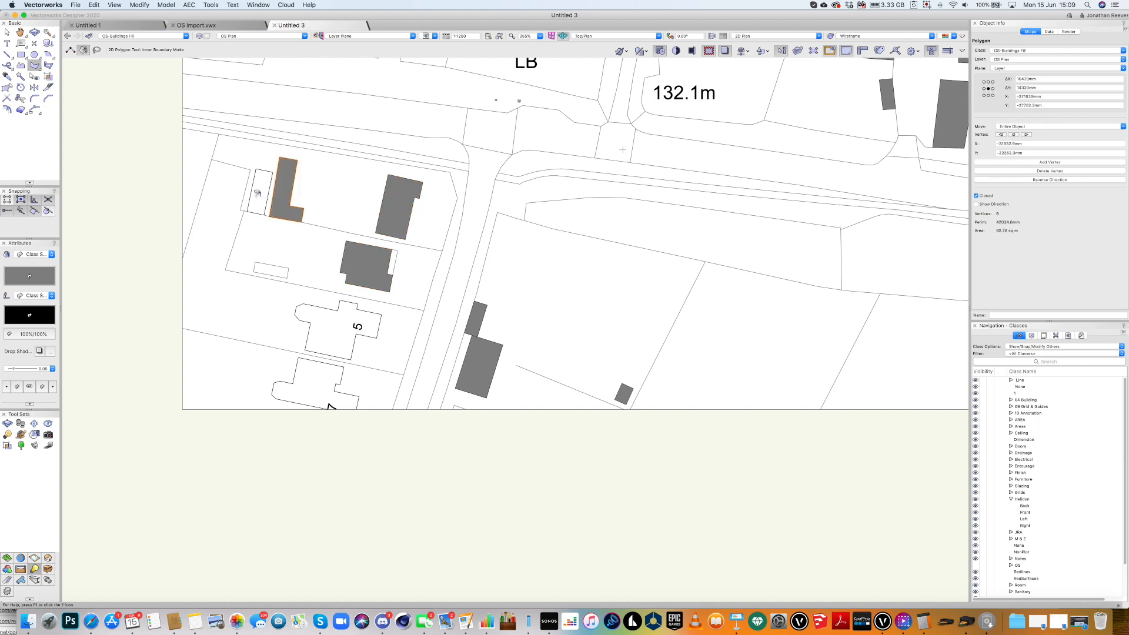
pyautogui.click(260, 192)
pyautogui.click(274, 269)
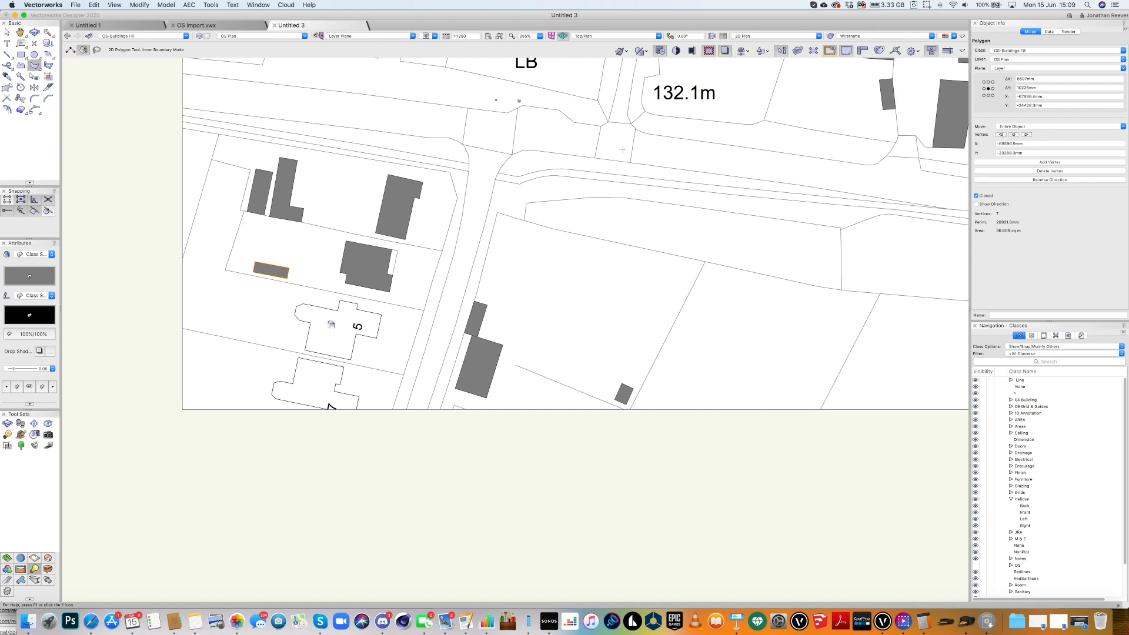
pyautogui.click(314, 379)
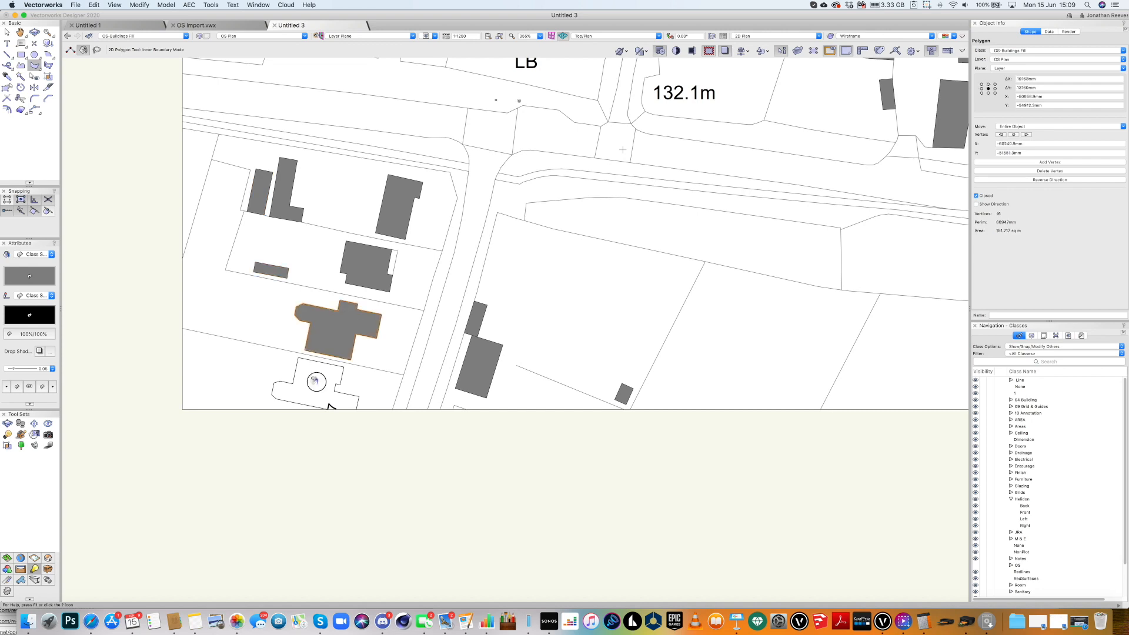
pyautogui.click(313, 379)
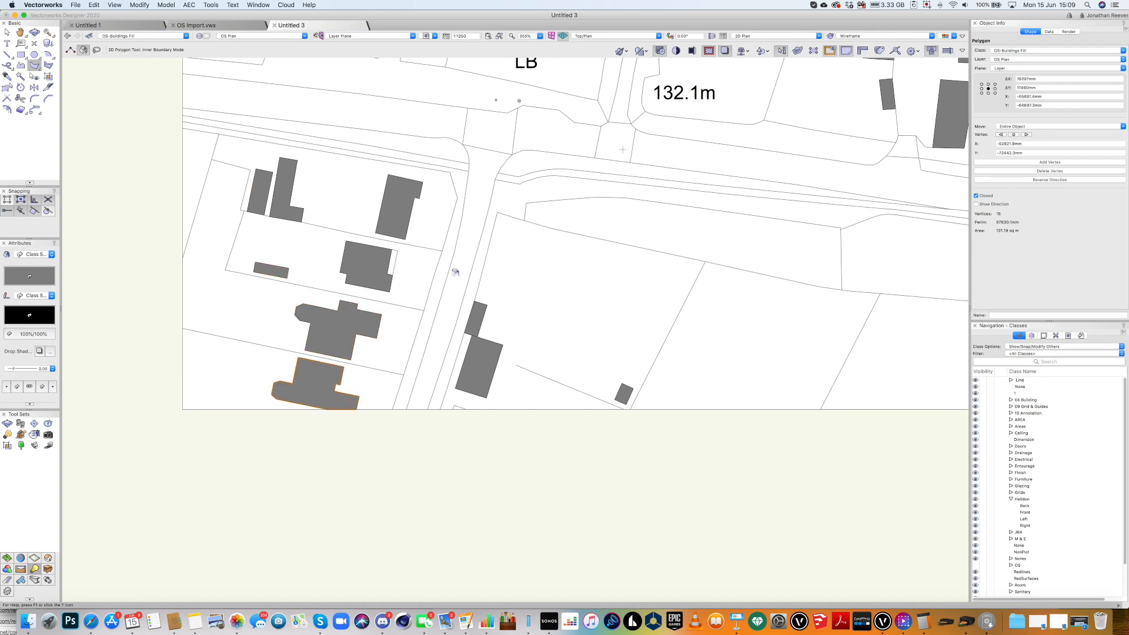
pyautogui.moveTo(578, 224); pyautogui.dragTo(604, 447)
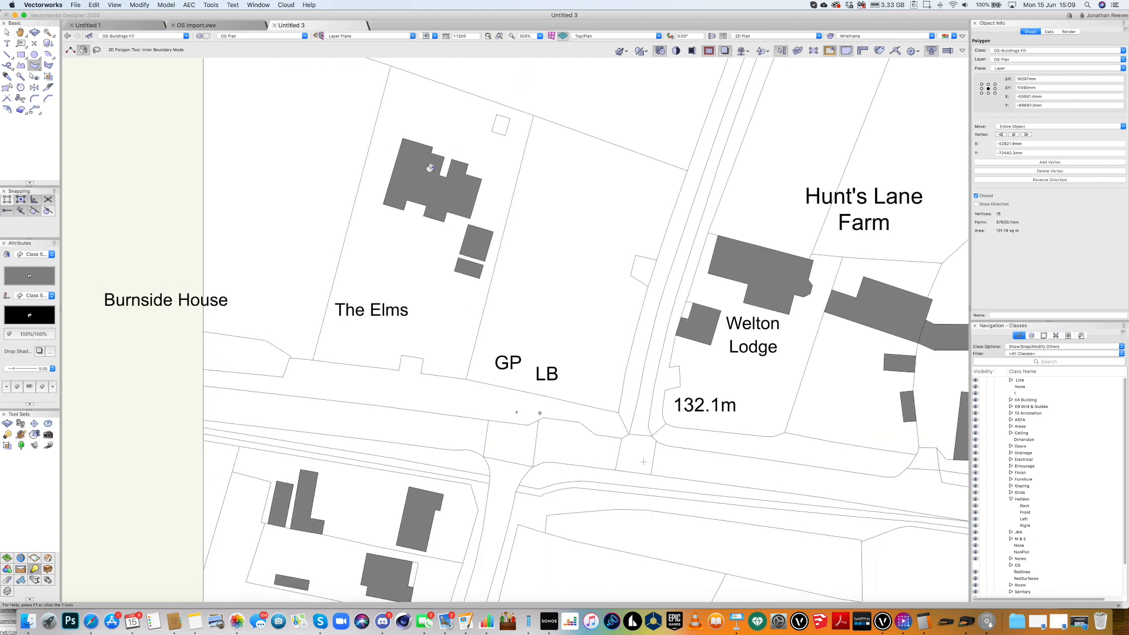
pyautogui.scroll(-3, 401, 245)
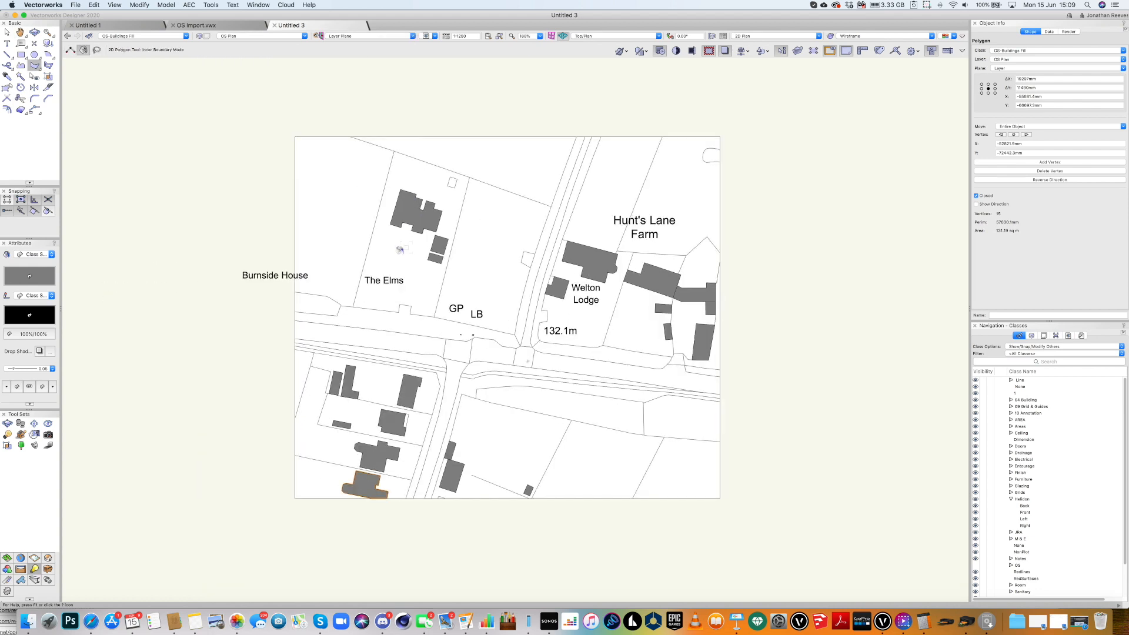
# Create an OS-Roads Fill class with very light grey fill at creation, and make it active.
pyautogui.click(119, 37)
pyautogui.click(121, 59)
pyautogui.write('0')
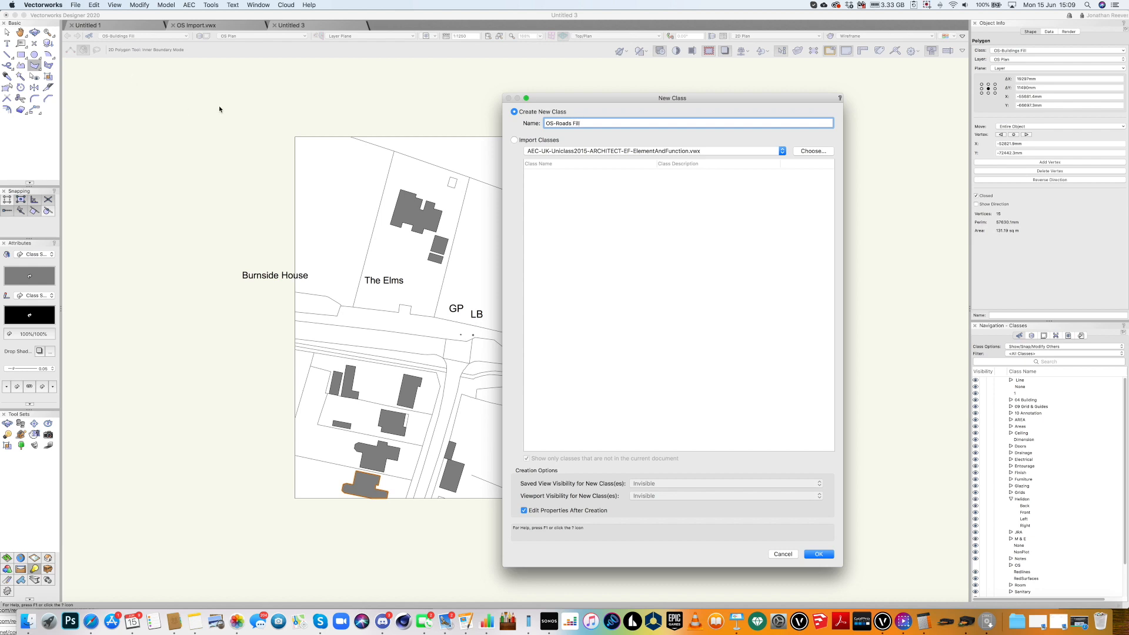
pyautogui.press('Return')
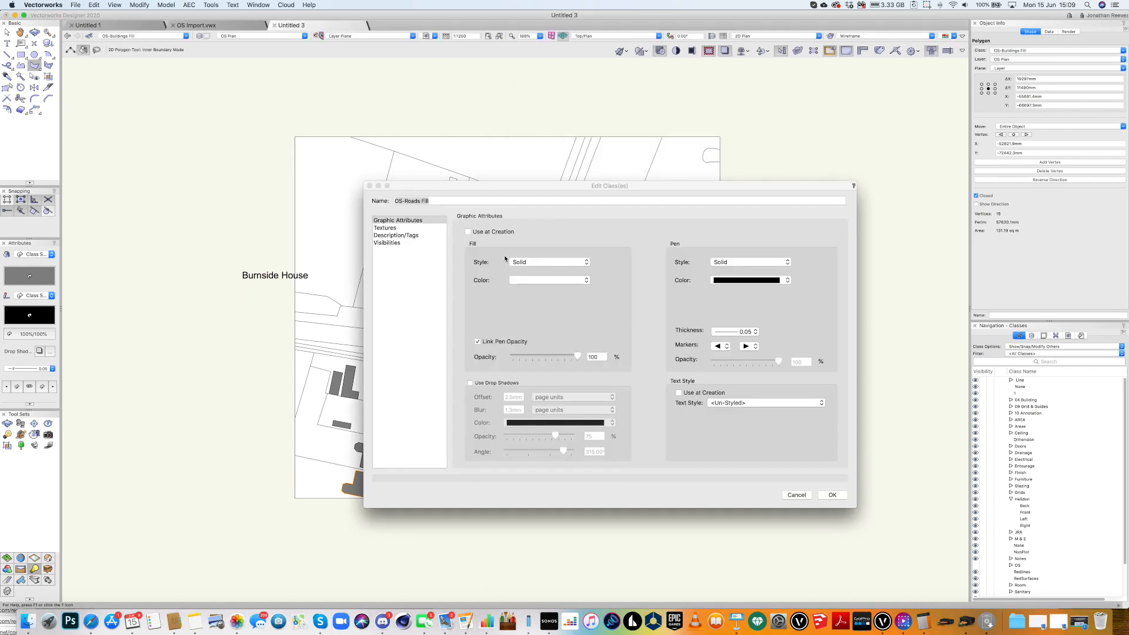
pyautogui.click(468, 231)
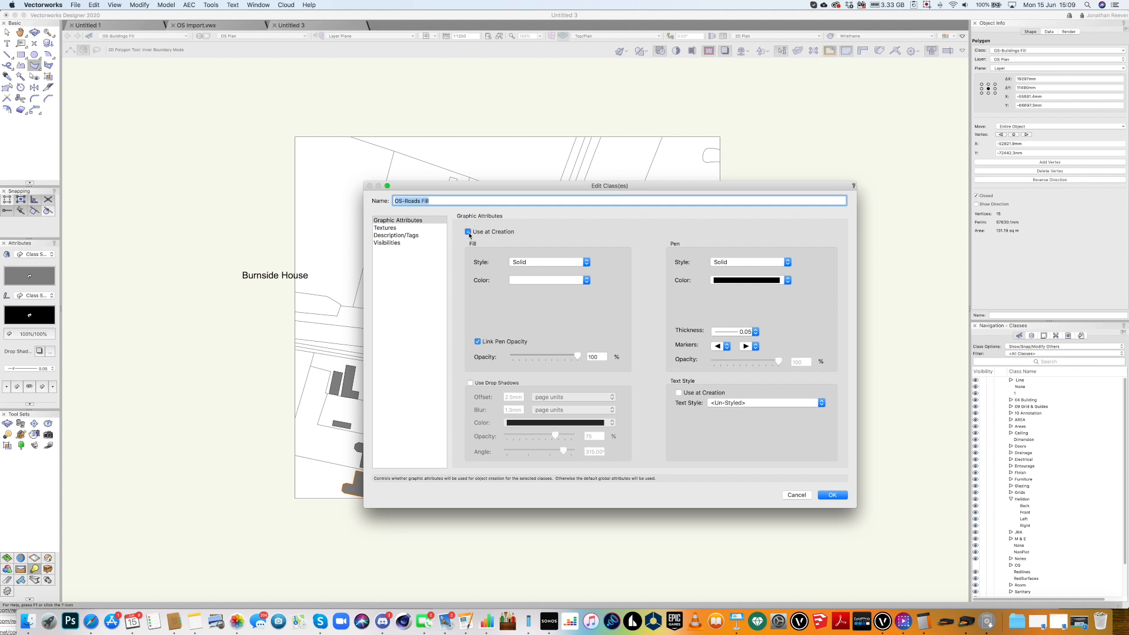
pyautogui.click(521, 280)
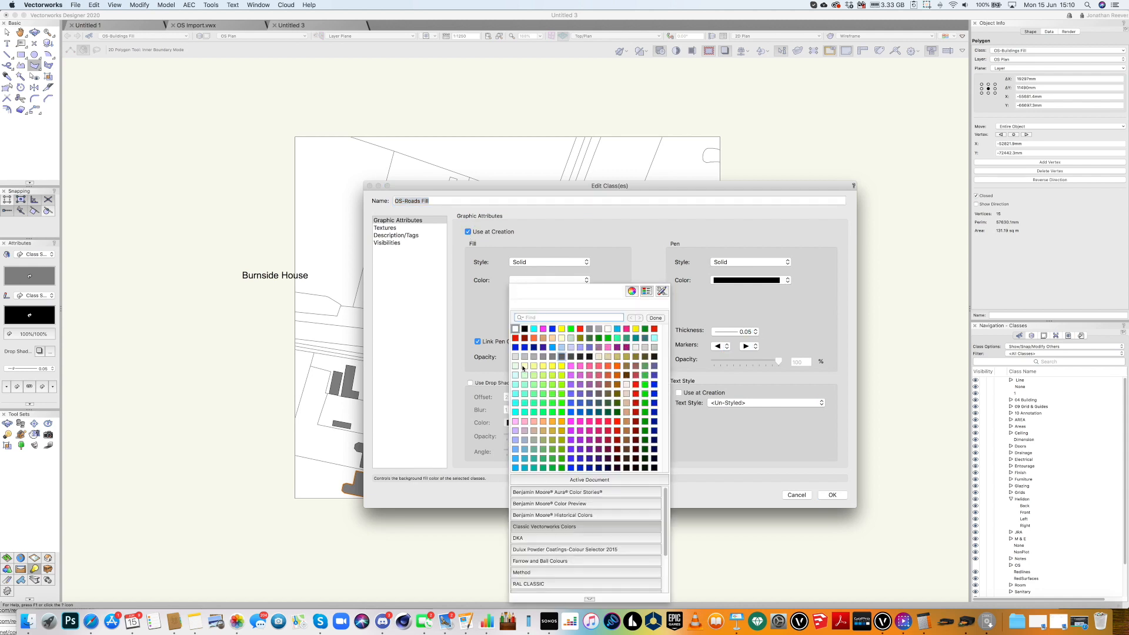
pyautogui.click(636, 348)
pyautogui.click(831, 494)
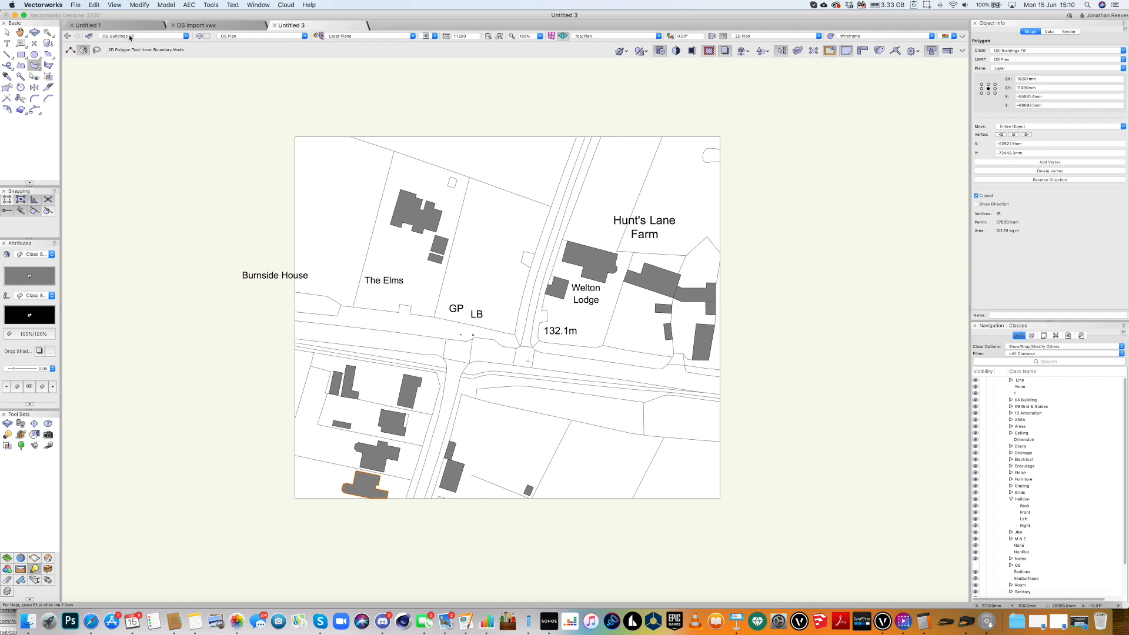
pyautogui.click(130, 36)
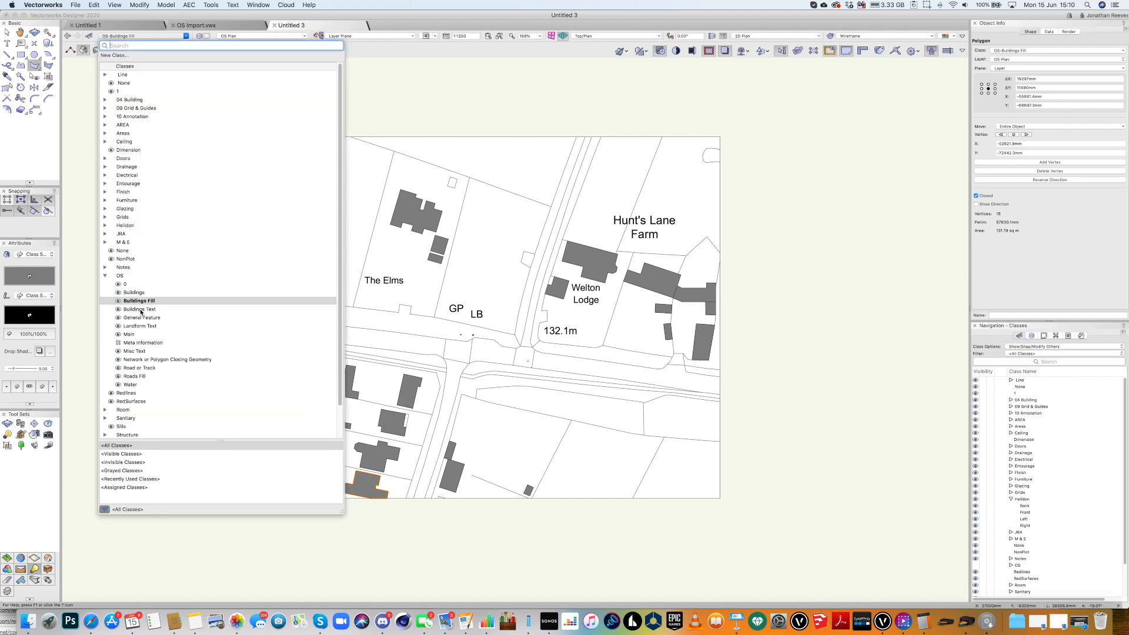
pyautogui.click(138, 377)
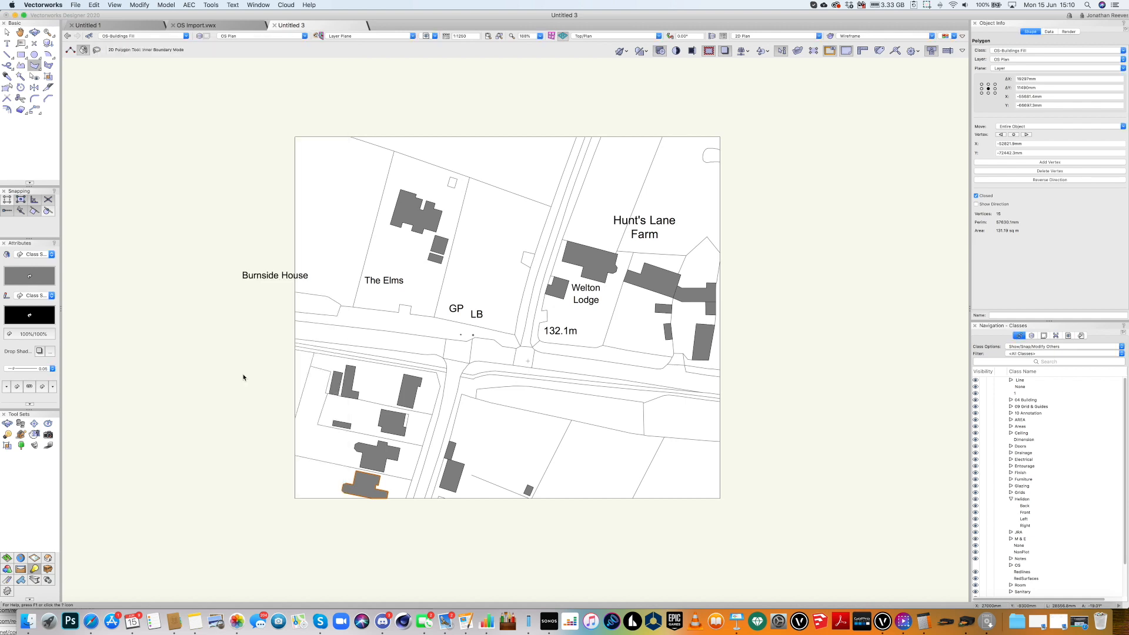
# Fill the main road across the junction and the lane north of it with light grey polygons.
pyautogui.click(382, 339)
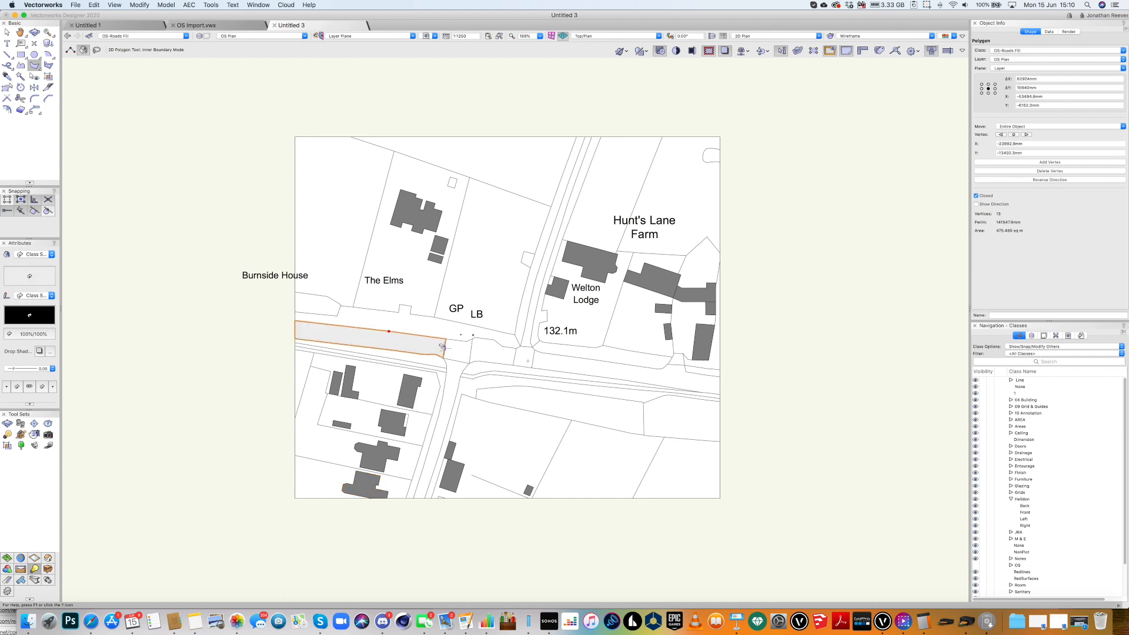
pyautogui.click(448, 376)
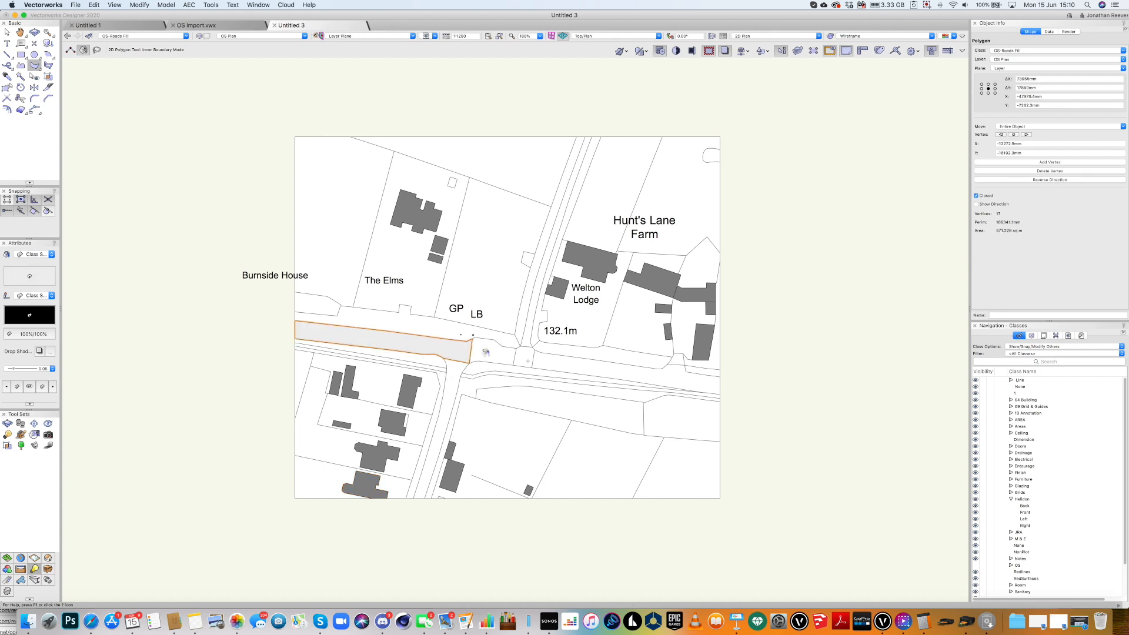
pyautogui.click(484, 351)
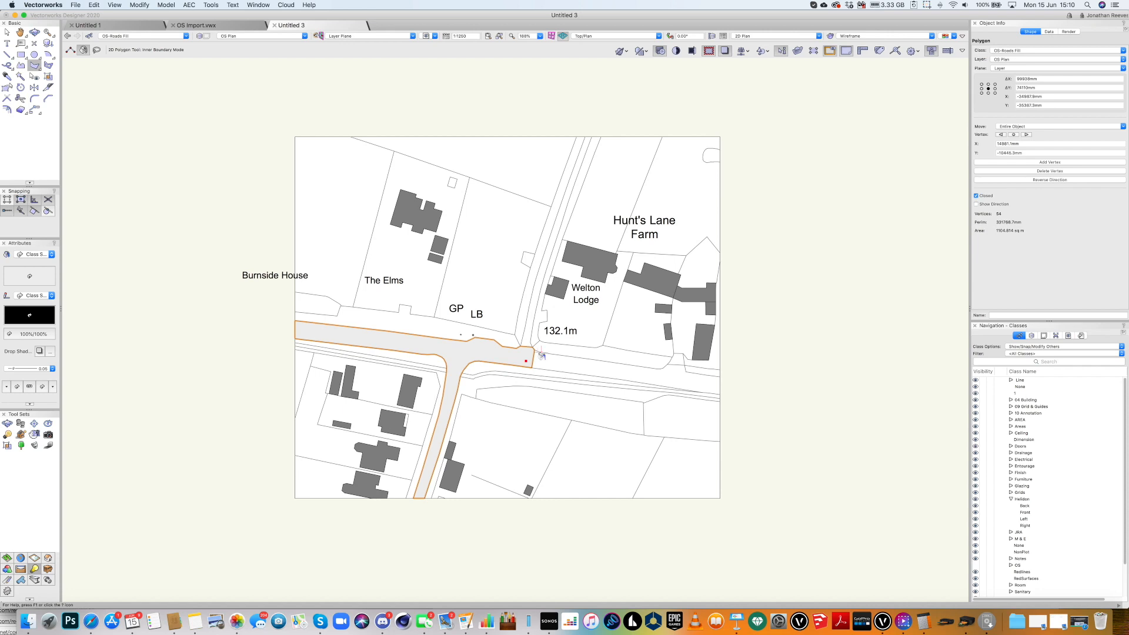
pyautogui.click(668, 369)
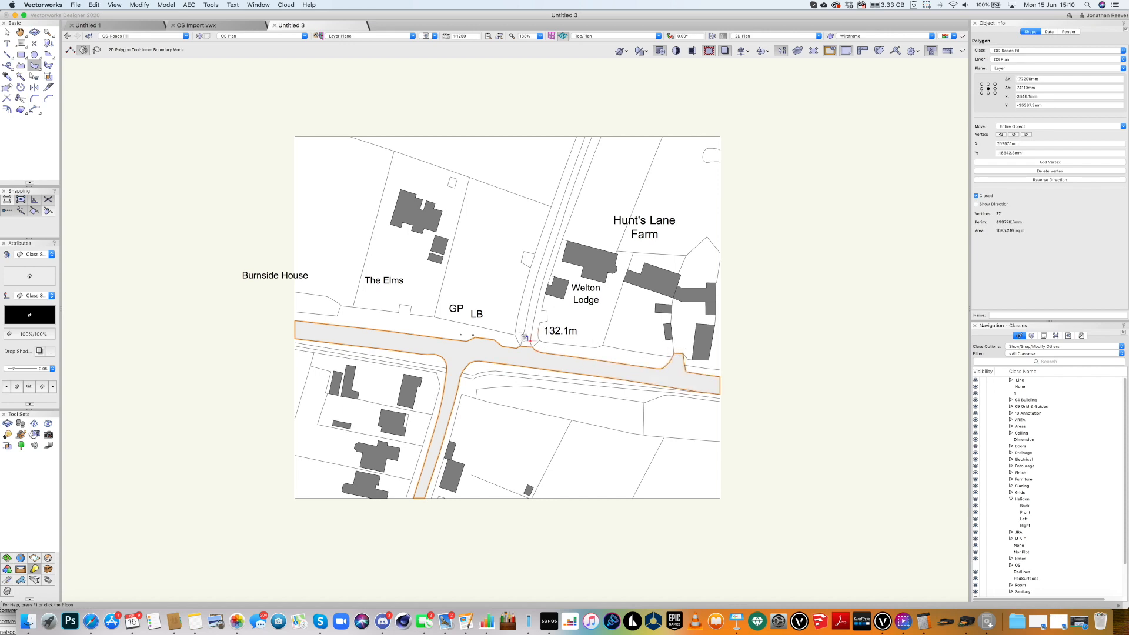
pyautogui.scroll(2, 522, 336)
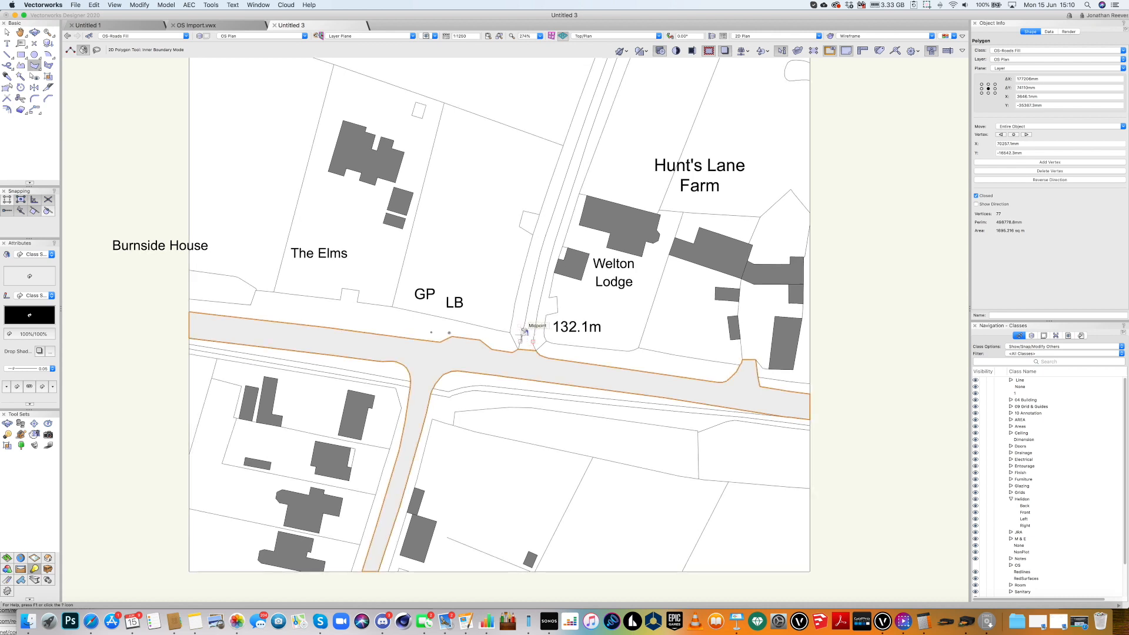
pyautogui.click(522, 333)
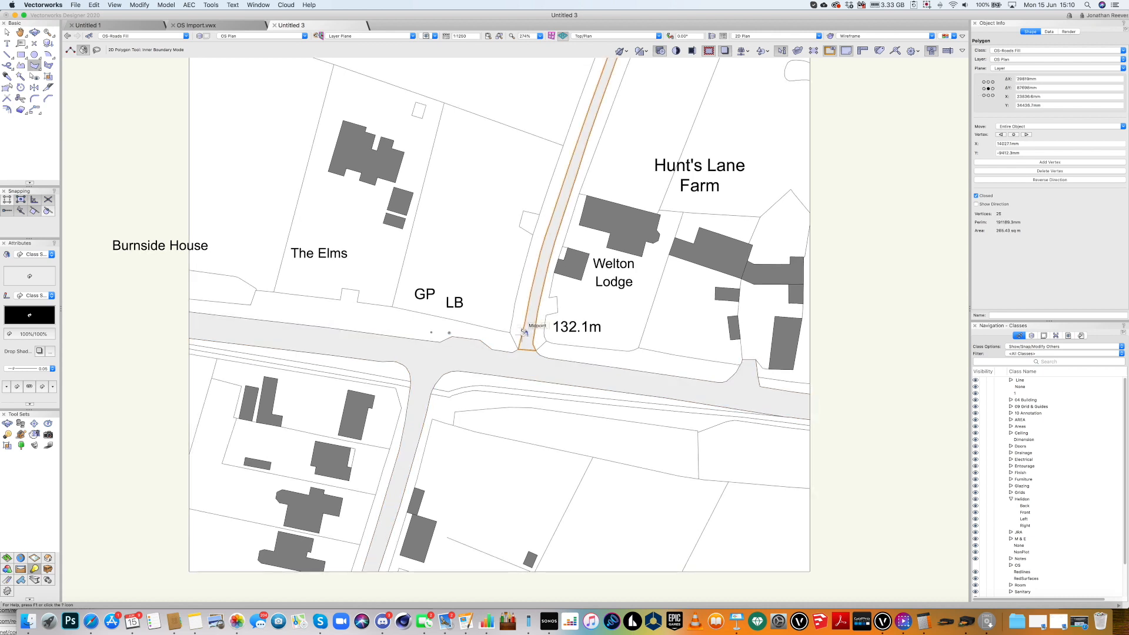
pyautogui.scroll(-1, 521, 334)
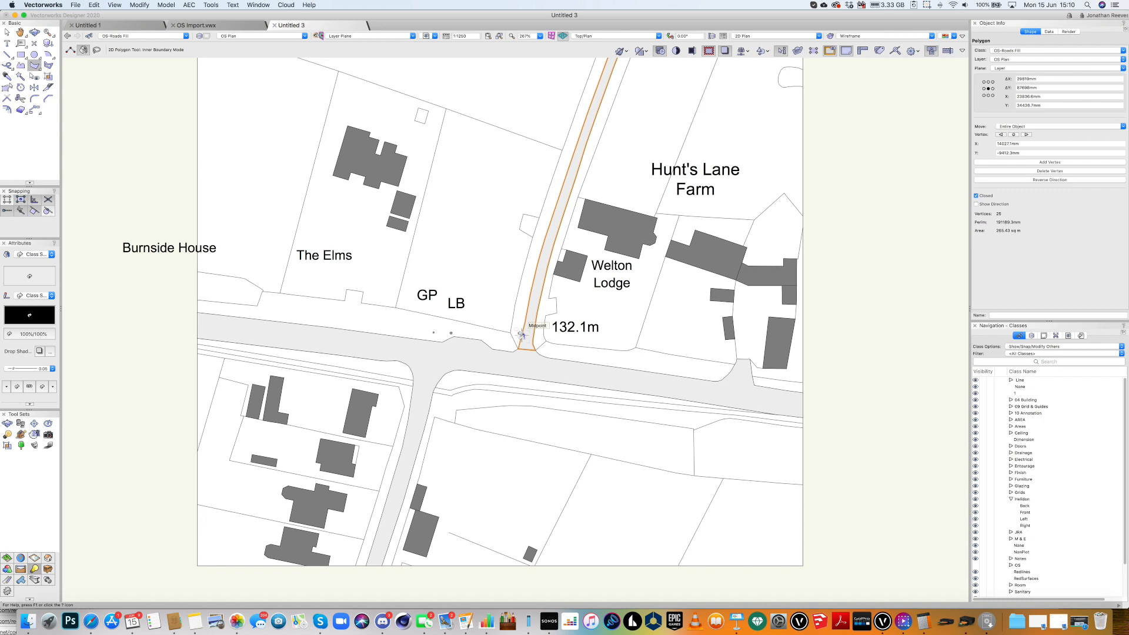
pyautogui.scroll(3, 397, 382)
pyautogui.scroll(-3, 399, 381)
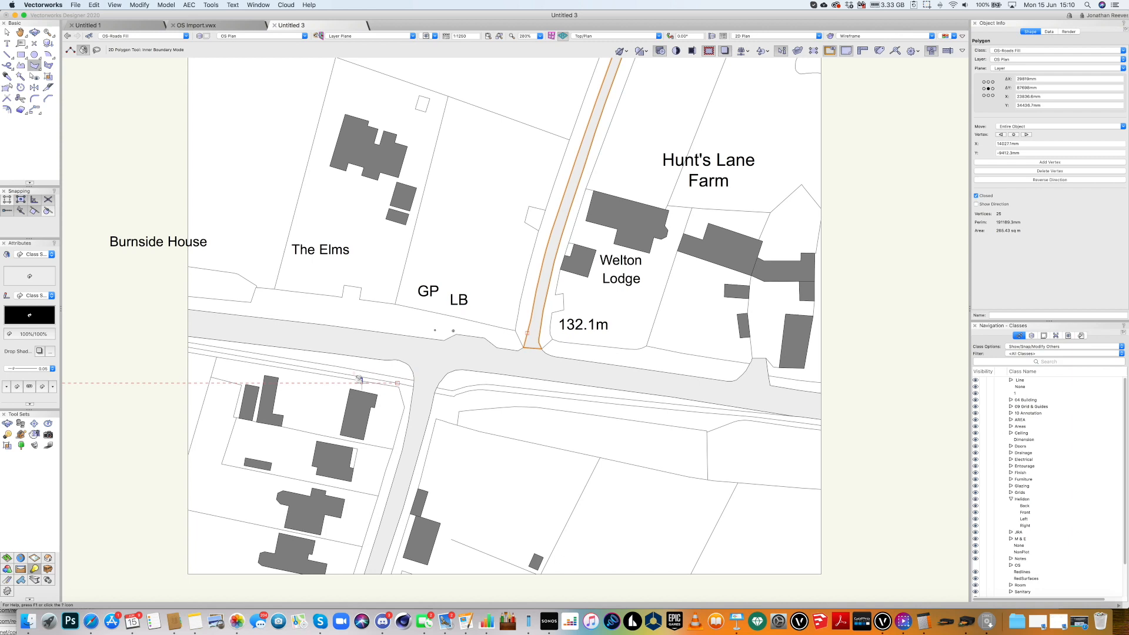
# In the Classes manager, add a new class named OS-Paths Fill.
pyautogui.click(91, 39)
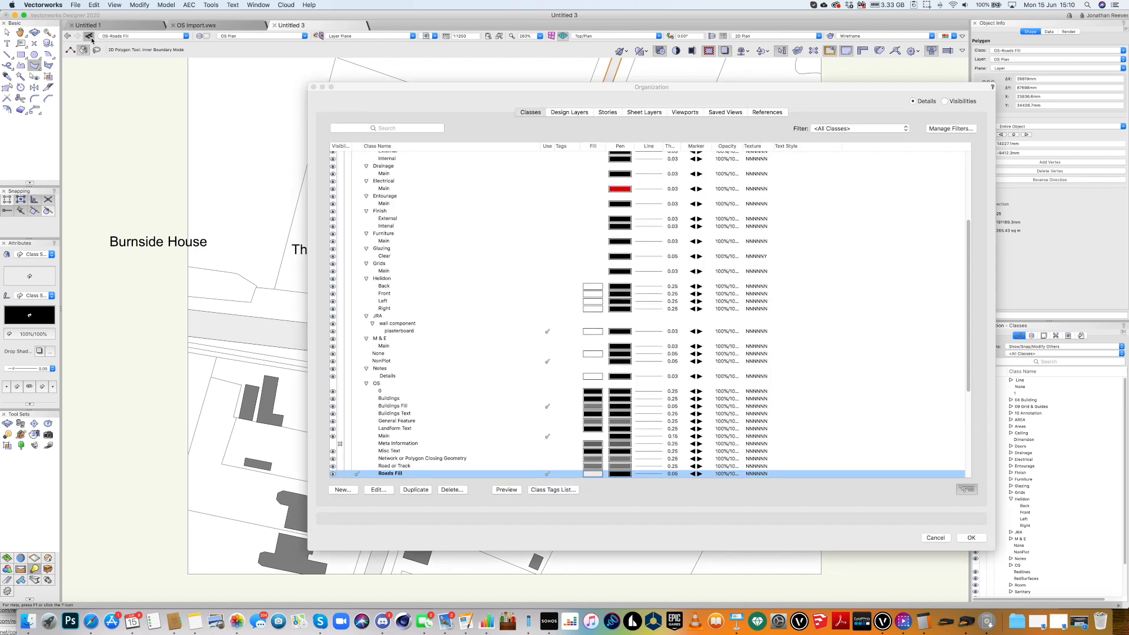
pyautogui.click(343, 490)
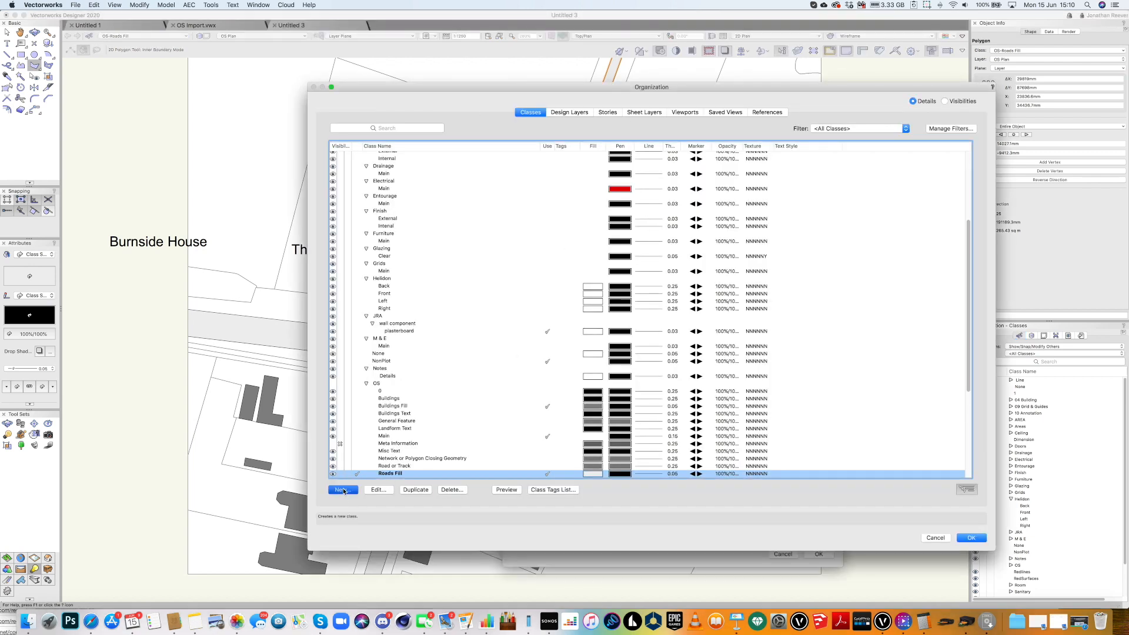
pyautogui.write('O')
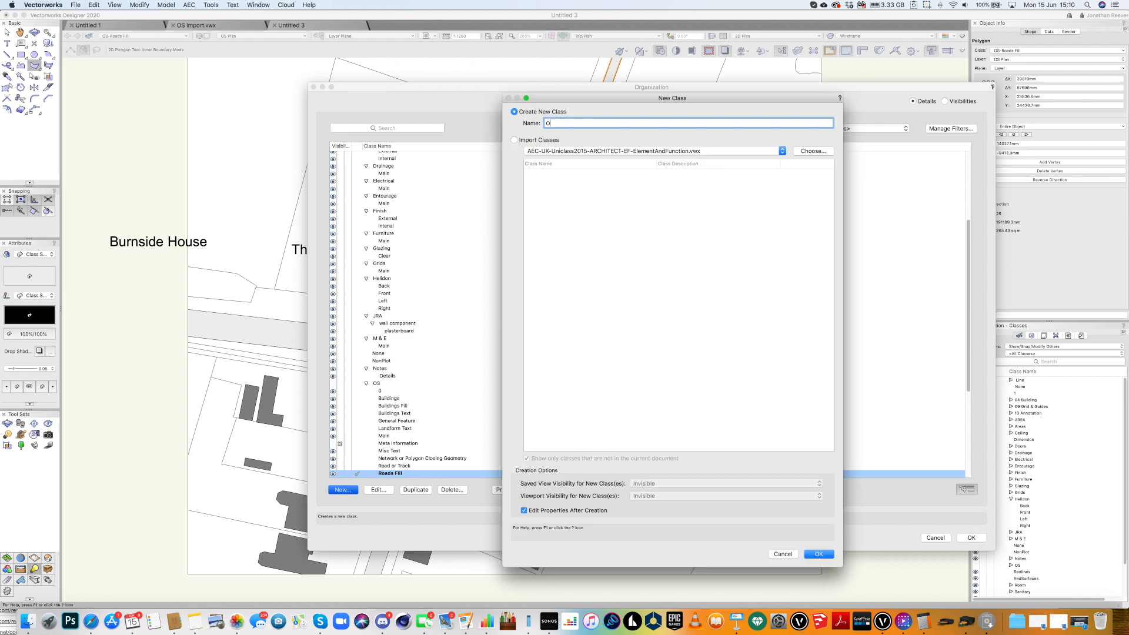
pyautogui.write('S-PA')
pyautogui.moveTo(563, 124); pyautogui.dragTo(560, 124)
pyautogui.write('aths Fill')
pyautogui.press('Return')
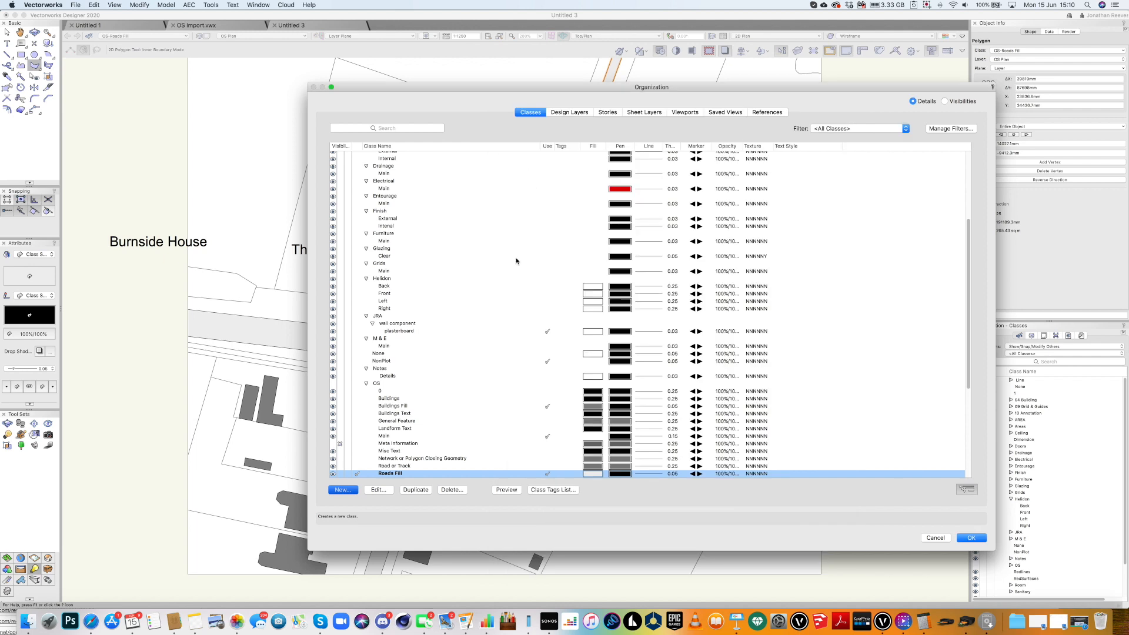
# Give OS-Paths Fill a cream fill used at creation and make it the active class.
pyautogui.click(384, 489)
pyautogui.click(469, 232)
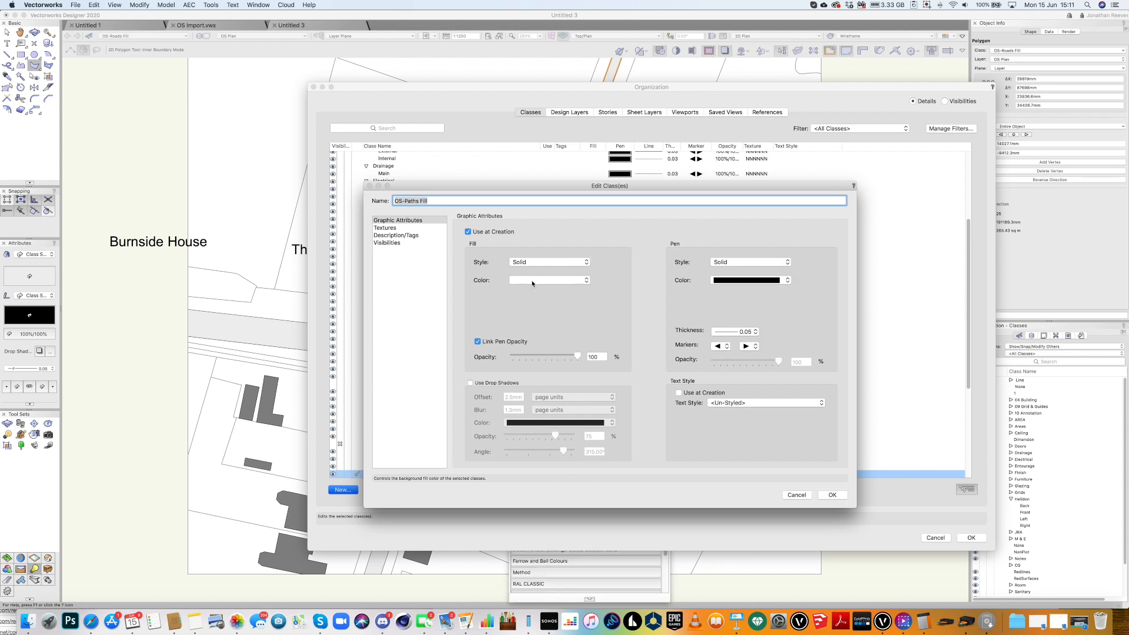
pyautogui.click(533, 281)
pyautogui.click(597, 357)
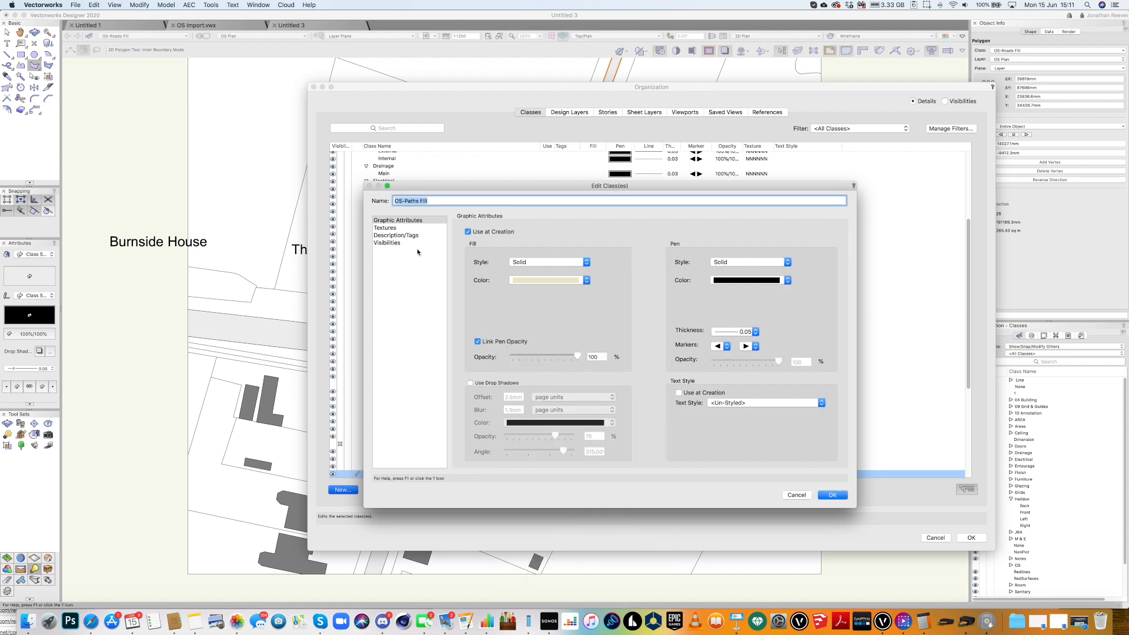
pyautogui.press('Return')
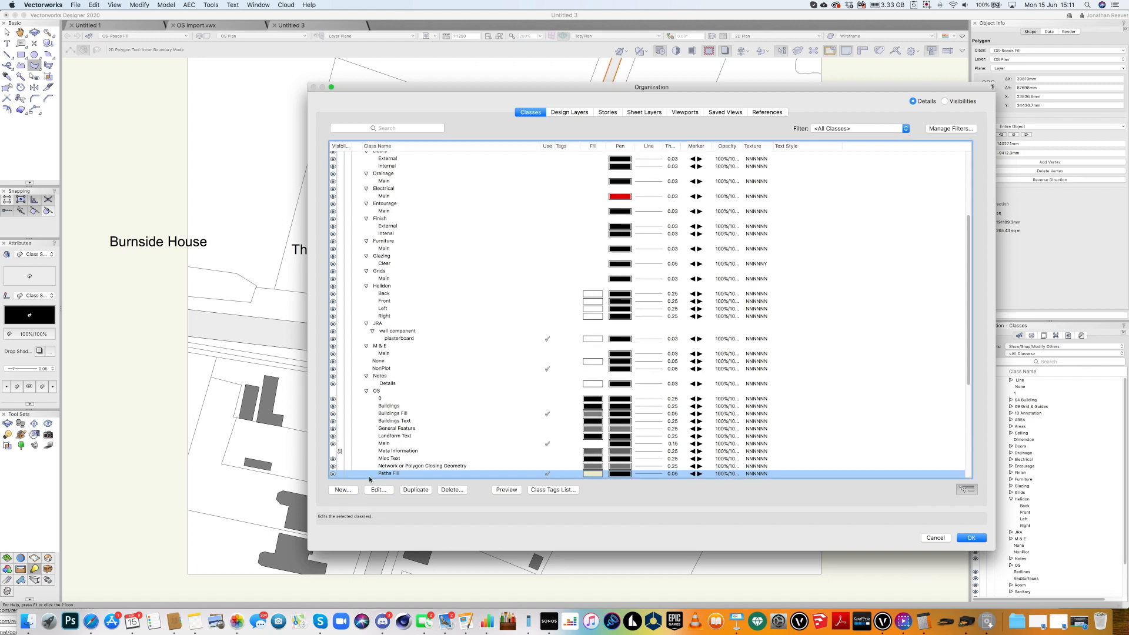
pyautogui.scroll(-3, 370, 476)
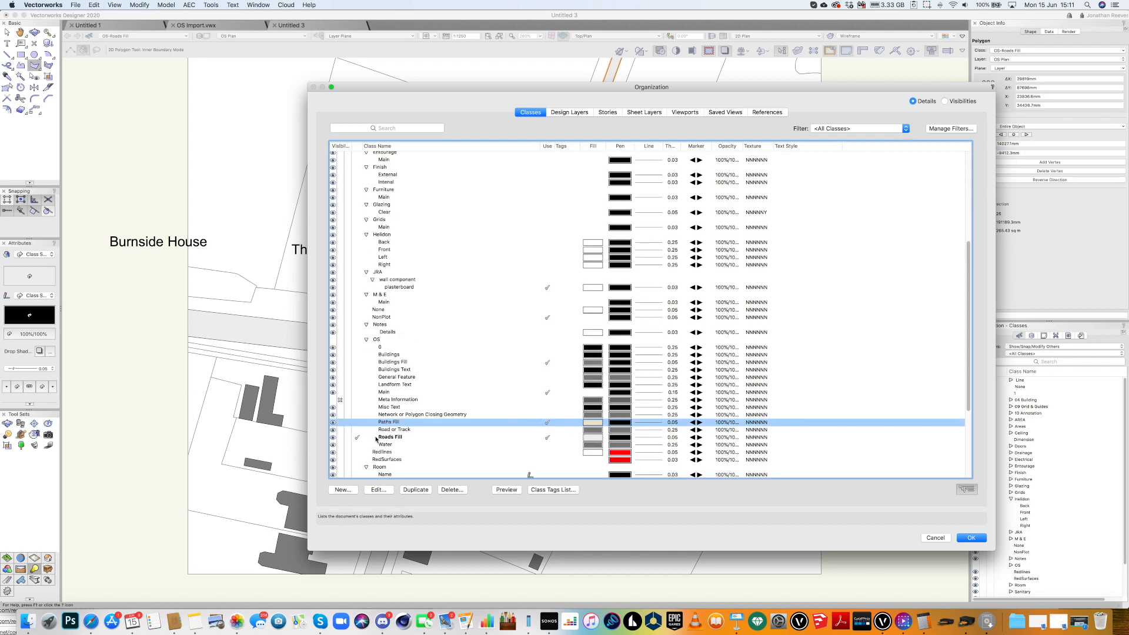
pyautogui.scroll(-1, 375, 437)
pyautogui.click(357, 403)
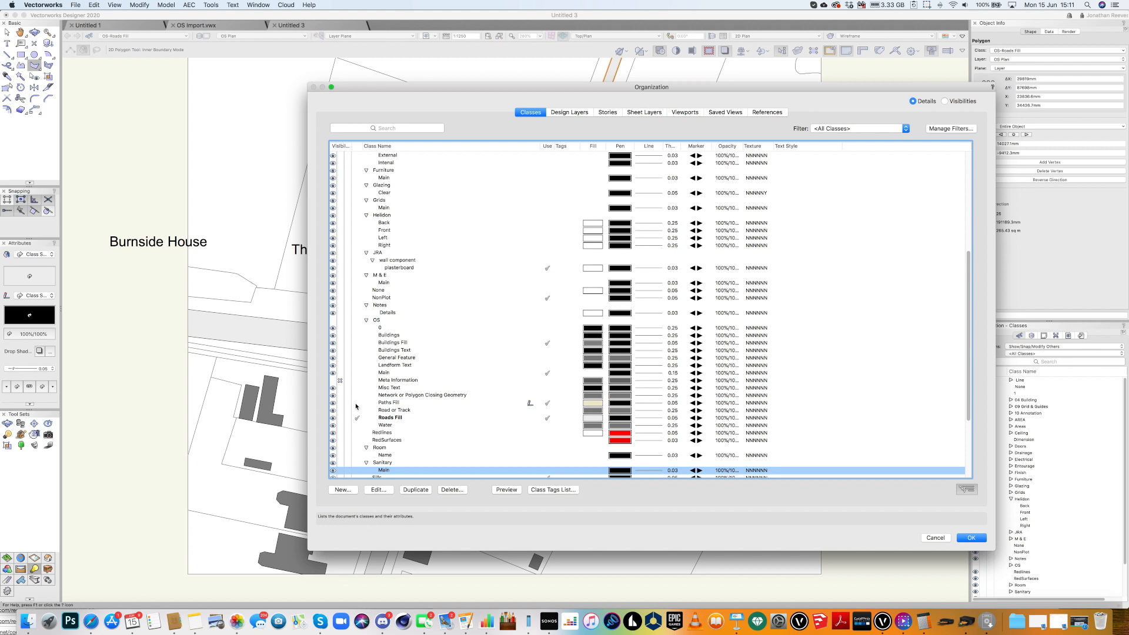
pyautogui.click(356, 404)
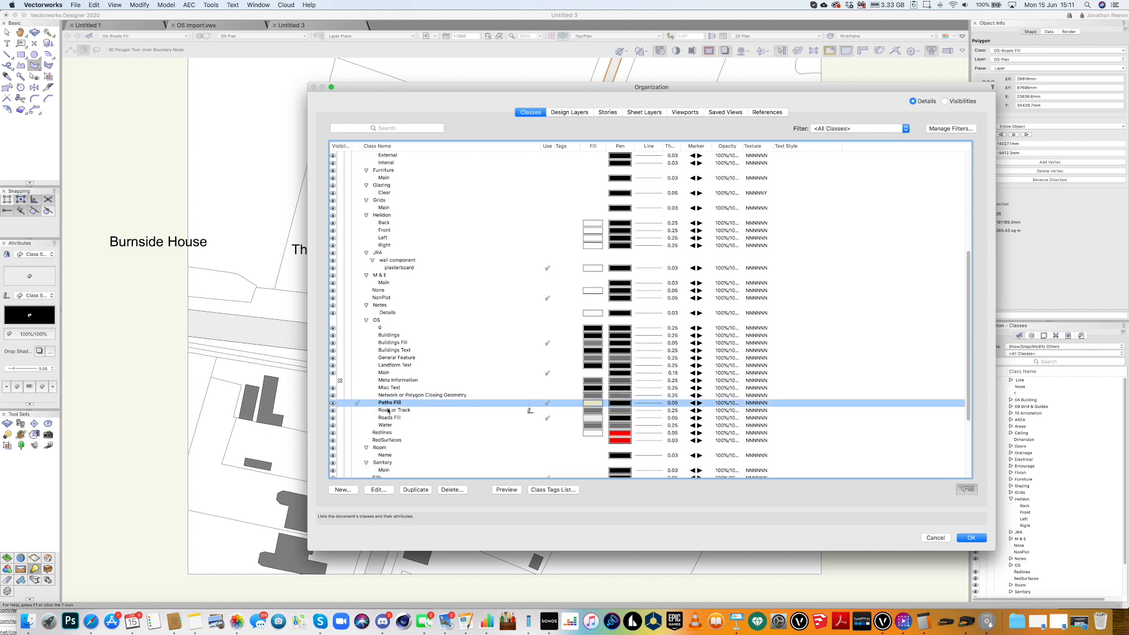
pyautogui.click(970, 540)
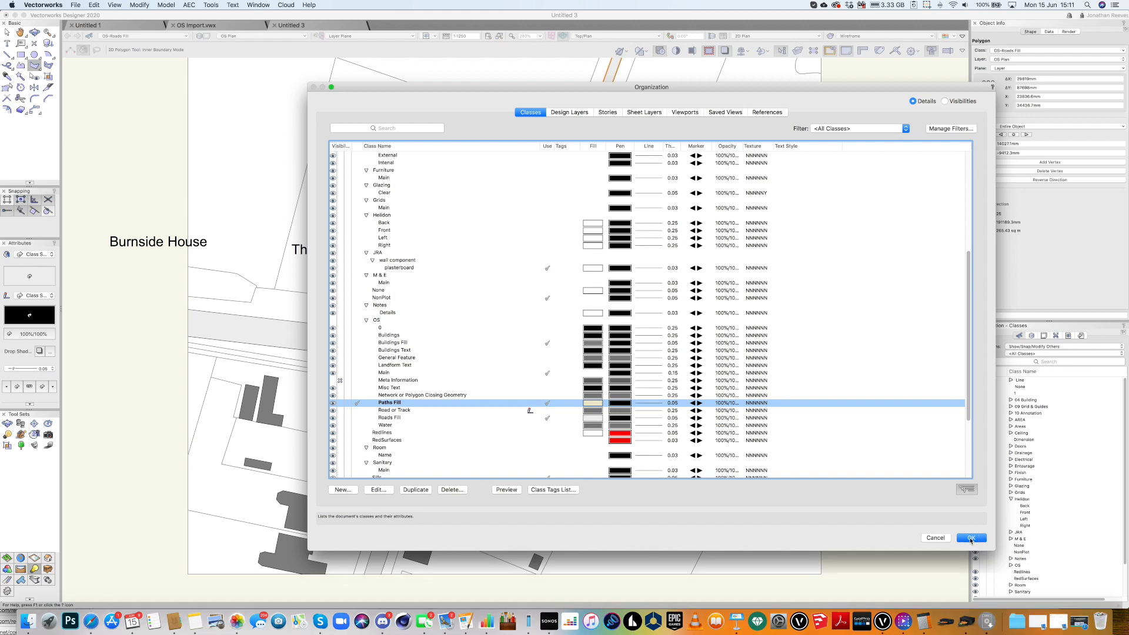
pyautogui.click(970, 539)
pyautogui.scroll(3, 471, 387)
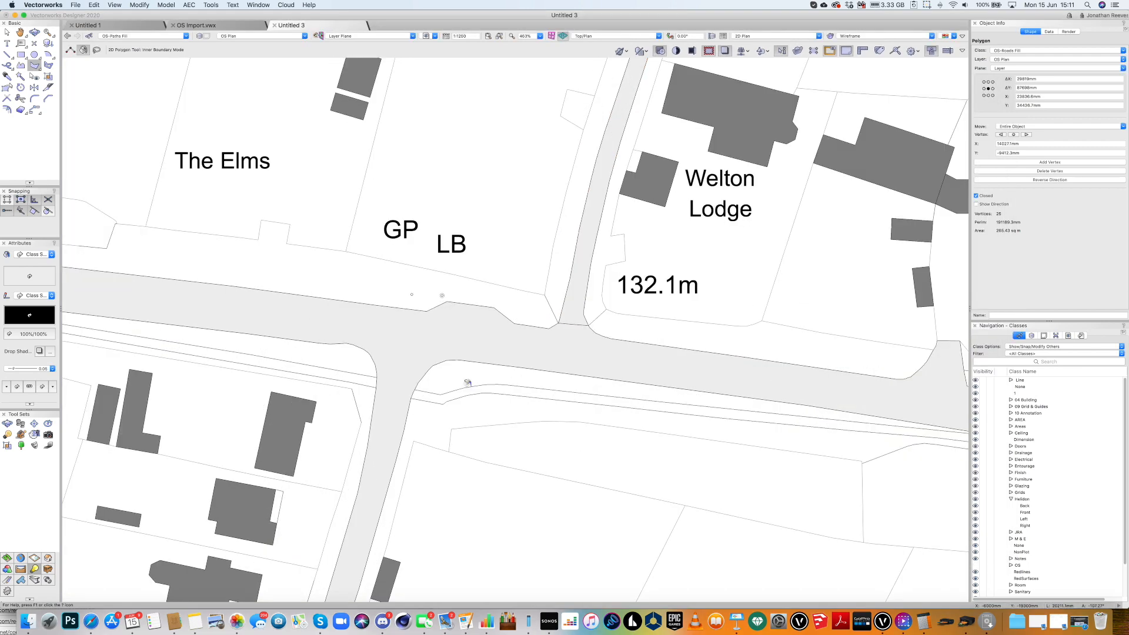
# Fill the left and right roadside footpath strips with cream polygons, then view the whole page.
pyautogui.click(492, 386)
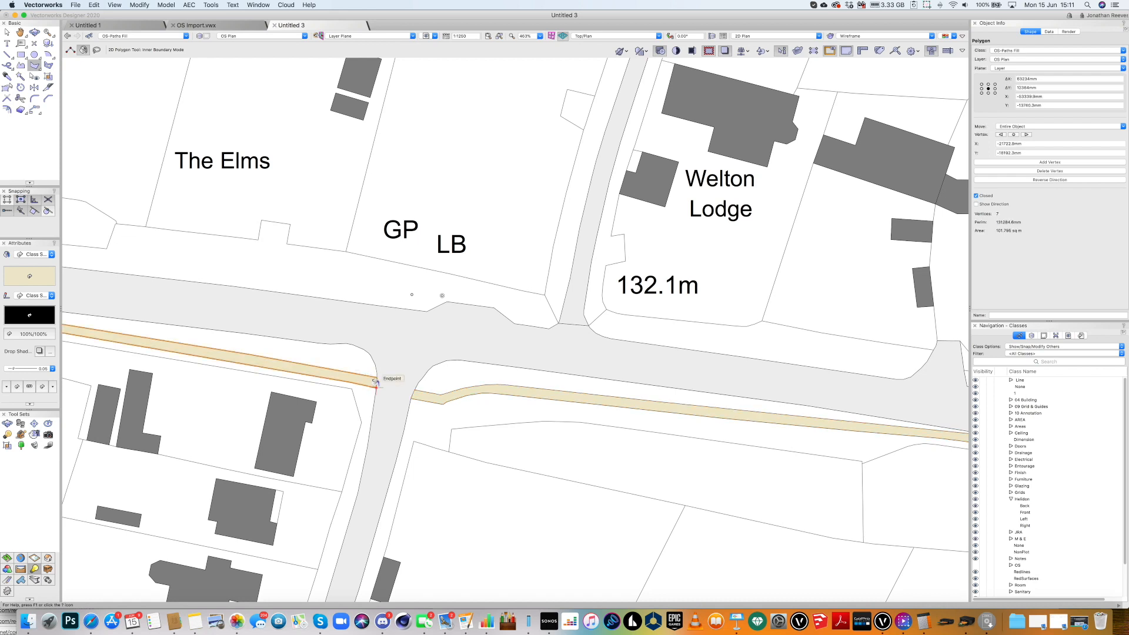
pyautogui.scroll(-1, 375, 382)
pyautogui.scroll(-3, 376, 383)
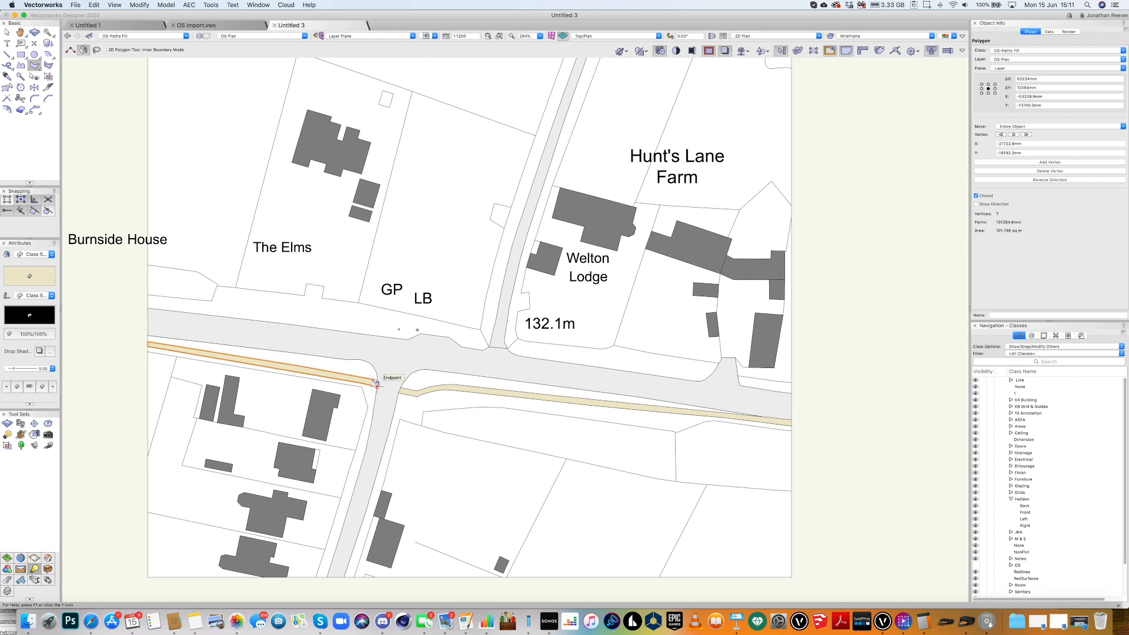
pyautogui.click(751, 380)
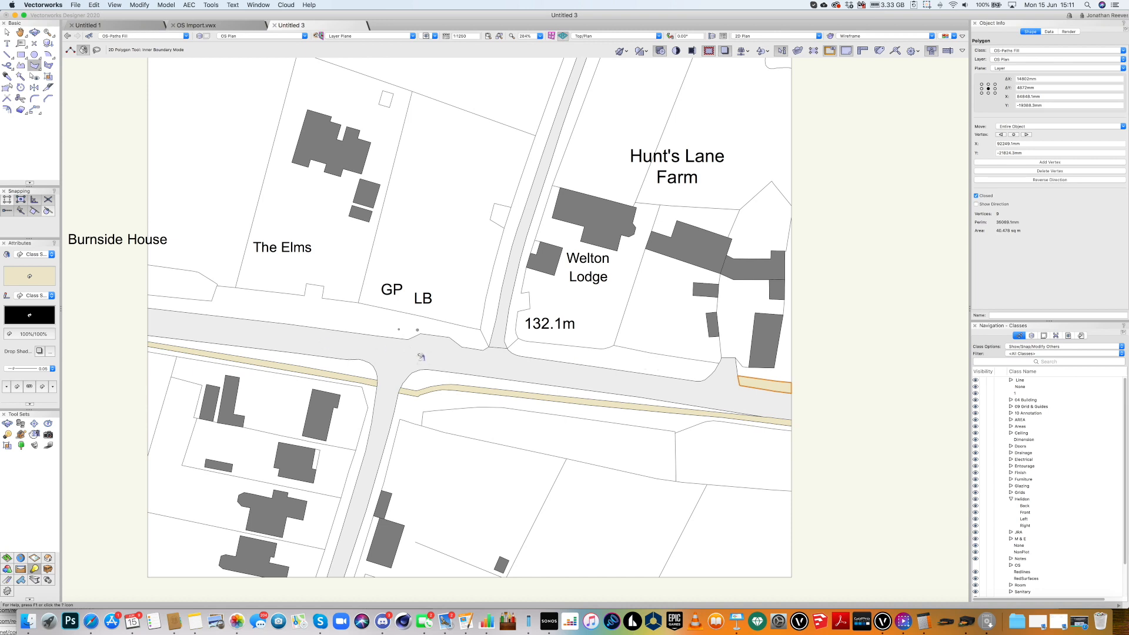
pyautogui.scroll(-2, 421, 356)
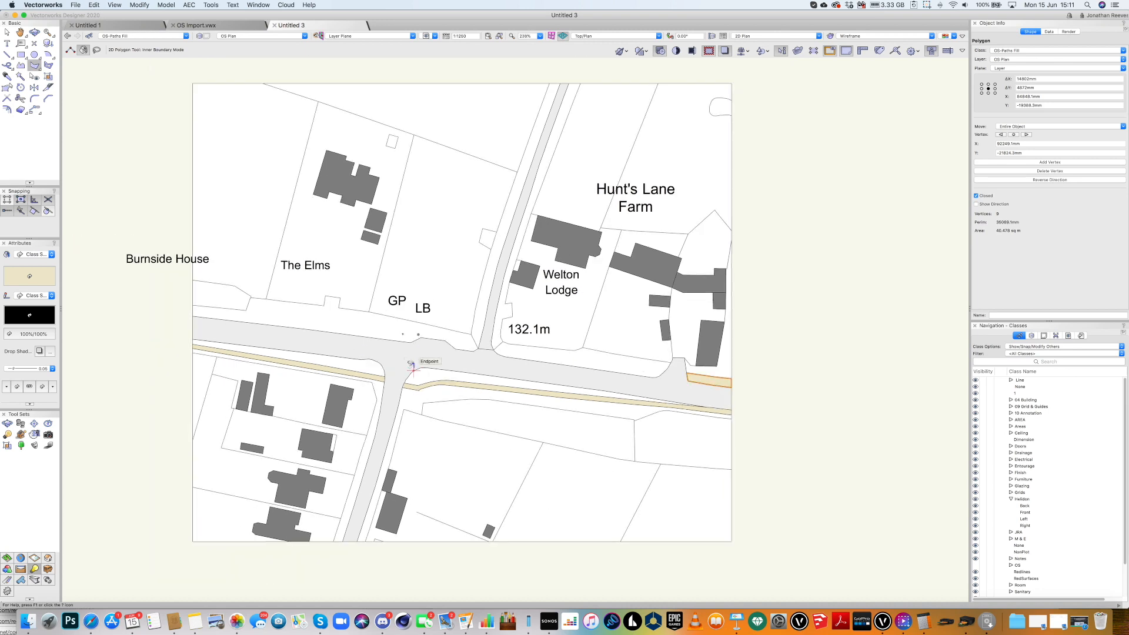
pyautogui.scroll(1, 404, 368)
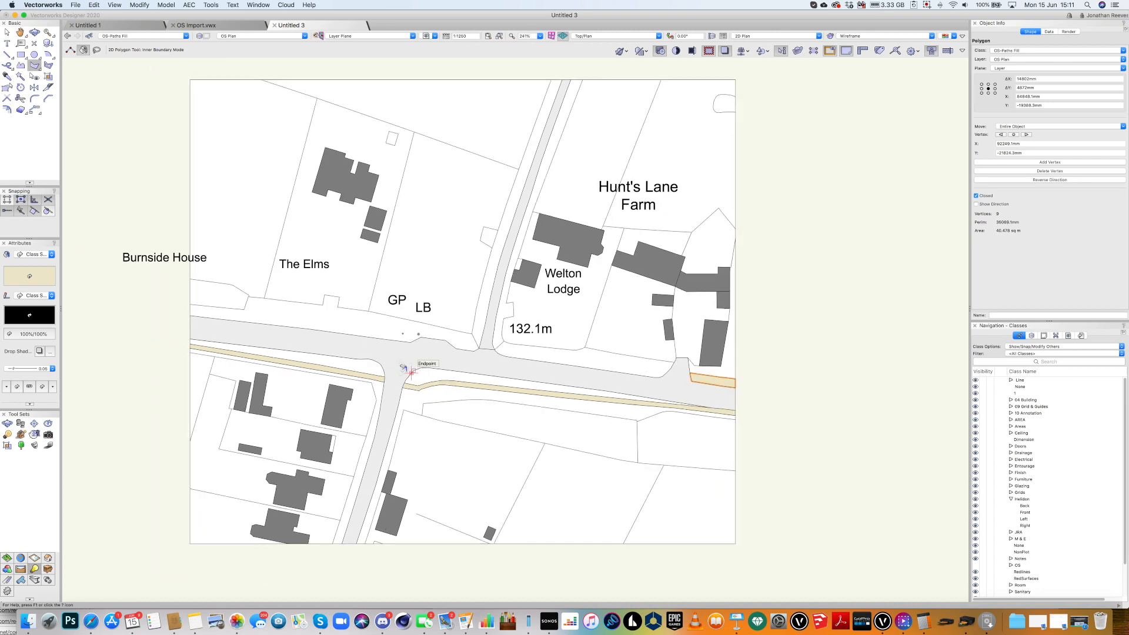
pyautogui.press('super+6')
# Rotate the Burnside House label to vertical and place it along the map's left edge.
pyautogui.press('x')
pyautogui.press('x')
pyautogui.click(366, 299)
pyautogui.moveTo(366, 299); pyautogui.dragTo(402, 278)
pyautogui.press('super+l')
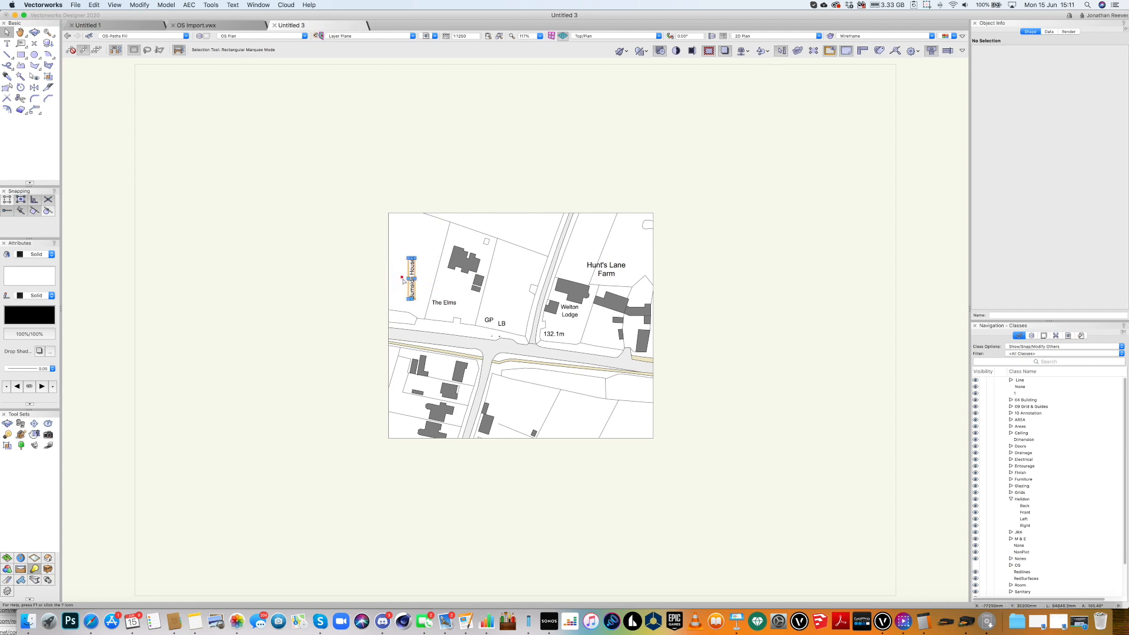
pyautogui.moveTo(406, 269); pyautogui.dragTo(389, 268)
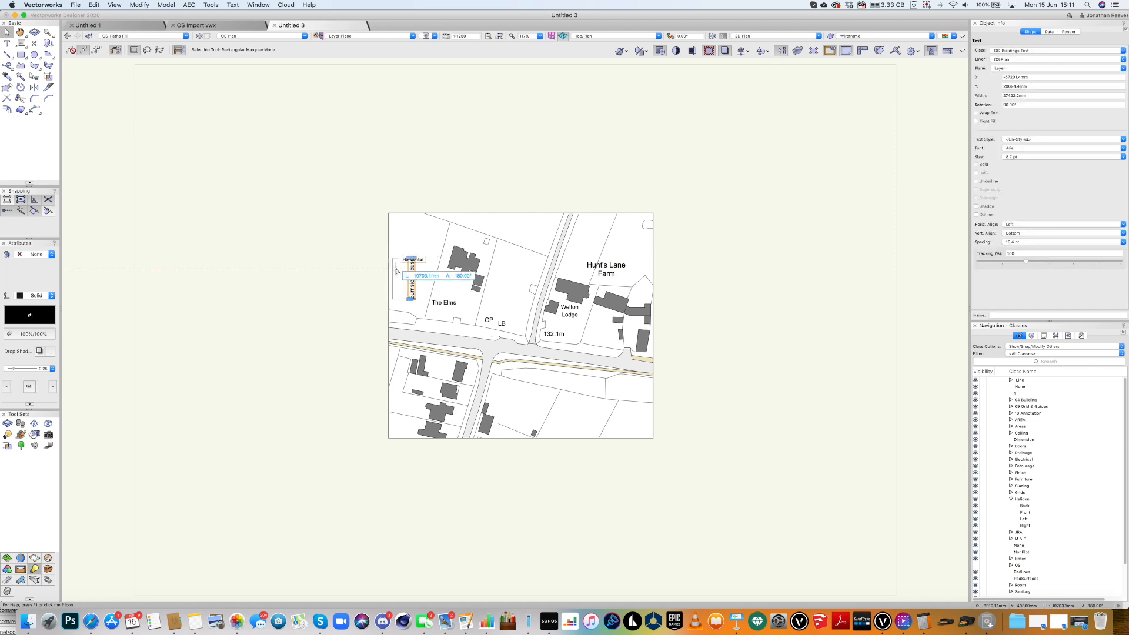
pyautogui.click(737, 379)
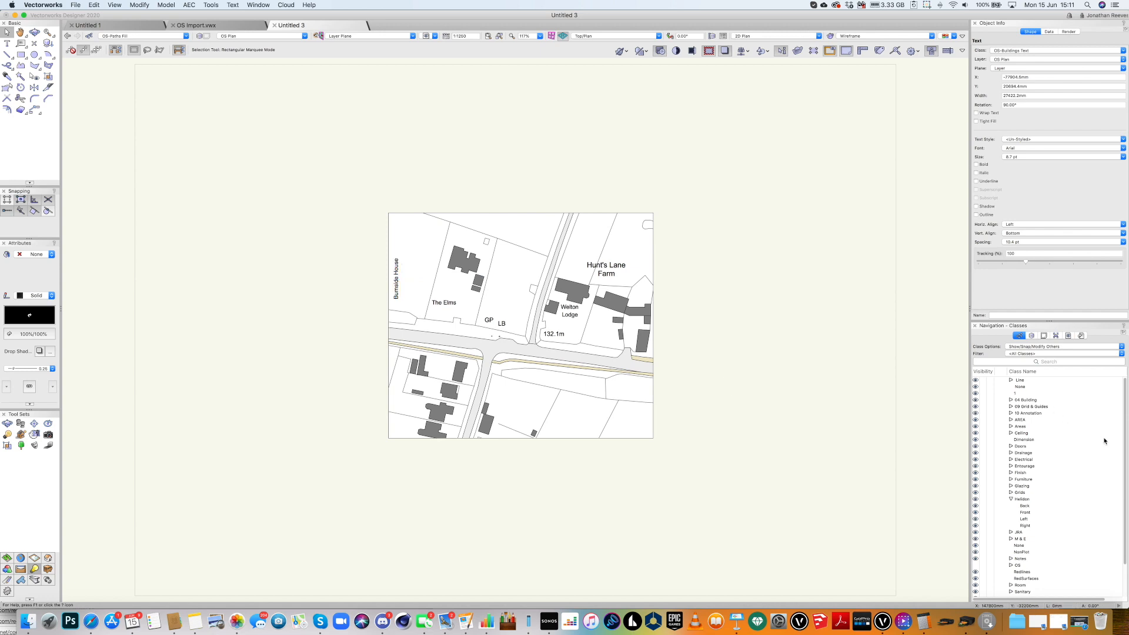
# Expand the OS class and make its Meta Information sub-class visible.
pyautogui.scroll(-3, 1124, 529)
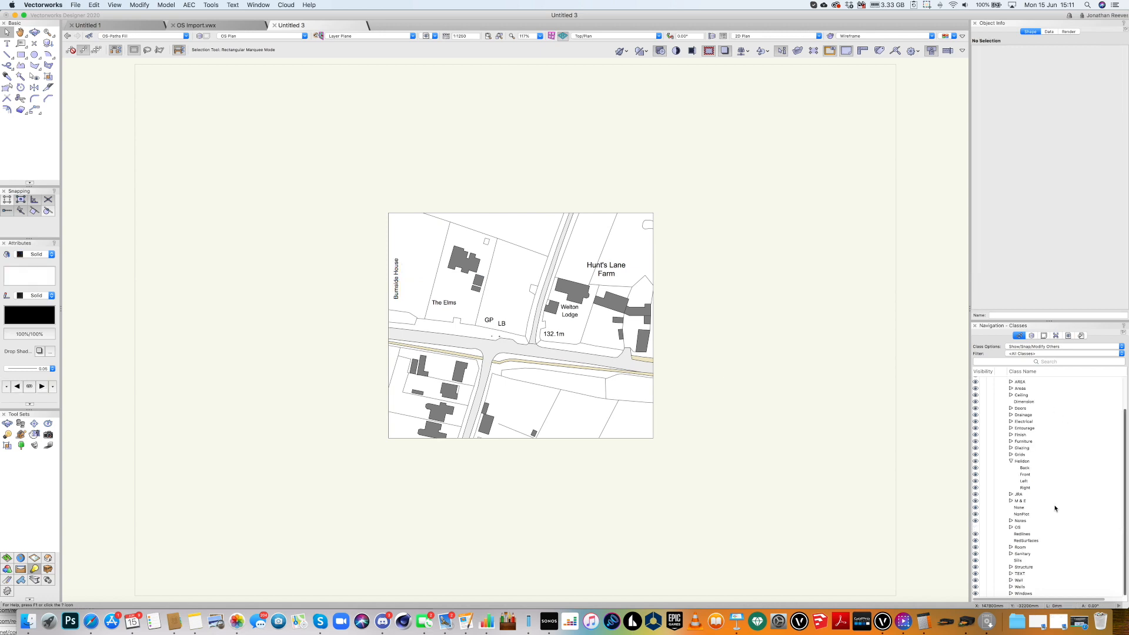
pyautogui.scroll(3, 1051, 506)
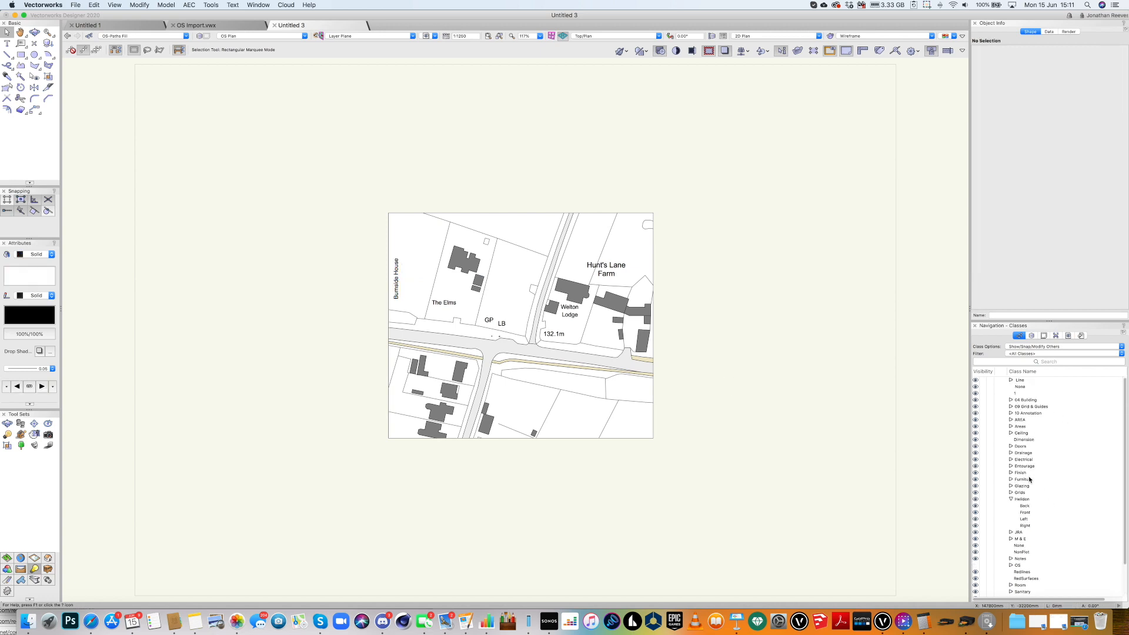
pyautogui.scroll(-3, 1029, 479)
pyautogui.click(1011, 528)
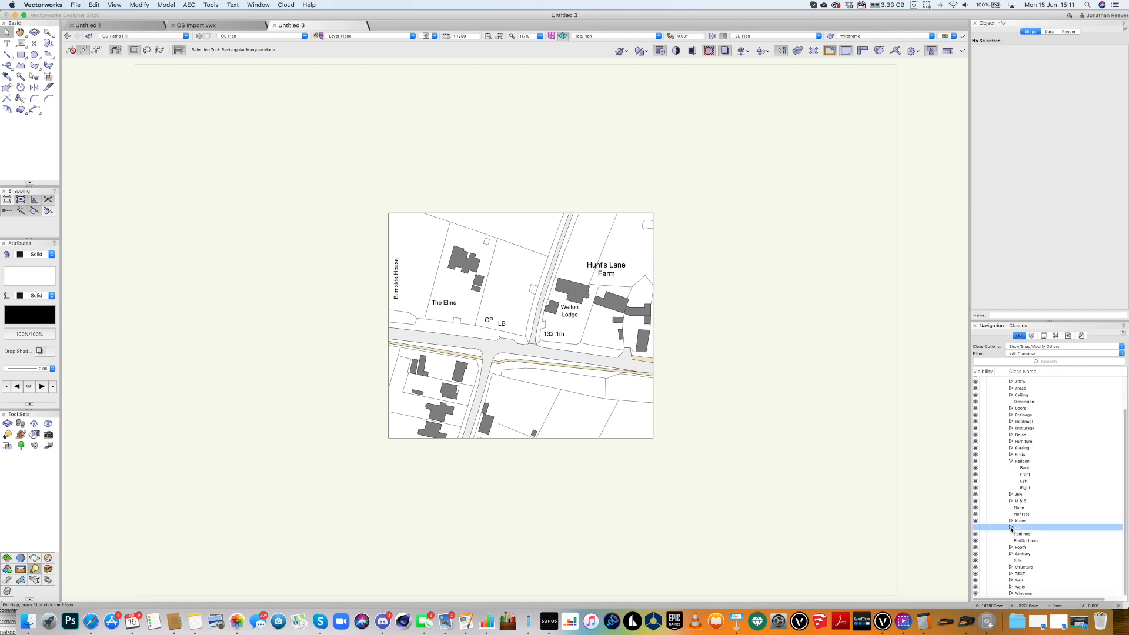
pyautogui.scroll(-7, 1025, 530)
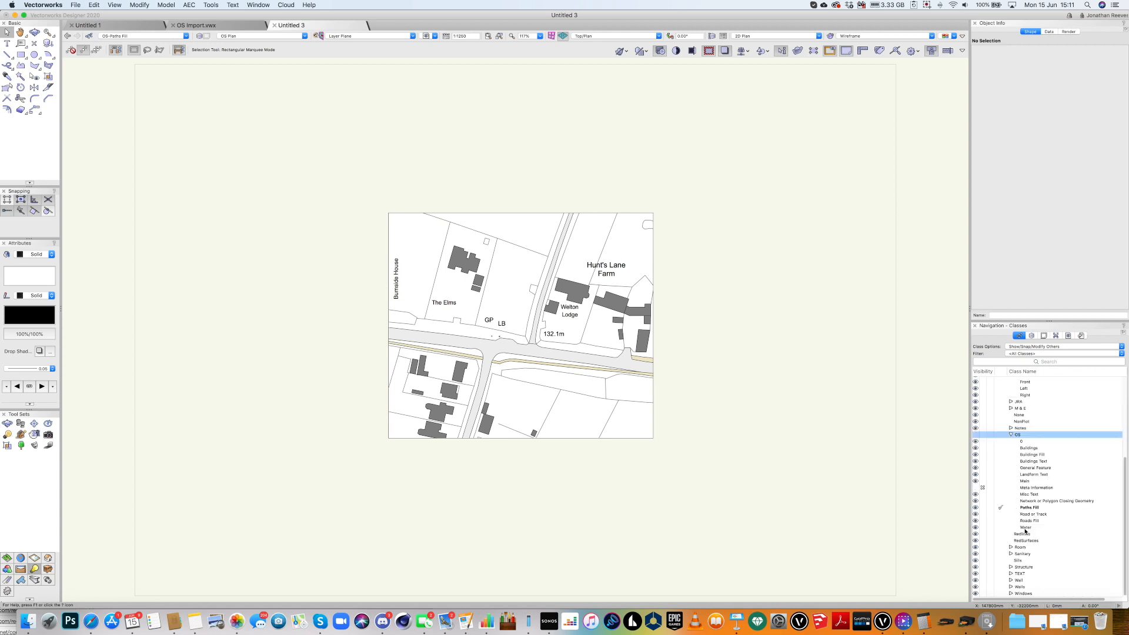
pyautogui.click(979, 488)
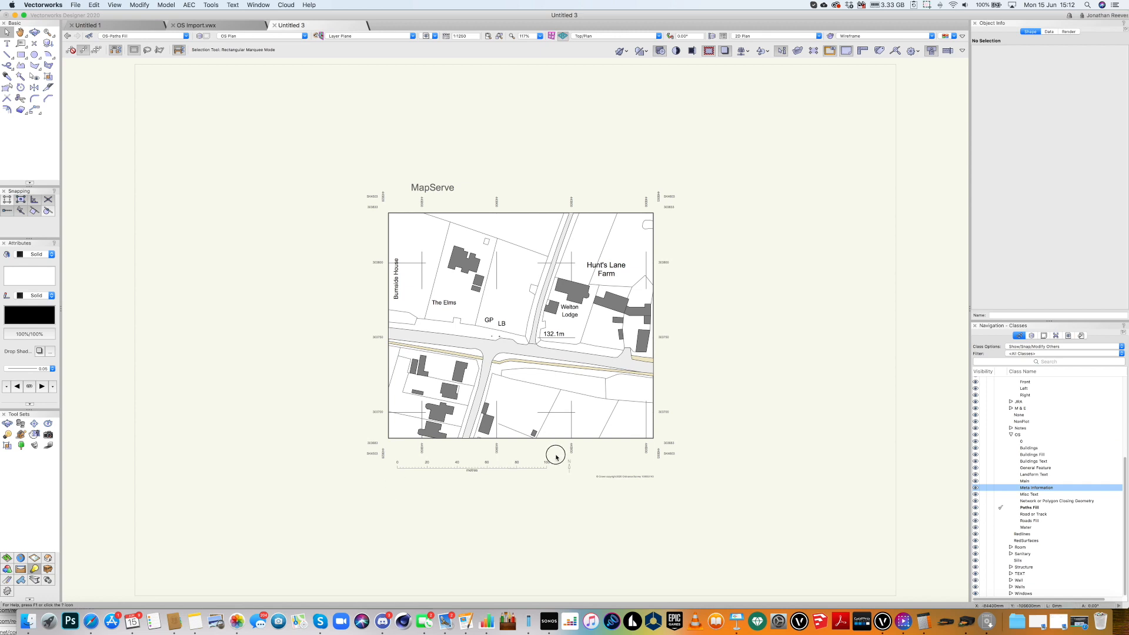
# Assign the scale bar and copyright line to a new class 'OS-Scale Bar etc' with default attributes.
pyautogui.keyDown('shift'); pyautogui.click(608, 478); pyautogui.keyUp('shift')
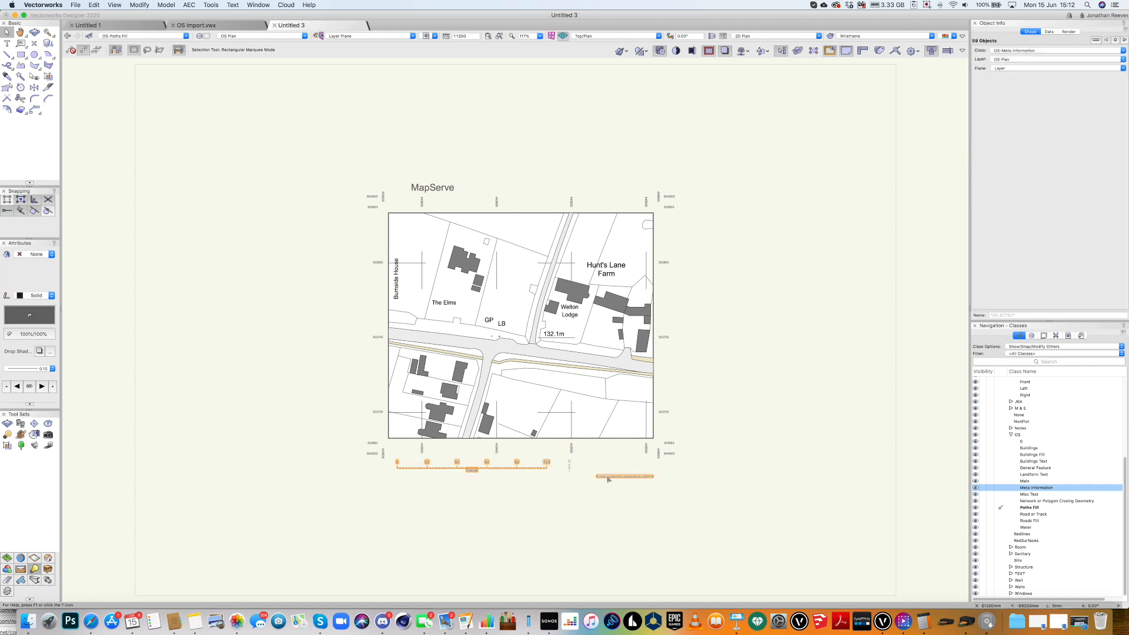
pyautogui.click(1001, 52)
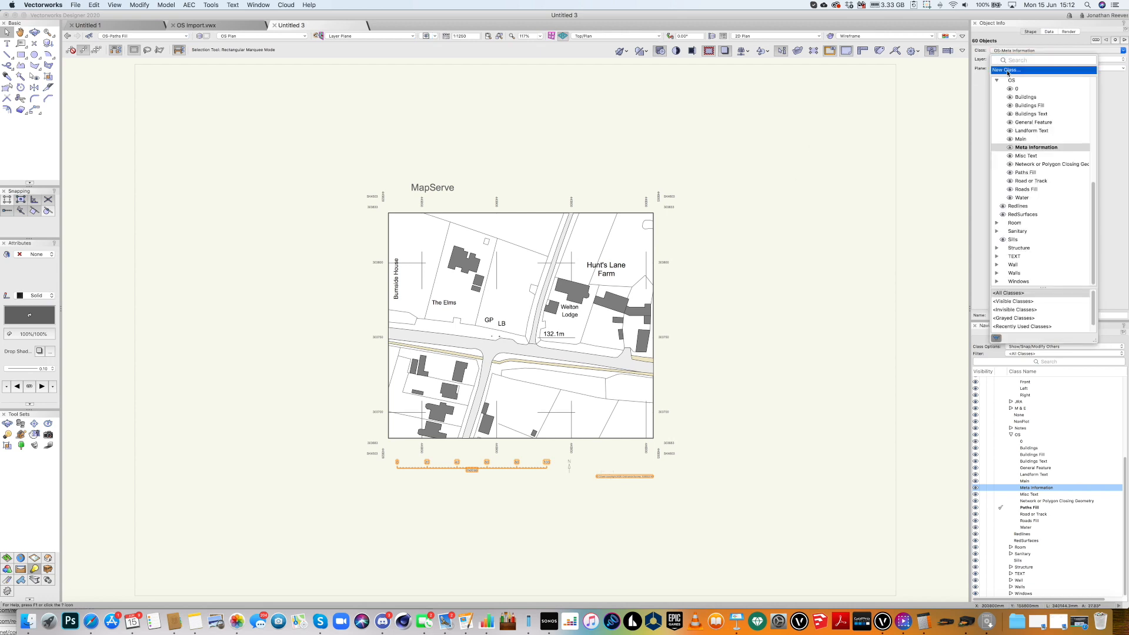
pyautogui.click(1005, 69)
pyautogui.write('OS-Scale Bar etc')
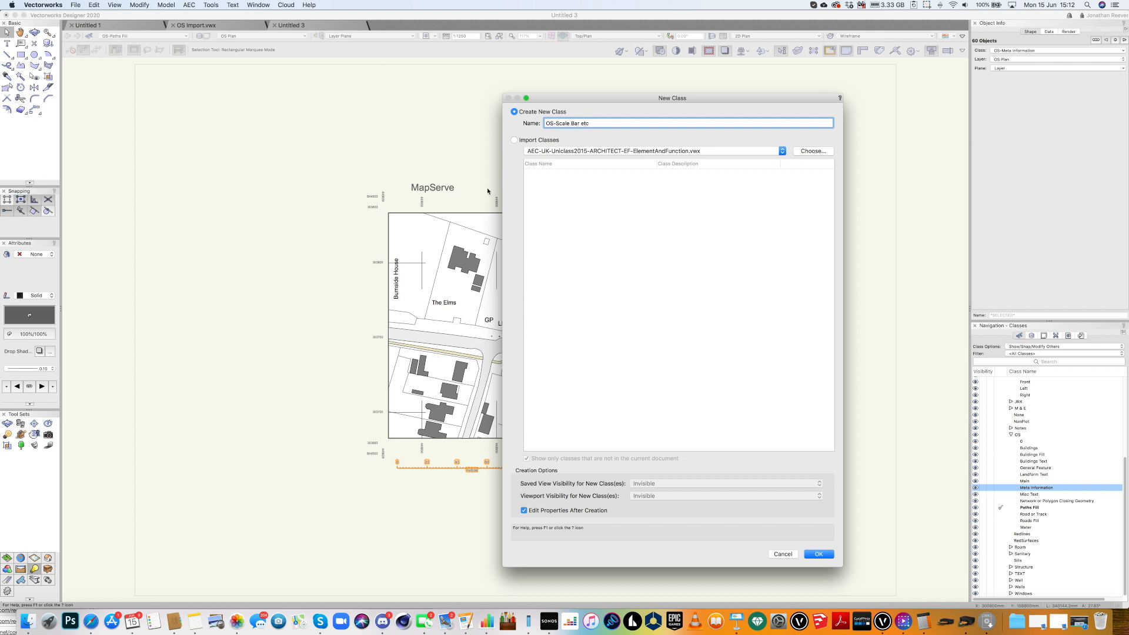
pyautogui.press('Return')
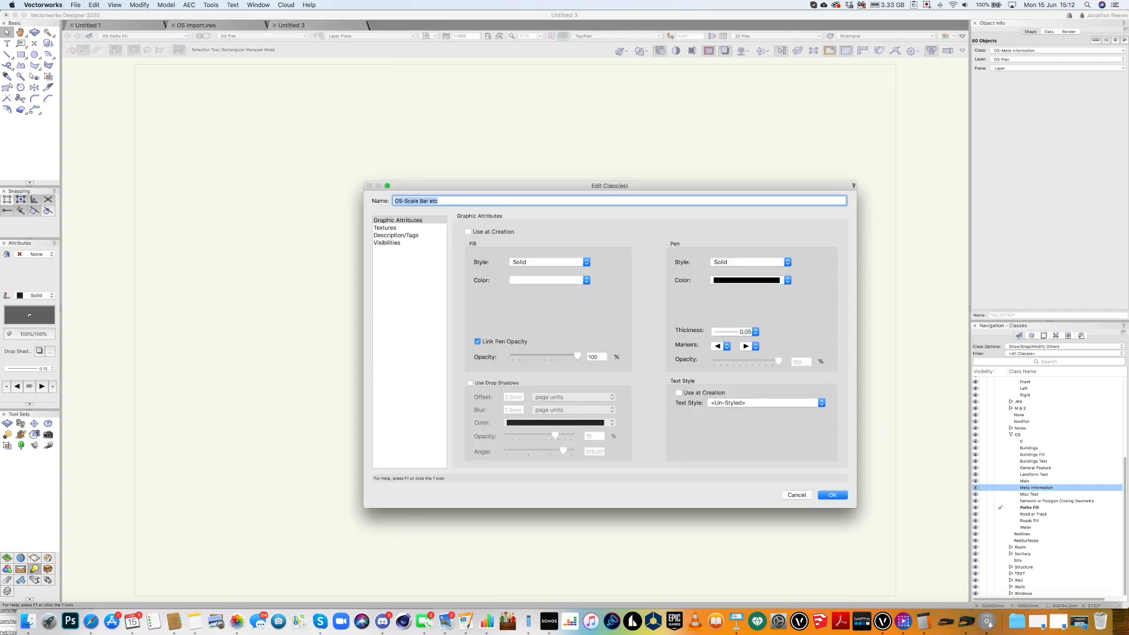
pyautogui.press('Return')
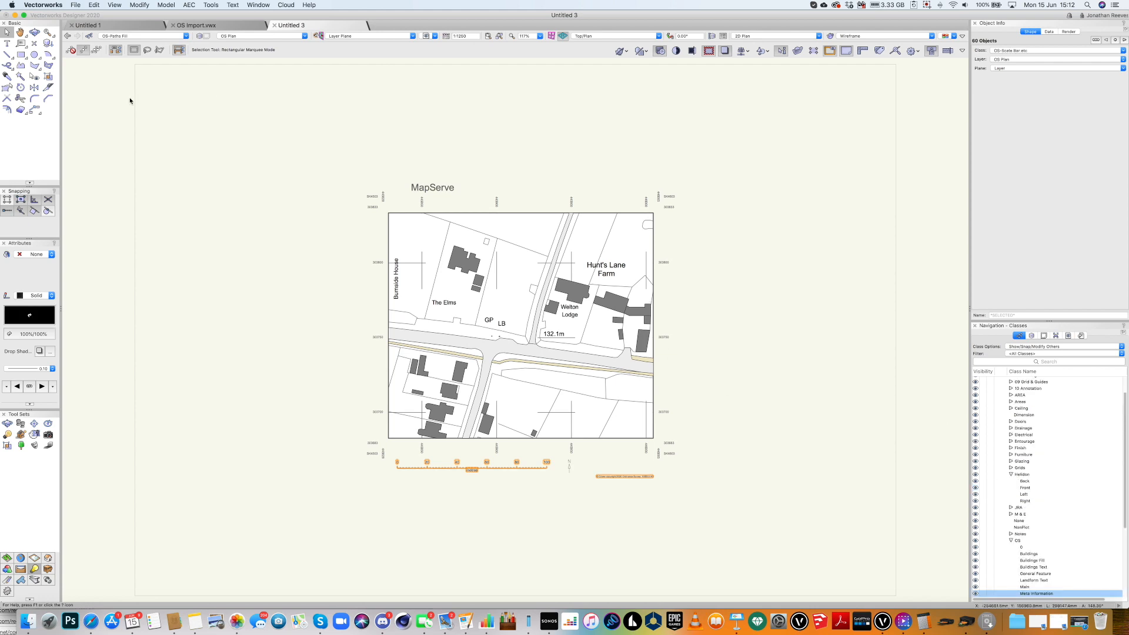
# Hide the map grid and MapServe title with the Visibility tool, then zoom in on the map.
pyautogui.click(34, 77)
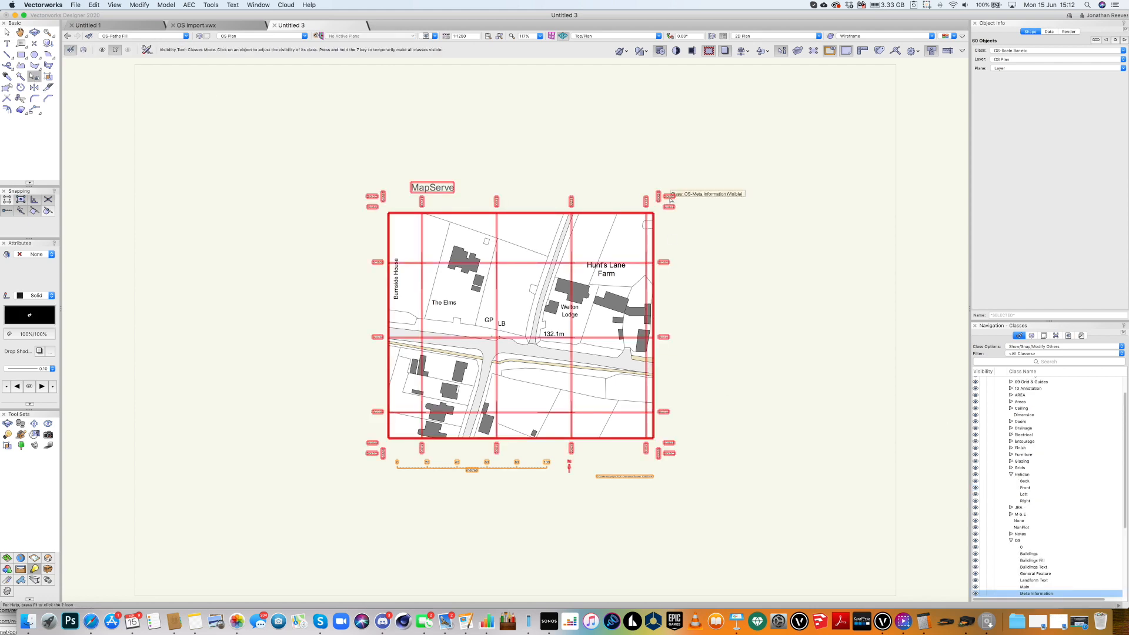
pyautogui.click(675, 207)
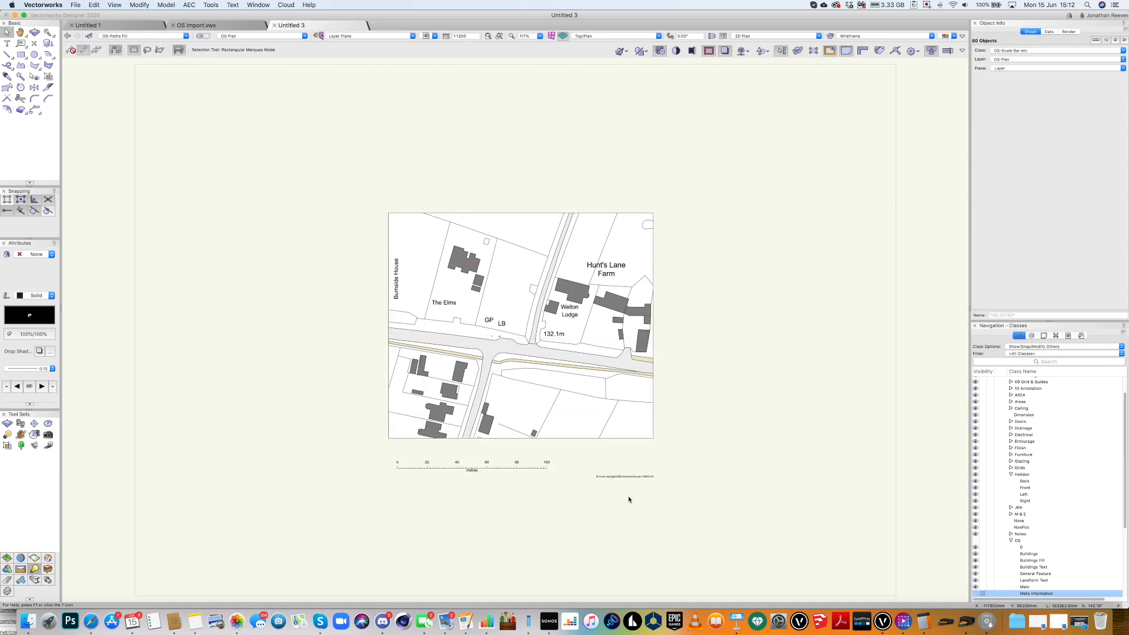
pyautogui.press('c')
pyautogui.moveTo(340, 182); pyautogui.dragTo(685, 521)
# Move the copyright line and scale bar group to sit just beneath the map.
pyautogui.press('x')
pyautogui.press('x')
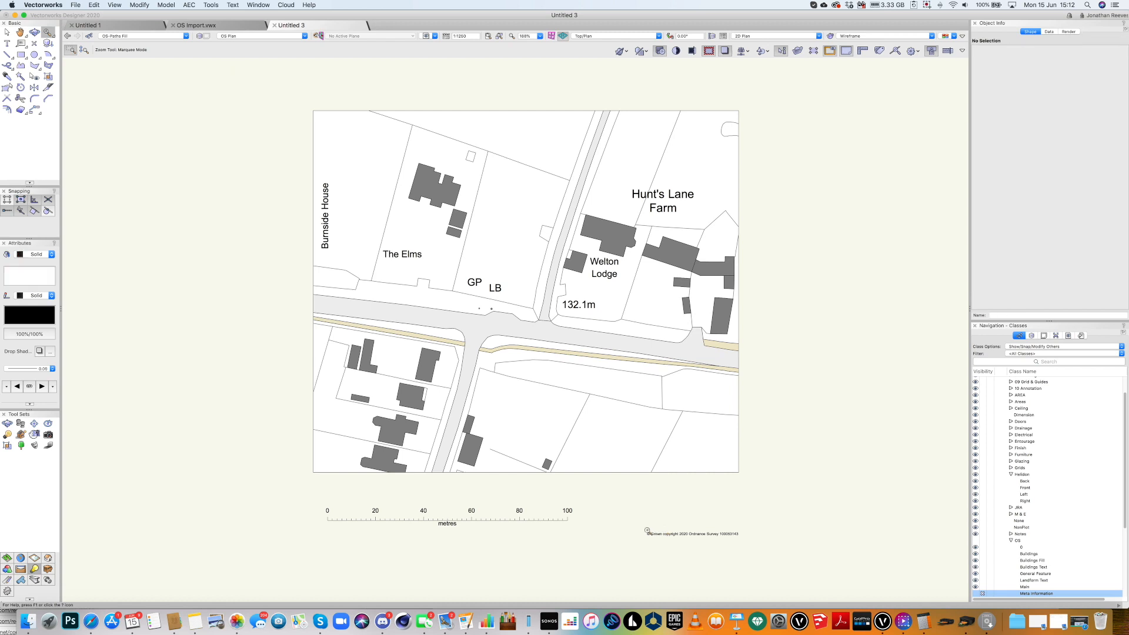
pyautogui.moveTo(314, 477); pyautogui.dragTo(325, 512)
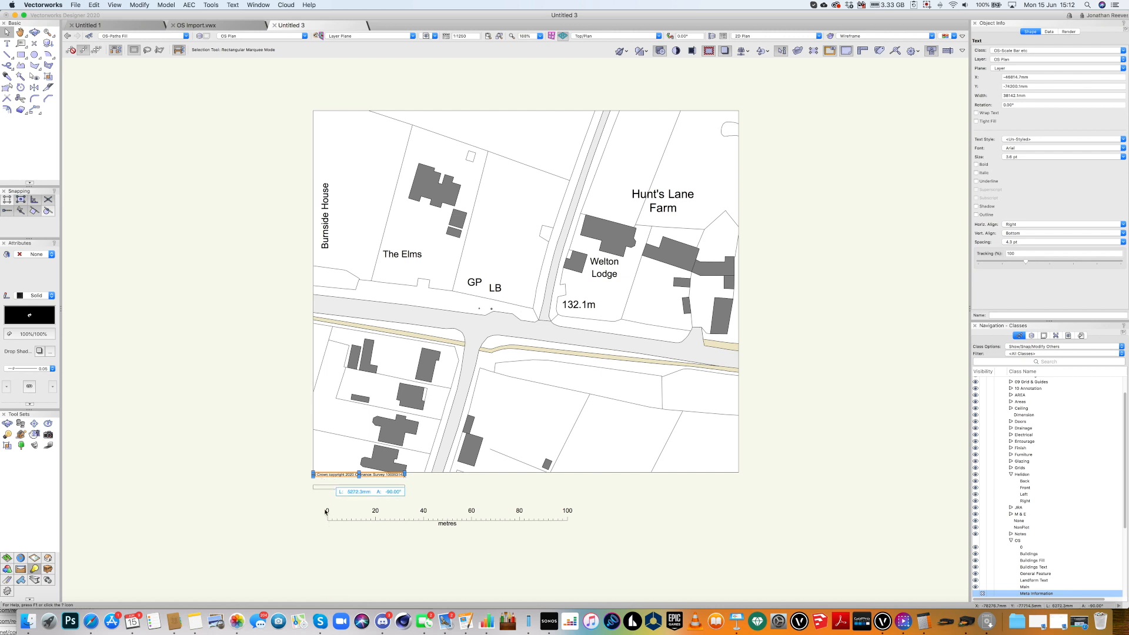
pyautogui.moveTo(314, 559); pyautogui.dragTo(315, 557)
pyautogui.click(601, 503)
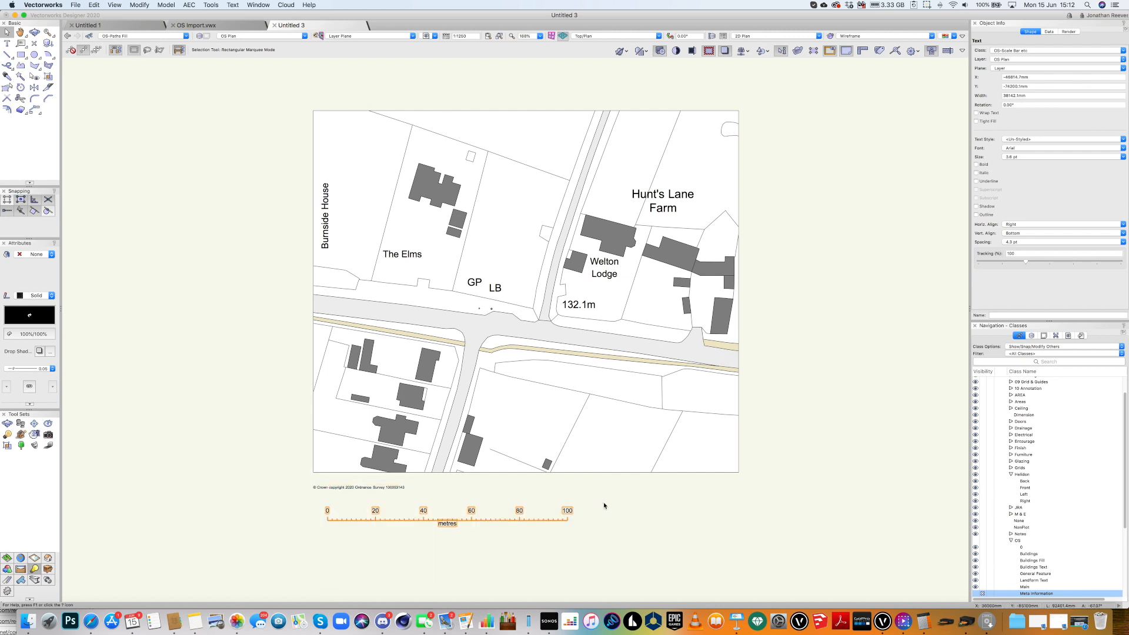
pyautogui.click(452, 521)
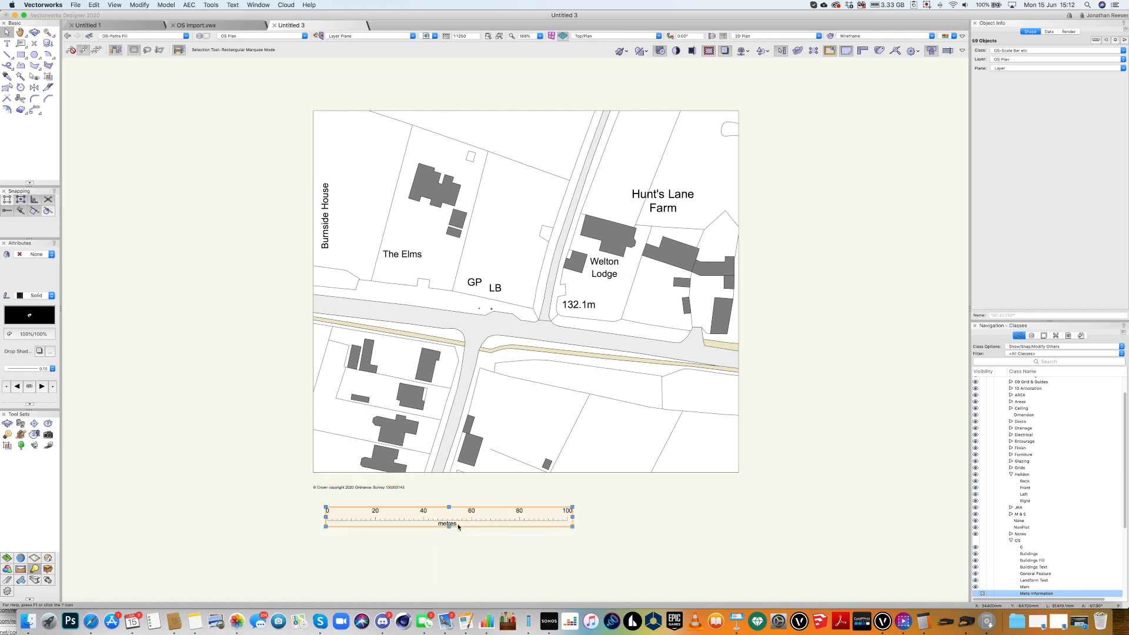
pyautogui.click(449, 528)
pyautogui.moveTo(449, 529); pyautogui.dragTo(522, 520)
pyautogui.click(364, 537)
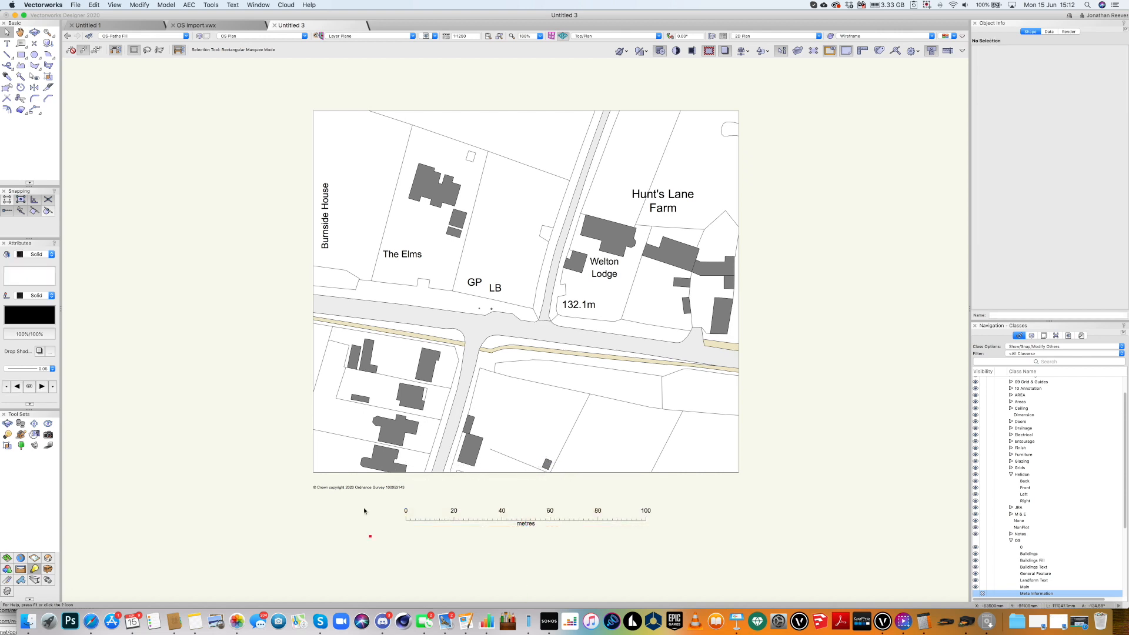
pyautogui.press('super+4')
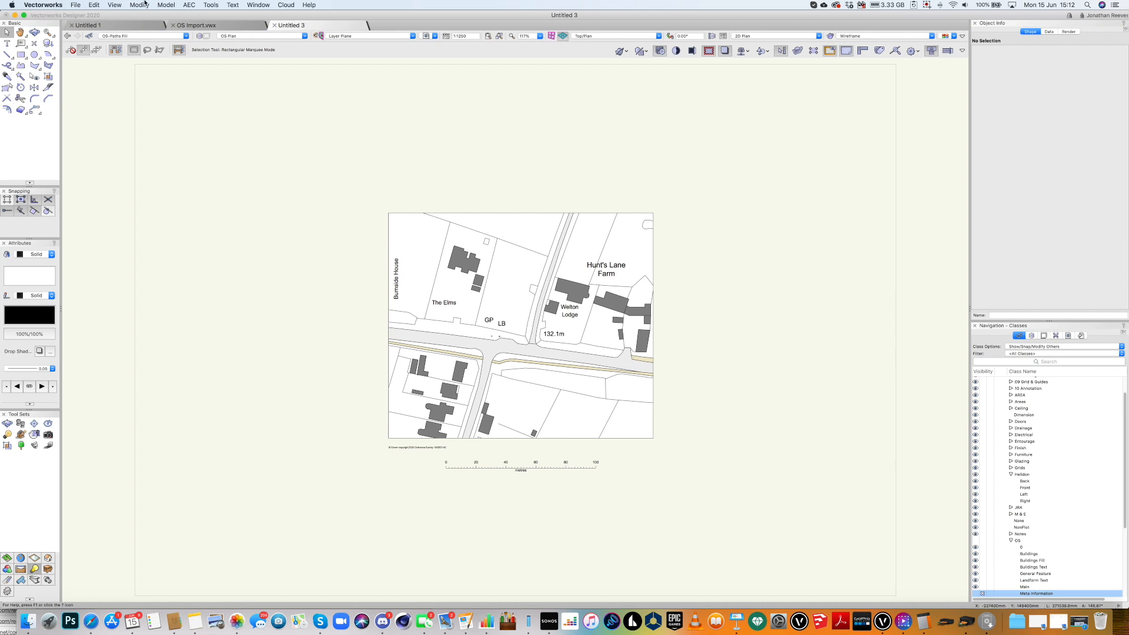
# Zoom in closely on the map's upper-left area around The Elms and Welton Lodge.
pyautogui.click(113, 4)
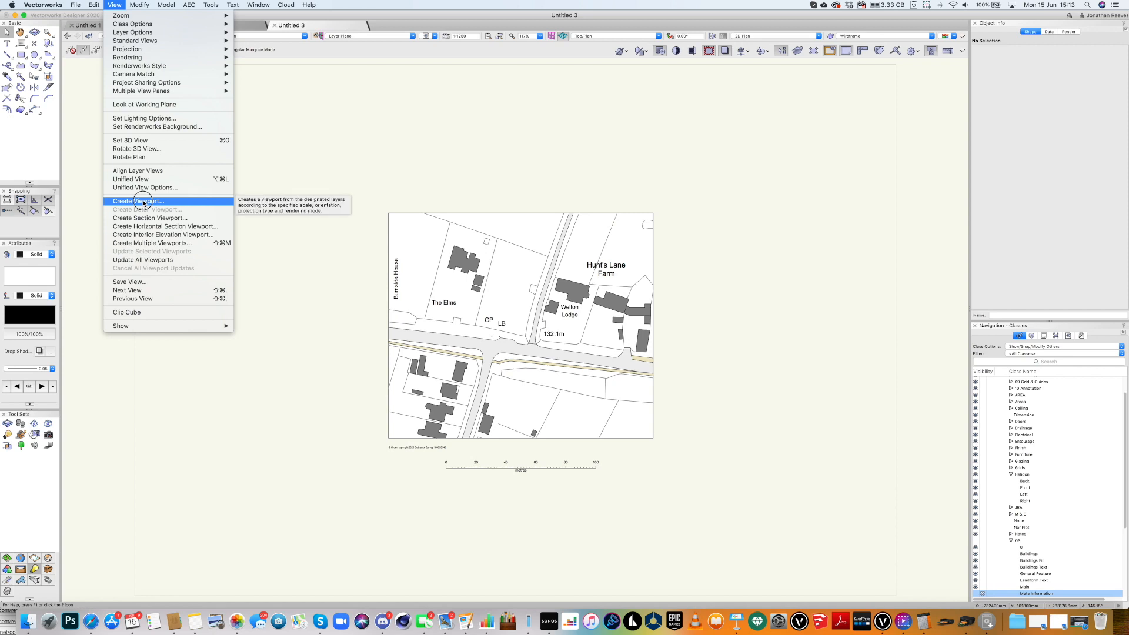
pyautogui.click(645, 185)
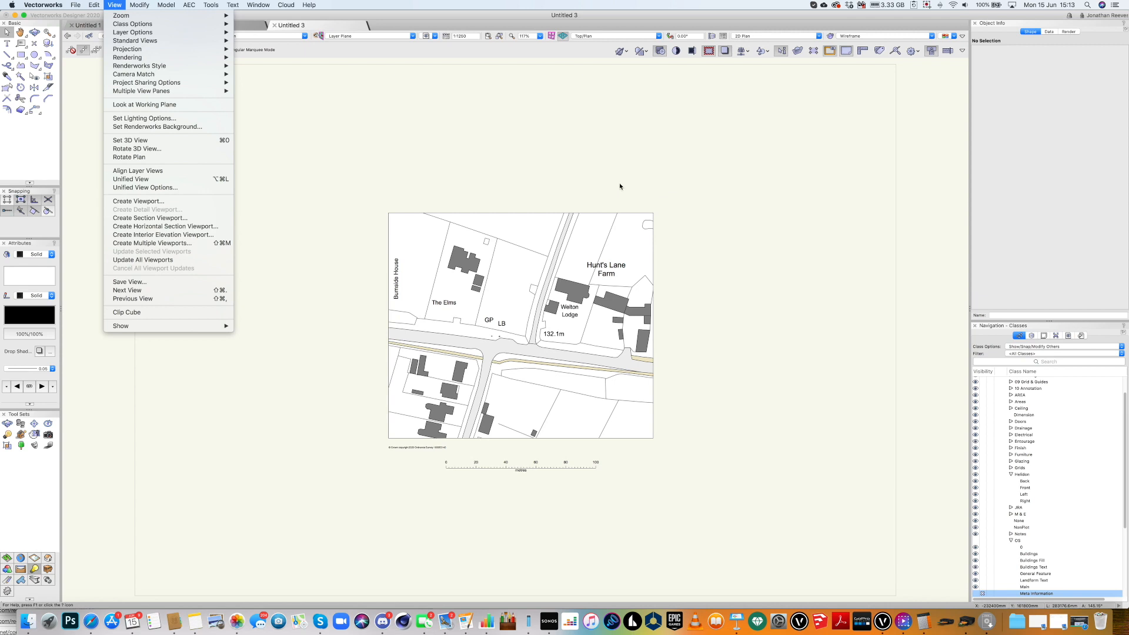
pyautogui.press('c')
pyautogui.moveTo(451, 200); pyautogui.dragTo(570, 372)
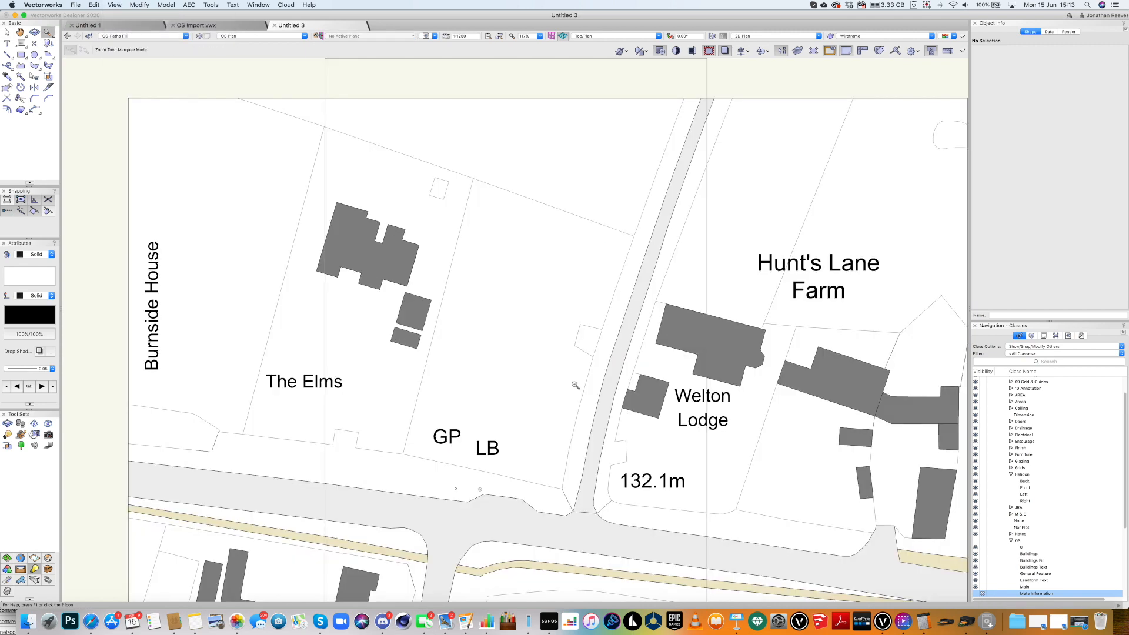
pyautogui.press('x')
pyautogui.click(35, 66)
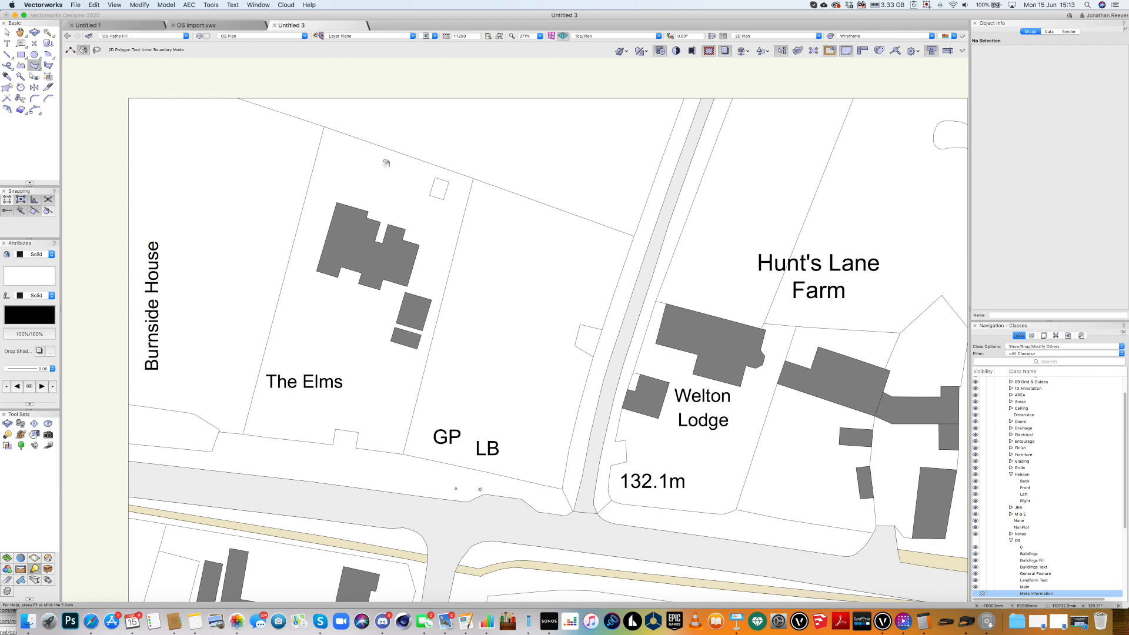
# Create class 'OS-Site Boundary' with no fill, red pen and 0.50 line thickness.
pyautogui.click(131, 37)
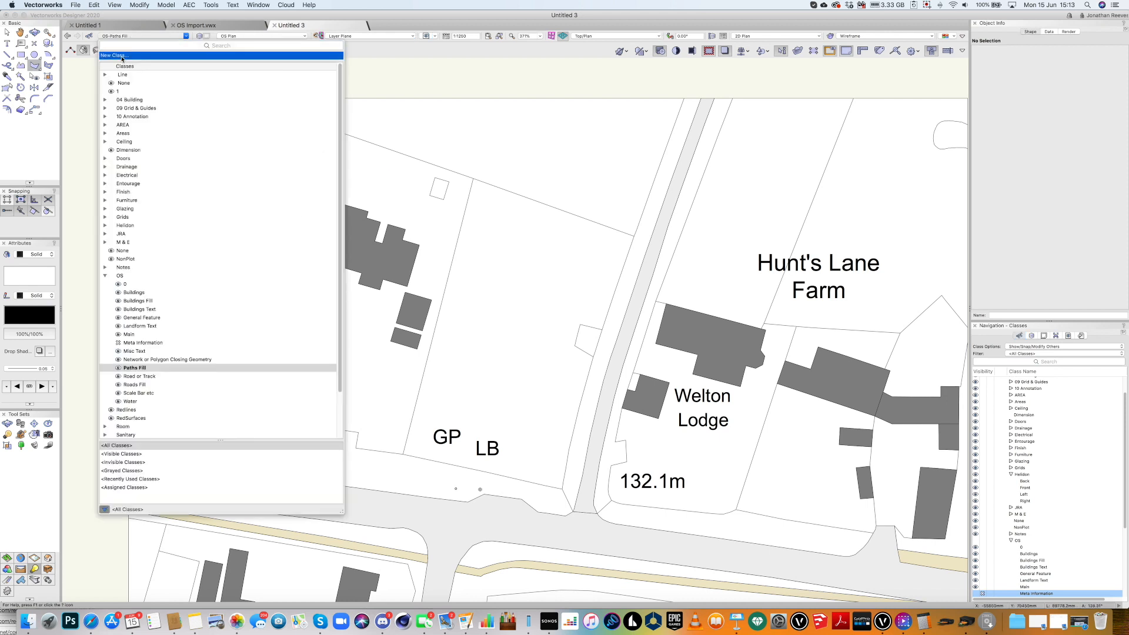
pyautogui.click(122, 55)
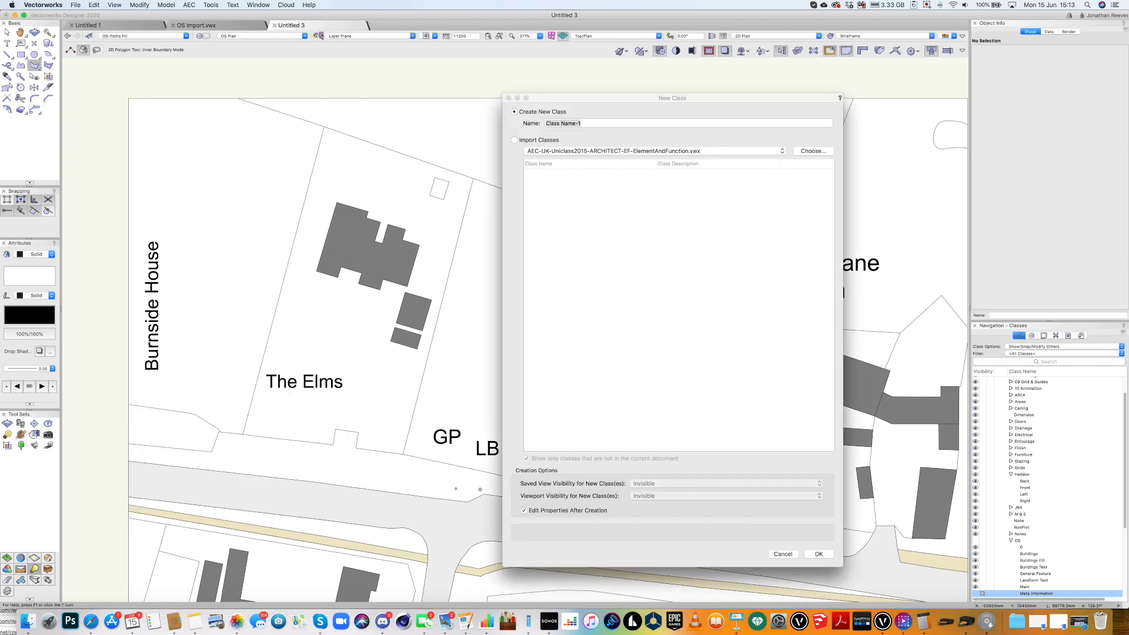
pyautogui.write('OS-Site BO')
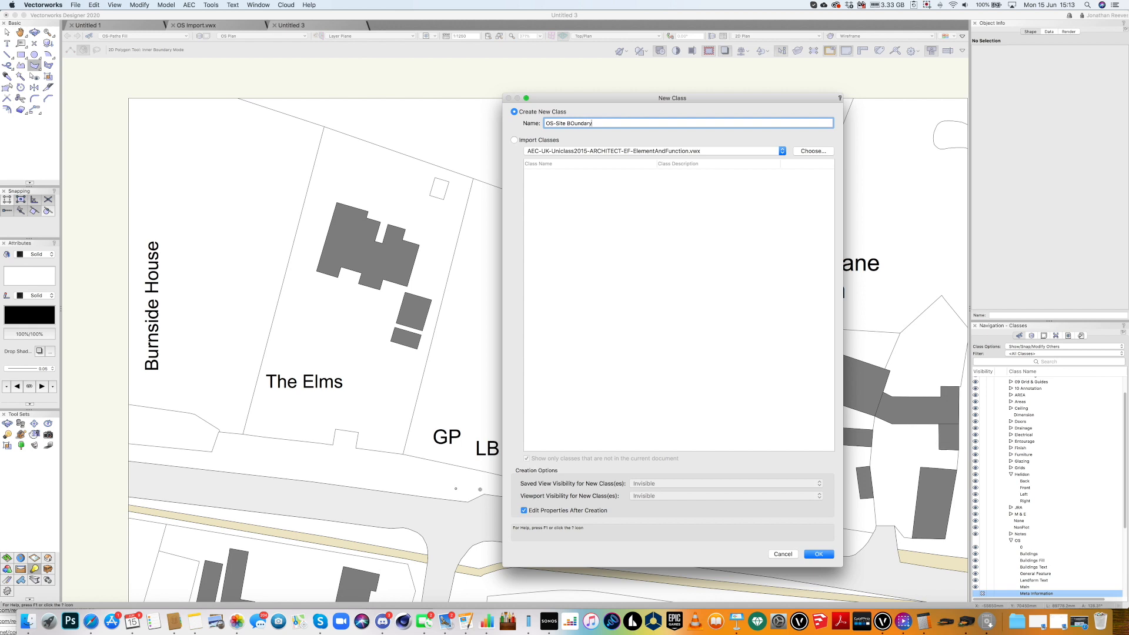
pyautogui.write('undary')
pyautogui.moveTo(576, 123); pyautogui.dragTo(570, 124)
pyautogui.write('o')
pyautogui.press('Return')
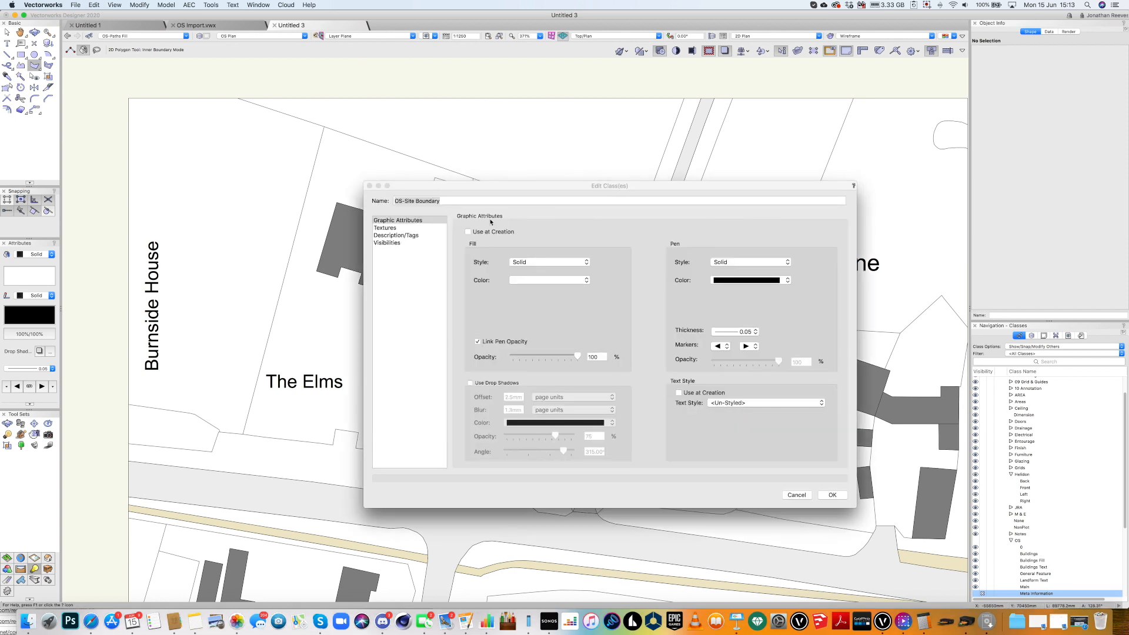
pyautogui.click(467, 232)
pyautogui.click(529, 265)
pyautogui.click(521, 252)
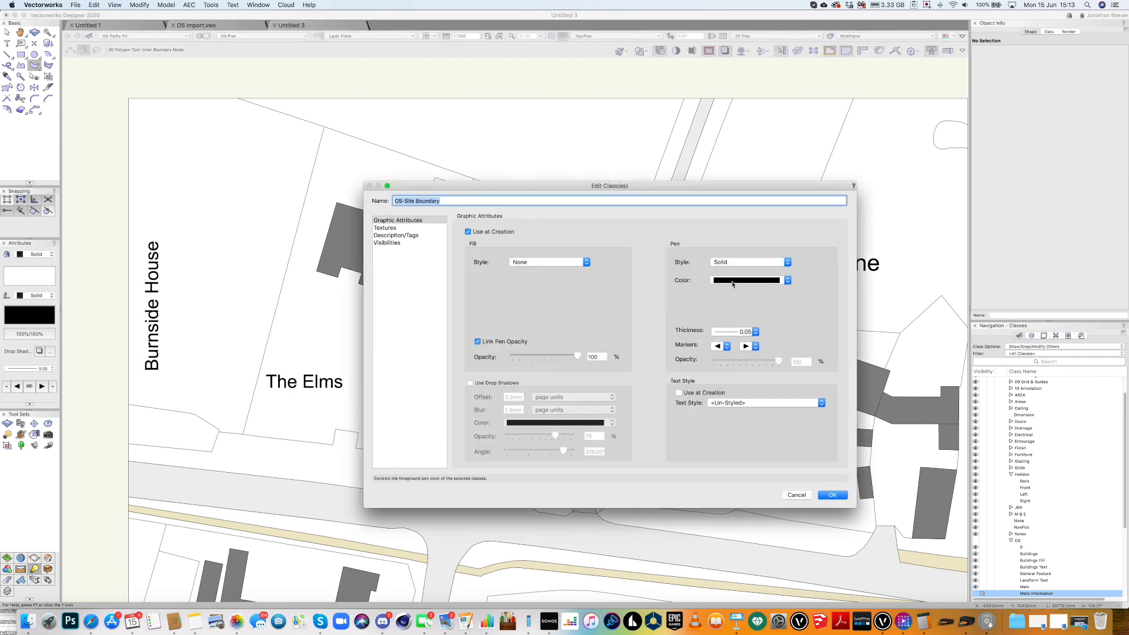
pyautogui.click(732, 280)
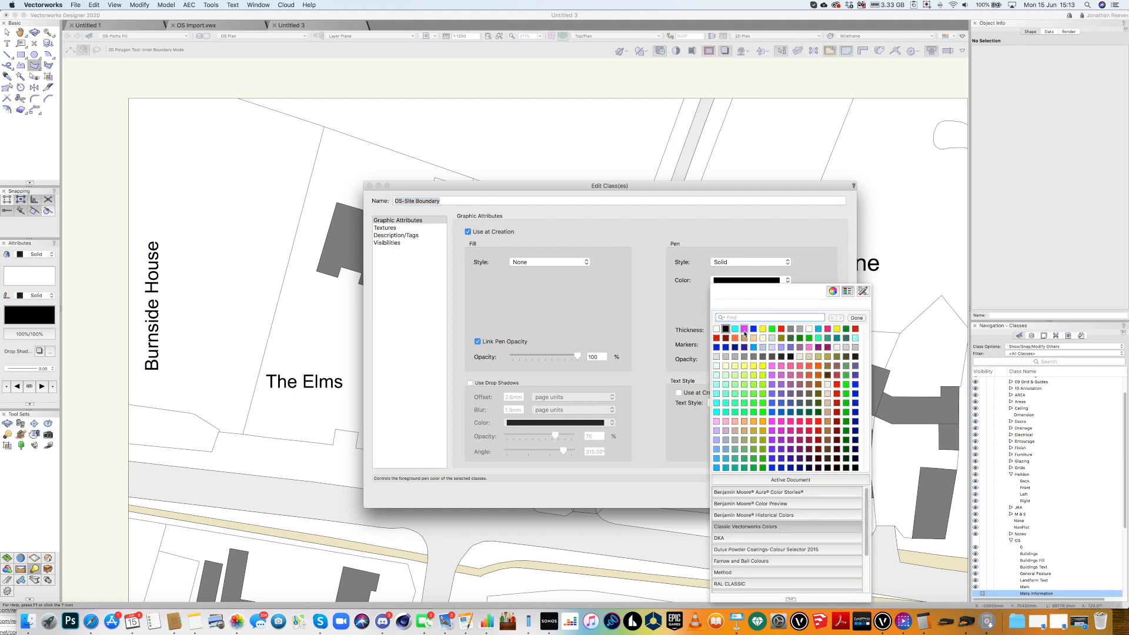
pyautogui.click(781, 329)
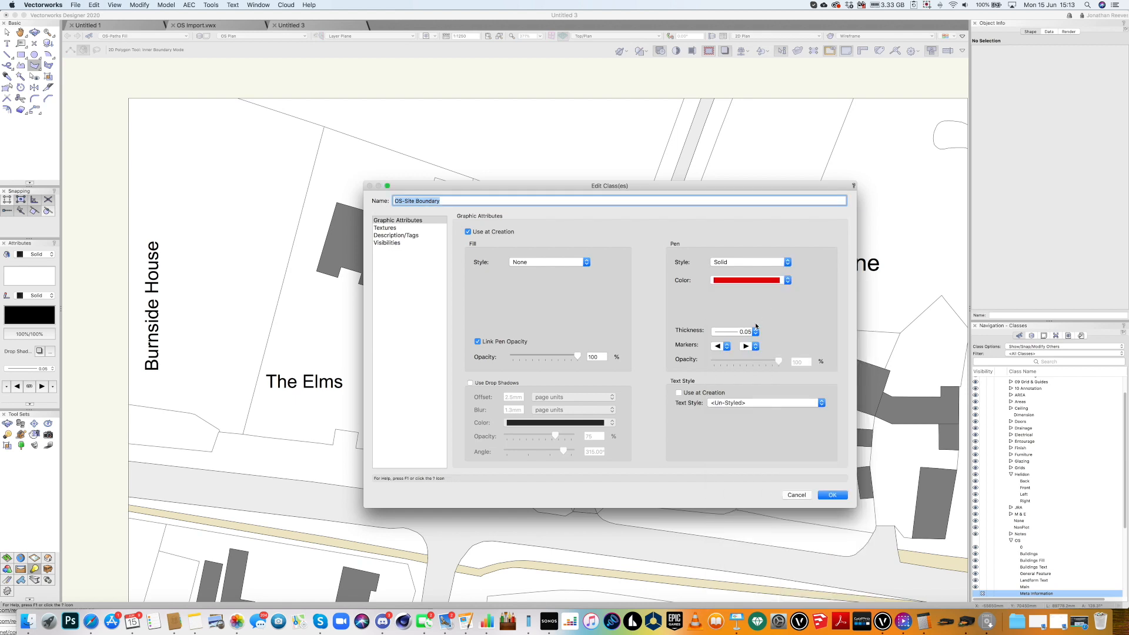
pyautogui.click(748, 330)
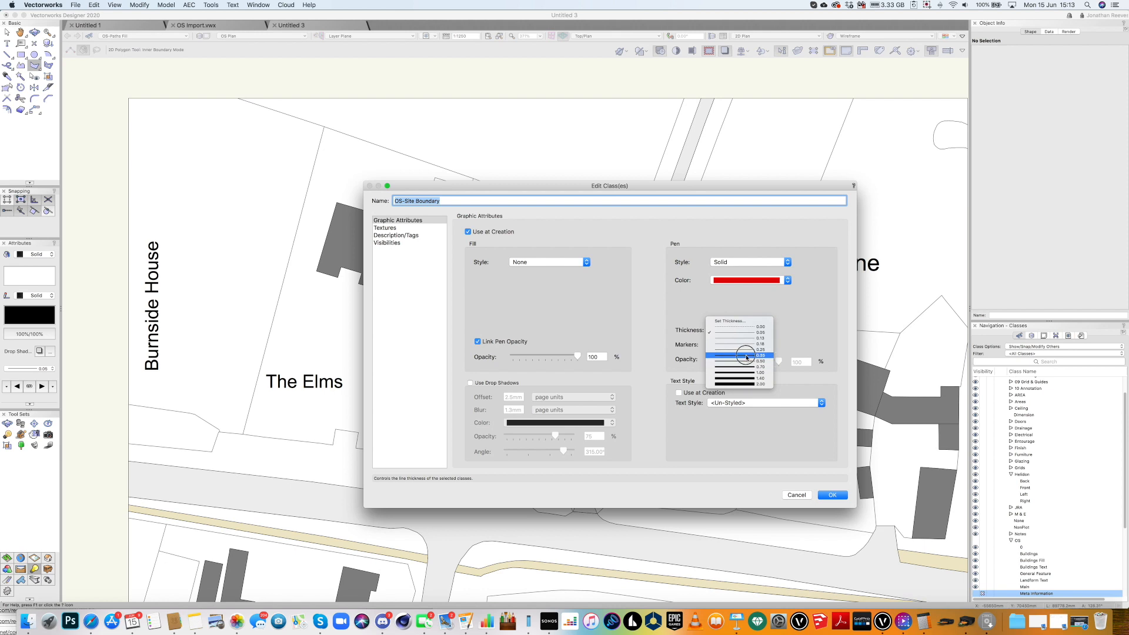
pyautogui.click(748, 361)
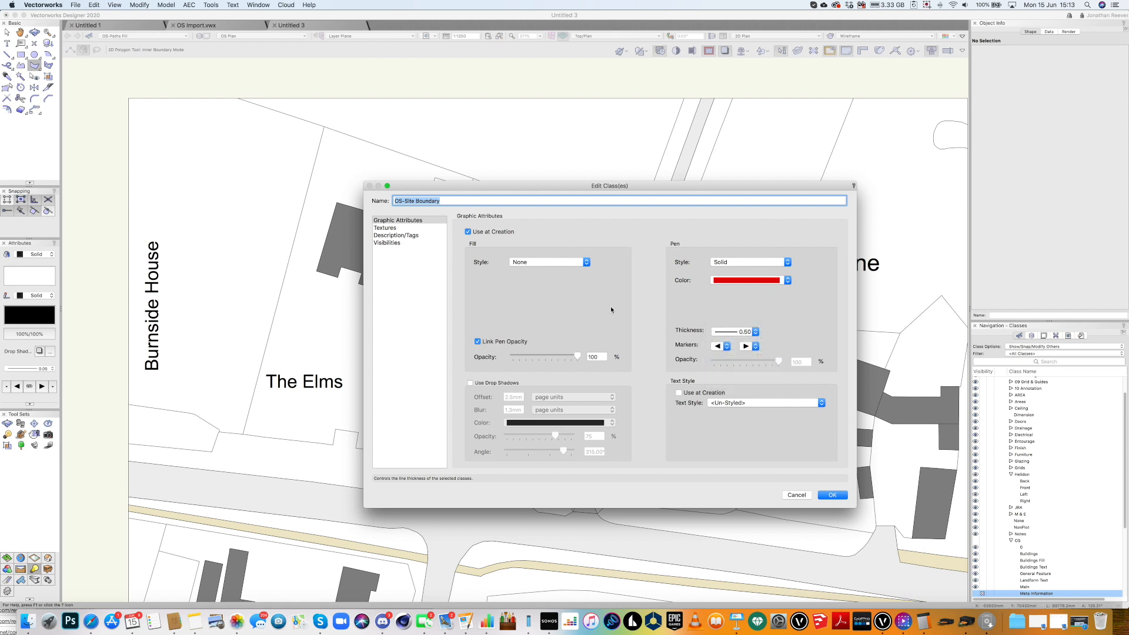
pyautogui.press('Return')
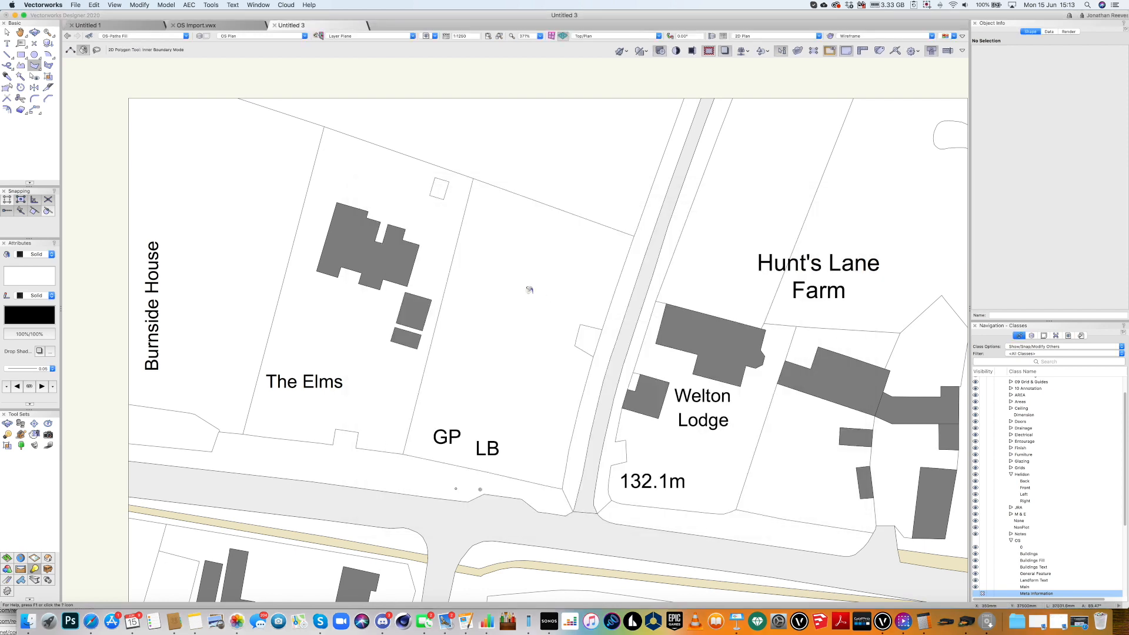
# Trace the plot as an inner-boundary polygon in OS-Site Boundary, then fit the page in view.
pyautogui.click(529, 290)
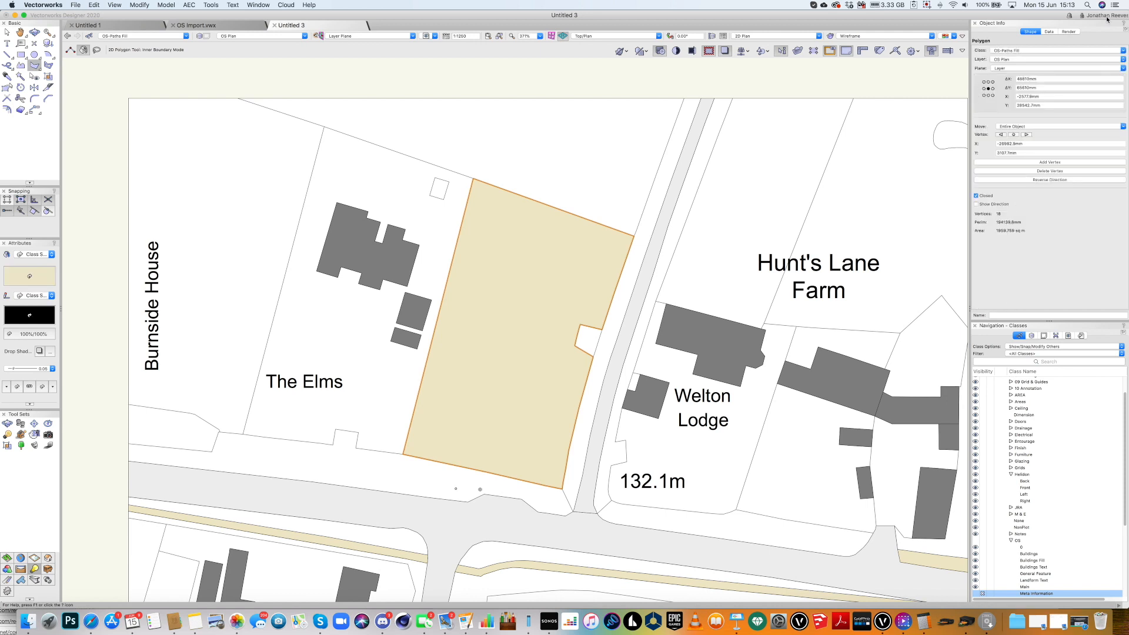
pyautogui.click(1045, 52)
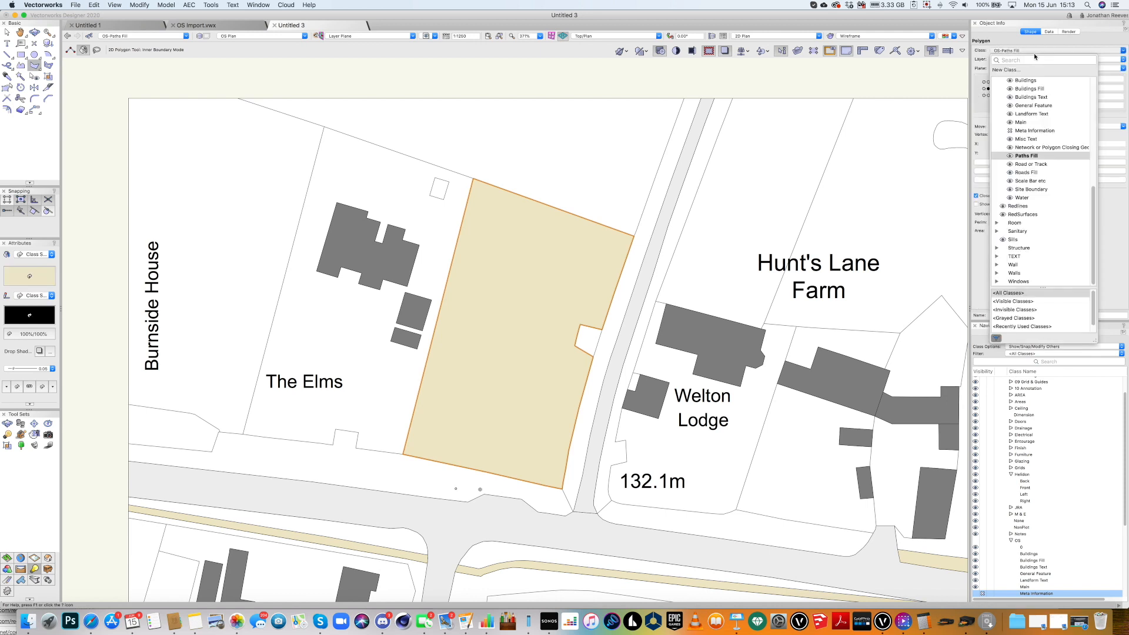
pyautogui.click(1030, 189)
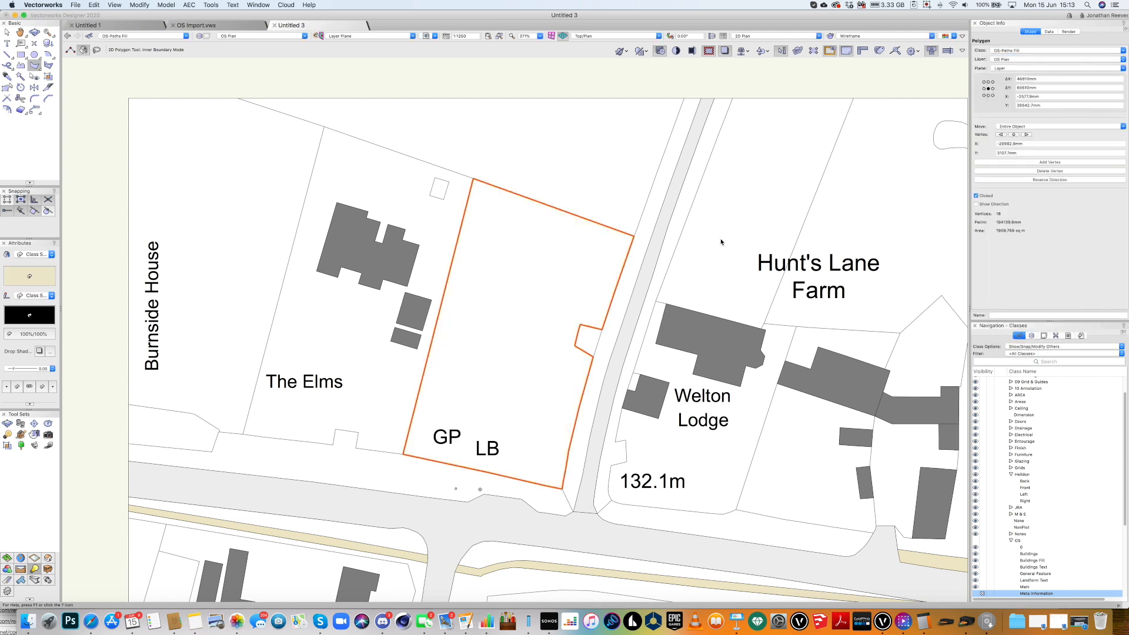
pyautogui.press('x')
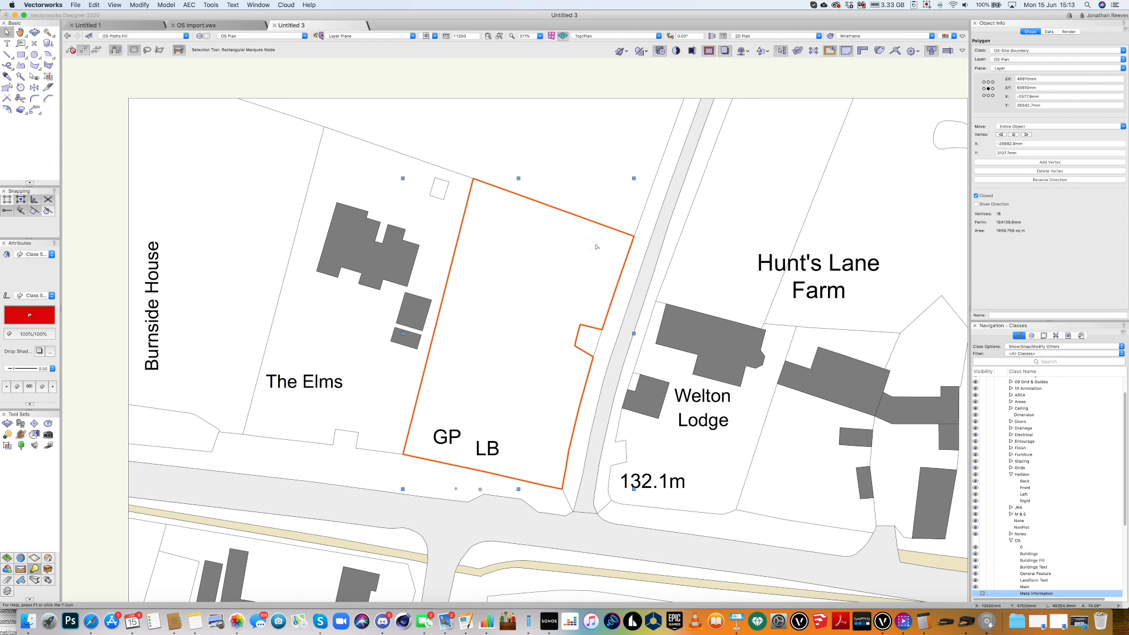
pyautogui.press('3')
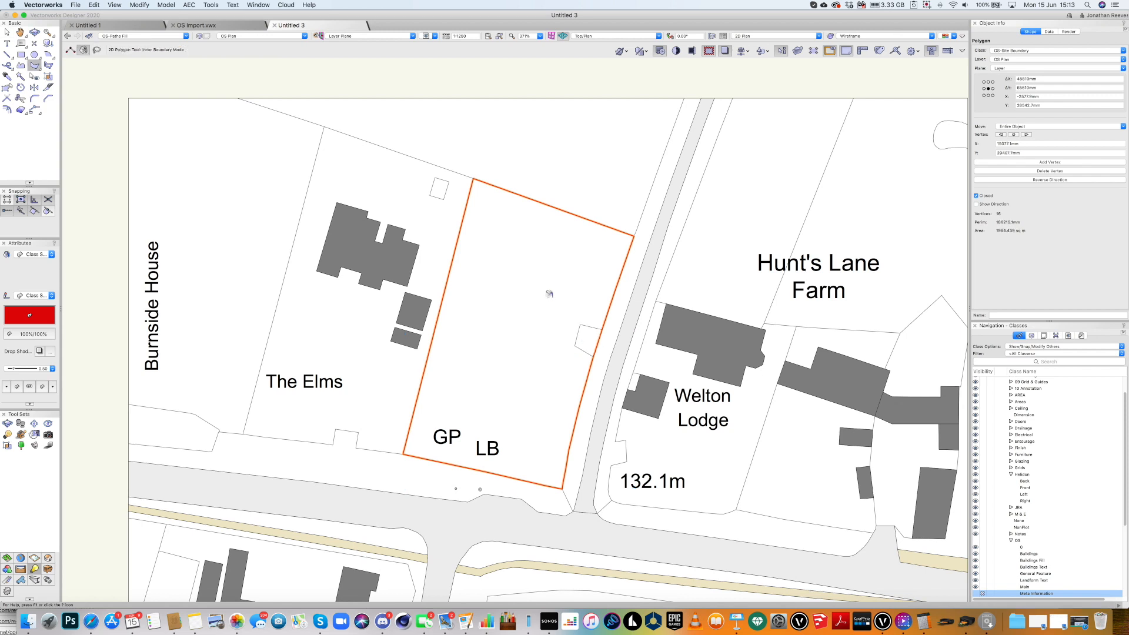
pyautogui.press('x')
pyautogui.click(516, 159)
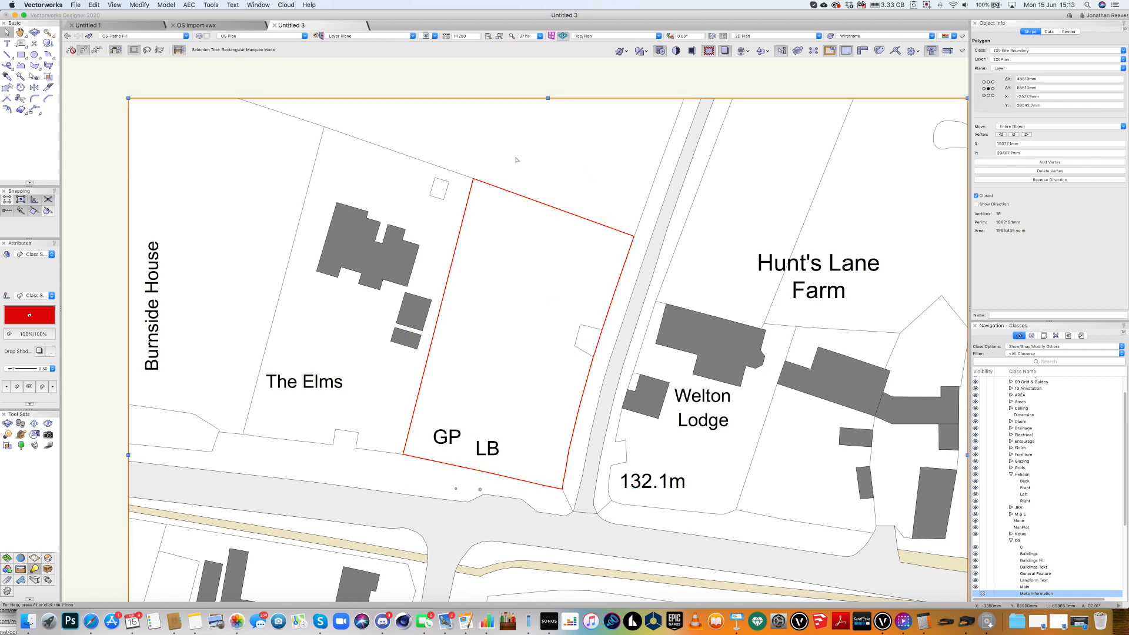
pyautogui.press('super+4')
pyautogui.click(333, 112)
# Create a viewport of the site map on the 01 Location Plan sheet layer.
pyautogui.click(115, 4)
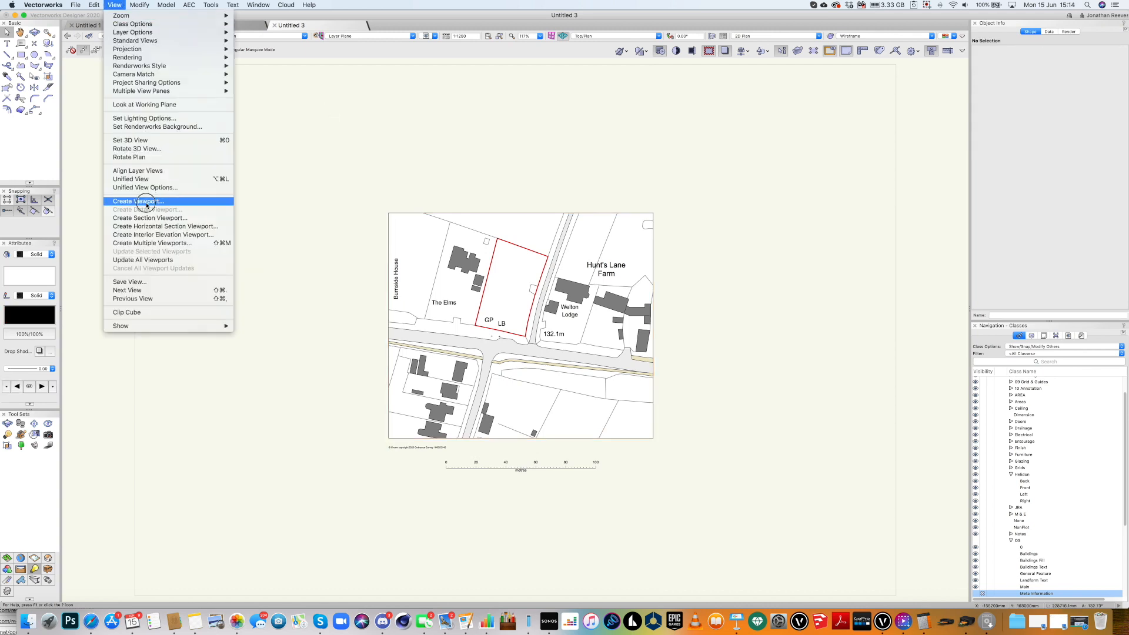
pyautogui.click(147, 202)
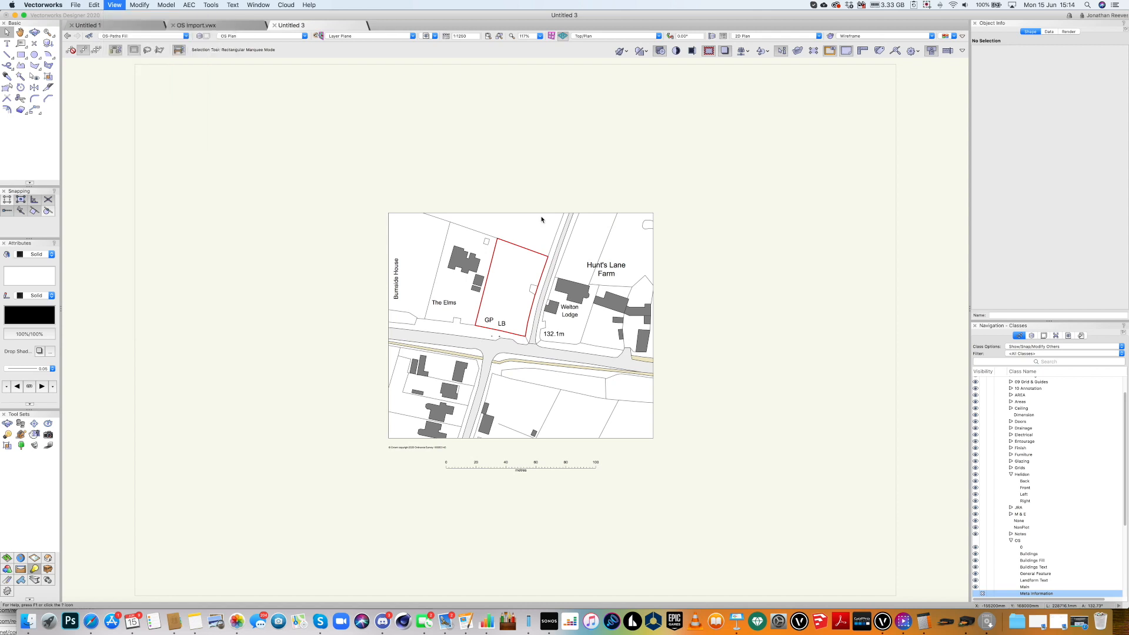
pyautogui.click(513, 145)
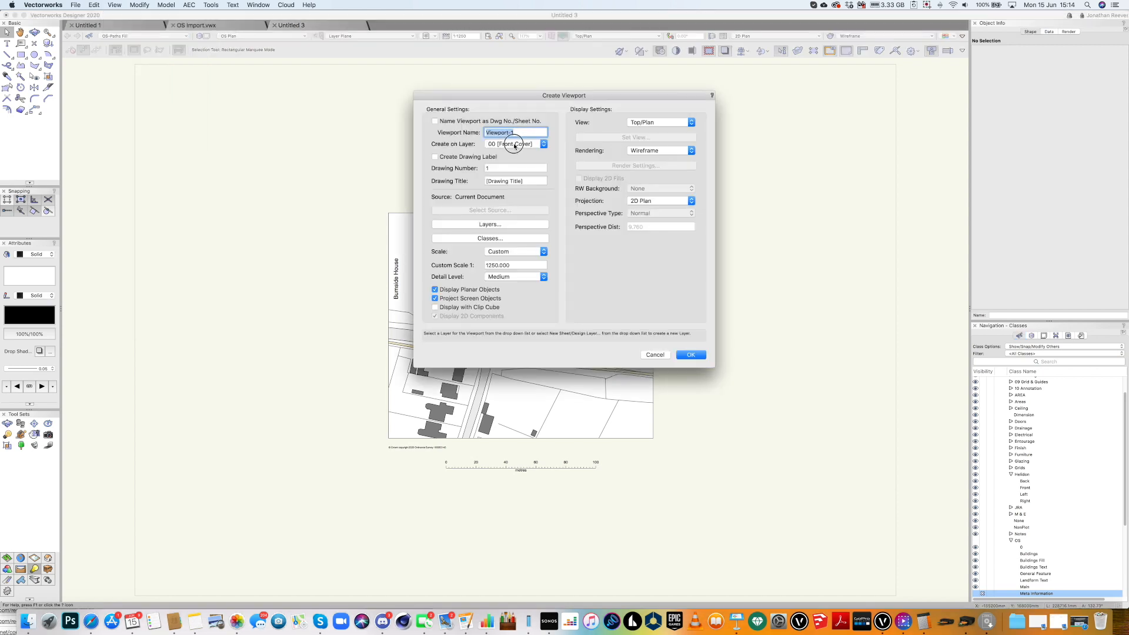
pyautogui.click(516, 151)
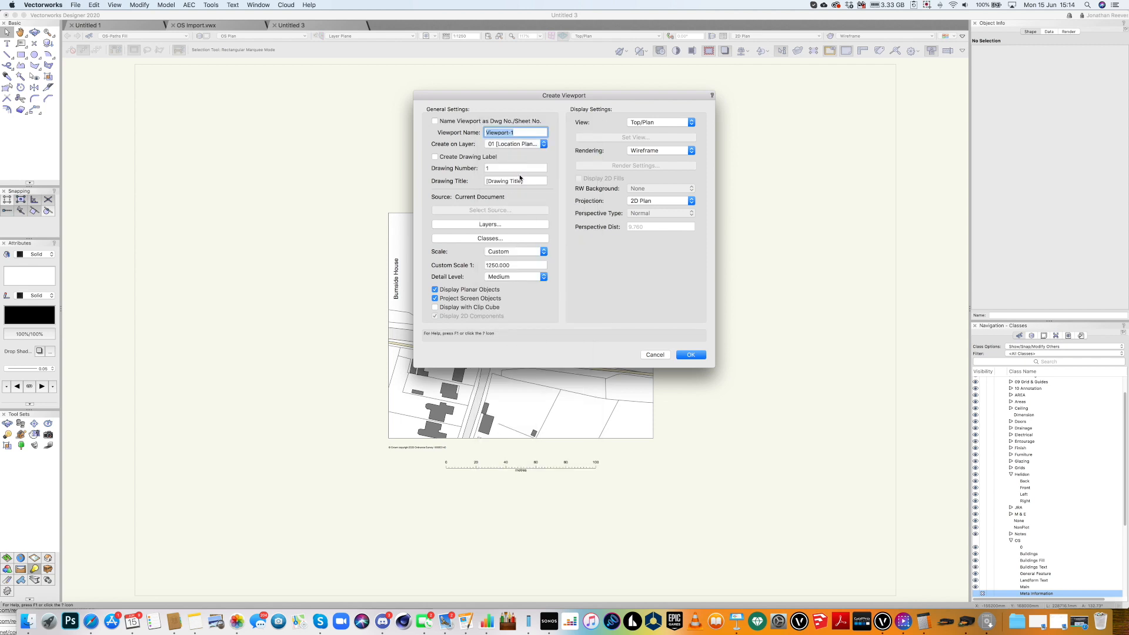
pyautogui.press('Return')
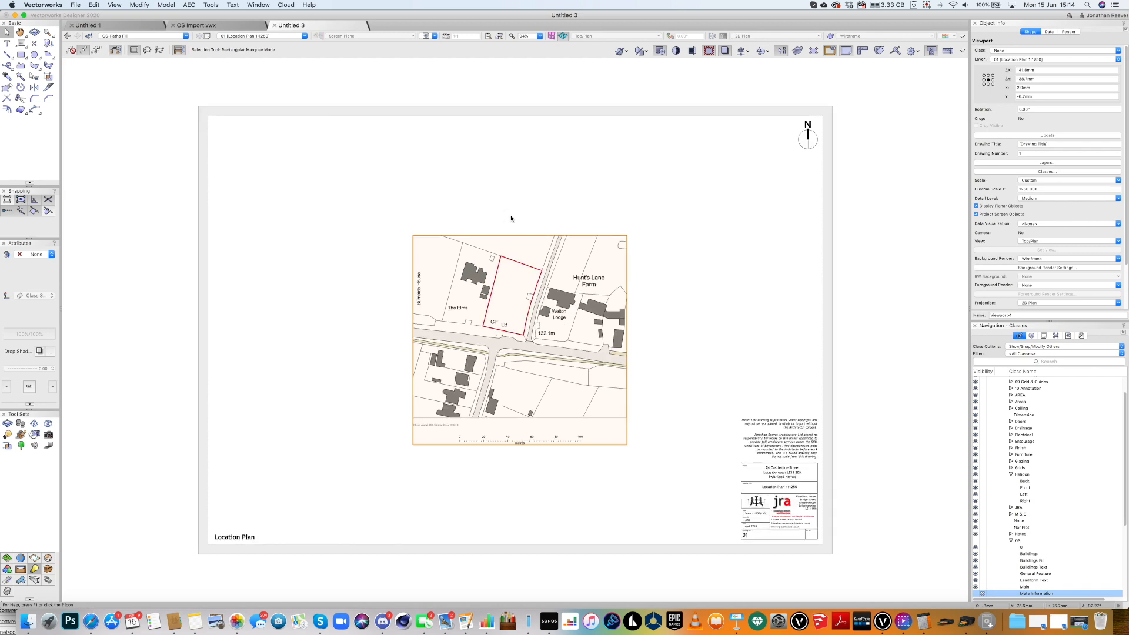
# Activate the 02 Block Plan 1:500 sheet from the Sheet Layers list.
pyautogui.scroll(2, 511, 218)
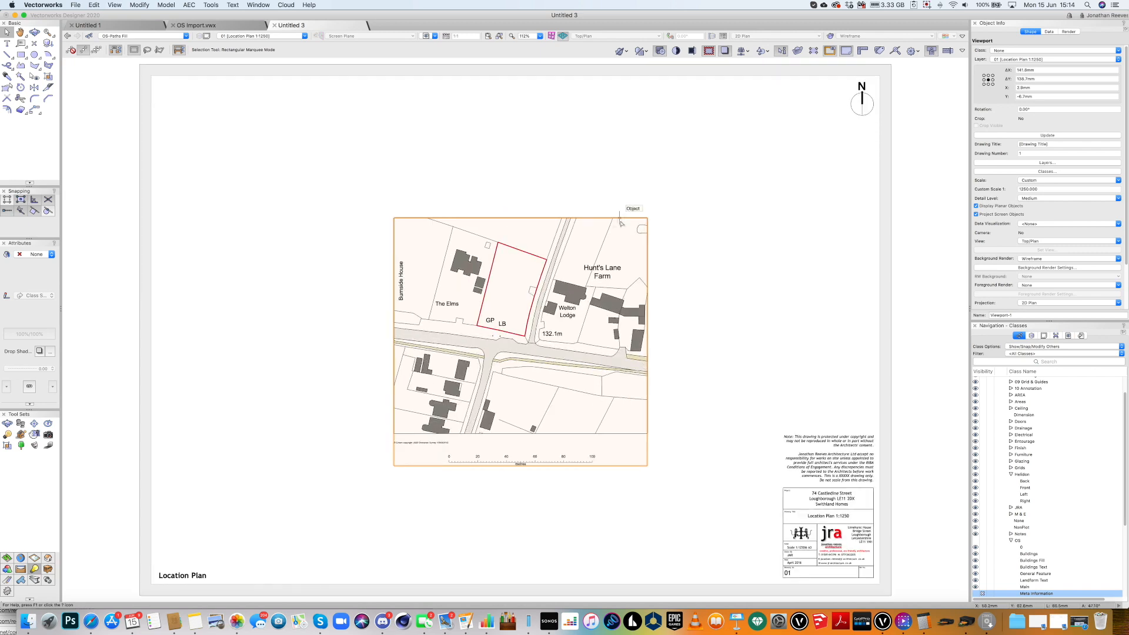
pyautogui.click(1044, 337)
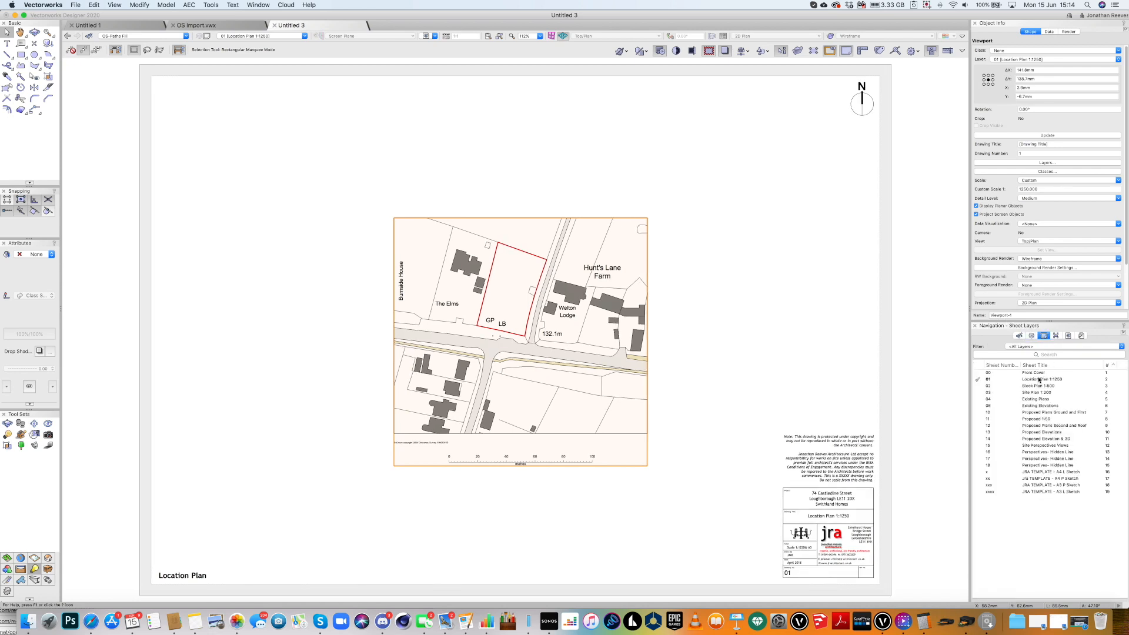
pyautogui.doubleClick(1035, 386)
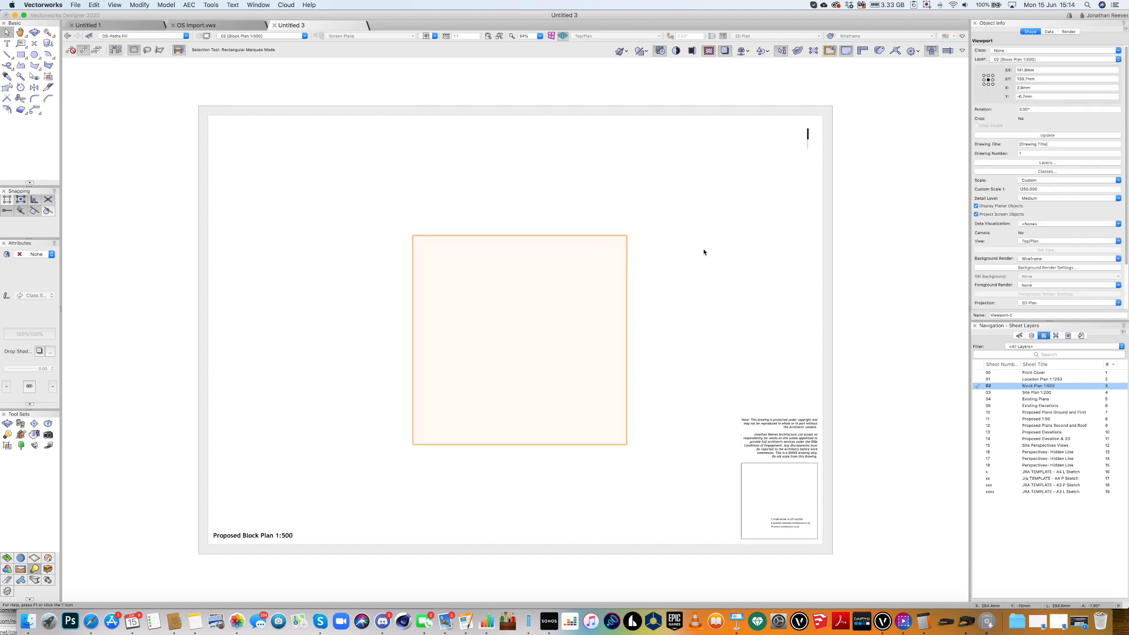
# Set the Block Plan viewport's custom scale to 500 and bring up Edit Viewport.
pyautogui.moveTo(1044, 188); pyautogui.dragTo(1010, 187)
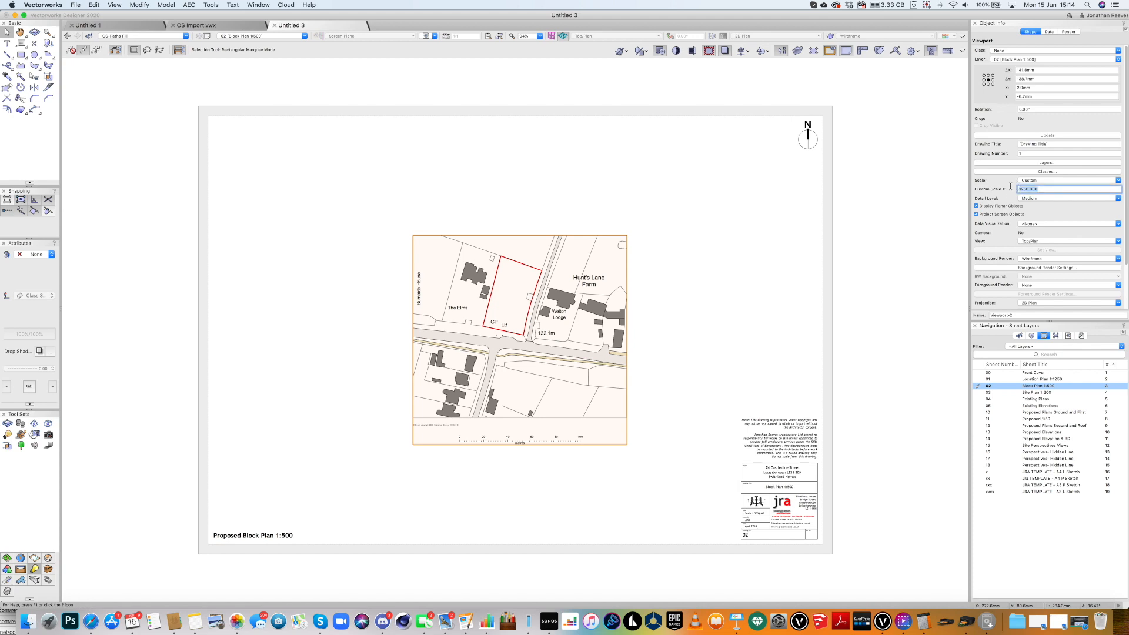
pyautogui.write('500')
pyautogui.press('Return')
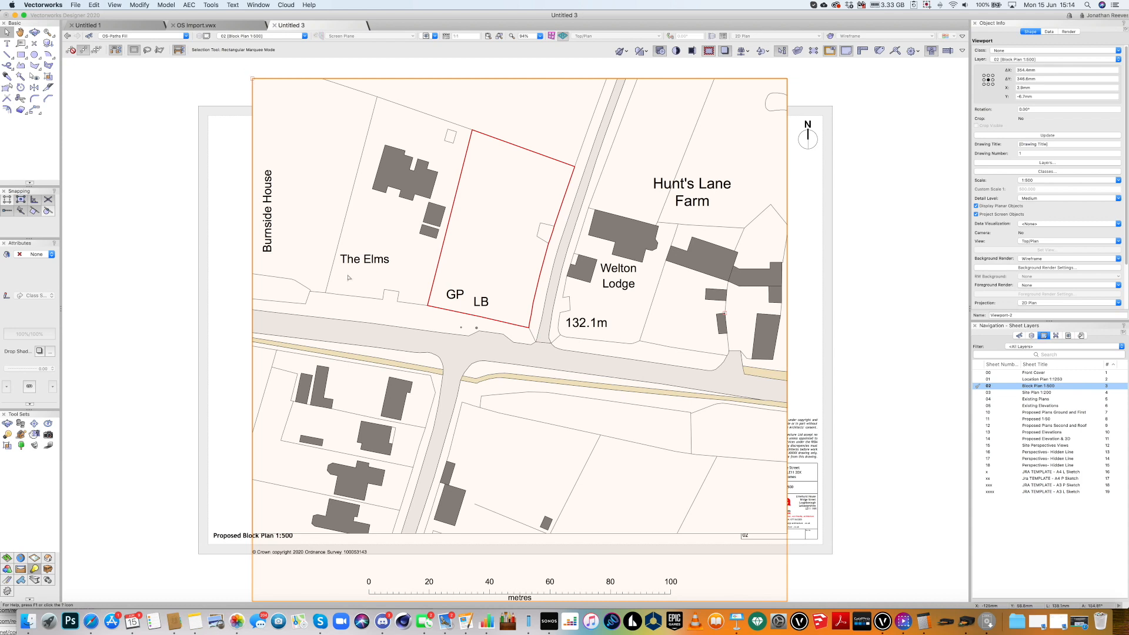
pyautogui.scroll(-3, 347, 274)
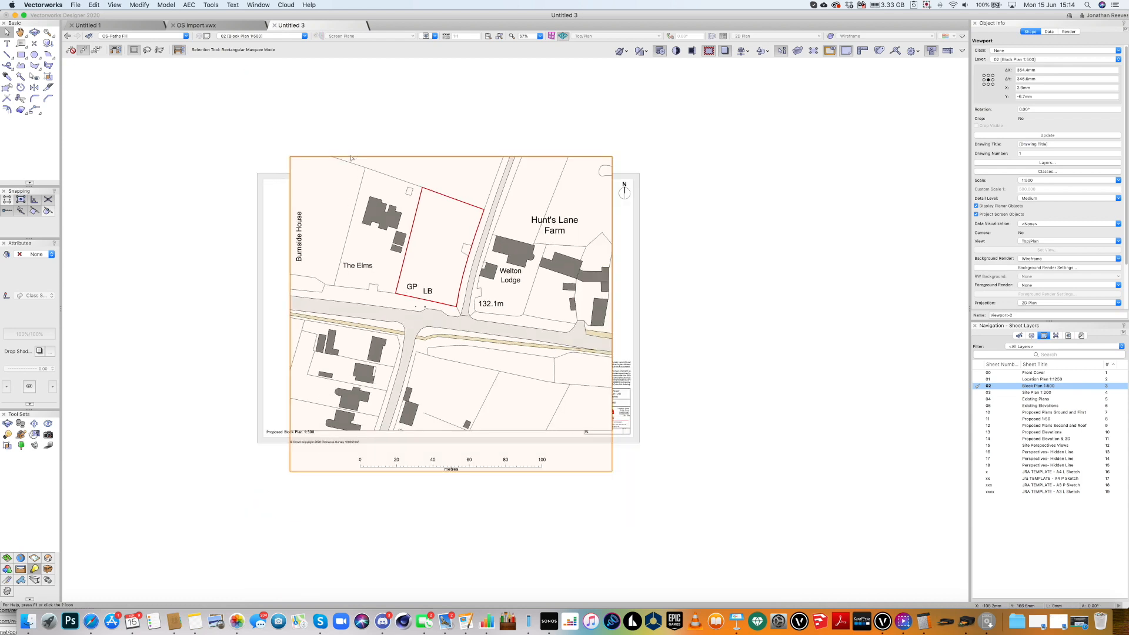
pyautogui.doubleClick(445, 171)
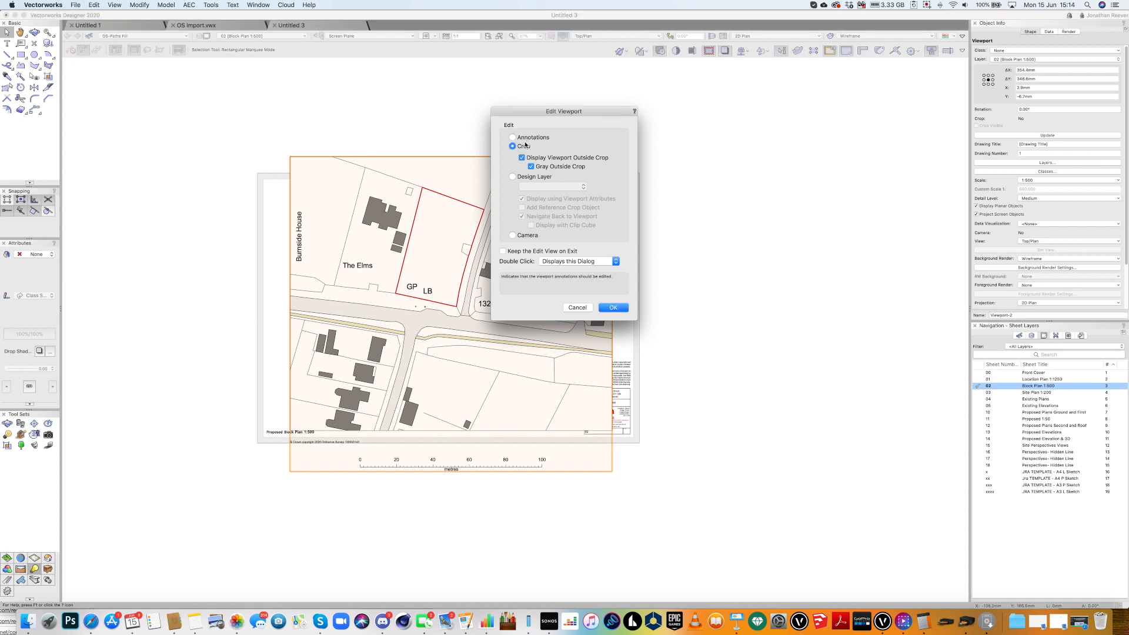
# Crop the viewport with a rectangle from the sheet's top-left to near the title block, toggling Crop Visible.
pyautogui.click(613, 307)
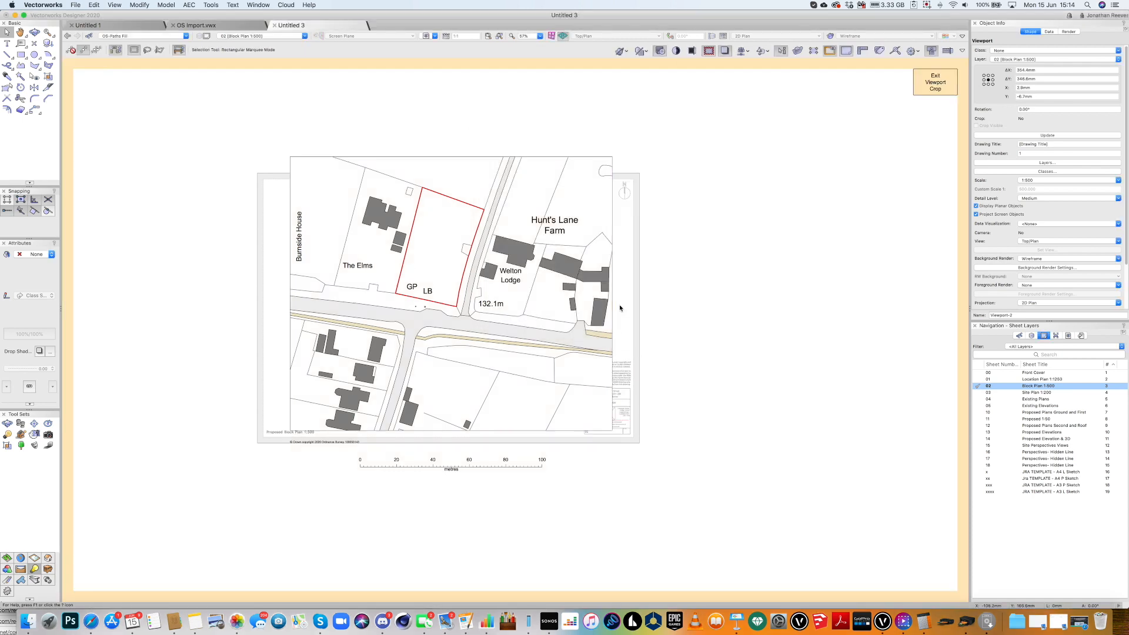
pyautogui.press('4')
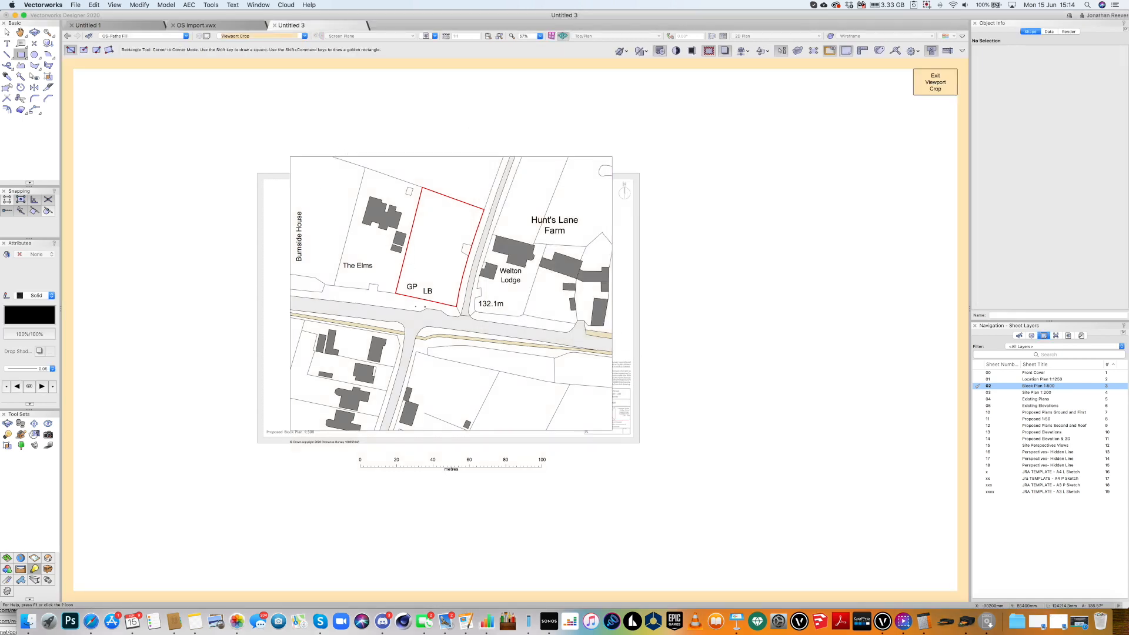
pyautogui.click(290, 157)
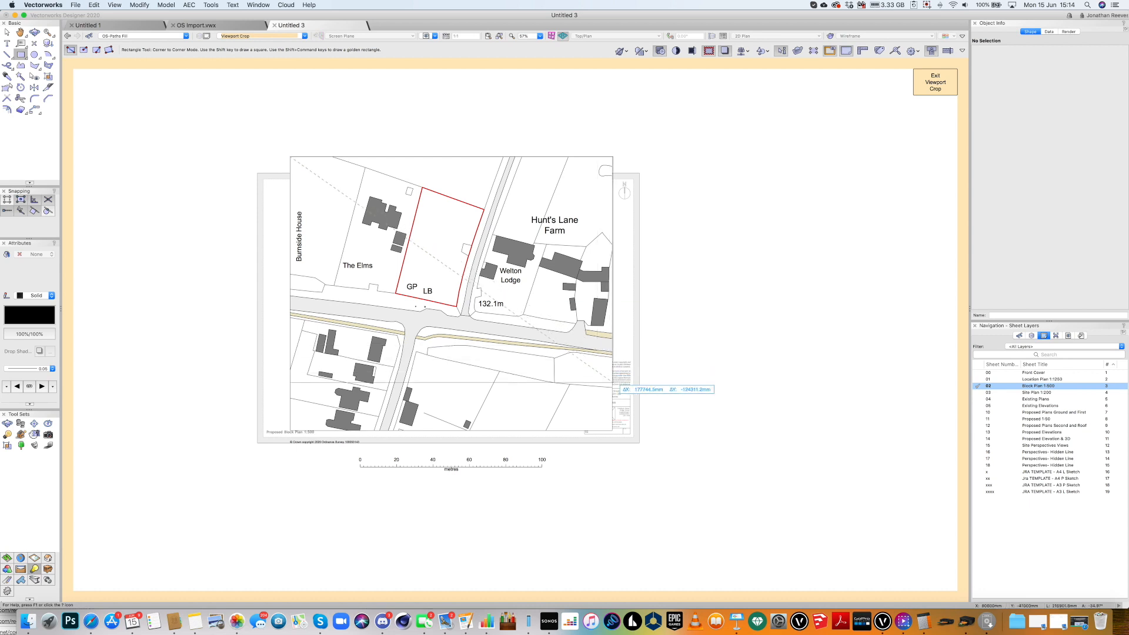
pyautogui.click(612, 387)
pyautogui.press('x')
pyautogui.click(935, 82)
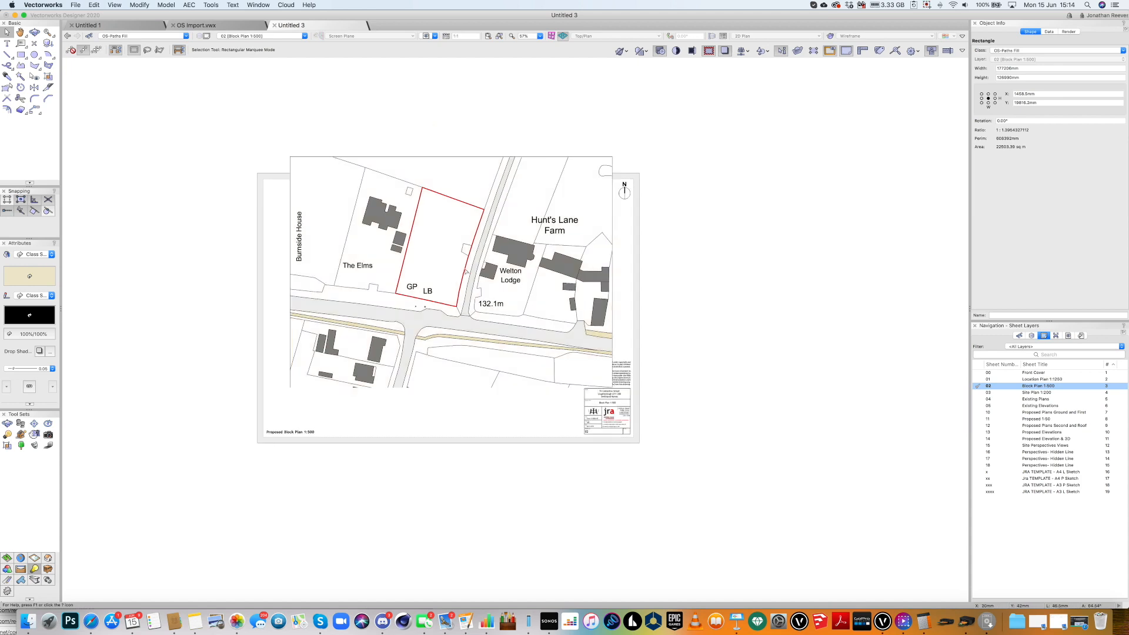
pyautogui.click(465, 270)
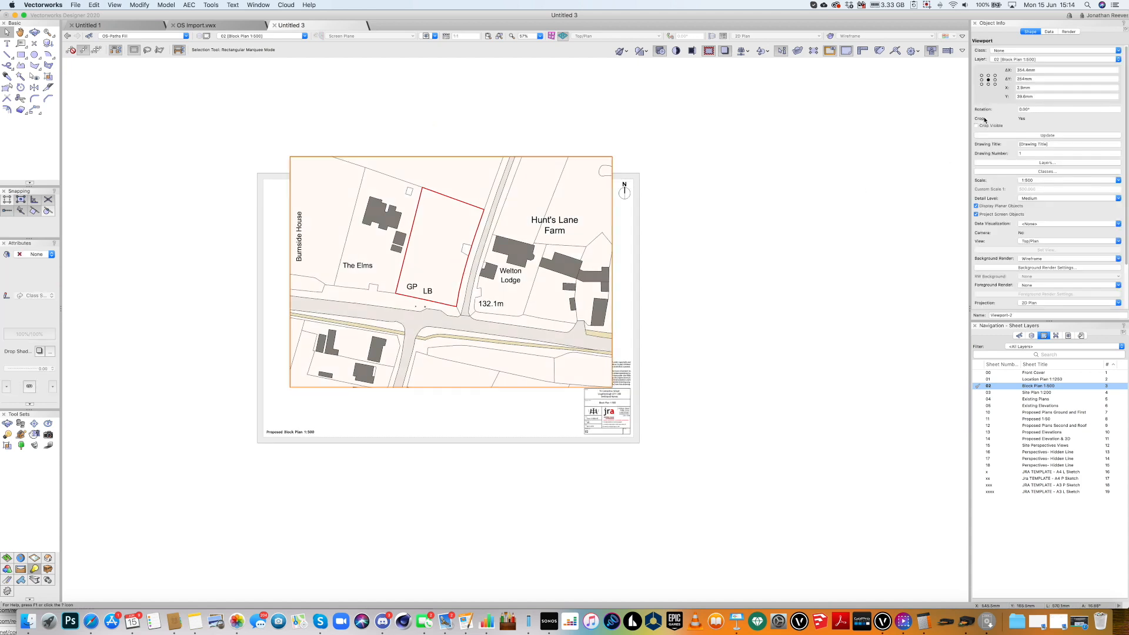
pyautogui.click(976, 126)
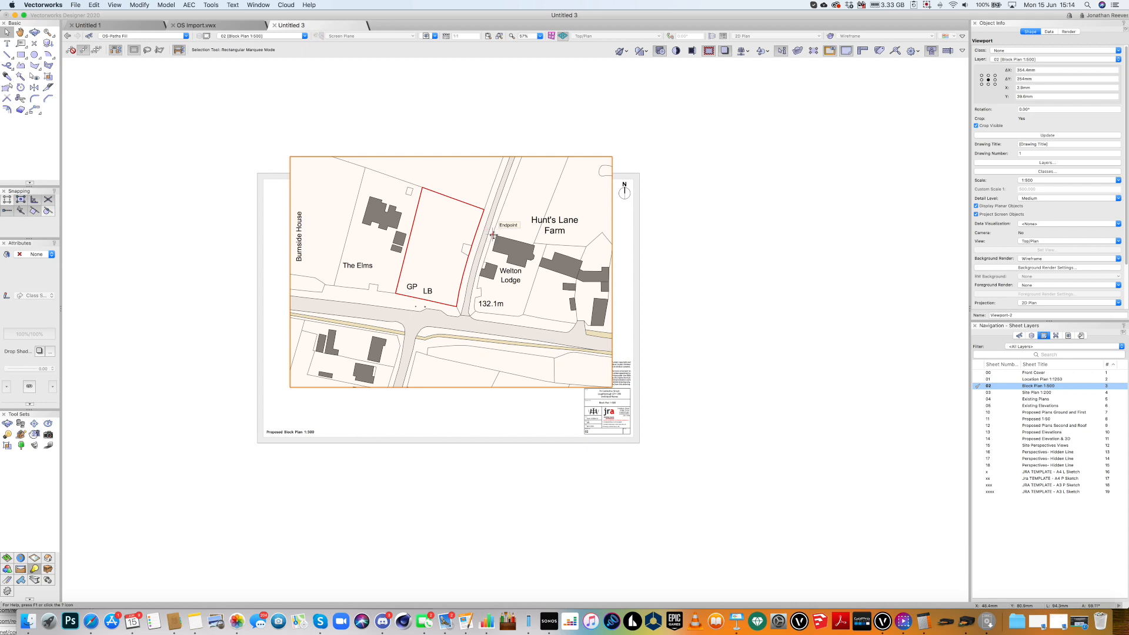
# Set the viewport's X and Y to 0, then snap it to the page's top-left inside the border.
pyautogui.moveTo(1032, 87); pyautogui.dragTo(997, 83)
pyautogui.write('0')
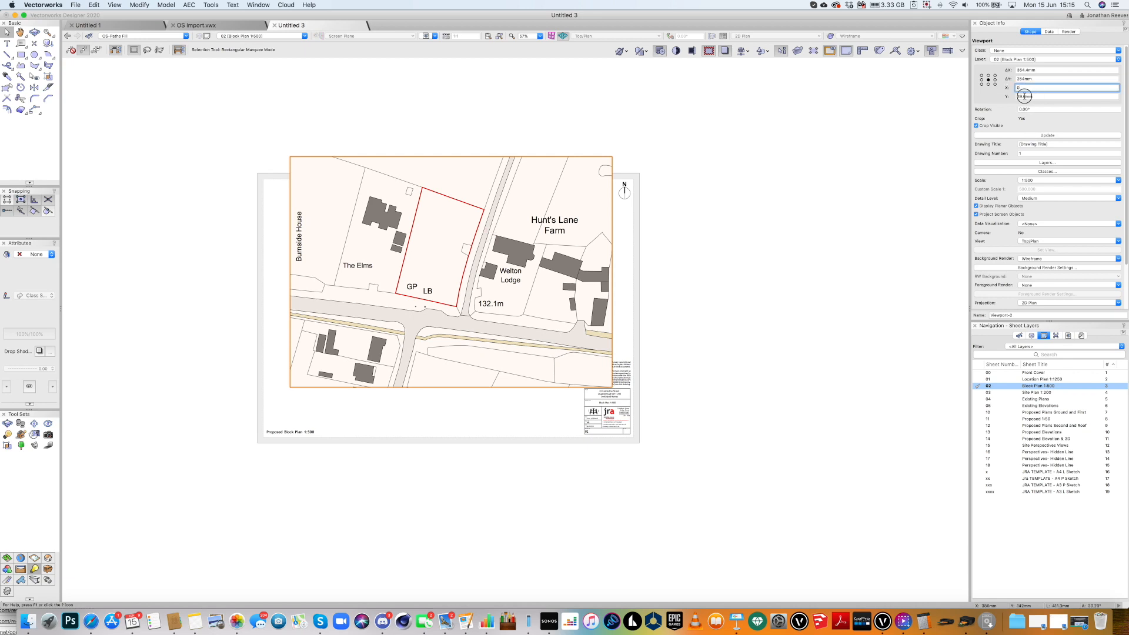
pyautogui.press('Tab')
pyautogui.write('0')
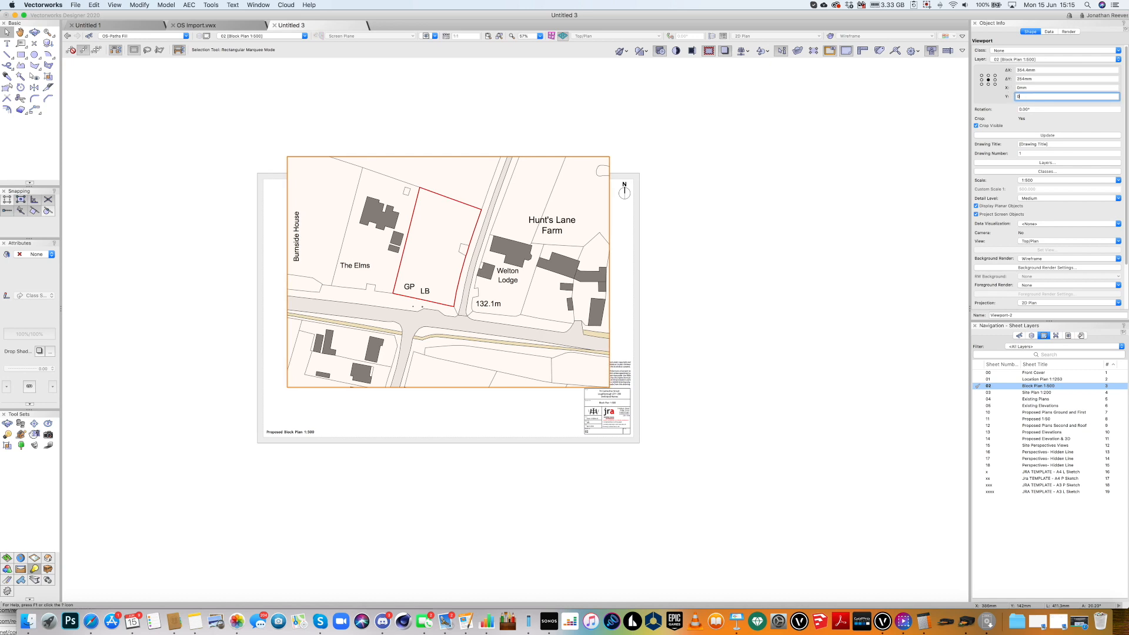
pyautogui.press('Return')
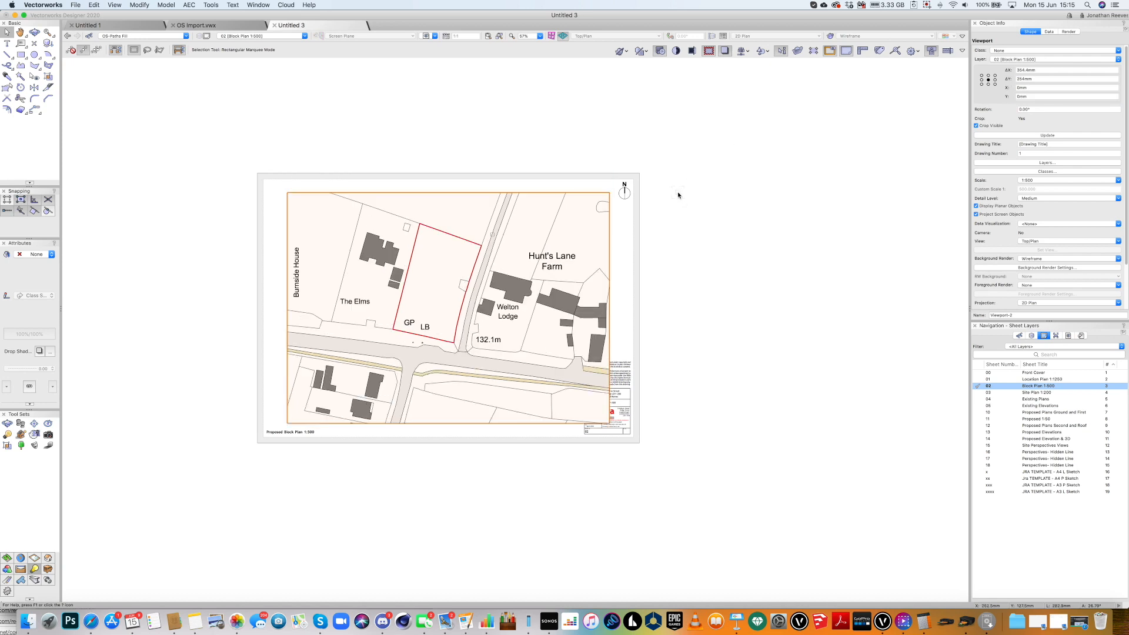
pyautogui.click(697, 297)
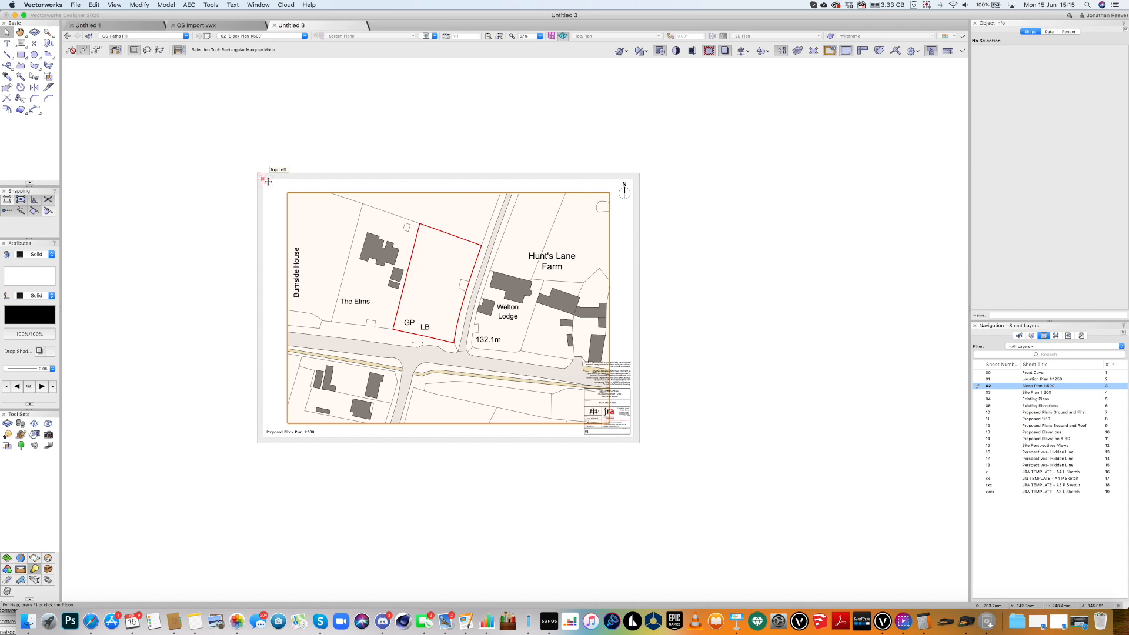
pyautogui.moveTo(268, 182); pyautogui.dragTo(267, 181)
pyautogui.click(265, 178)
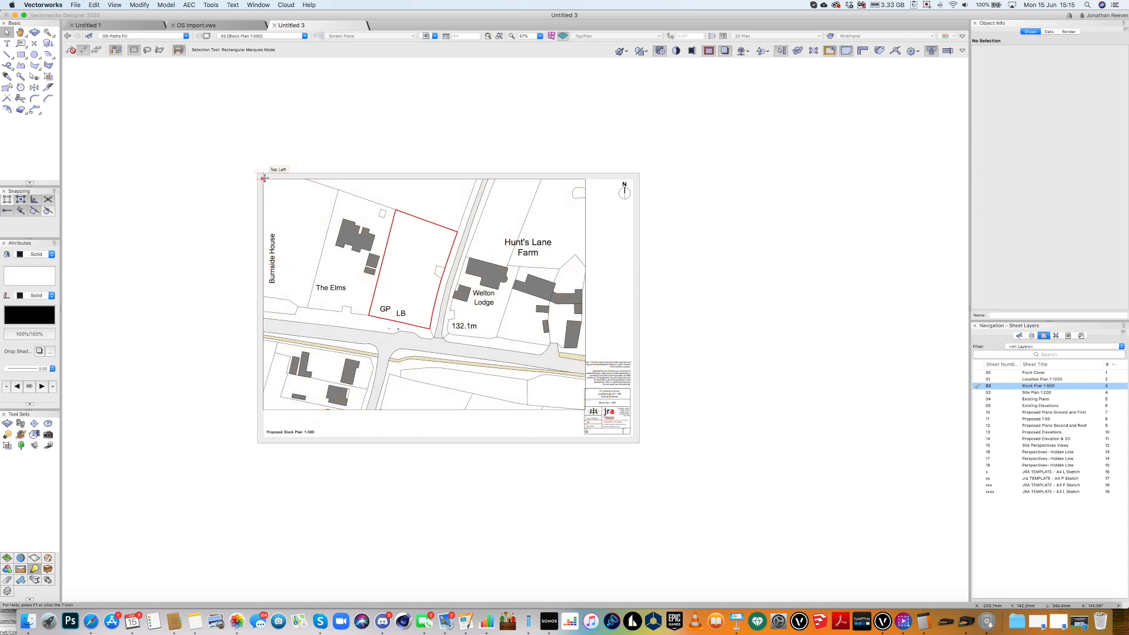
pyautogui.moveTo(271, 187); pyautogui.dragTo(272, 187)
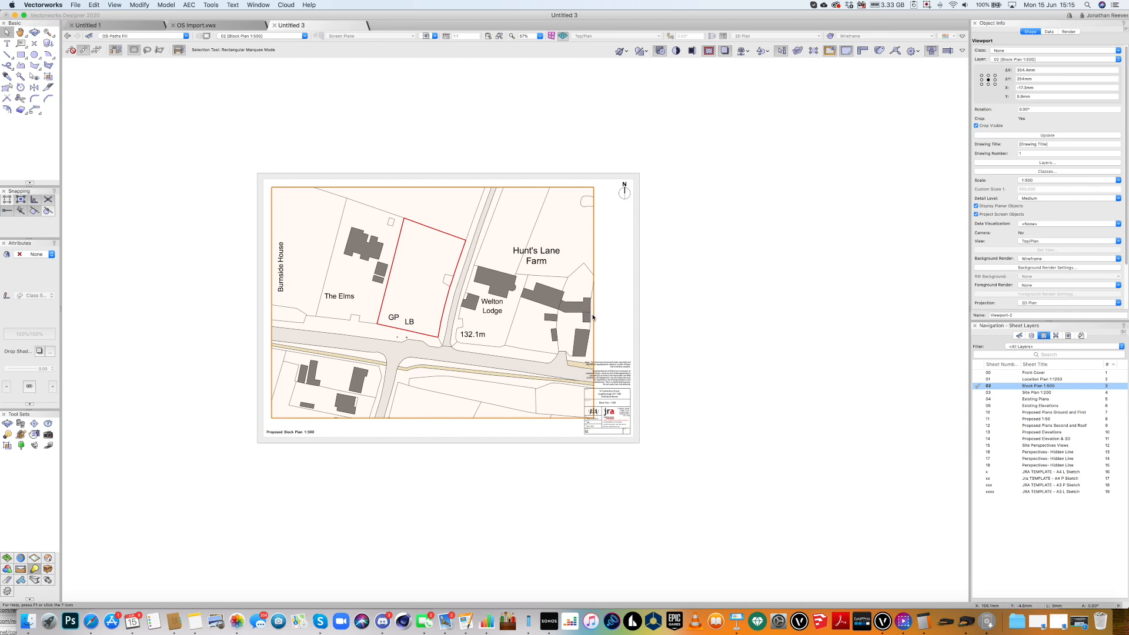
# Pull in the block plan crop's right edge so the map stops short of the title block, then fit the sheet.
pyautogui.doubleClick(591, 313)
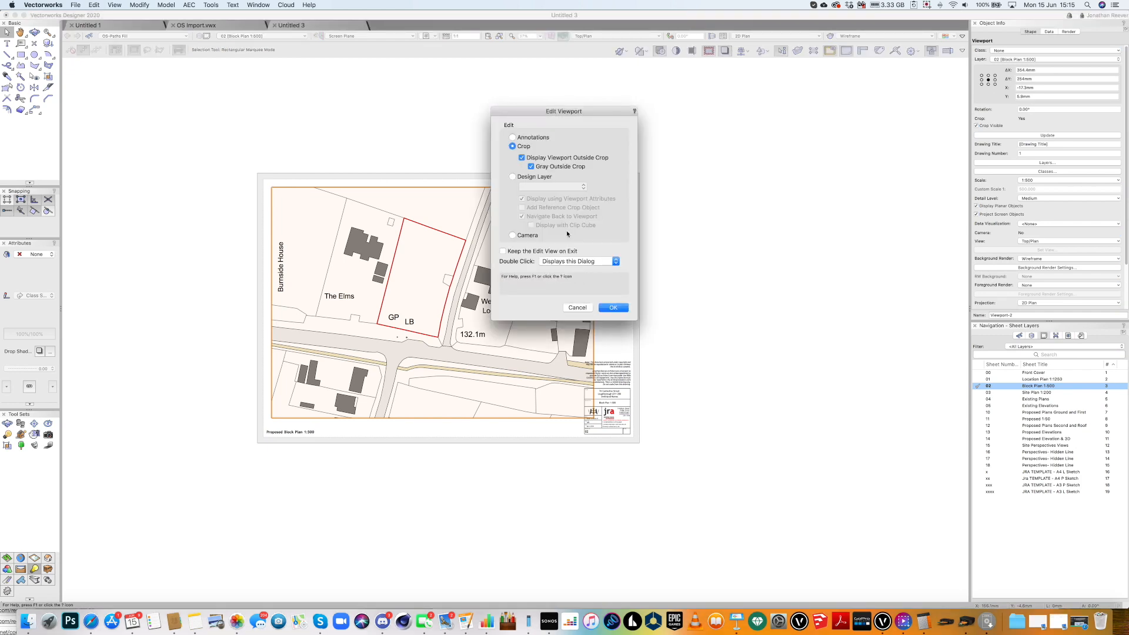
pyautogui.click(612, 307)
pyautogui.moveTo(592, 303); pyautogui.dragTo(579, 418)
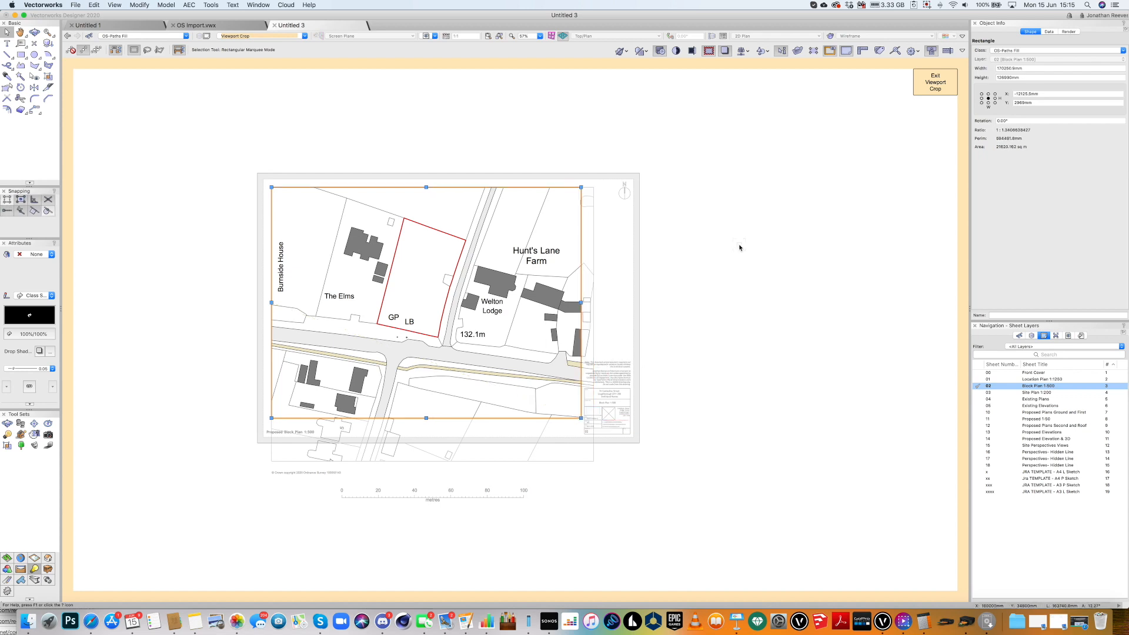
pyautogui.click(738, 246)
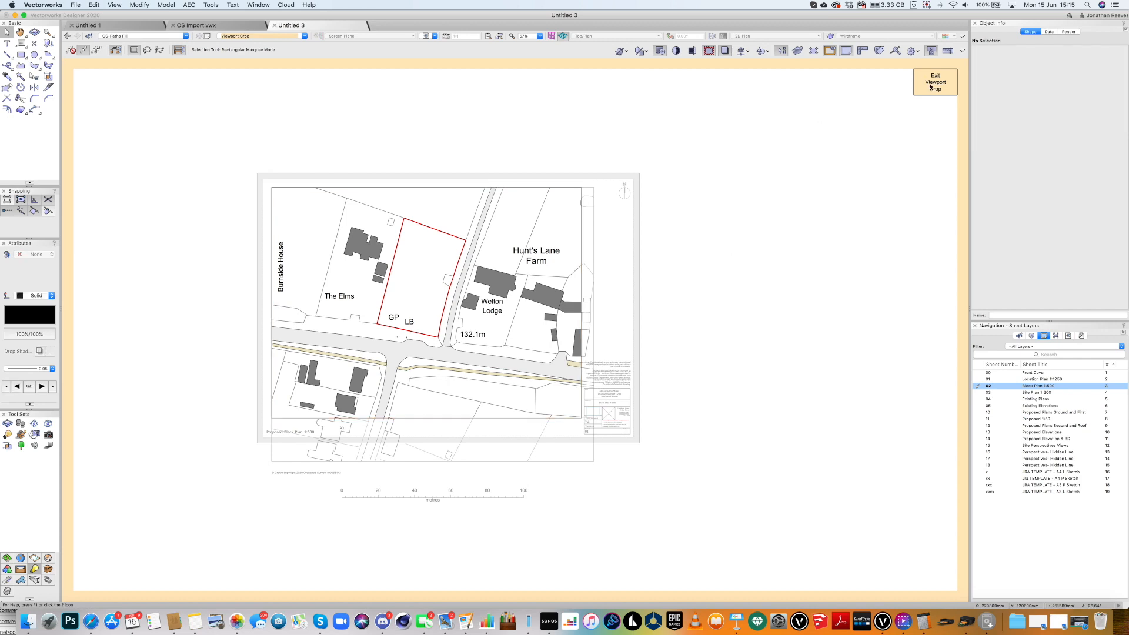
pyautogui.click(935, 83)
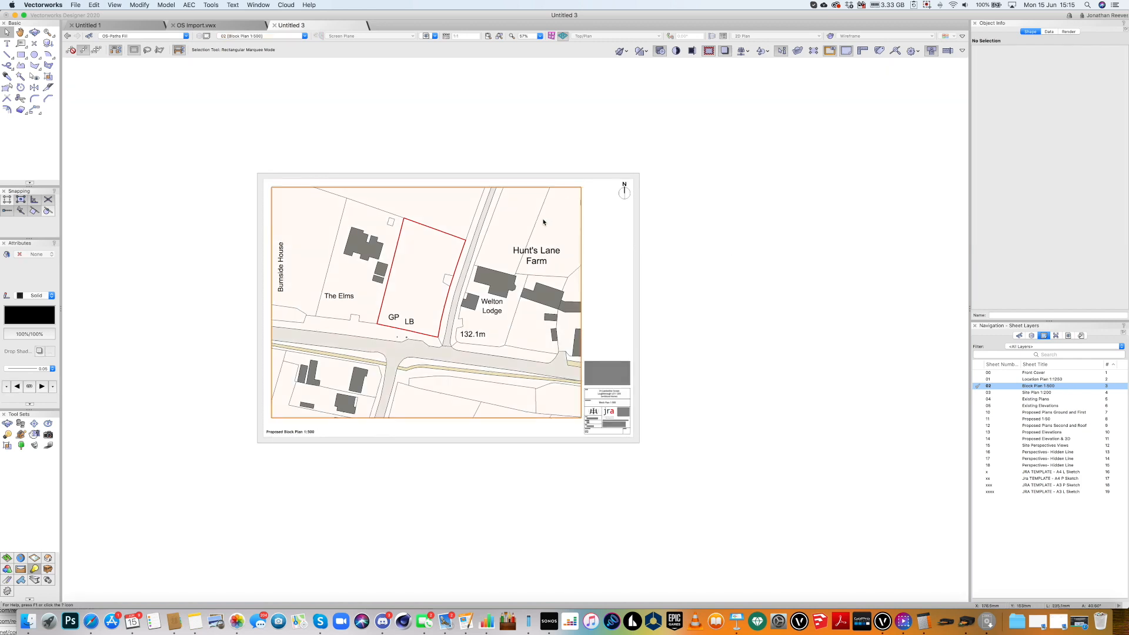
pyautogui.press('super+4')
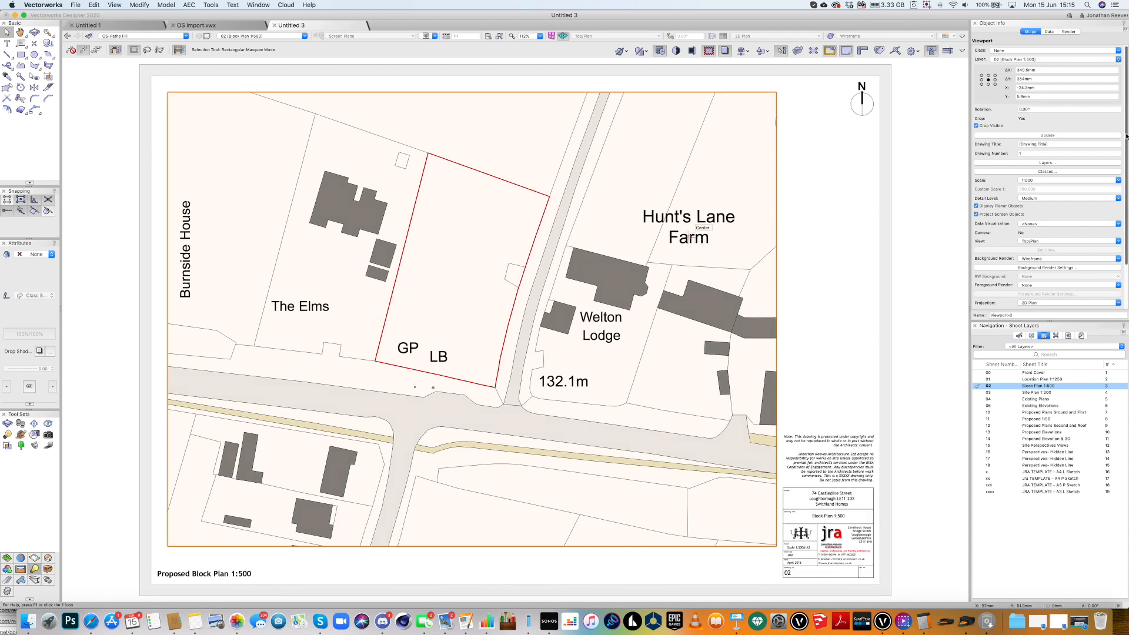
# Set the block plan viewport's Advanced Properties Text Scale to 0.5 and reselect the viewport.
pyautogui.scroll(-3, 1045, 272)
pyautogui.click(1046, 286)
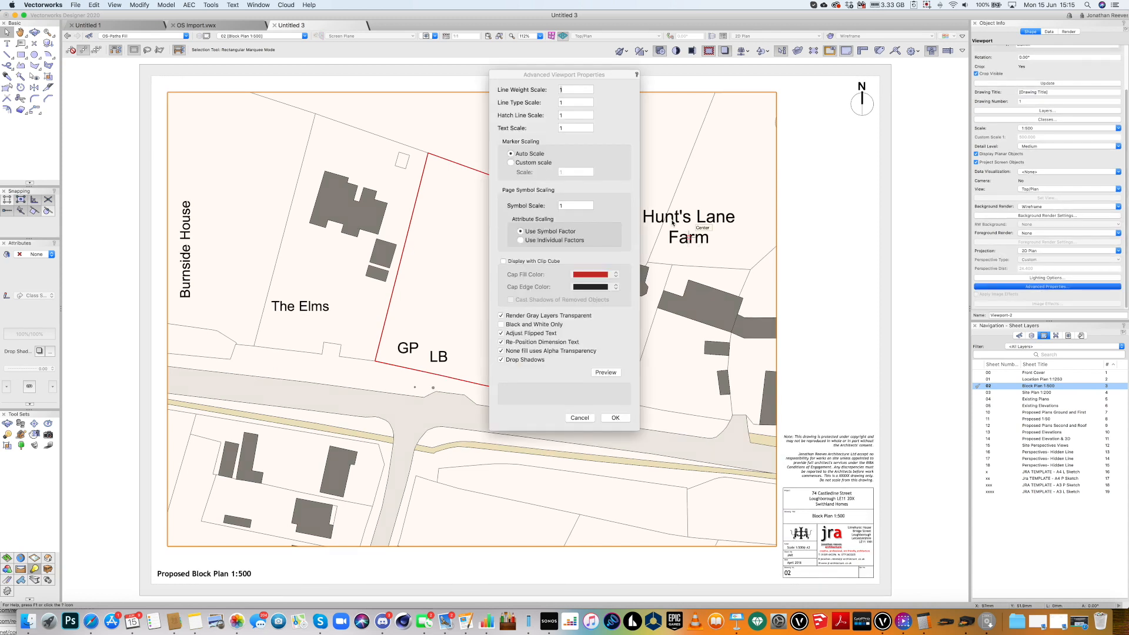
pyautogui.click(560, 128)
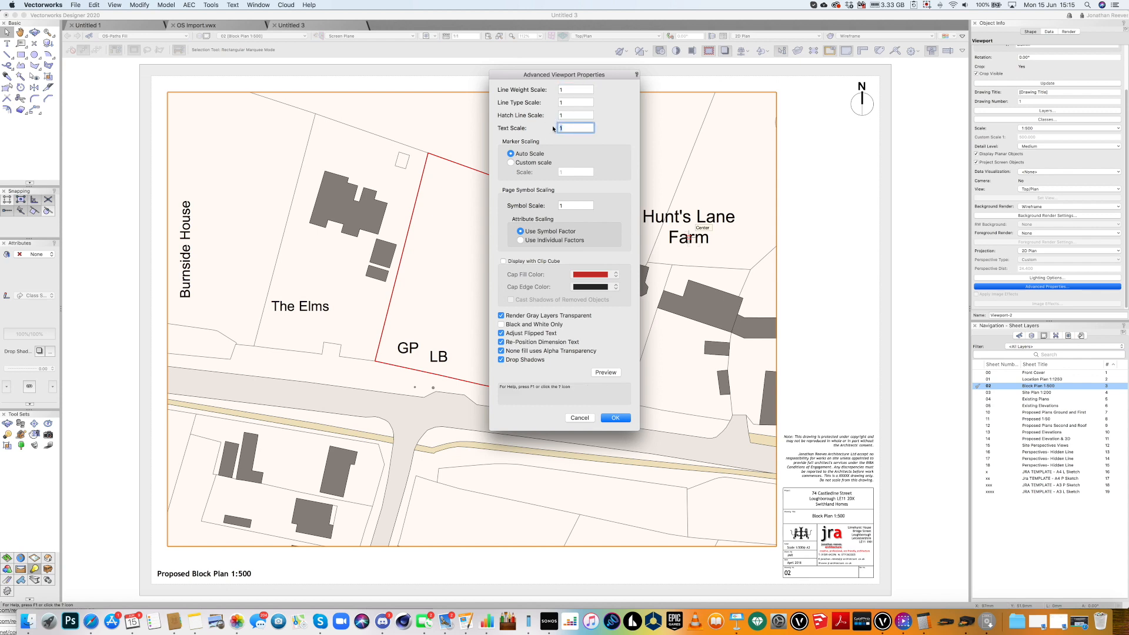
pyautogui.click(606, 372)
pyautogui.click(618, 419)
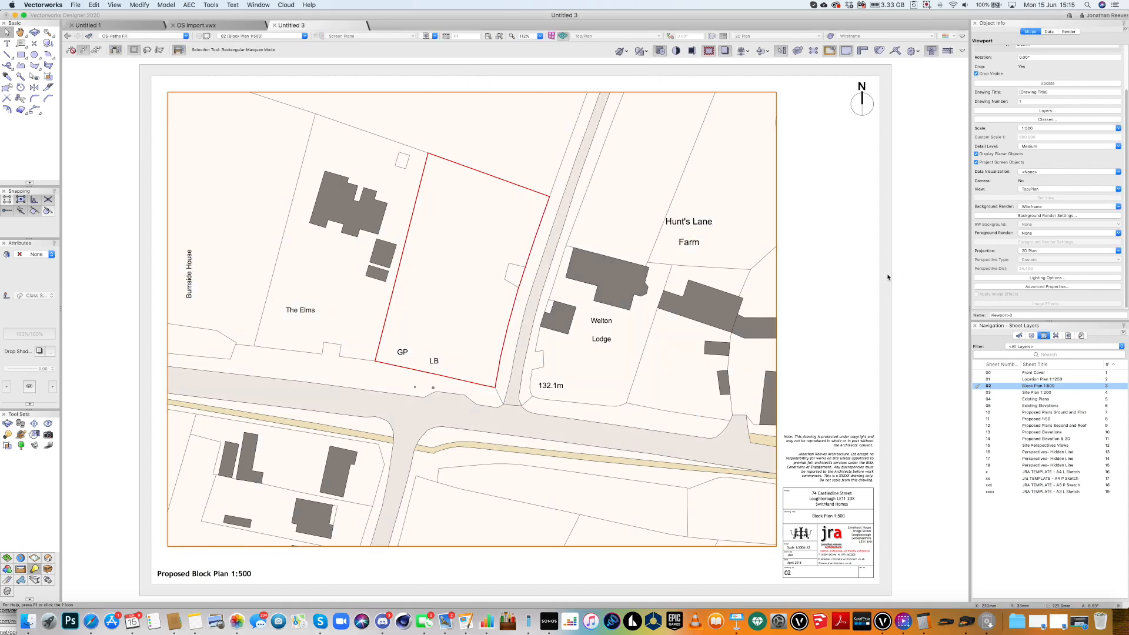
pyautogui.click(888, 277)
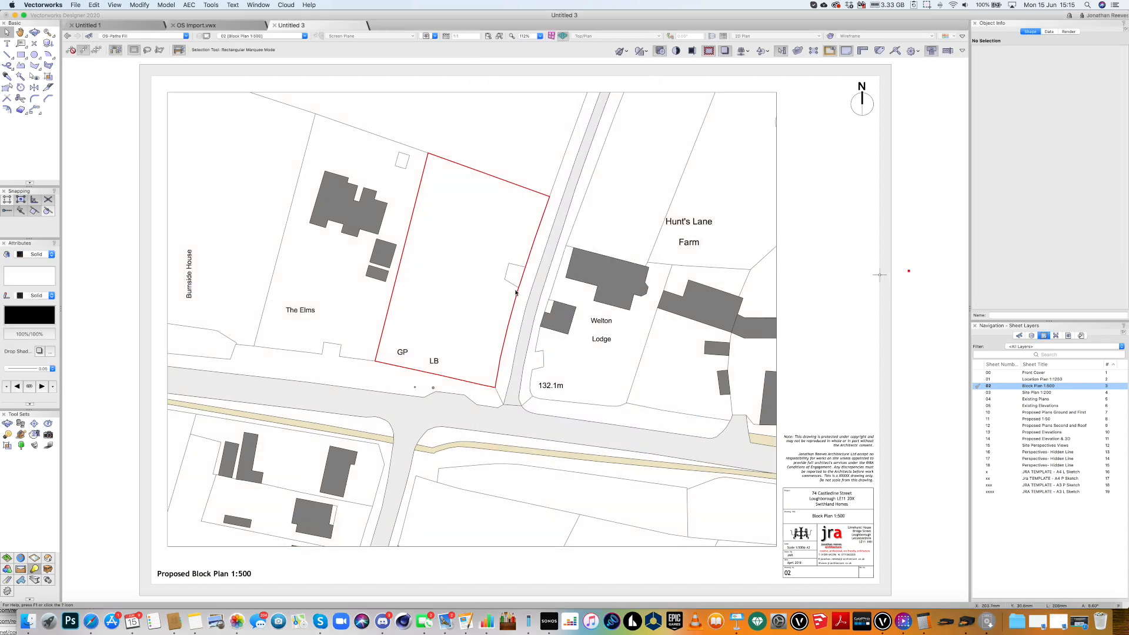
pyautogui.click(556, 320)
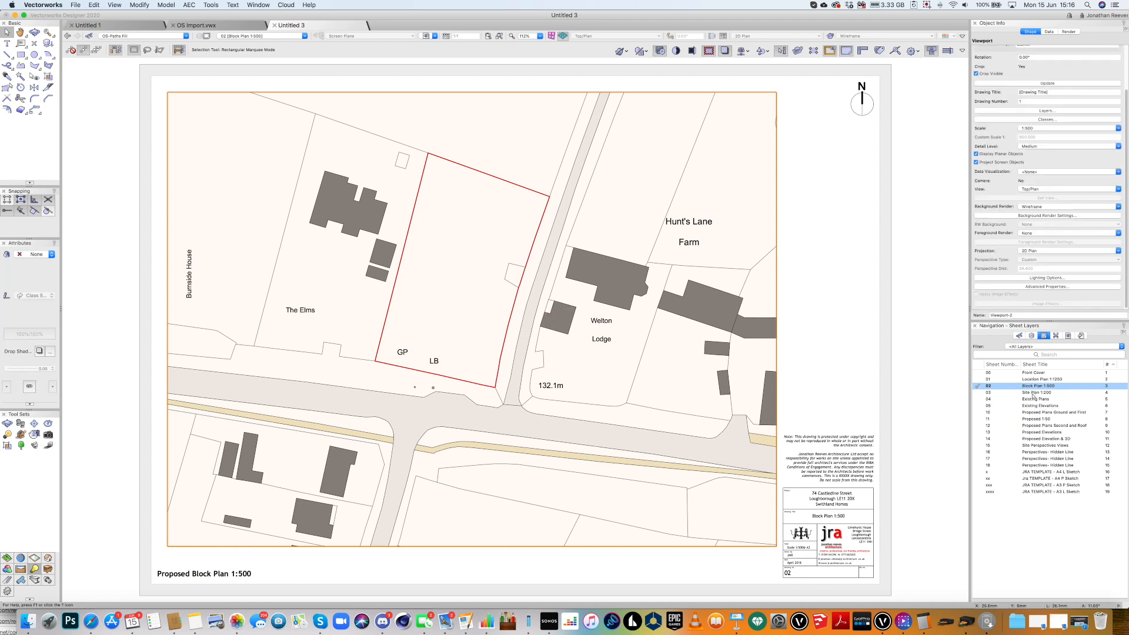
# Activate the 03 Site Plan 1:200 sheet and set its viewport scale to 1:200.
pyautogui.click(1032, 393)
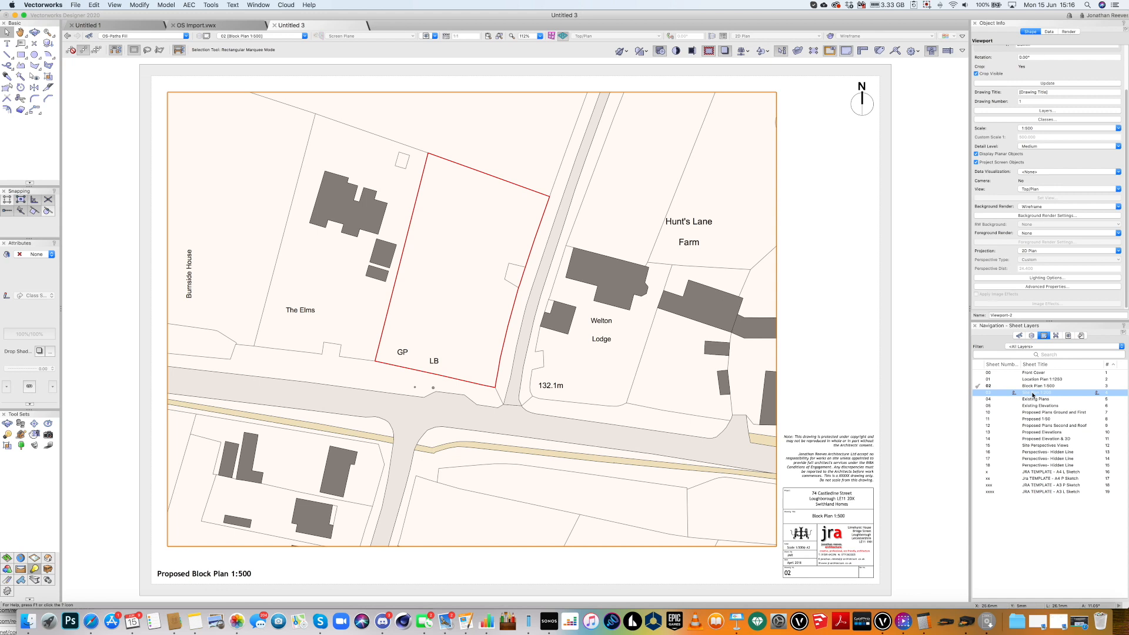
pyautogui.doubleClick(1032, 393)
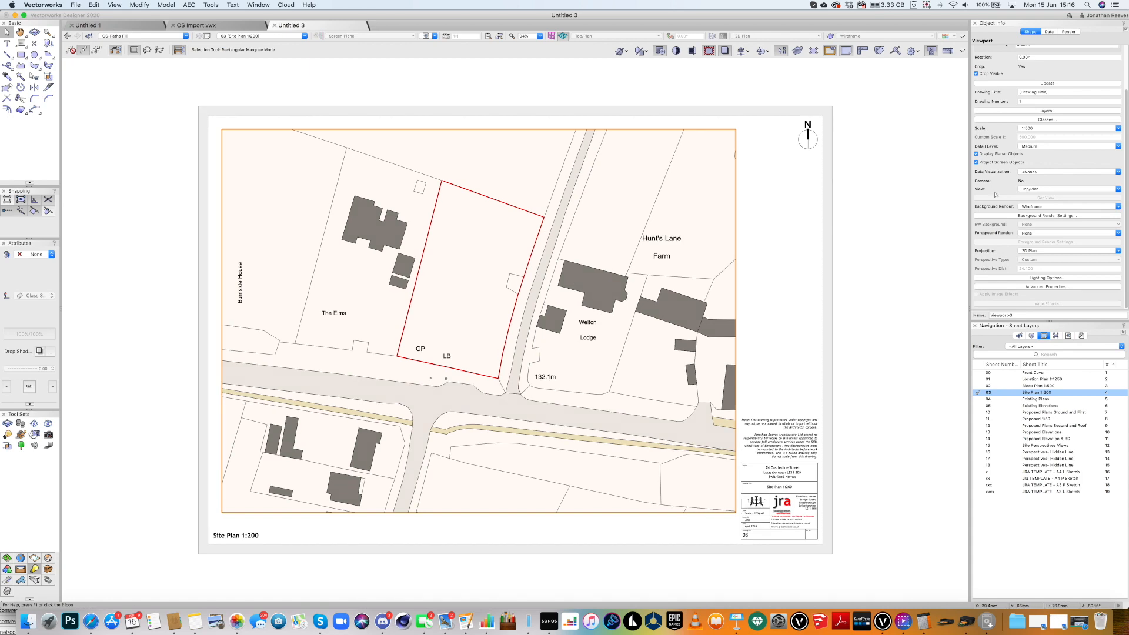
pyautogui.click(1038, 128)
pyautogui.scroll(-5, 479, 320)
pyautogui.scroll(-1, 481, 320)
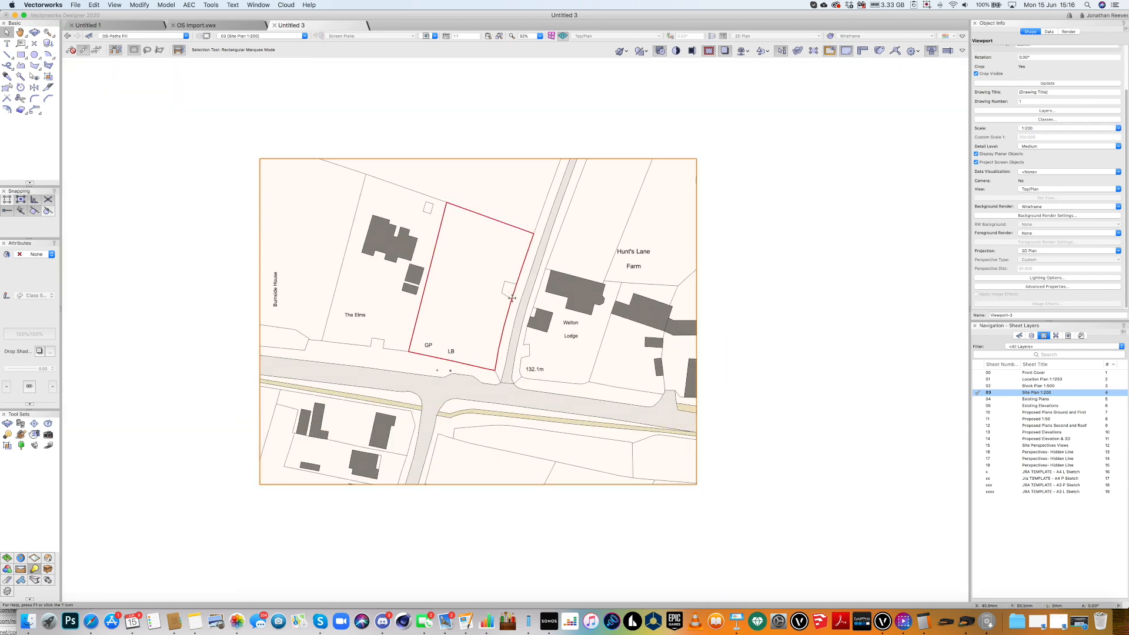
# Edit the site plan viewport's crop, shrinking it from the top-left and bottom-right corners.
pyautogui.doubleClick(511, 298)
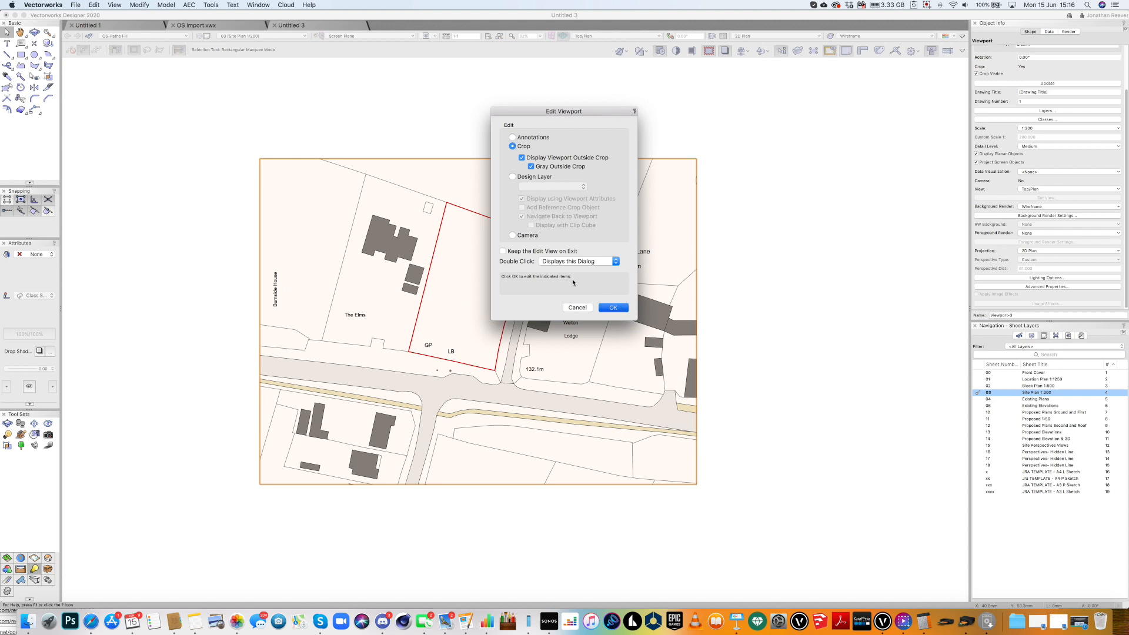
pyautogui.press('Return')
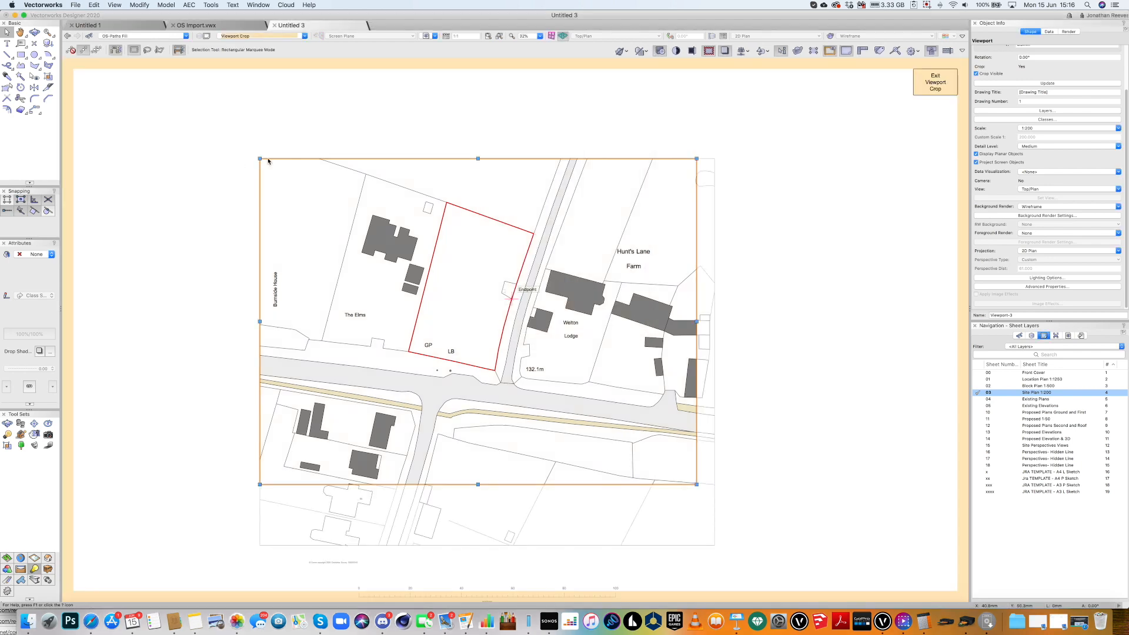
pyautogui.moveTo(339, 213); pyautogui.dragTo(386, 253)
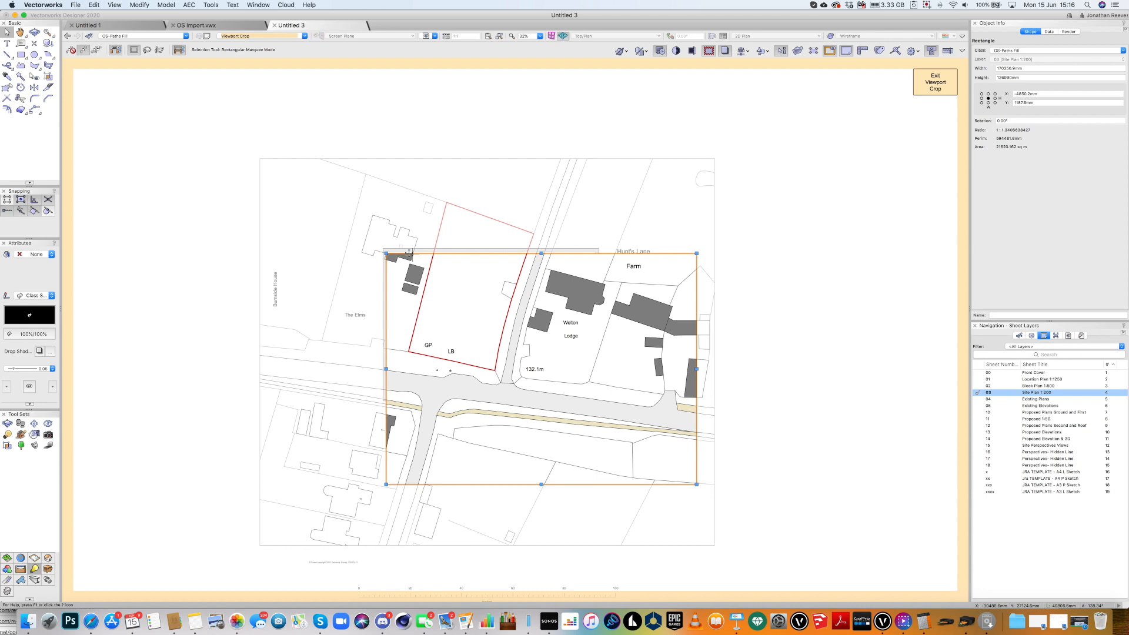
pyautogui.moveTo(697, 485); pyautogui.dragTo(697, 485)
pyautogui.moveTo(650, 435); pyautogui.dragTo(593, 396)
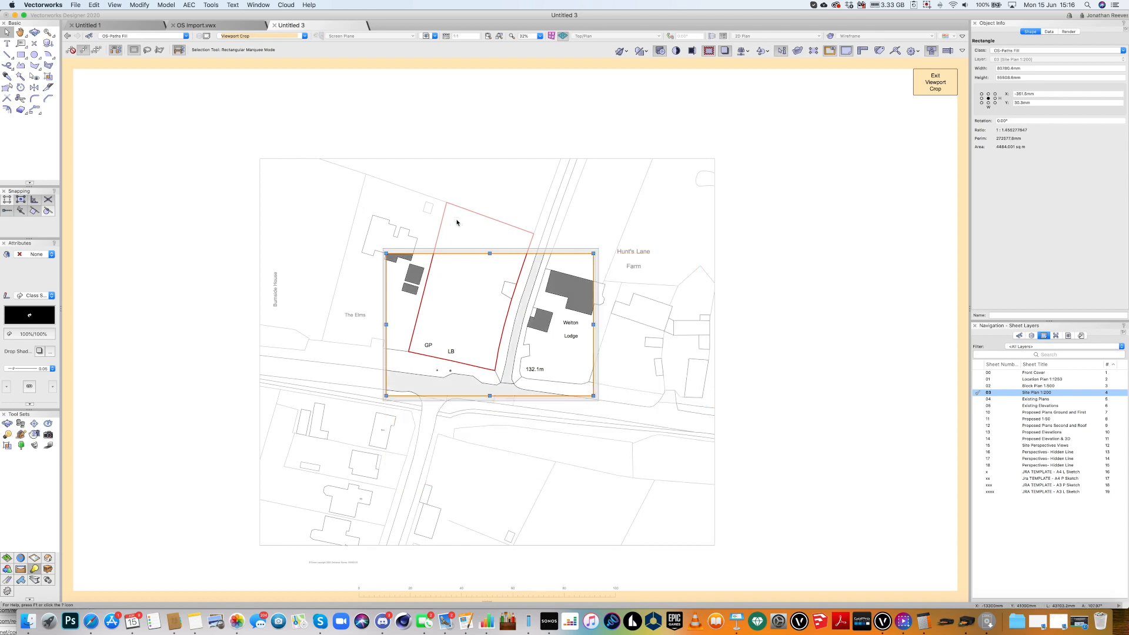
# Rotate the crop 90° into portrait and position it around the red site boundary.
pyautogui.moveTo(466, 253); pyautogui.dragTo(456, 205)
pyautogui.press('super+l')
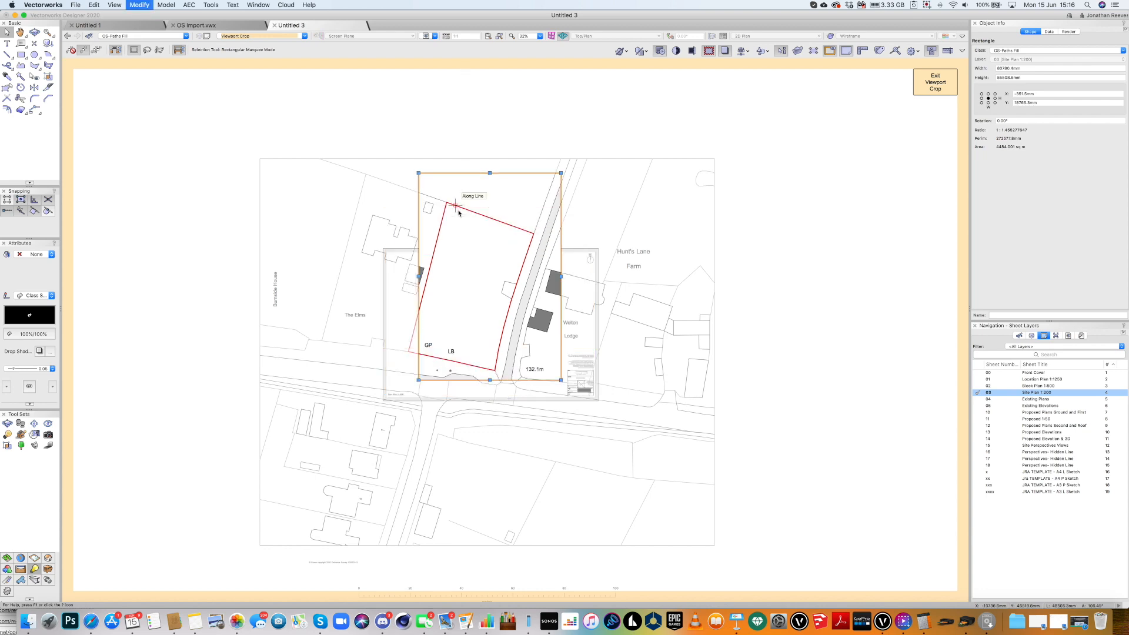
pyautogui.moveTo(452, 171); pyautogui.dragTo(435, 182)
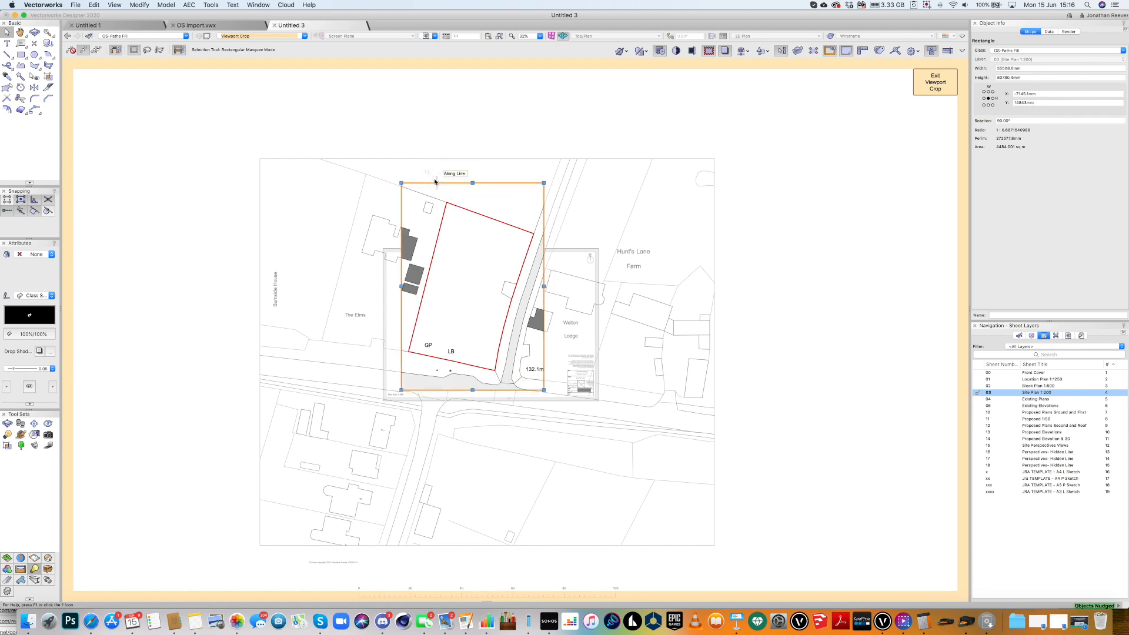
pyautogui.hotkey('shift', 'Right')
pyautogui.hotkey('shift', 'Right')
pyautogui.hotkey('shift', 'Right')
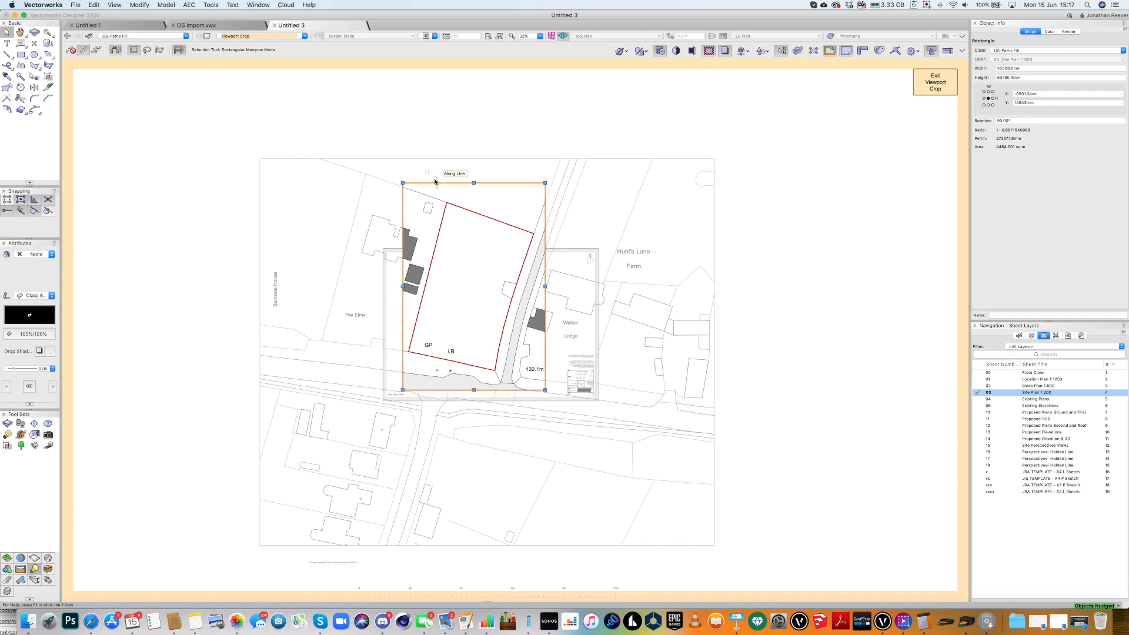
pyautogui.hotkey('shift', 'Right')
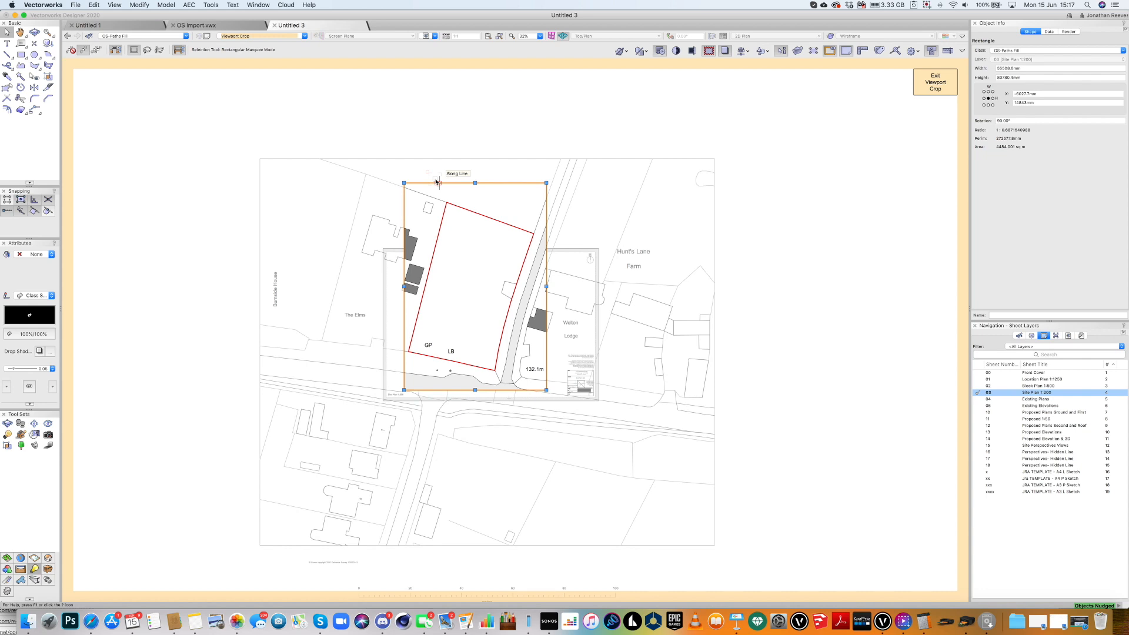
# Finish the crop, rotate the site plan viewport to 270° and move it into the sheet corner.
pyautogui.click(935, 83)
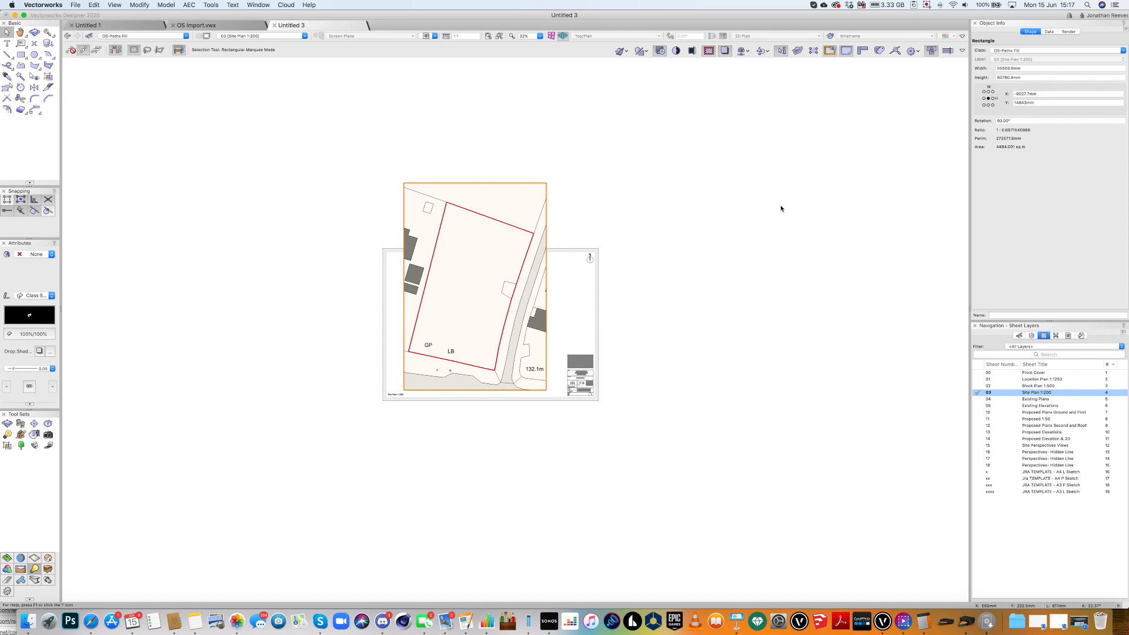
pyautogui.press('super+l')
pyautogui.press('super+l')
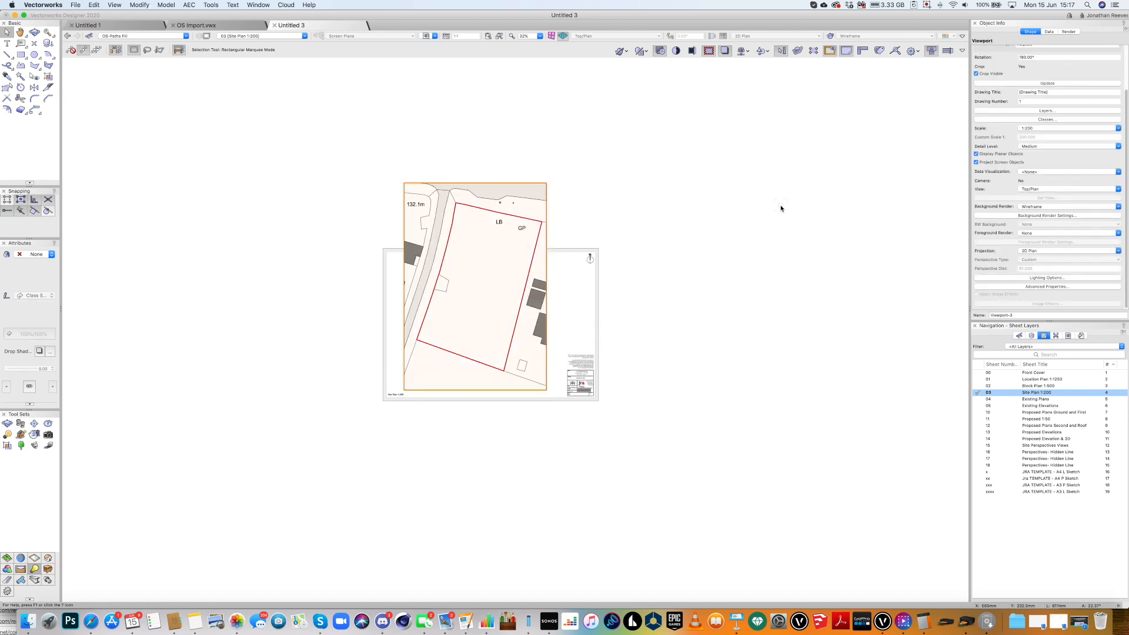
pyautogui.click(359, 389)
pyautogui.moveTo(371, 358); pyautogui.dragTo(387, 395)
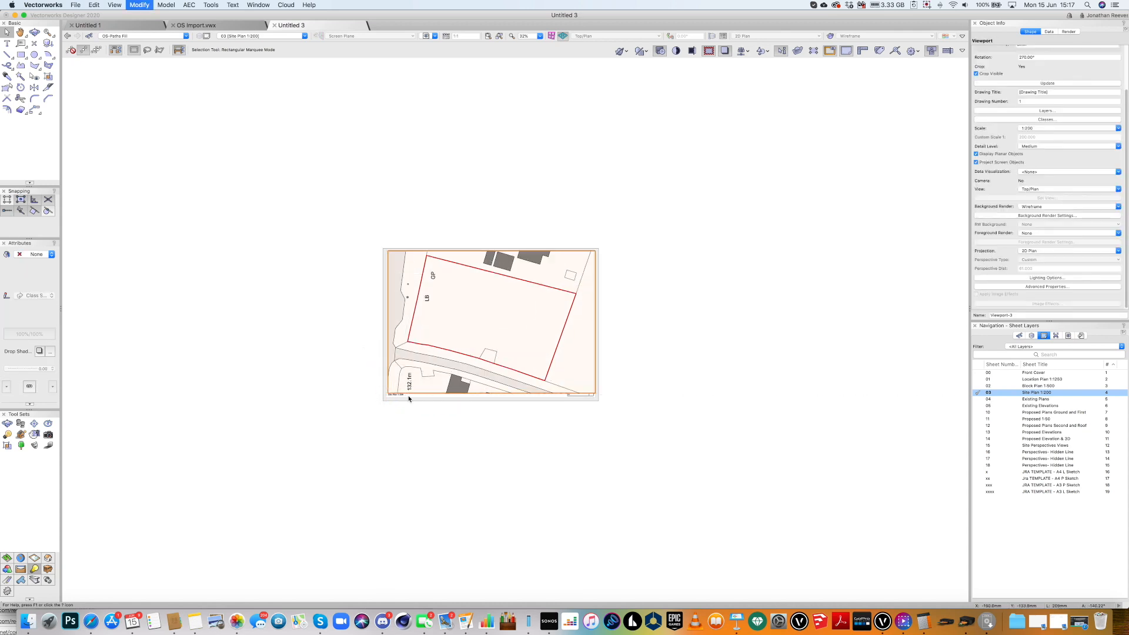
pyautogui.press('c')
pyautogui.moveTo(372, 214); pyautogui.dragTo(661, 481)
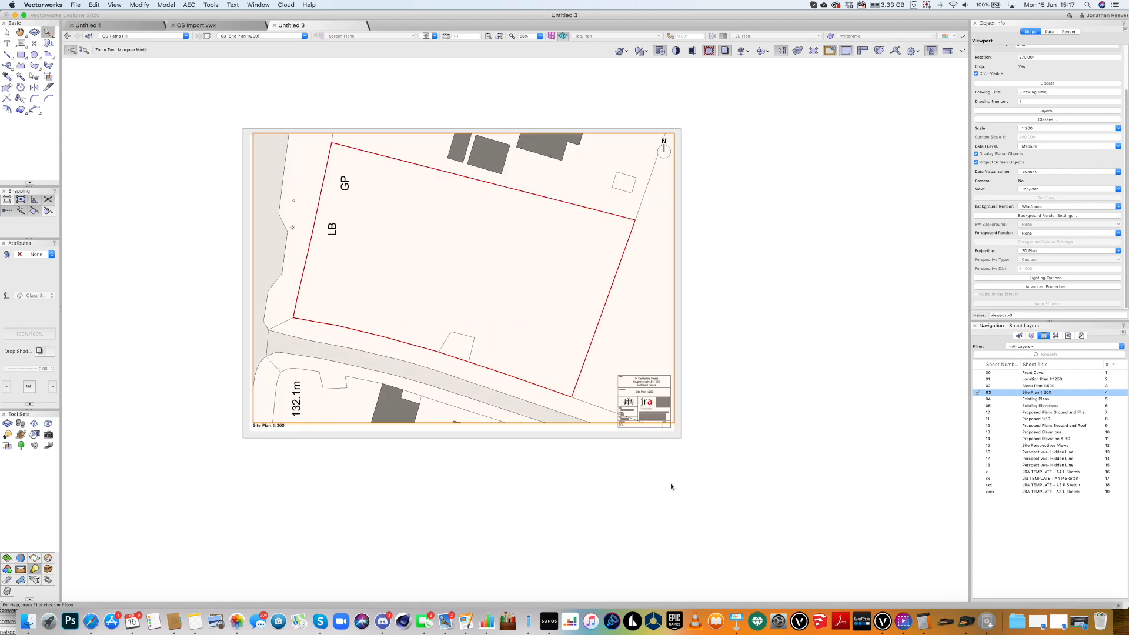
pyautogui.press('x')
# Extend the viewport crop down-left to the sheet frame, then select the title block.
pyautogui.click(588, 495)
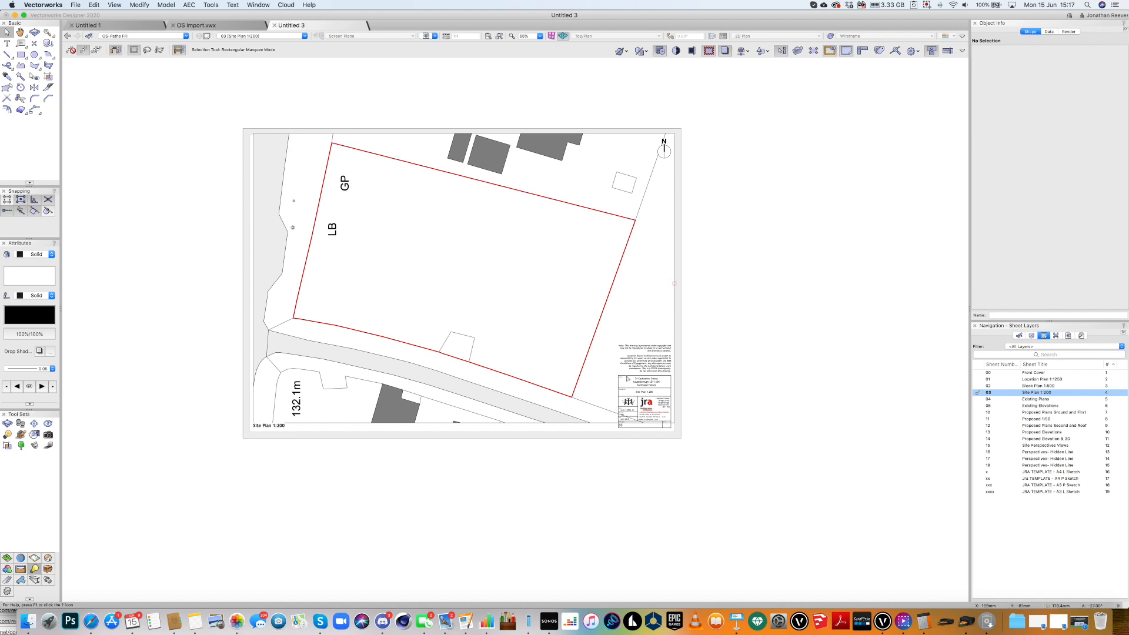
pyautogui.click(624, 374)
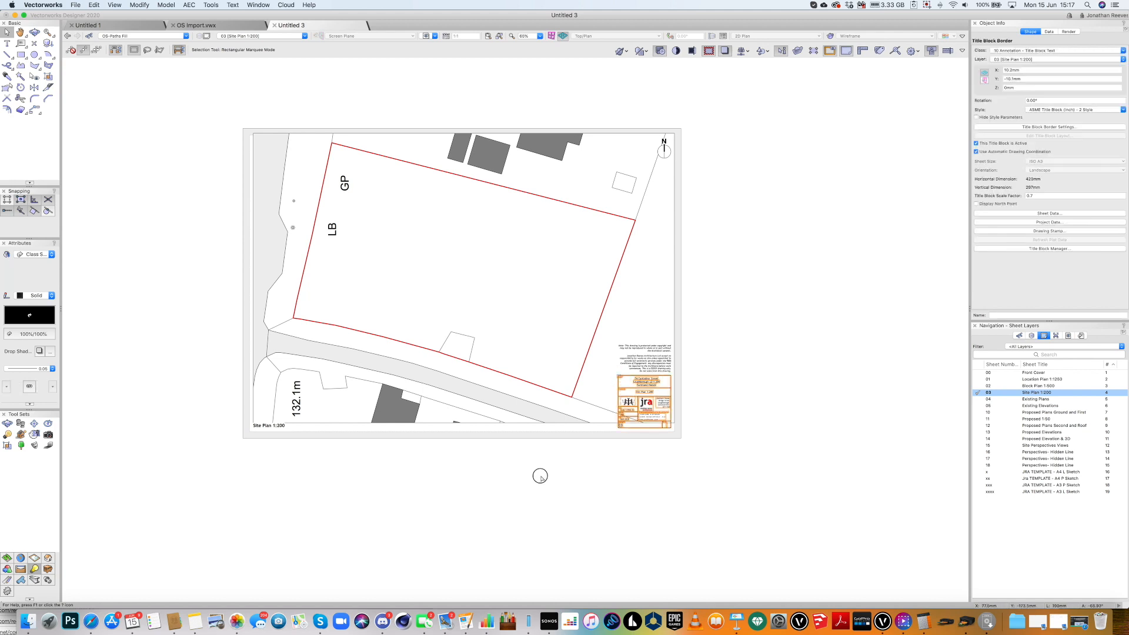
pyautogui.click(540, 475)
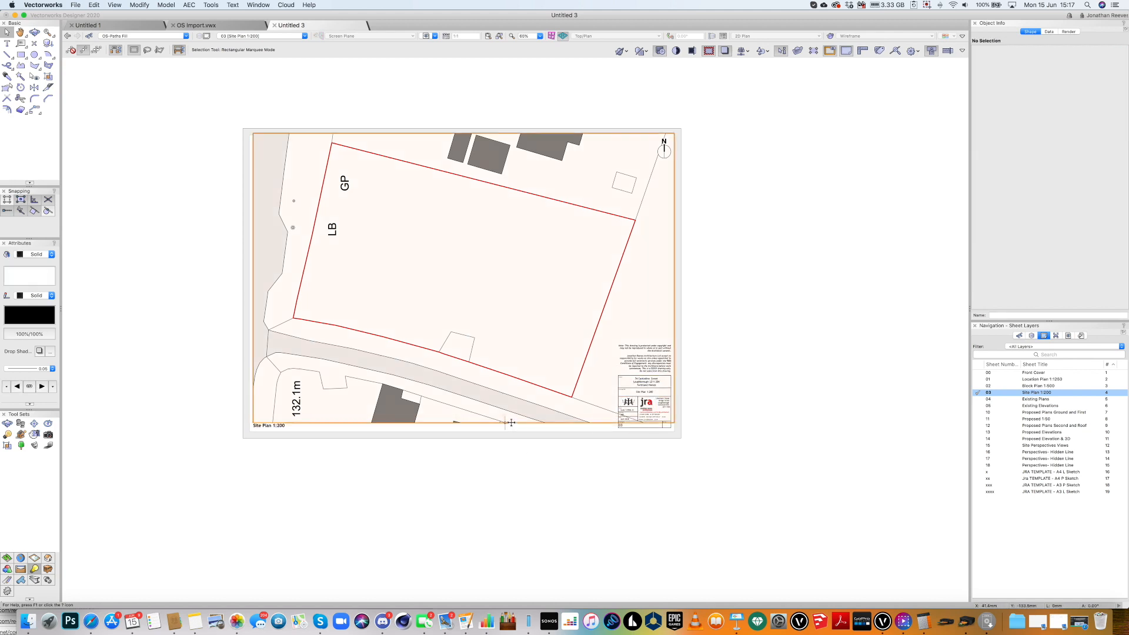
pyautogui.click(511, 422)
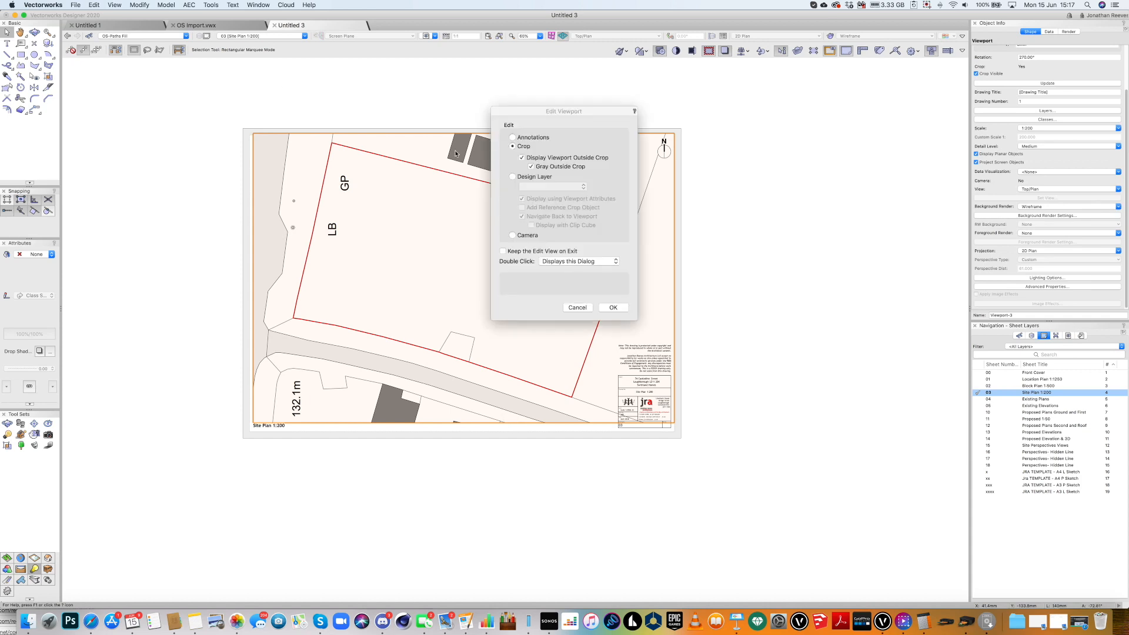
pyautogui.press('Return')
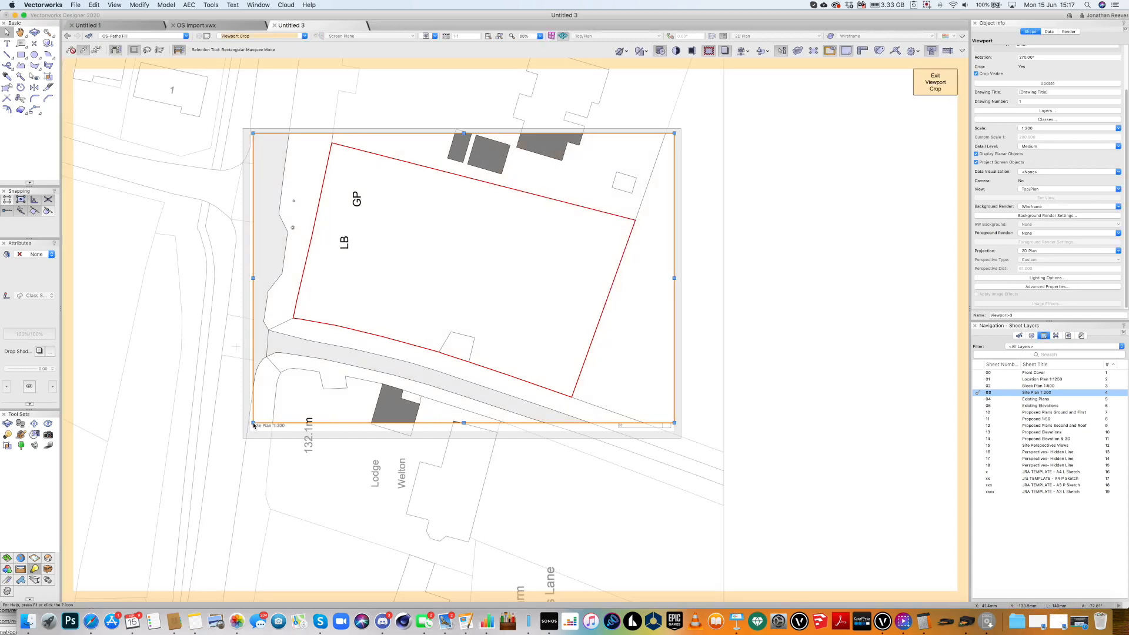
pyautogui.click(252, 423)
pyautogui.moveTo(247, 432); pyautogui.dragTo(249, 431)
pyautogui.click(940, 83)
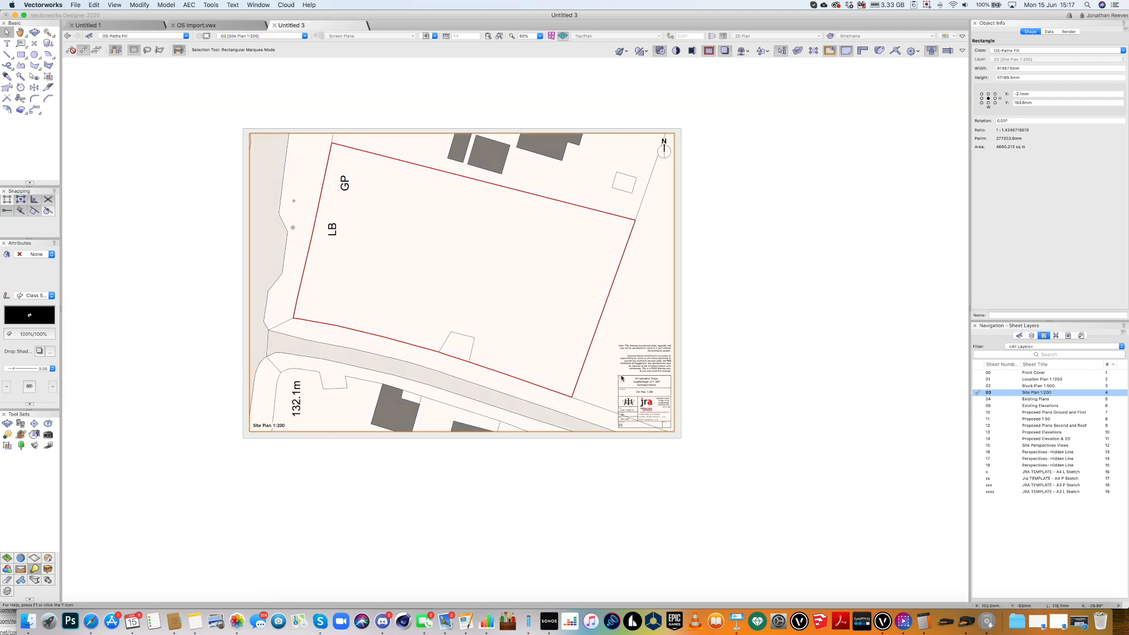
pyautogui.click(621, 378)
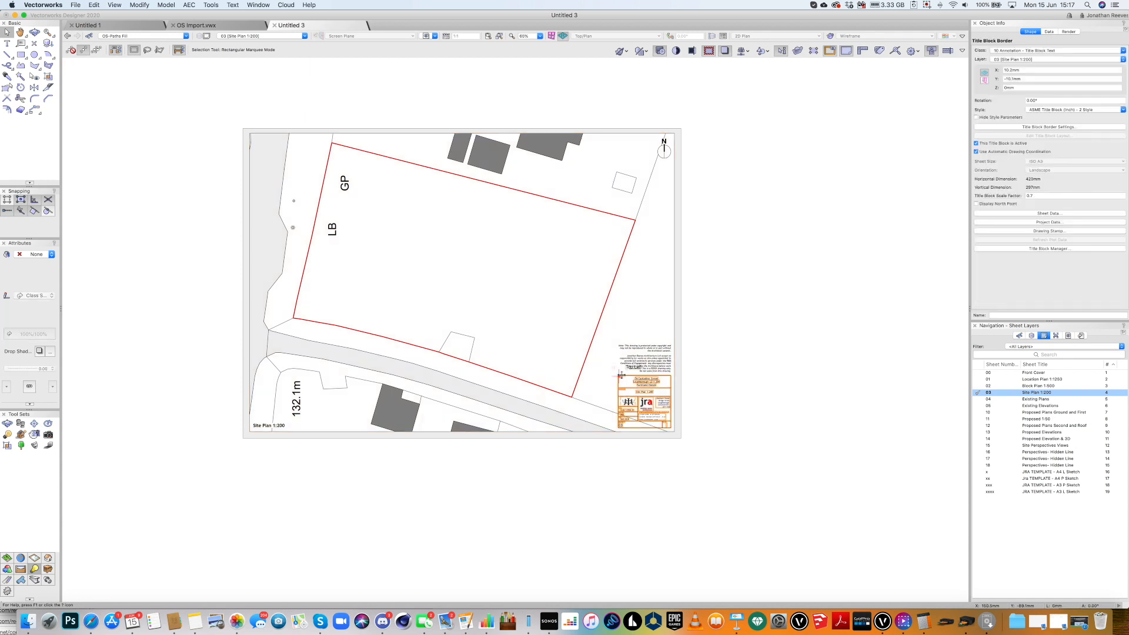
# Draw a rectangle over the title block and set its class to None.
pyautogui.press('r')
pyautogui.click(623, 379)
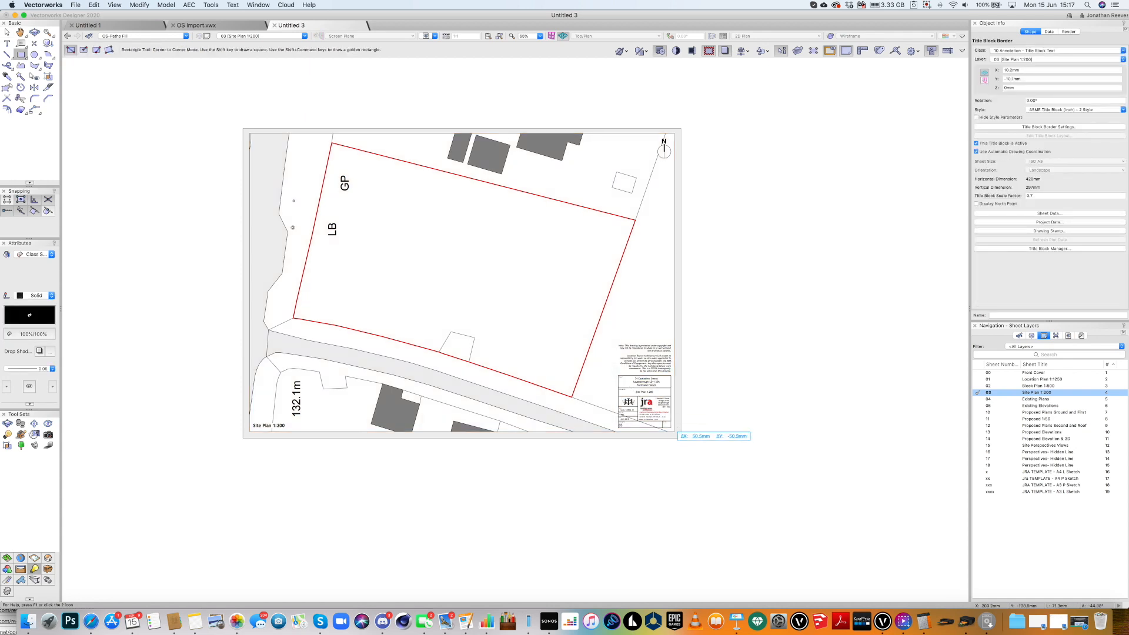
pyautogui.click(671, 428)
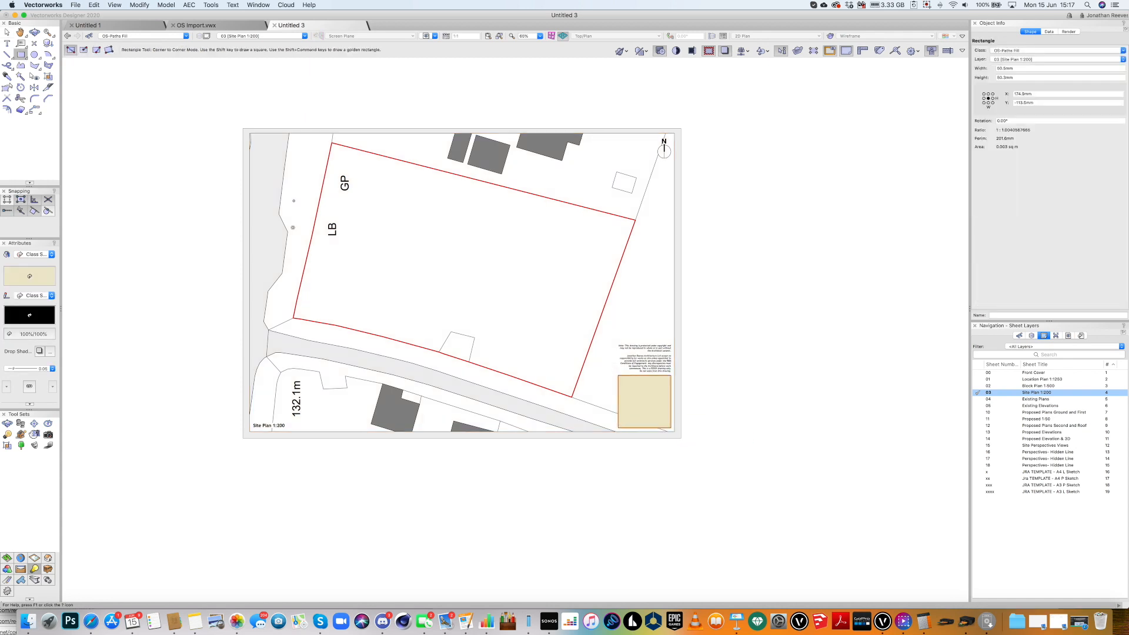
pyautogui.click(1023, 50)
pyautogui.scroll(5, 1021, 142)
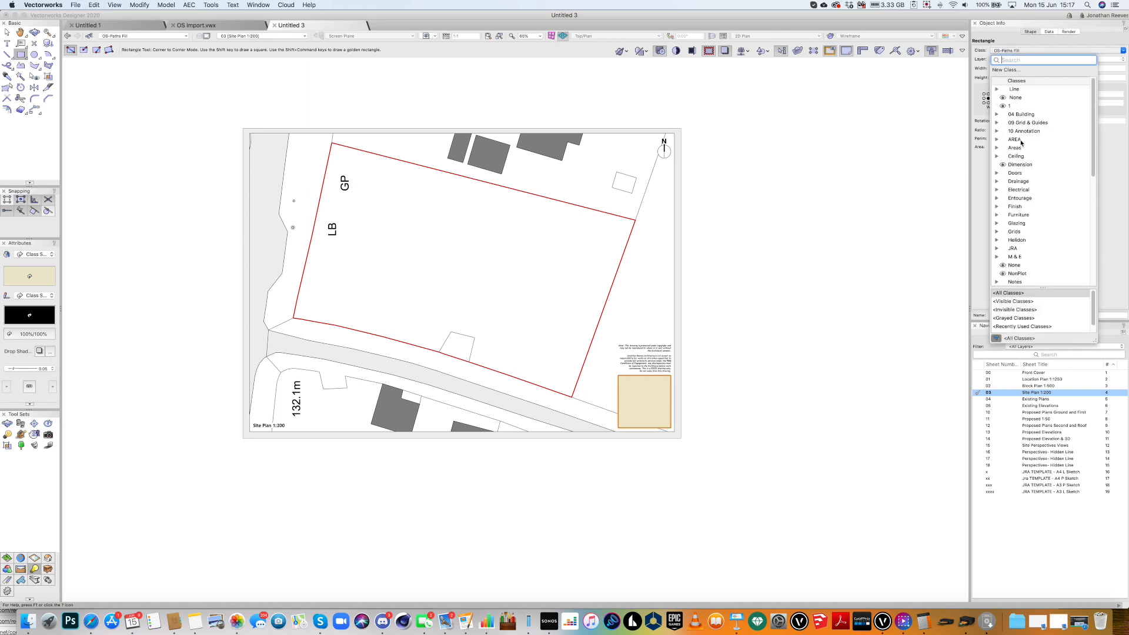
pyautogui.click(1014, 97)
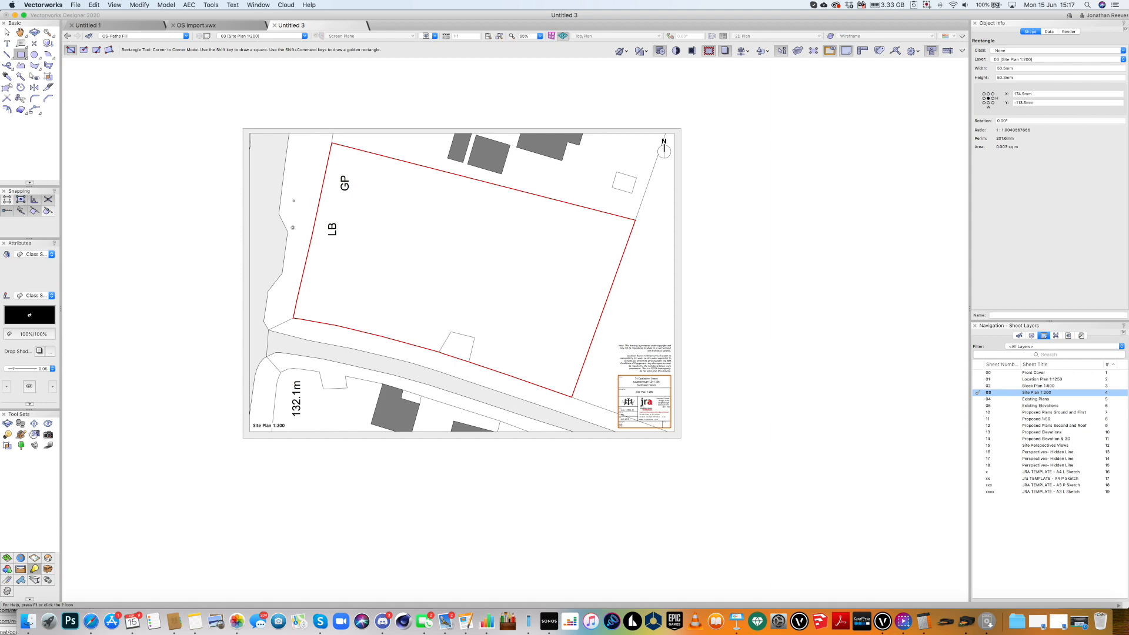
# Give the rectangle a solid fill, send it behind the title block, and fit the sheet page.
pyautogui.click(50, 253)
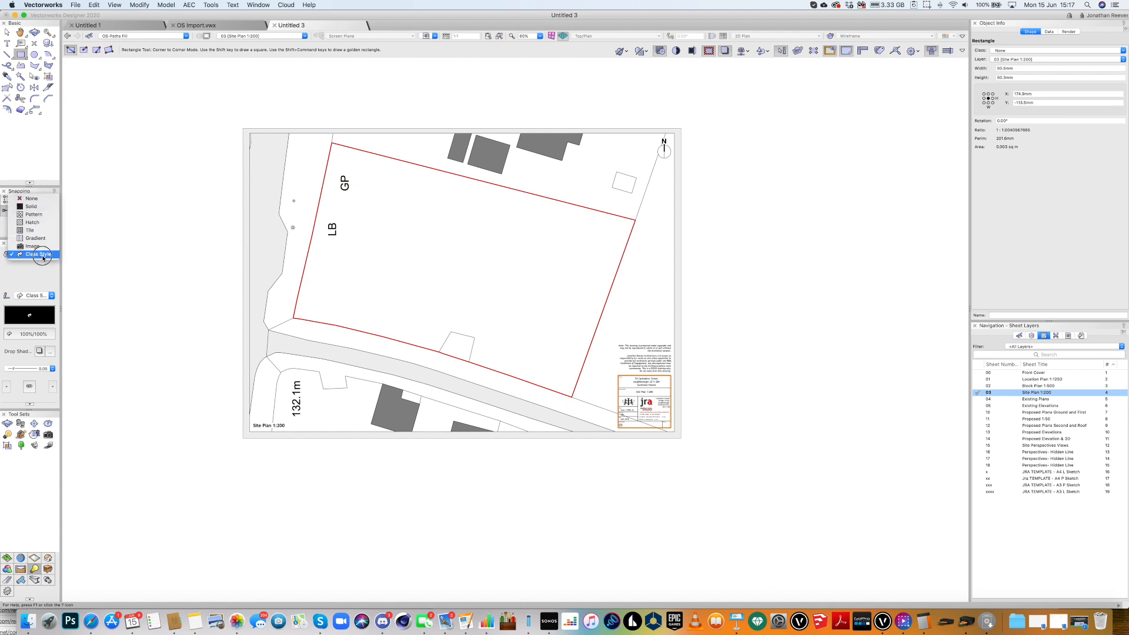
pyautogui.click(36, 209)
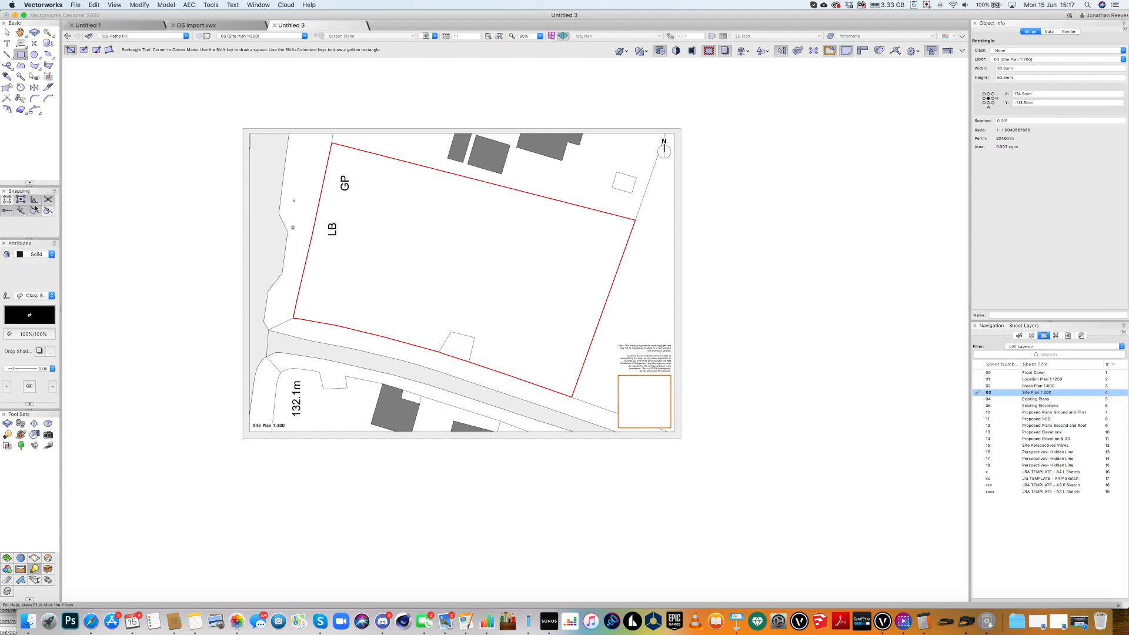
pyautogui.press('super+b')
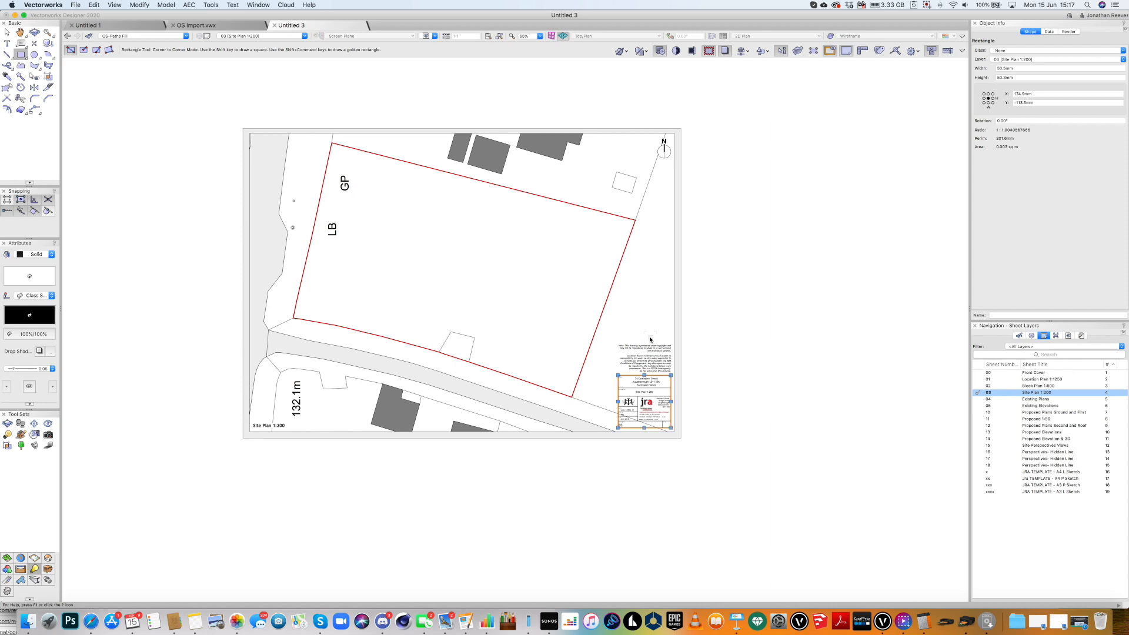
pyautogui.press('z')
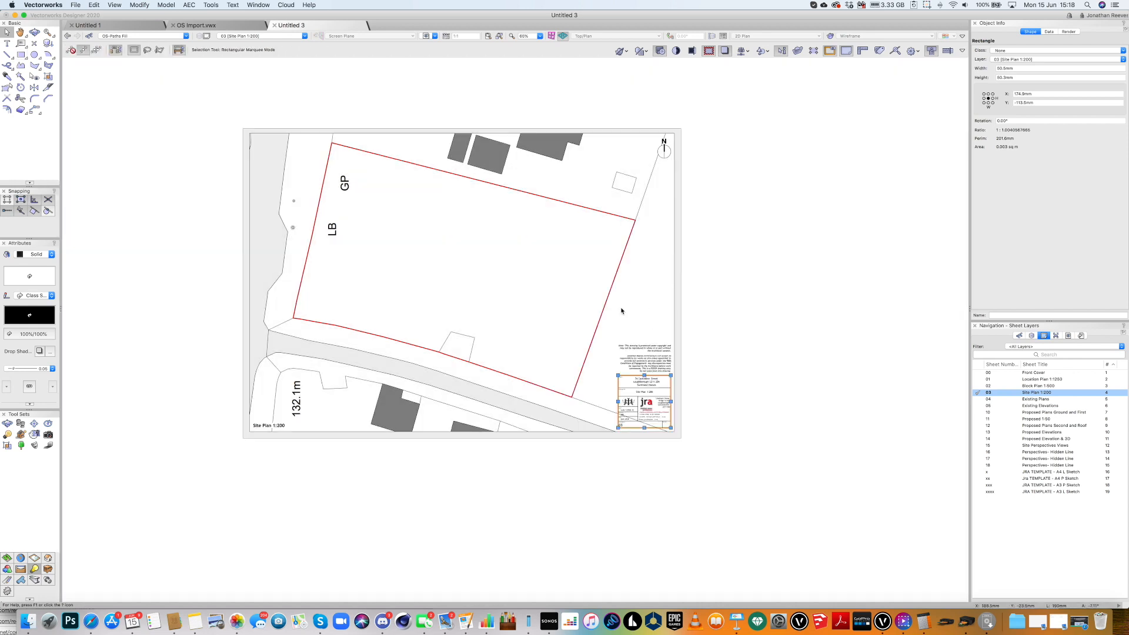
pyautogui.press('x')
pyautogui.click(608, 304)
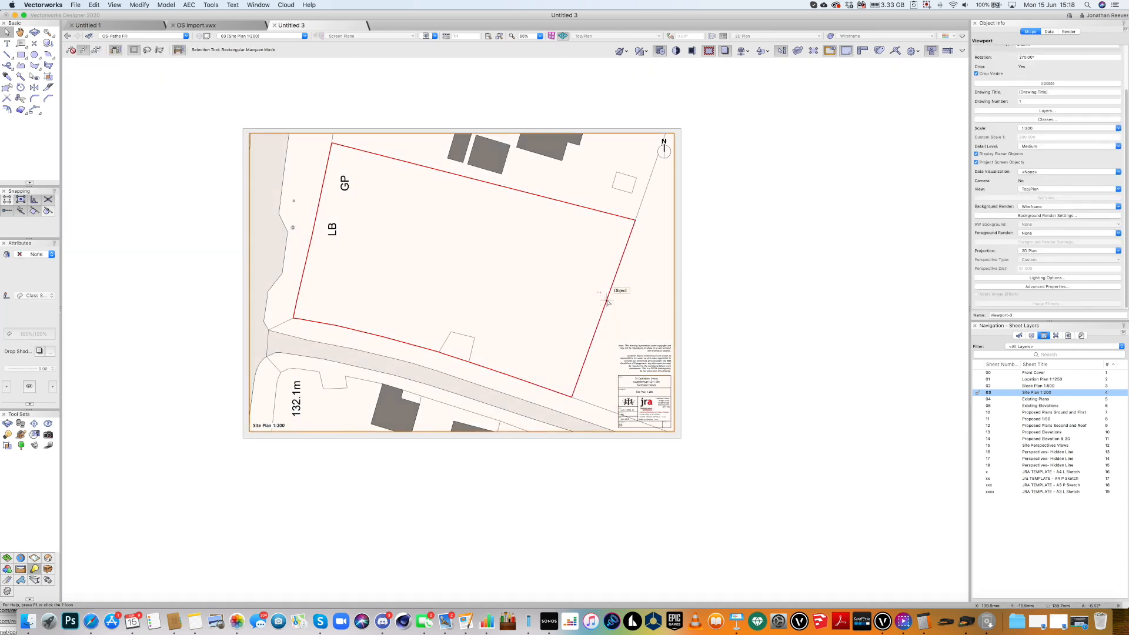
pyautogui.click(787, 337)
pyautogui.press('super+6')
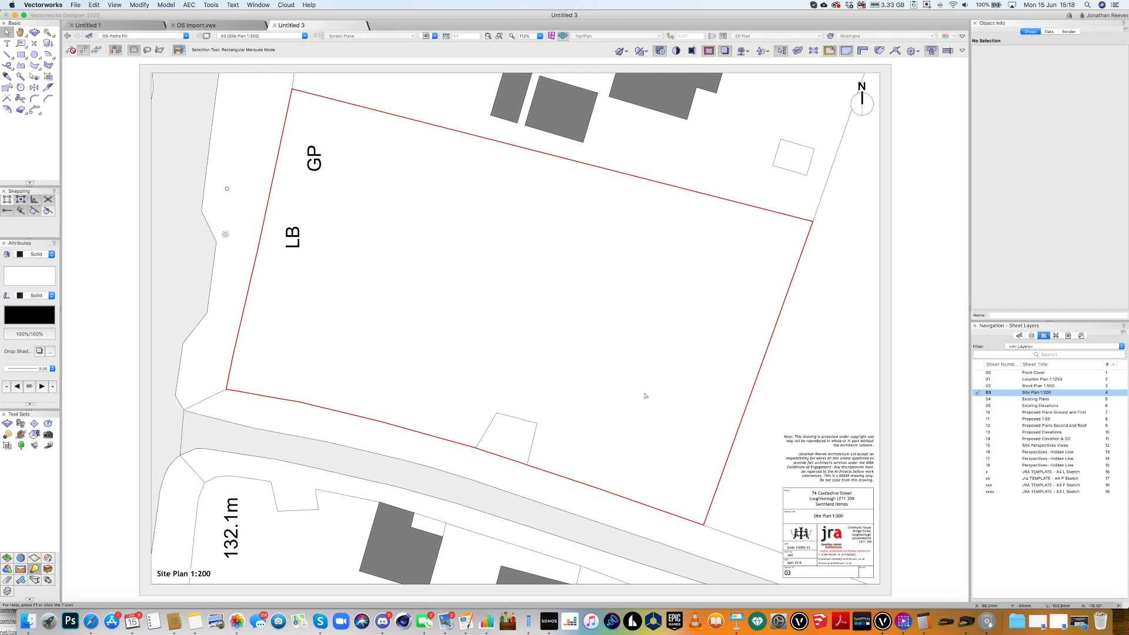
# Save the drawing as Welton Lodge 2.vwx.
pyautogui.press('super+s')
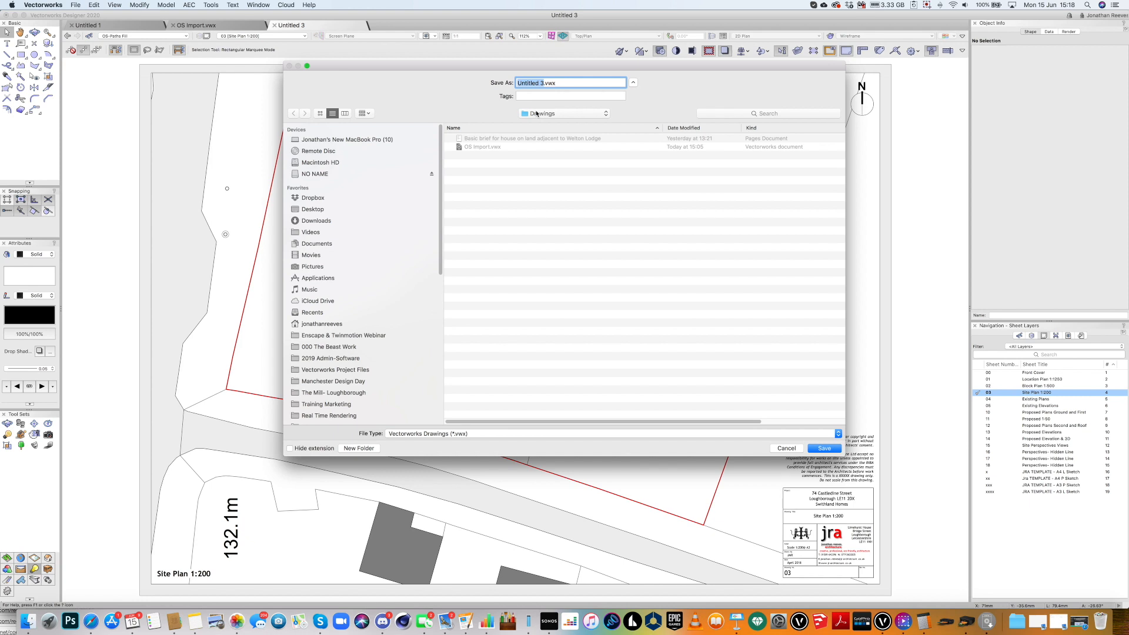
pyautogui.write('Welton Lodge')
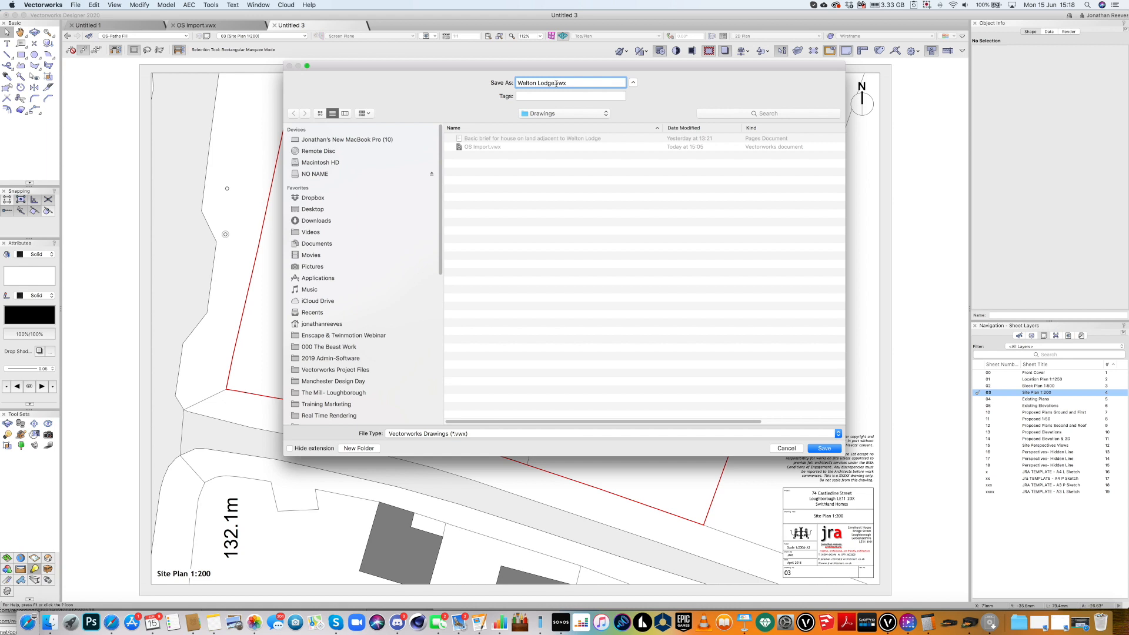
pyautogui.write('2')
pyautogui.click(820, 449)
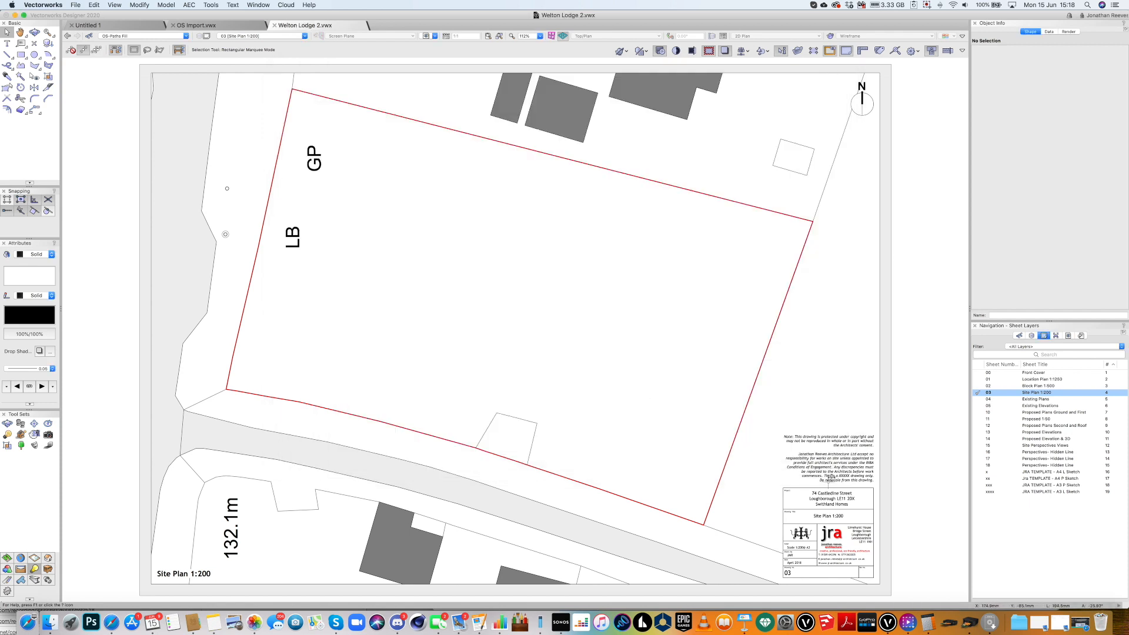
pyautogui.click(827, 494)
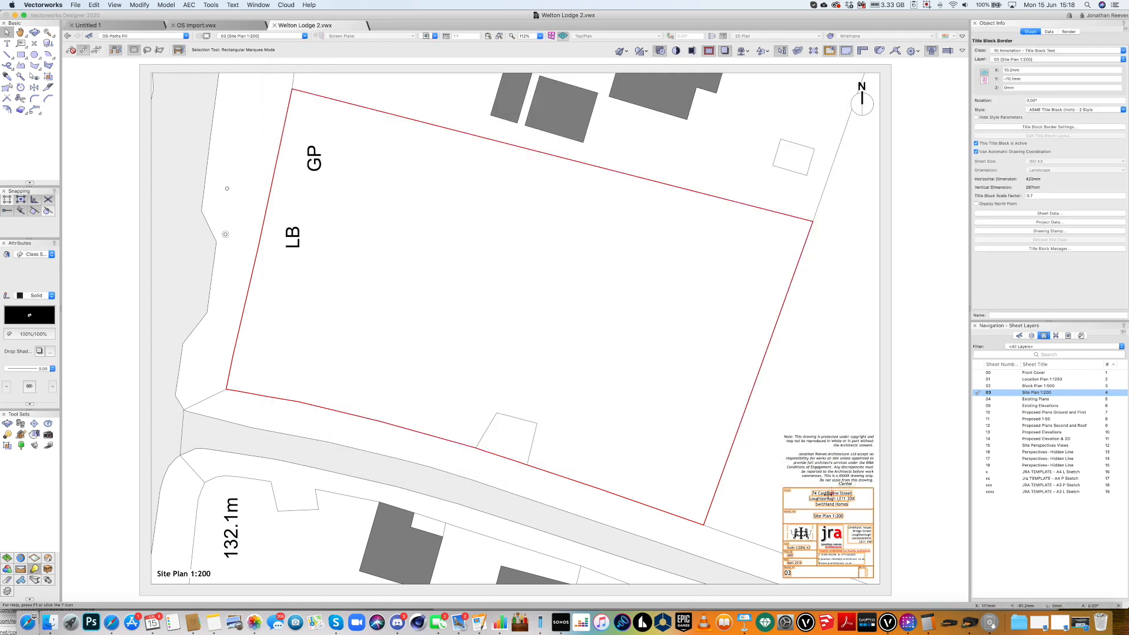
# Open the title block's Project Data settings.
pyautogui.press('super+6')
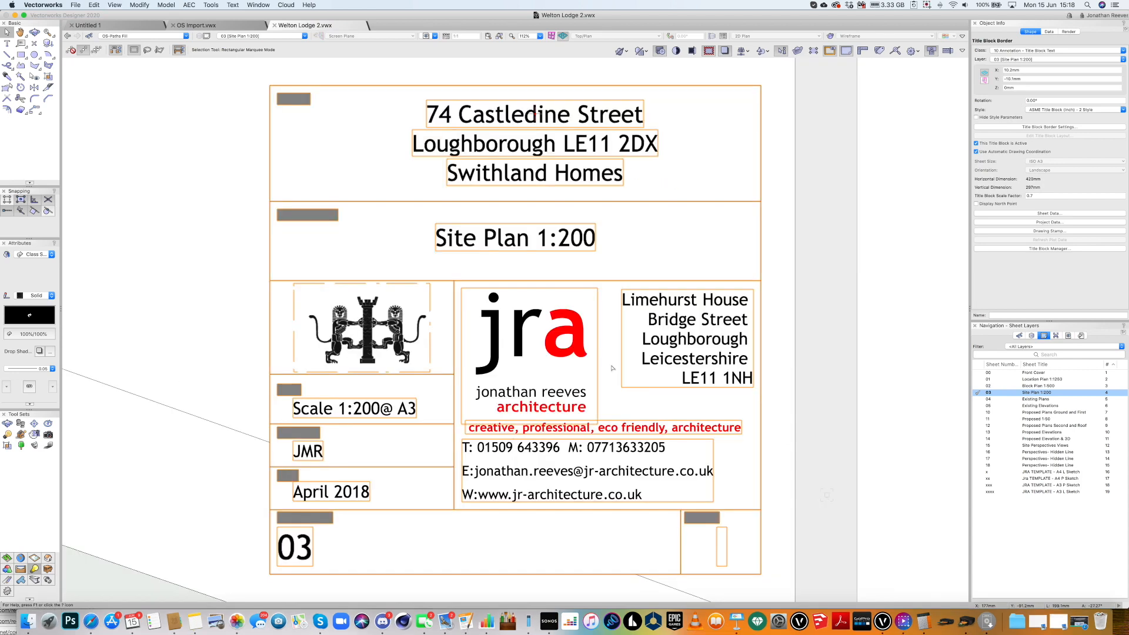
pyautogui.doubleClick(529, 150)
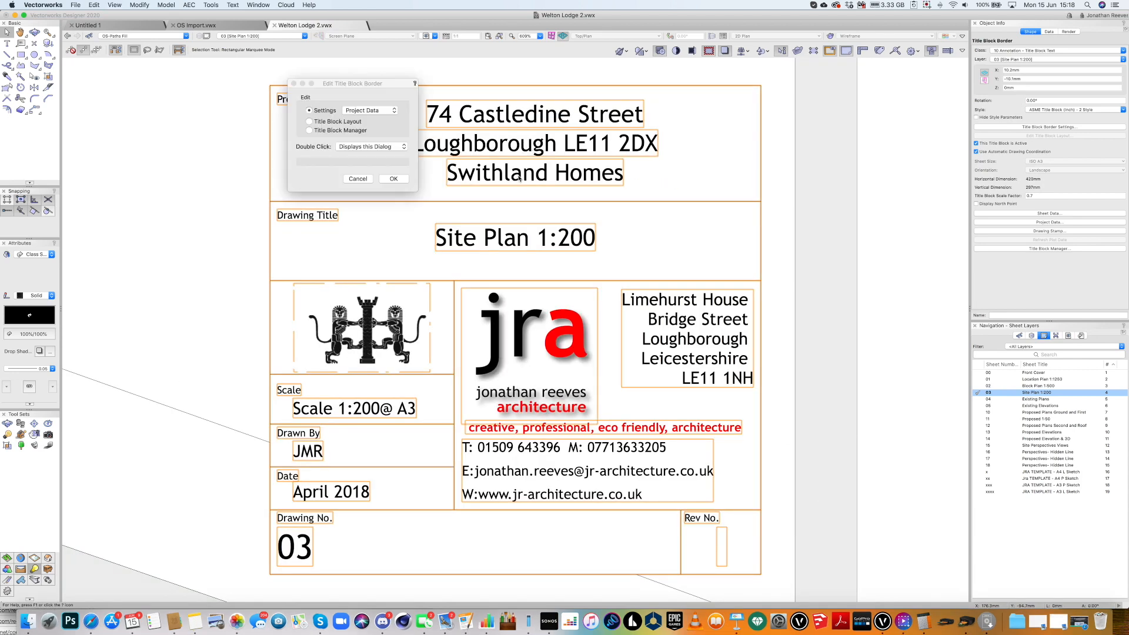
pyautogui.click(370, 111)
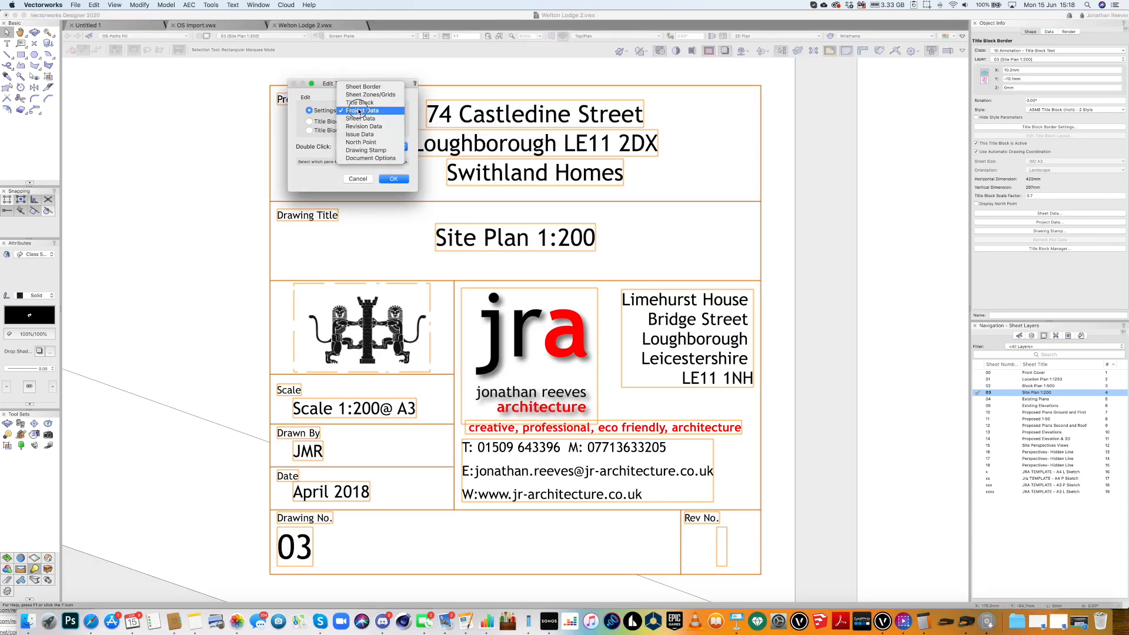
pyautogui.click(290, 128)
pyautogui.click(393, 178)
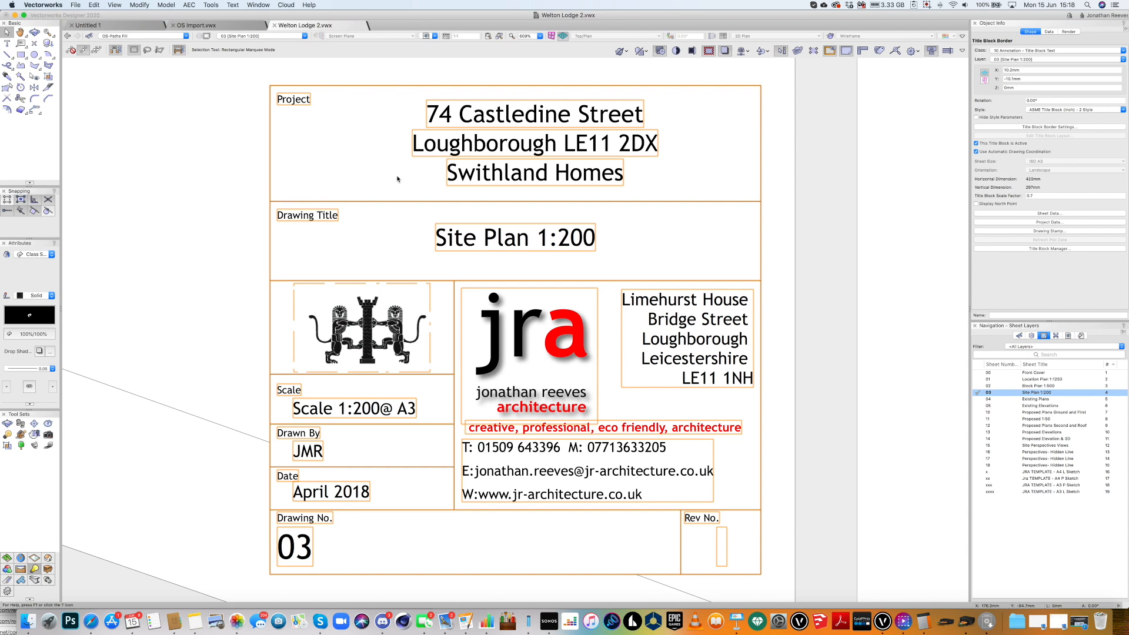
pyautogui.doubleClick(426, 235)
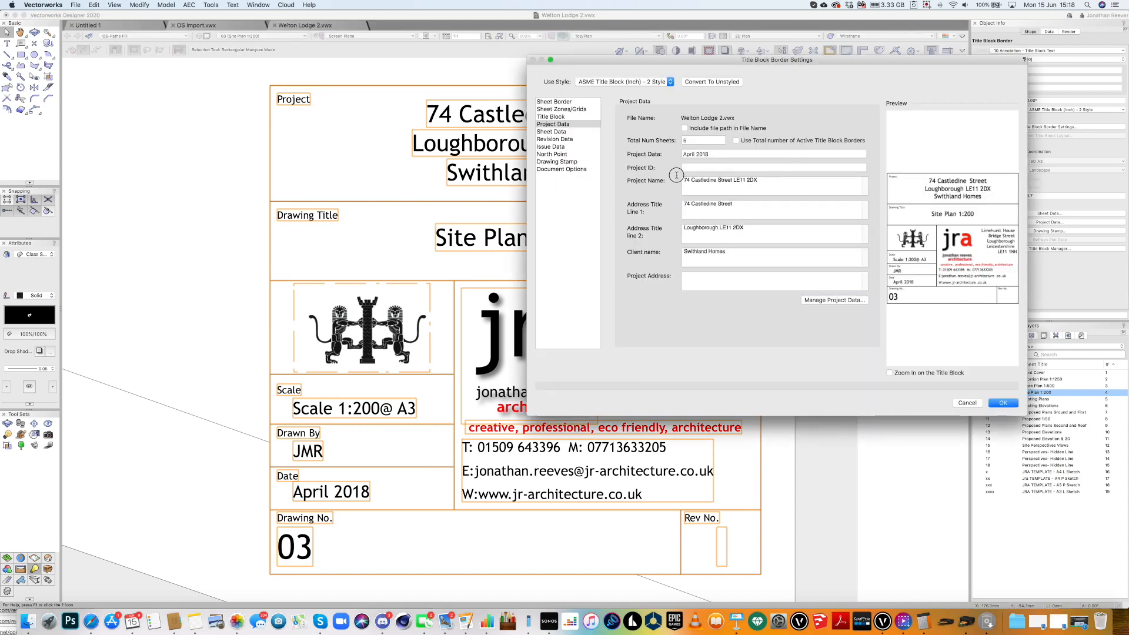
# Change the project name to 'Land Adjacent to Welton Lodge' and the date to June 2020.
pyautogui.tripleClick(673, 177)
pyautogui.write('Wel')
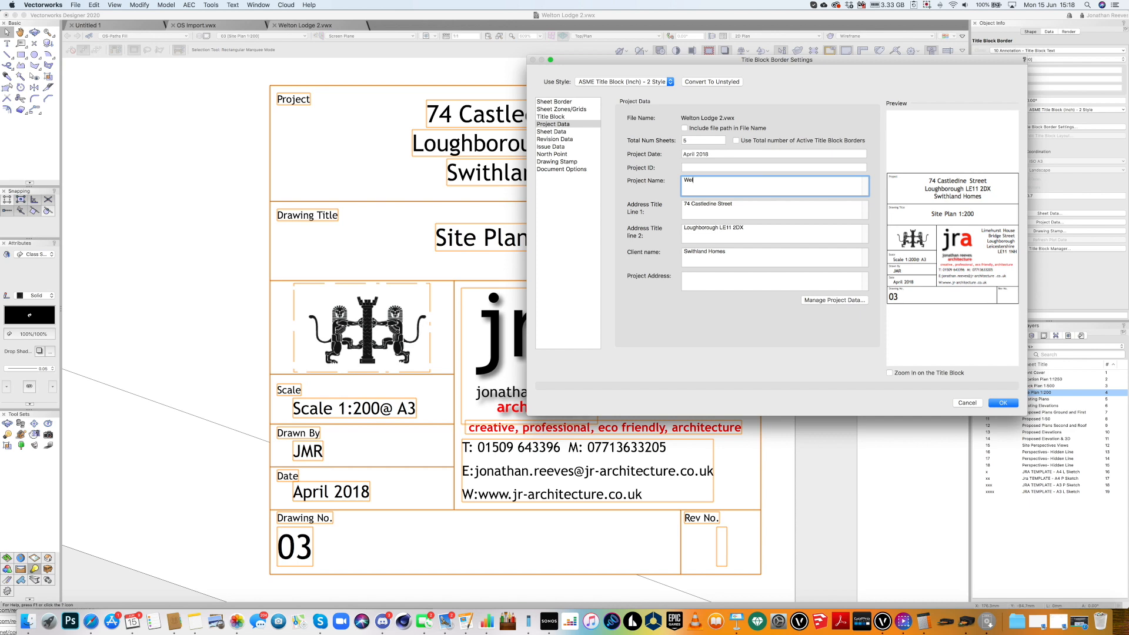
pyautogui.write('ton Lodge')
pyautogui.click(685, 180)
pyautogui.moveTo(713, 154); pyautogui.dragTo(668, 151)
pyautogui.write('June 2020')
# Copy the project name into Address Line 1 and start entering the new client's name.
pyautogui.moveTo(692, 205); pyautogui.dragTo(664, 200)
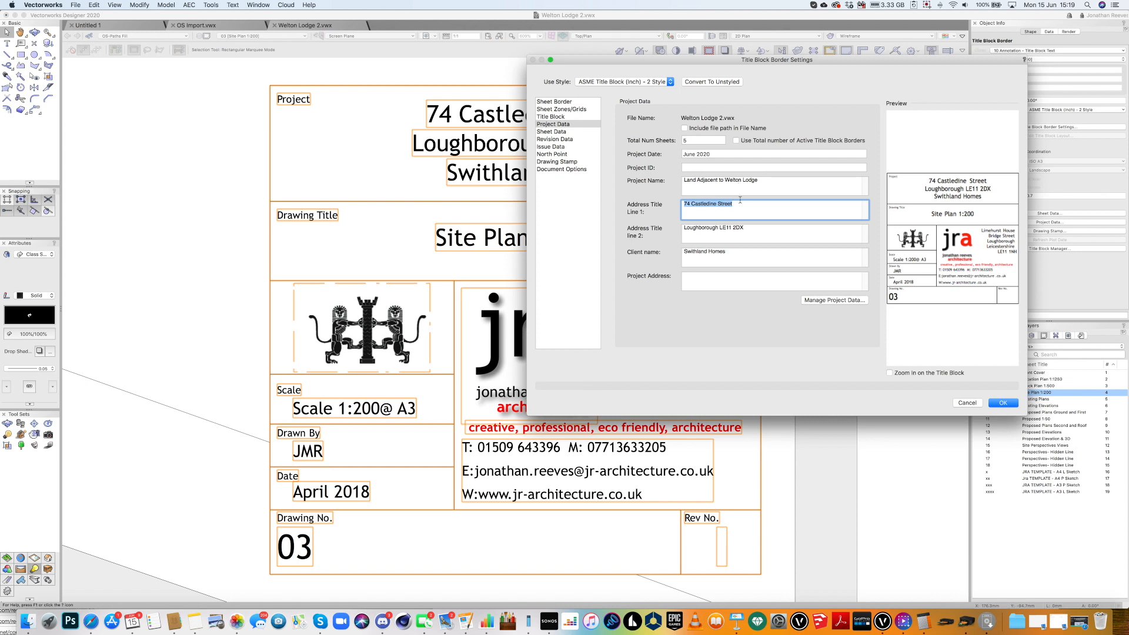
pyautogui.hotkey('shift', 'Tab')
pyautogui.press('super+c')
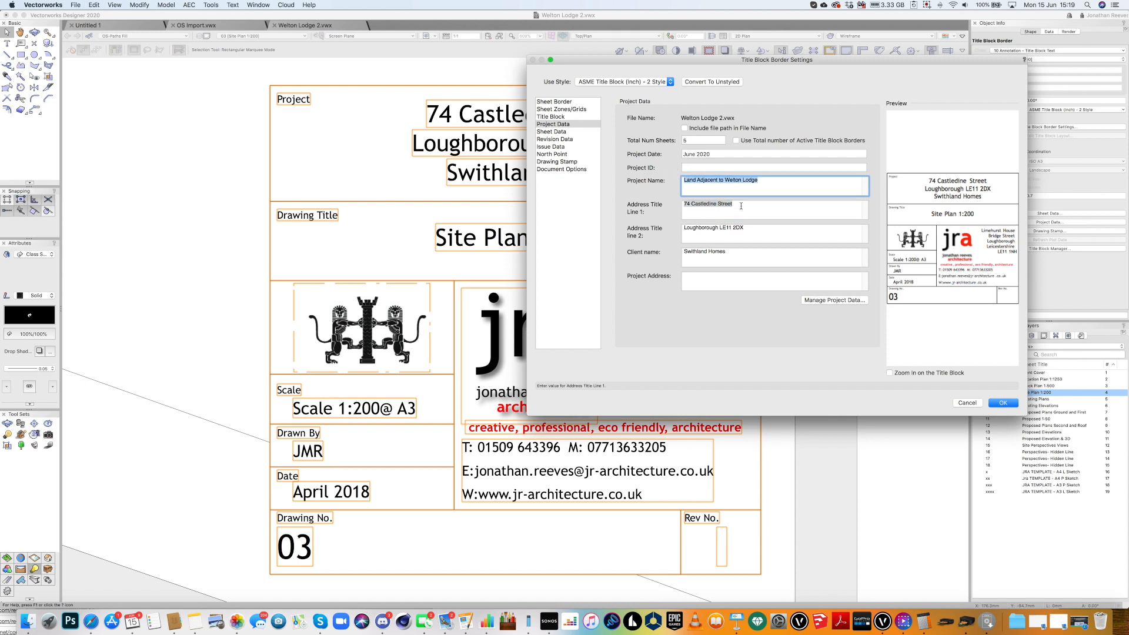
pyautogui.press('Tab')
pyautogui.press('super+v')
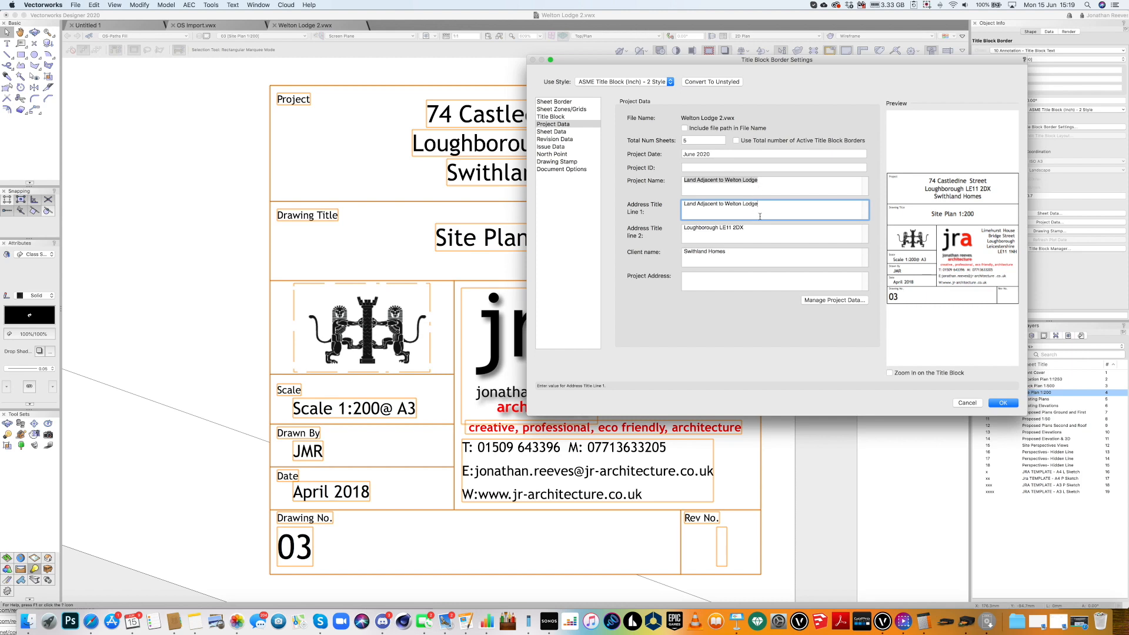
pyautogui.click(667, 250)
pyautogui.write('M')
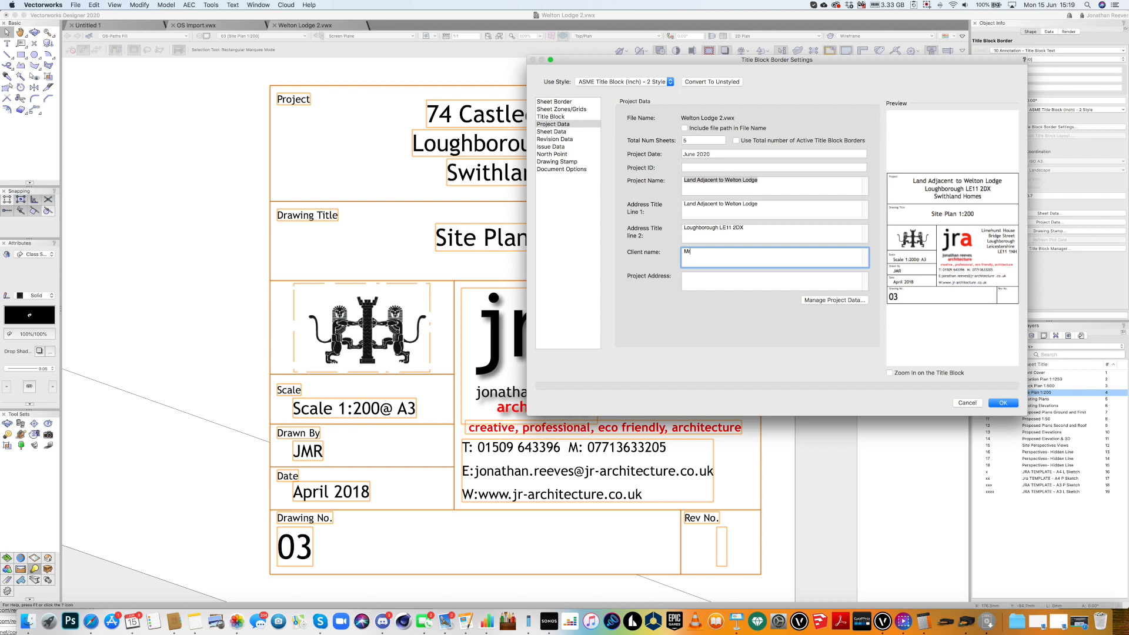
pyautogui.write('r & Mrs Sa')
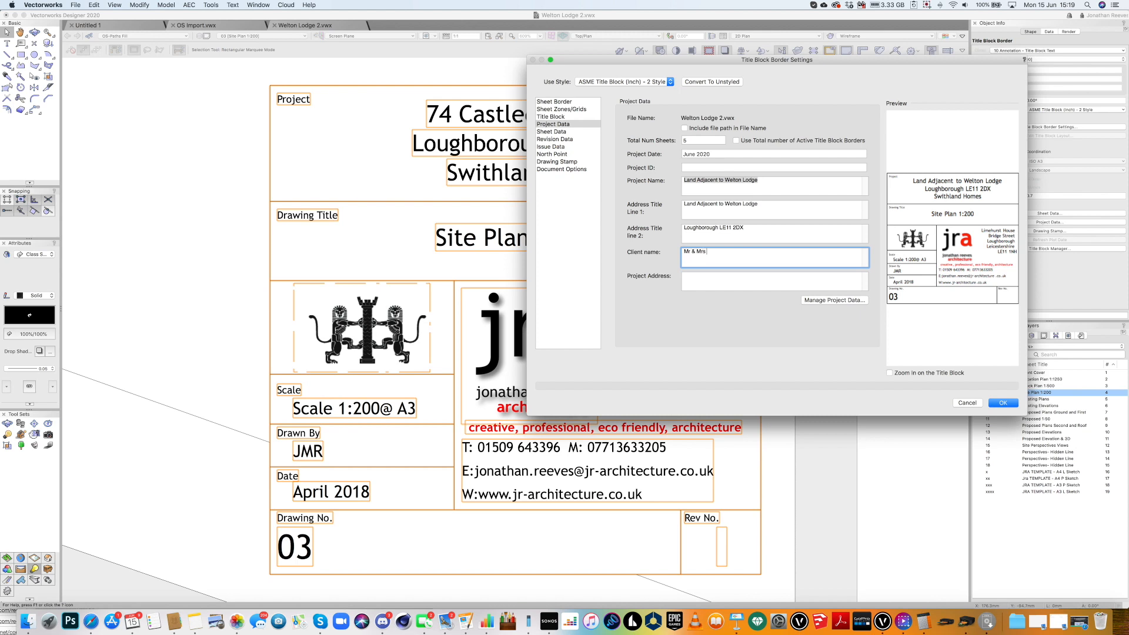
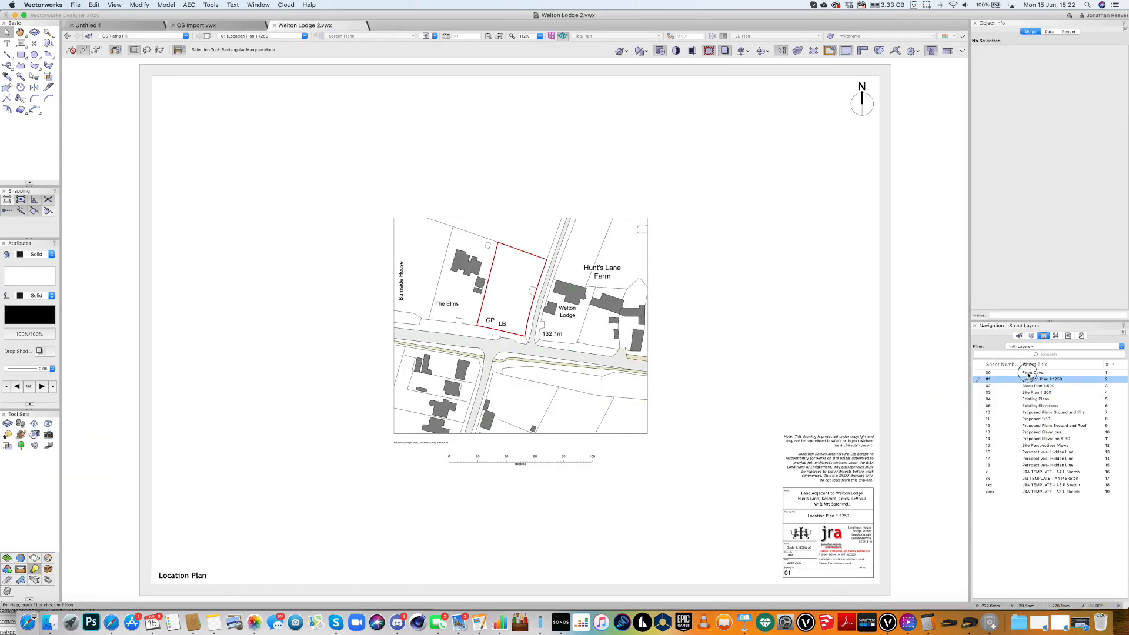
# Open the 00 Front Cover sheet and fit the whole page in view.
pyautogui.click(1028, 373)
pyautogui.doubleClick(1026, 373)
pyautogui.press('super+4')
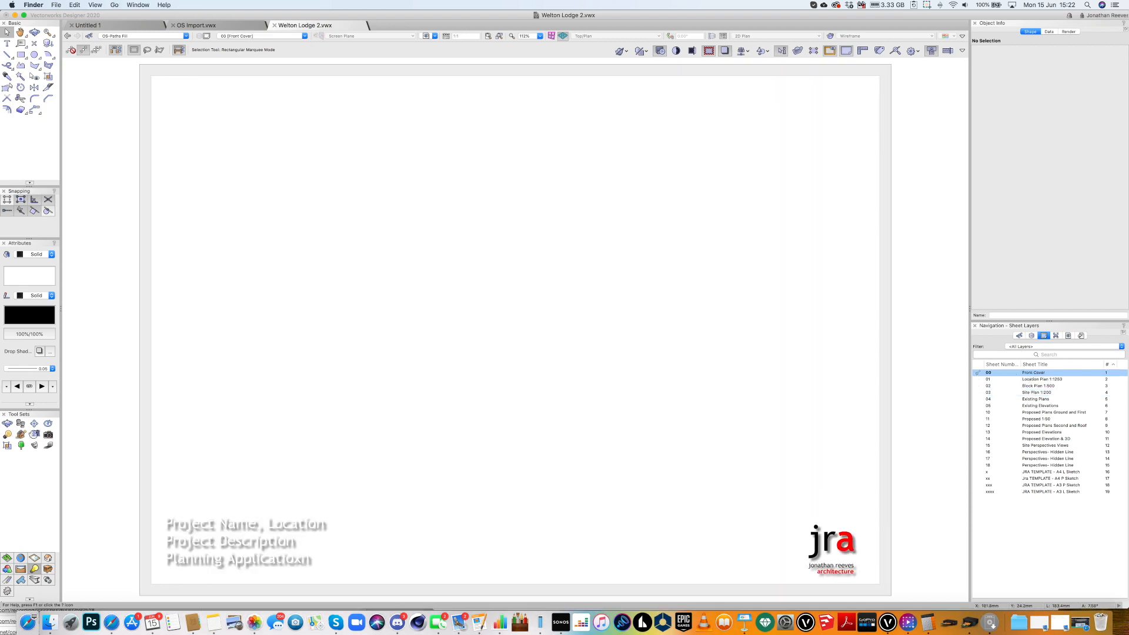
# In Finder, go up to the project folder and show the Emails in folder as thumbnails.
pyautogui.click(365, 429)
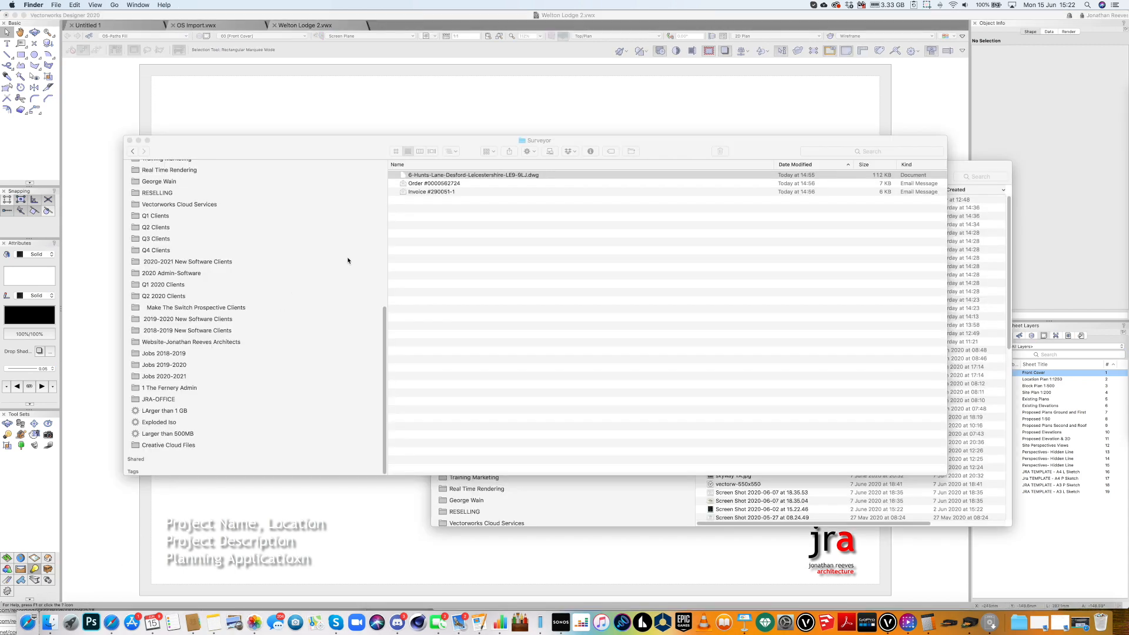
pyautogui.click(451, 151)
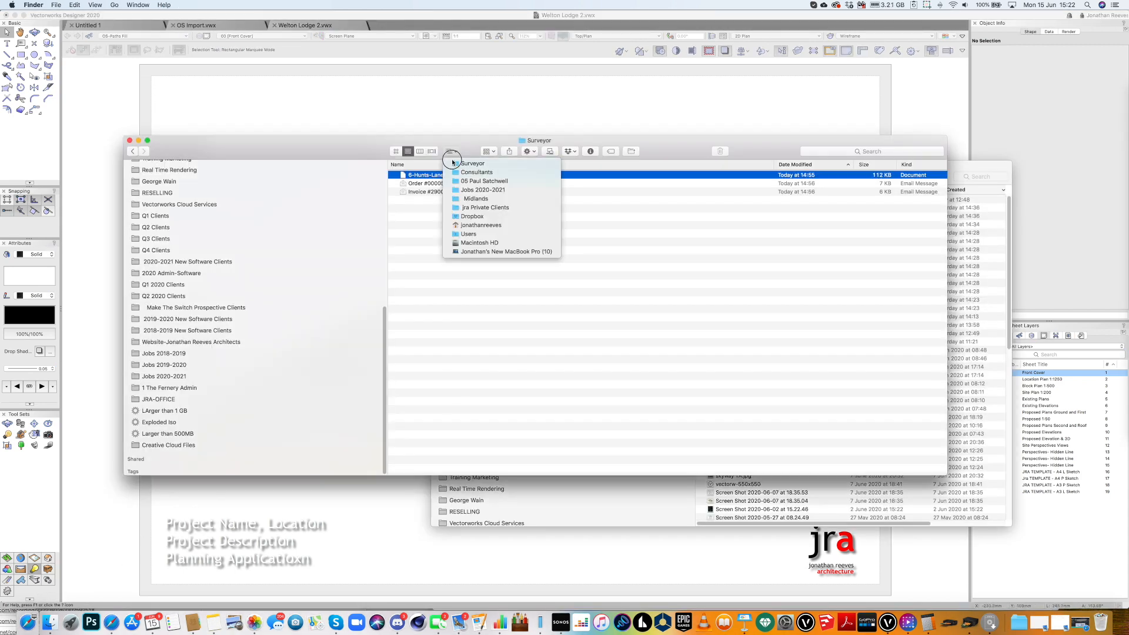
pyautogui.click(461, 184)
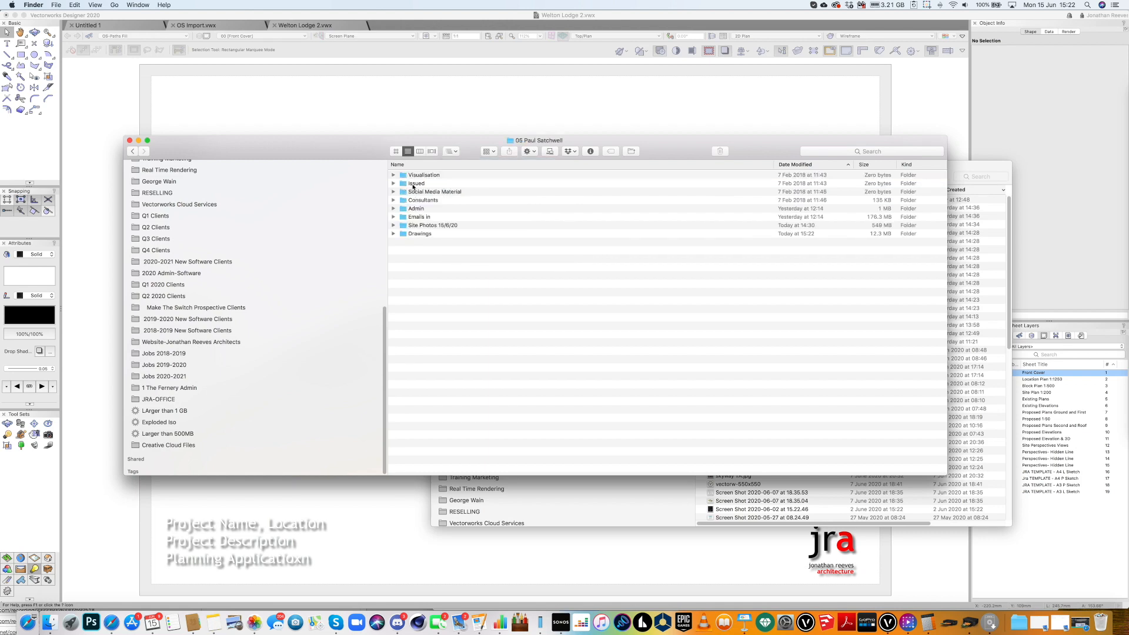
pyautogui.click(417, 217)
pyautogui.doubleClick(416, 217)
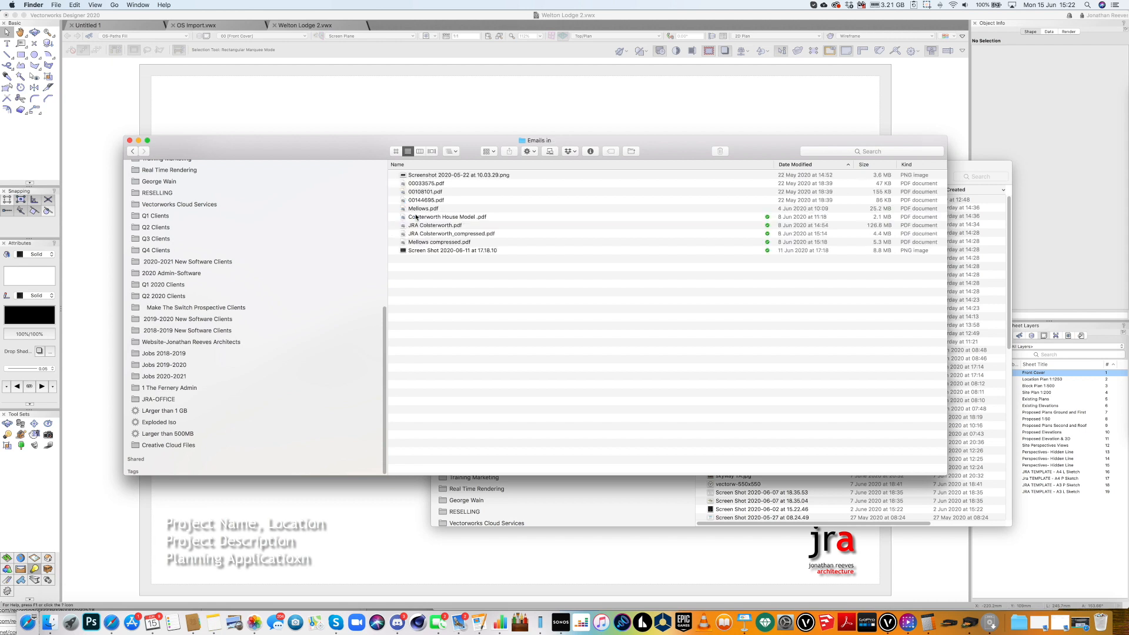
pyautogui.click(396, 151)
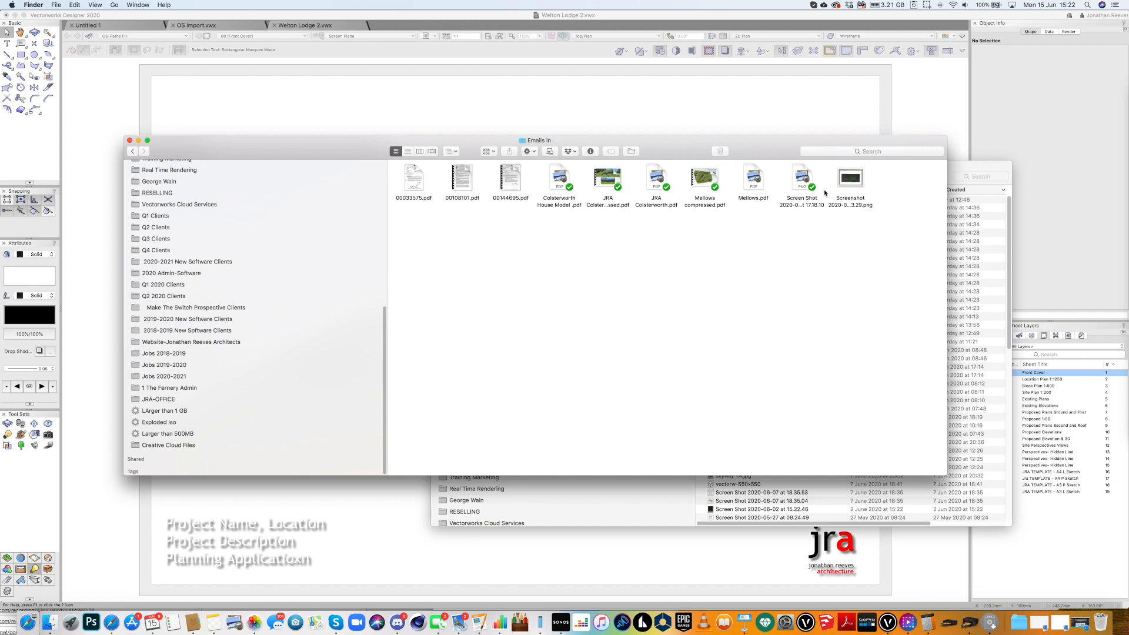
# Preview the 11 June map screenshot and drag it into the Vectorworks drawing.
pyautogui.click(804, 181)
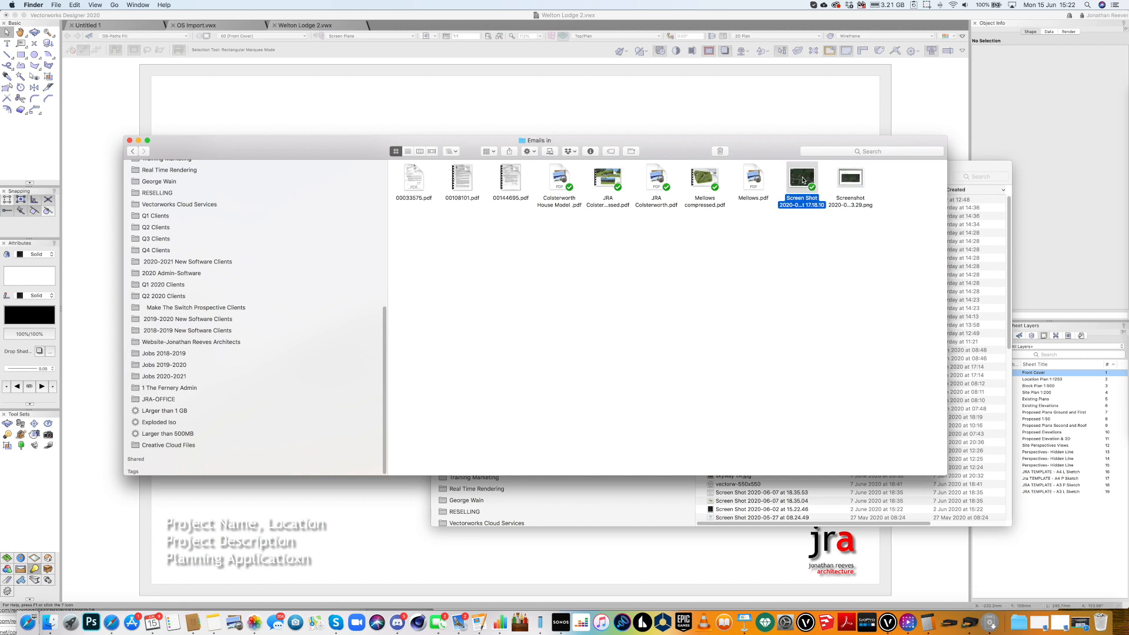
pyautogui.press('space')
pyautogui.press('space')
pyautogui.moveTo(803, 181)
pyautogui.mouseDown()
pyautogui.moveTo(658, 177)
pyautogui.moveTo(573, 123)
pyautogui.mouseUp()
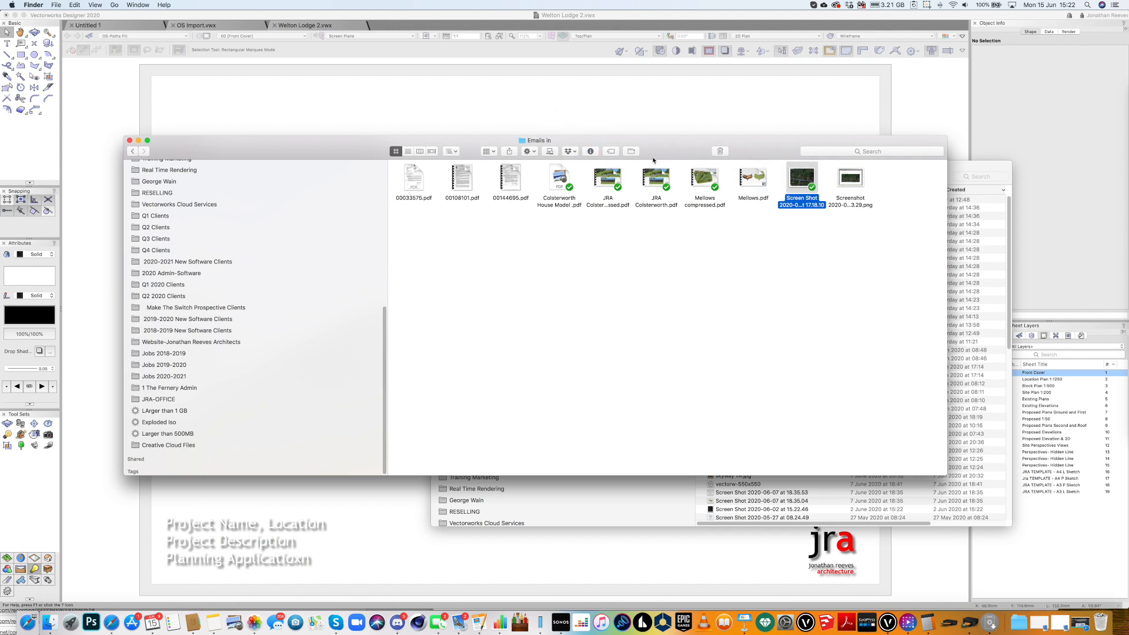
pyautogui.moveTo(810, 179); pyautogui.dragTo(559, 125)
pyautogui.click(432, 116)
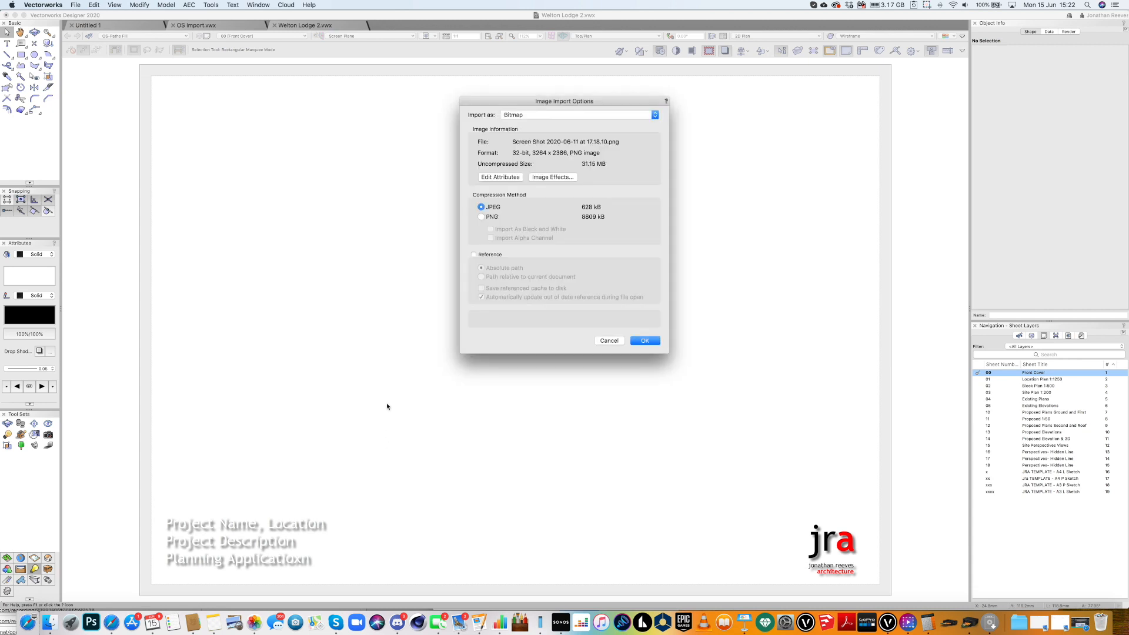
# Import the map screenshot with the default options and shrink it to roughly page size.
pyautogui.click(644, 342)
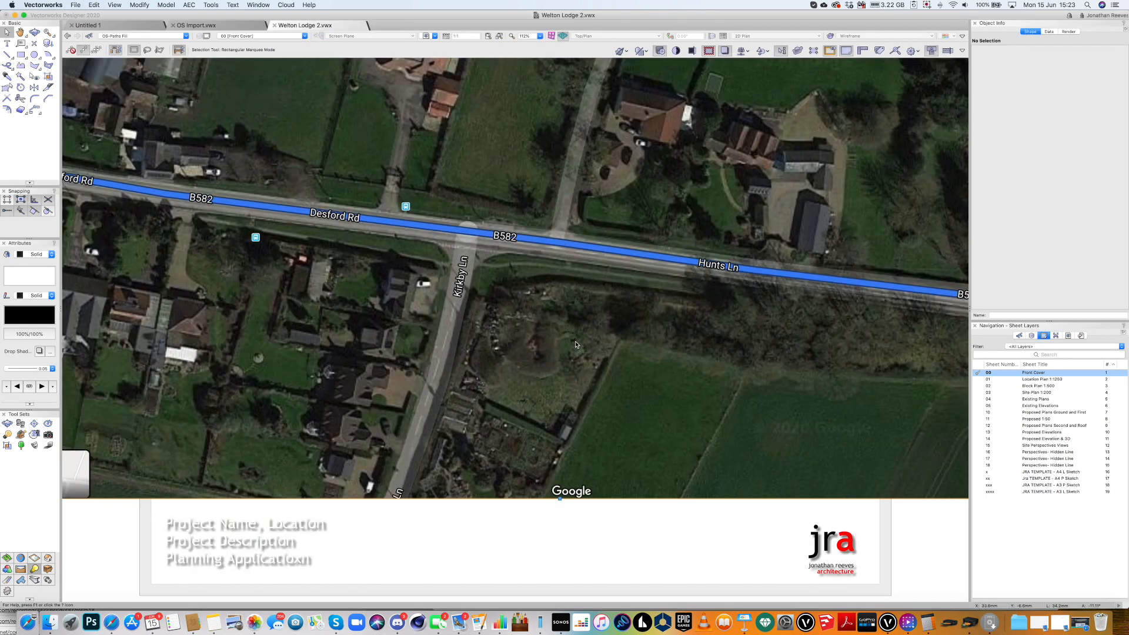
pyautogui.scroll(-5, 576, 344)
pyautogui.moveTo(764, 116); pyautogui.dragTo(673, 251)
pyautogui.click(605, 189)
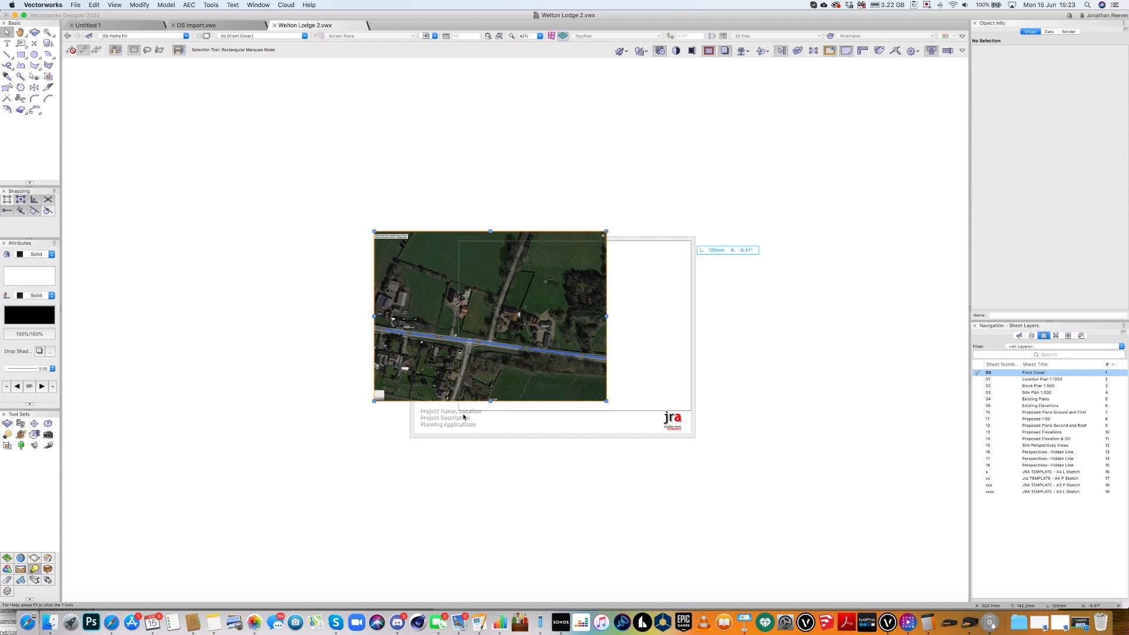
# Place the map behind the title text and move it up to the top of the sheet.
pyautogui.moveTo(458, 410); pyautogui.dragTo(407, 454)
pyautogui.press('super+b')
pyautogui.click(433, 500)
pyautogui.click(525, 438)
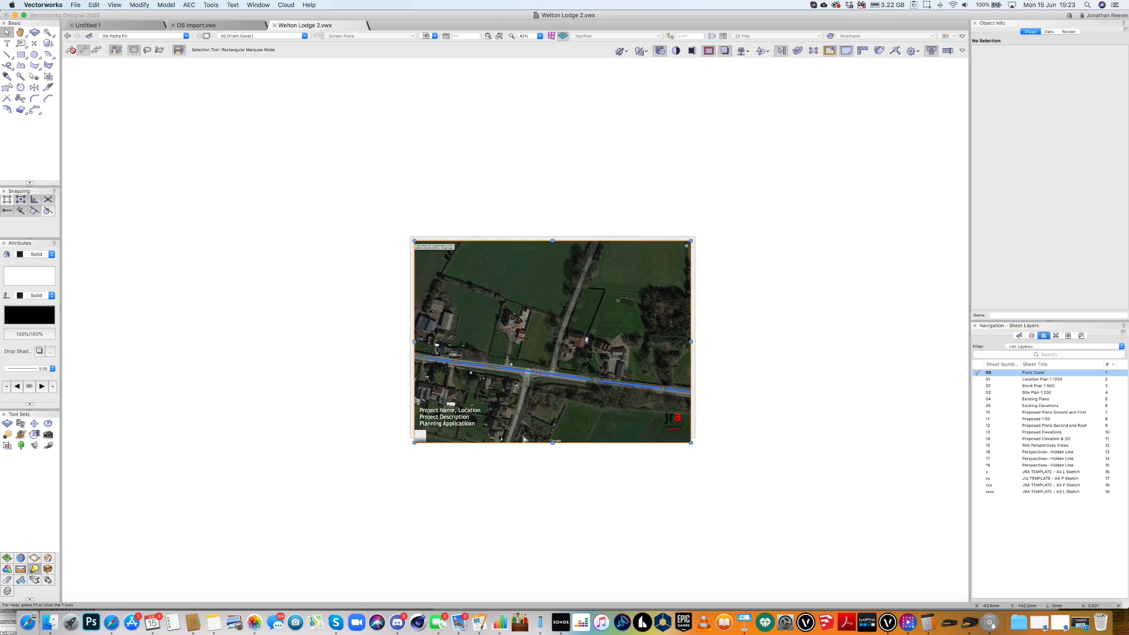
pyautogui.click(549, 320)
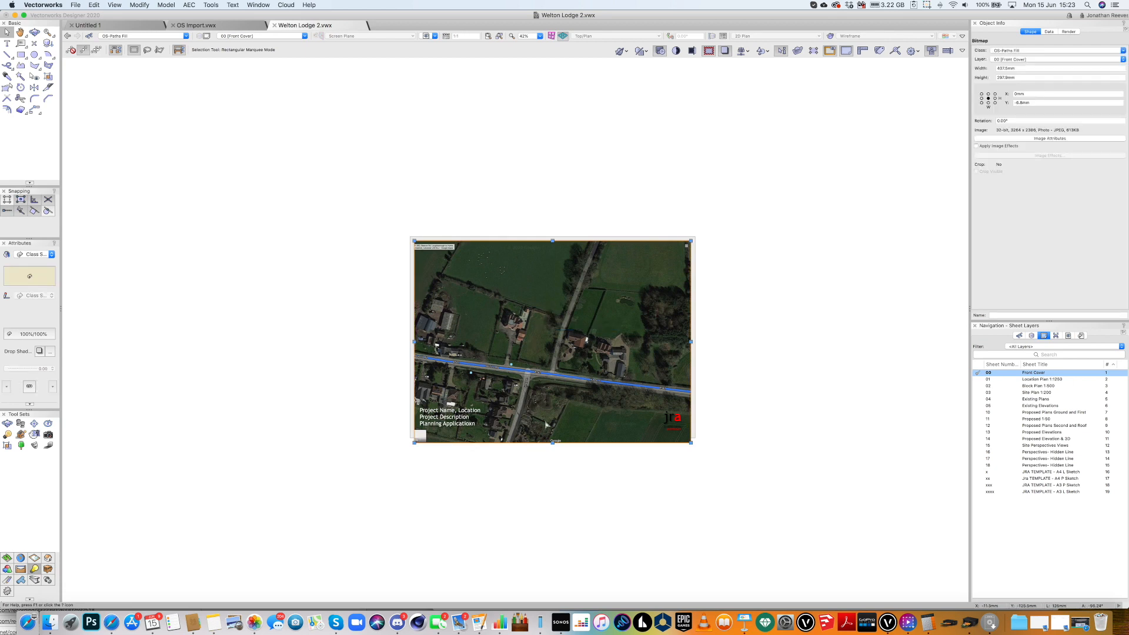
pyautogui.doubleClick(546, 425)
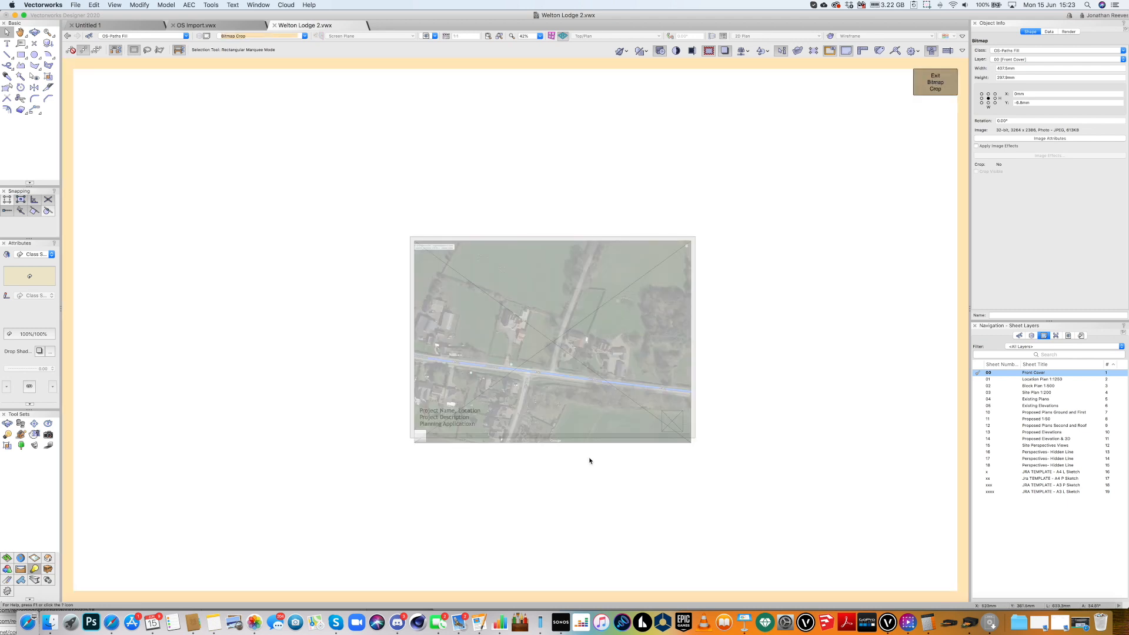
pyautogui.doubleClick(480, 495)
pyautogui.click(478, 495)
pyautogui.click(417, 438)
pyautogui.moveTo(417, 438); pyautogui.dragTo(419, 406)
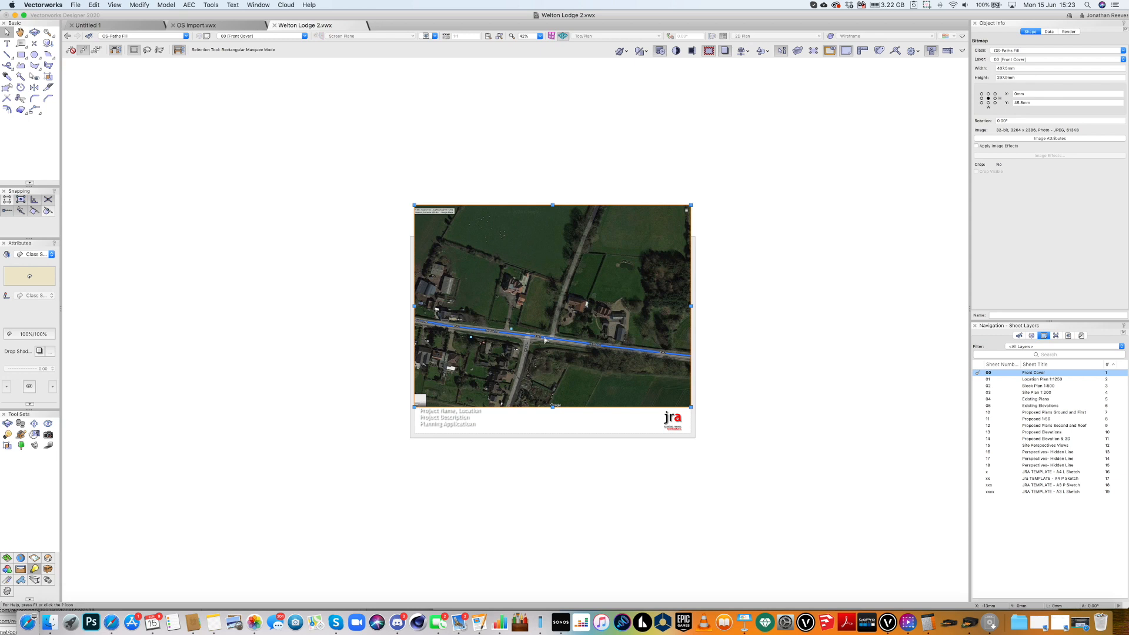
# Crop the map to a 437.6 × 249.3 mm area, removing its top strip.
pyautogui.doubleClick(529, 374)
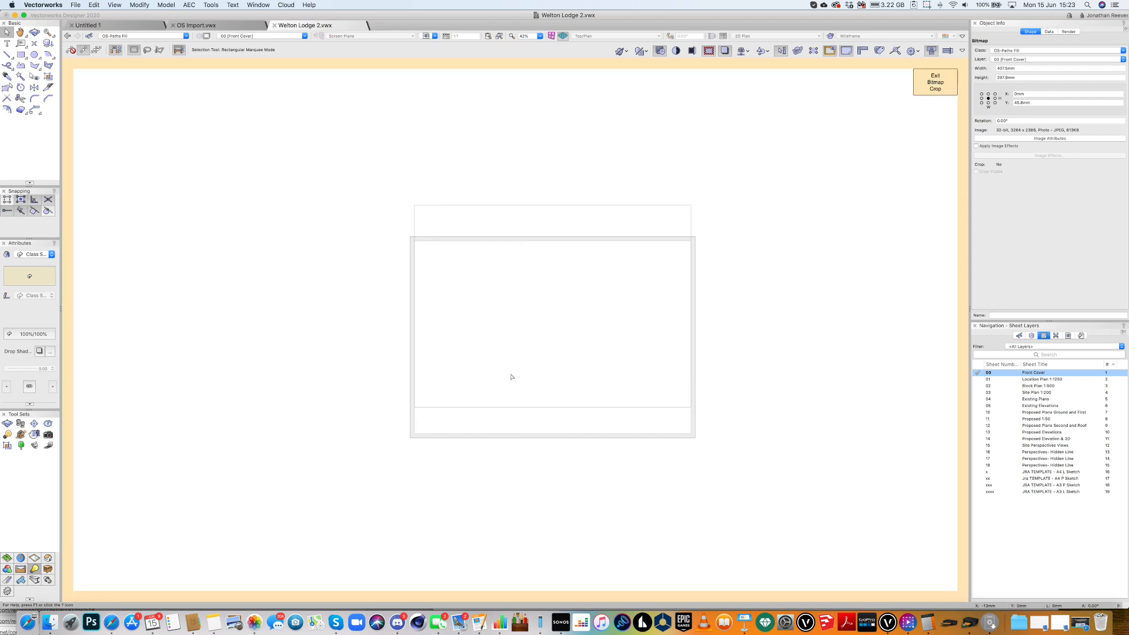
pyautogui.click(415, 407)
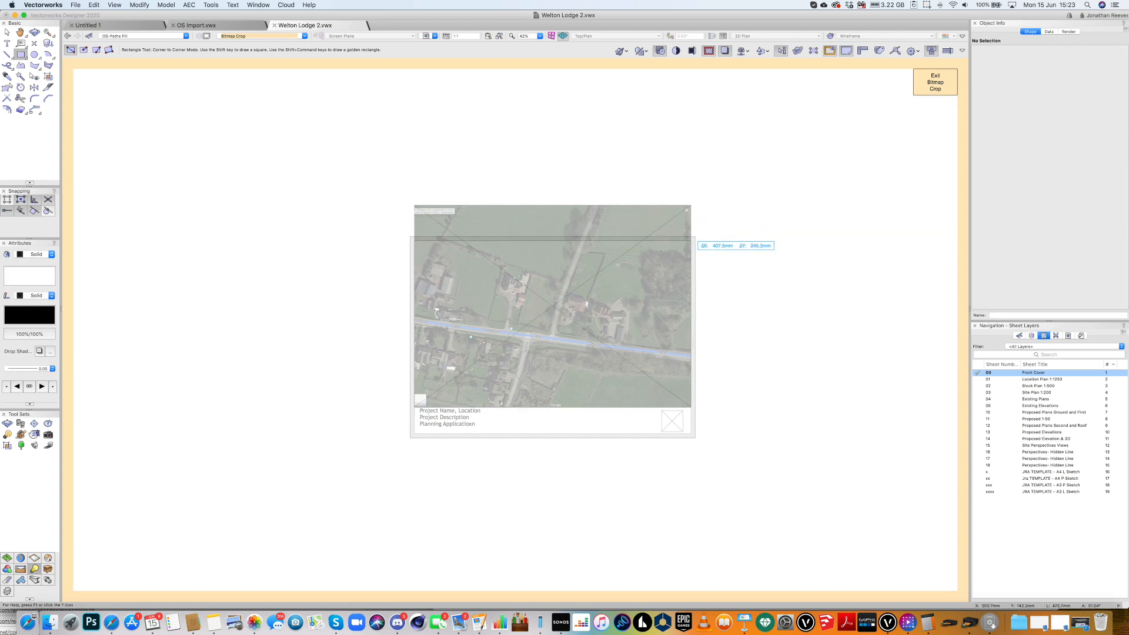
pyautogui.click(691, 241)
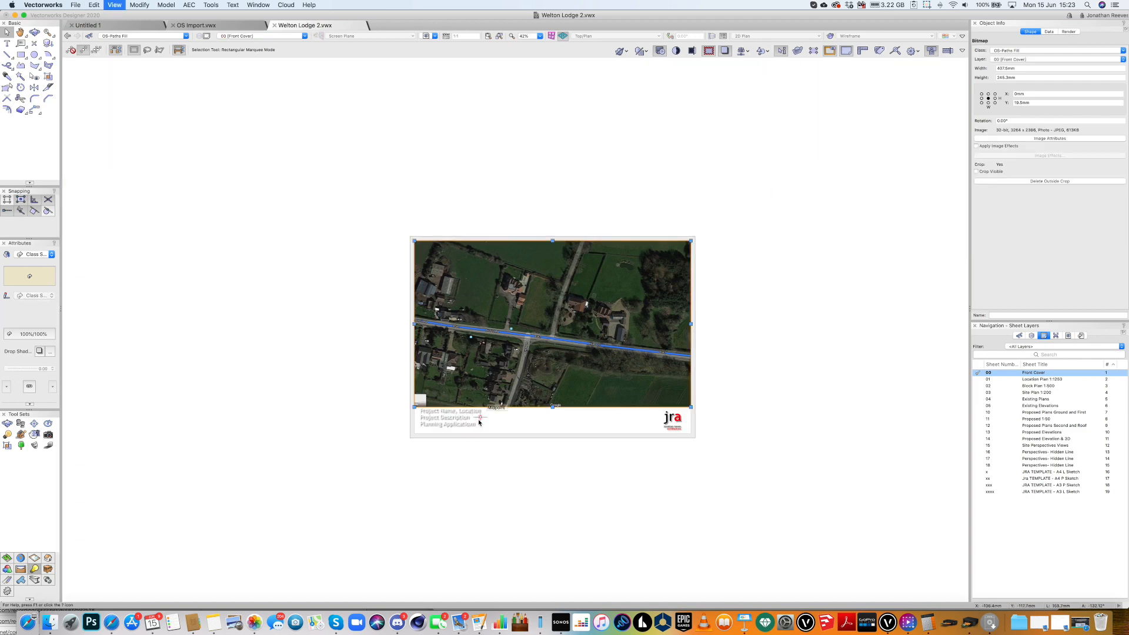
pyautogui.press('super+4')
# Retype the title's first line as 'June 2020' and third line as 'Concept Design- June 2020'.
pyautogui.doubleClick(234, 533)
pyautogui.moveTo(322, 522); pyautogui.dragTo(166, 523)
pyautogui.write('June 2020')
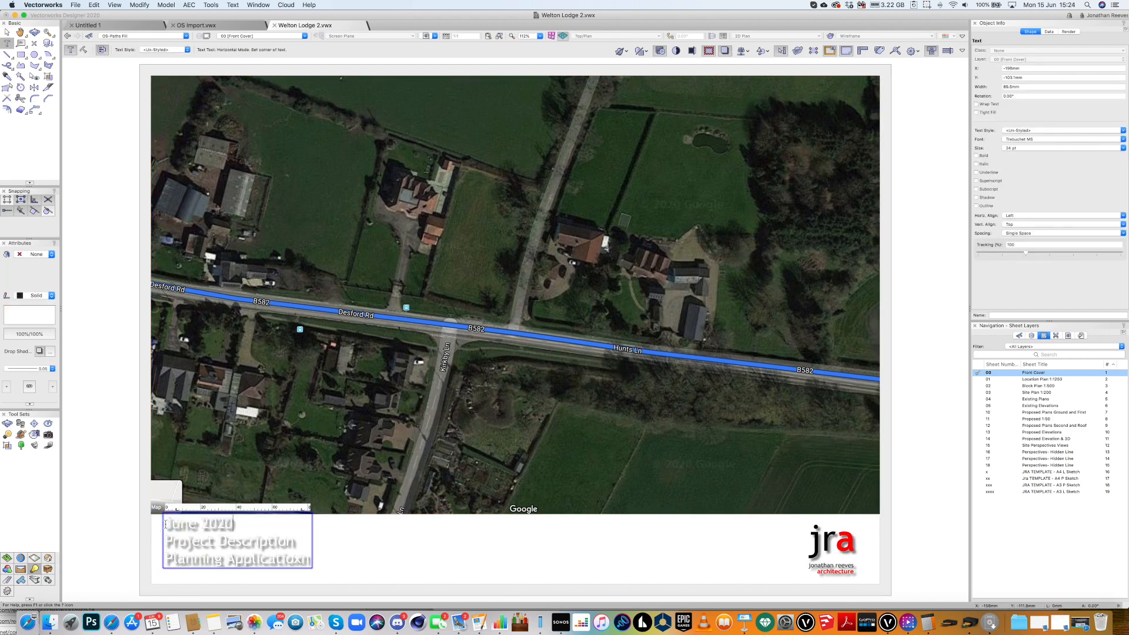
pyautogui.moveTo(310, 559); pyautogui.dragTo(143, 557)
pyautogui.write('C')
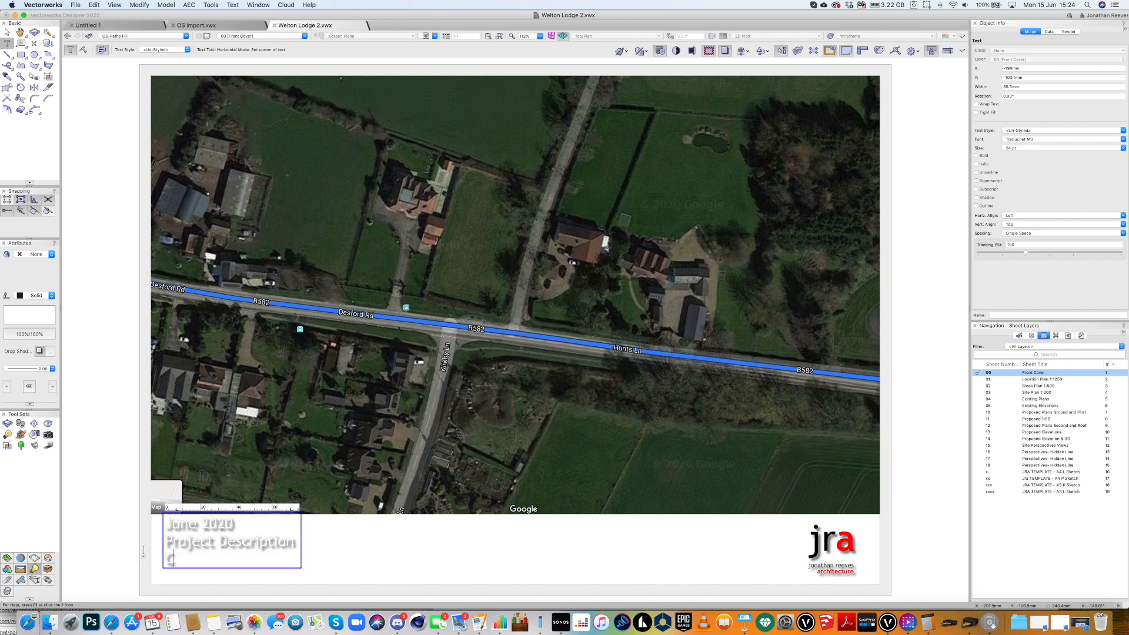
pyautogui.write('oncept Design')
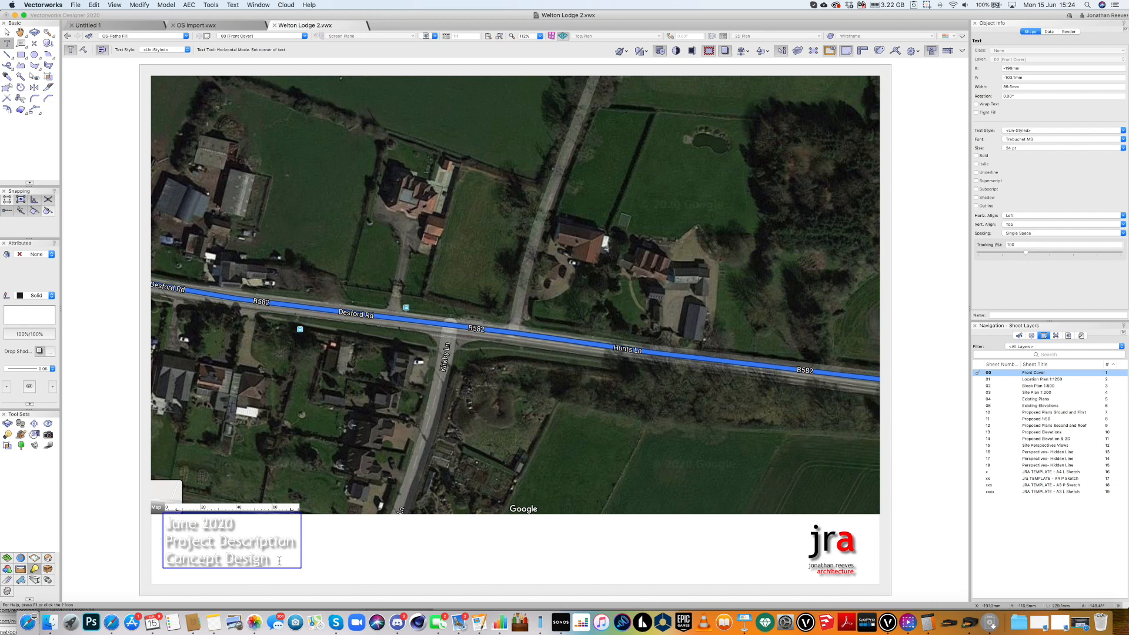
pyautogui.write('- June 2020')
pyautogui.moveTo(304, 541); pyautogui.dragTo(164, 535)
# Copy the site address from the house brief's heading in Pages.
pyautogui.click(479, 622)
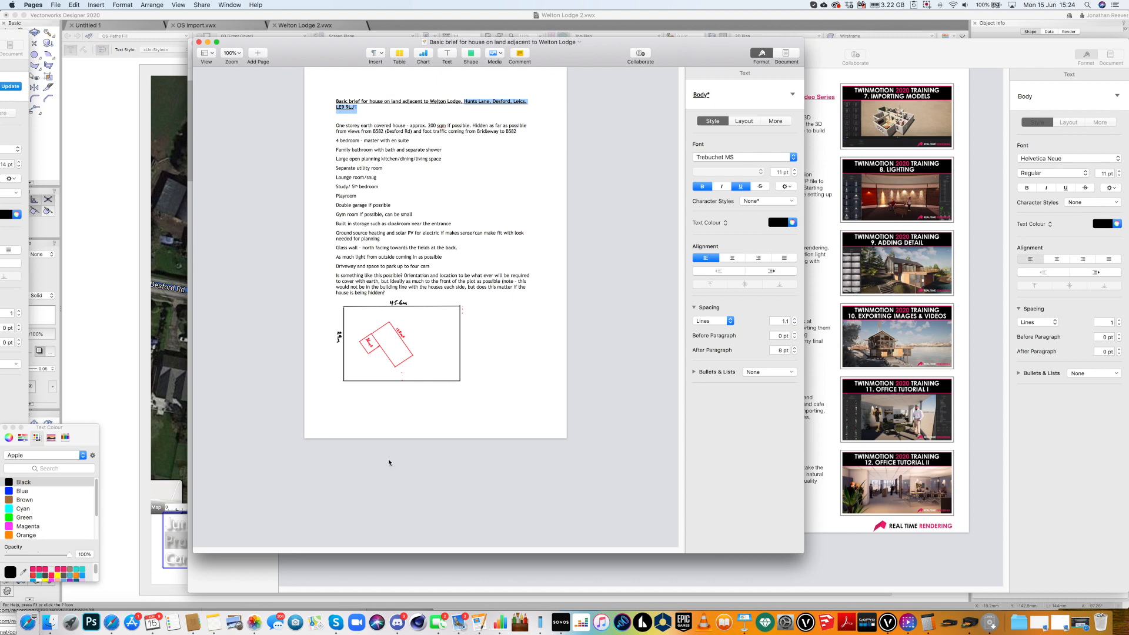
pyautogui.click(176, 574)
# Replace the 'June 2020' title line with the copied site address.
pyautogui.moveTo(248, 524); pyautogui.dragTo(162, 522)
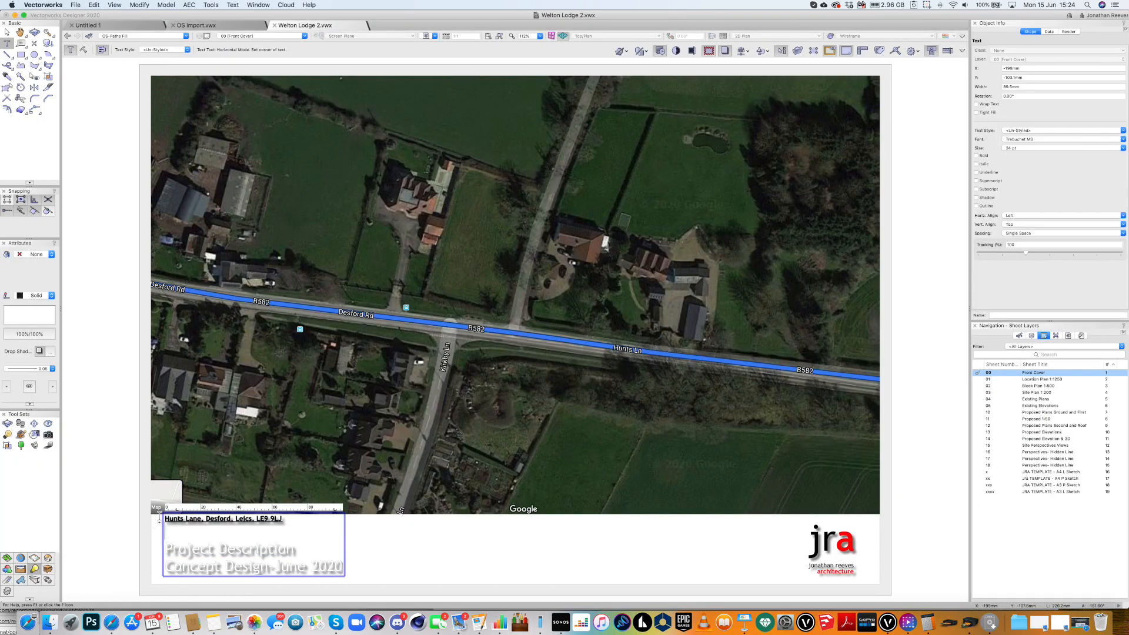
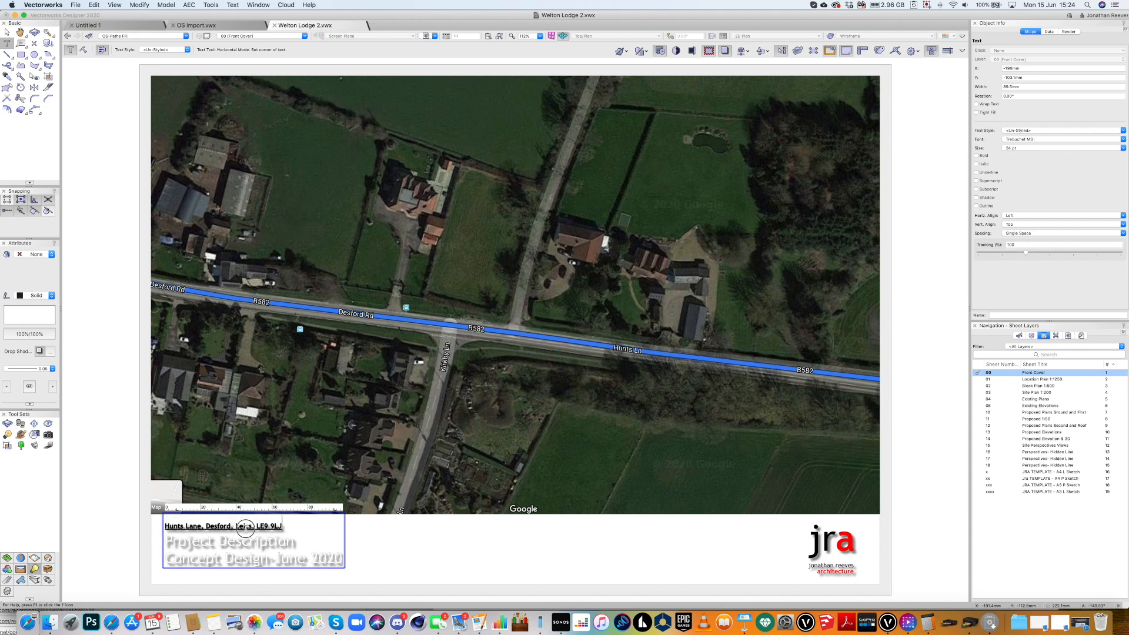
pyautogui.tripleClick(246, 525)
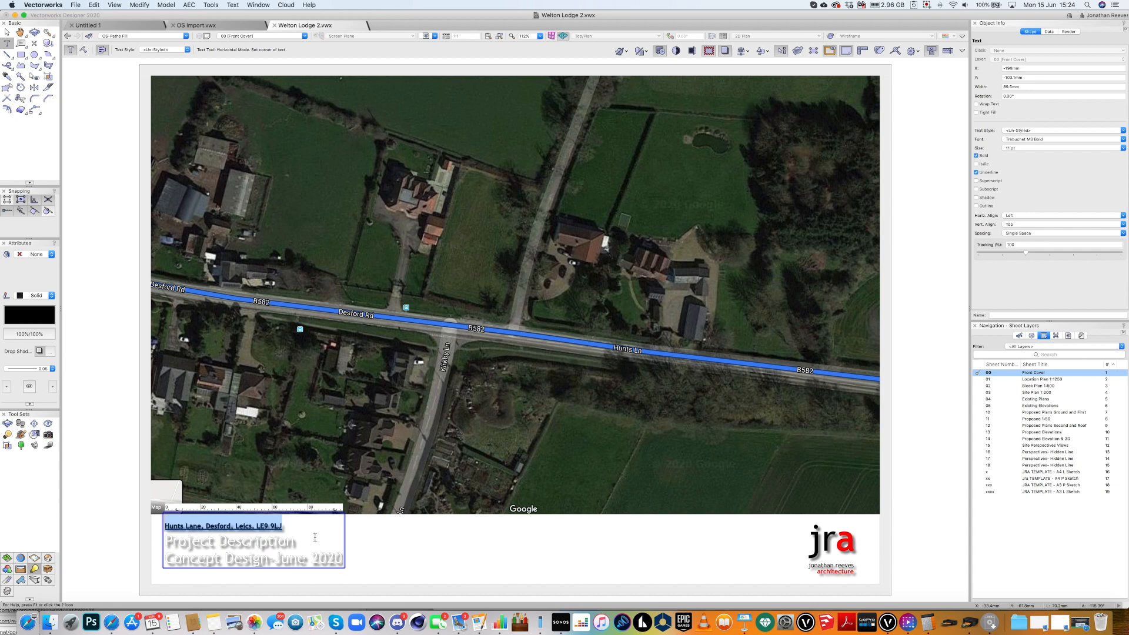
pyautogui.press('BackSpace')
pyautogui.write('re')
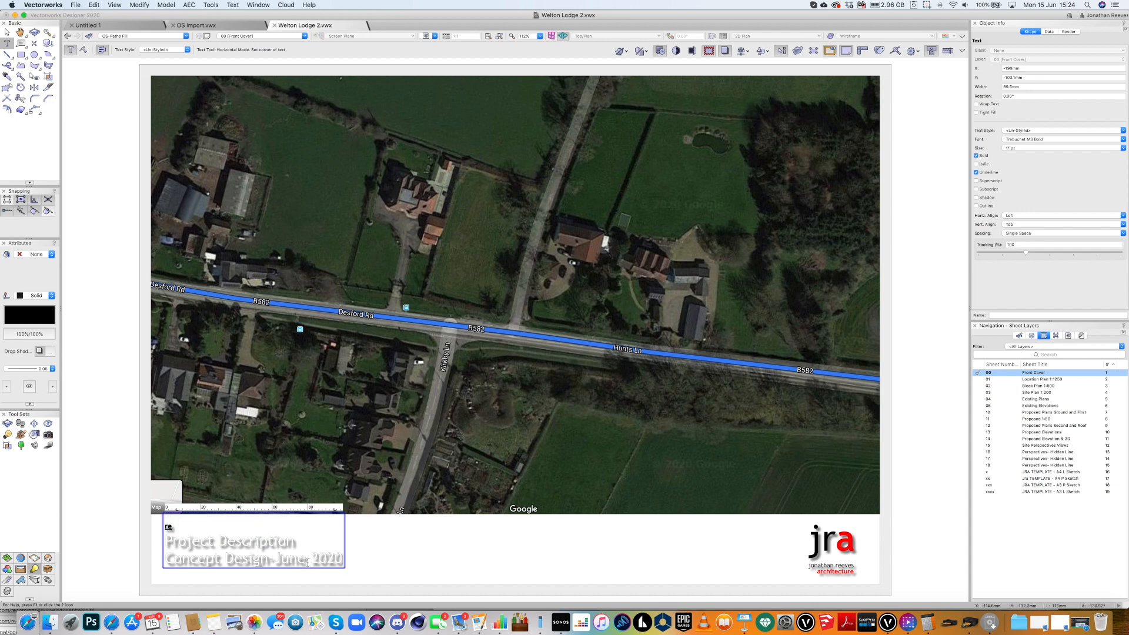
pyautogui.press('super+z')
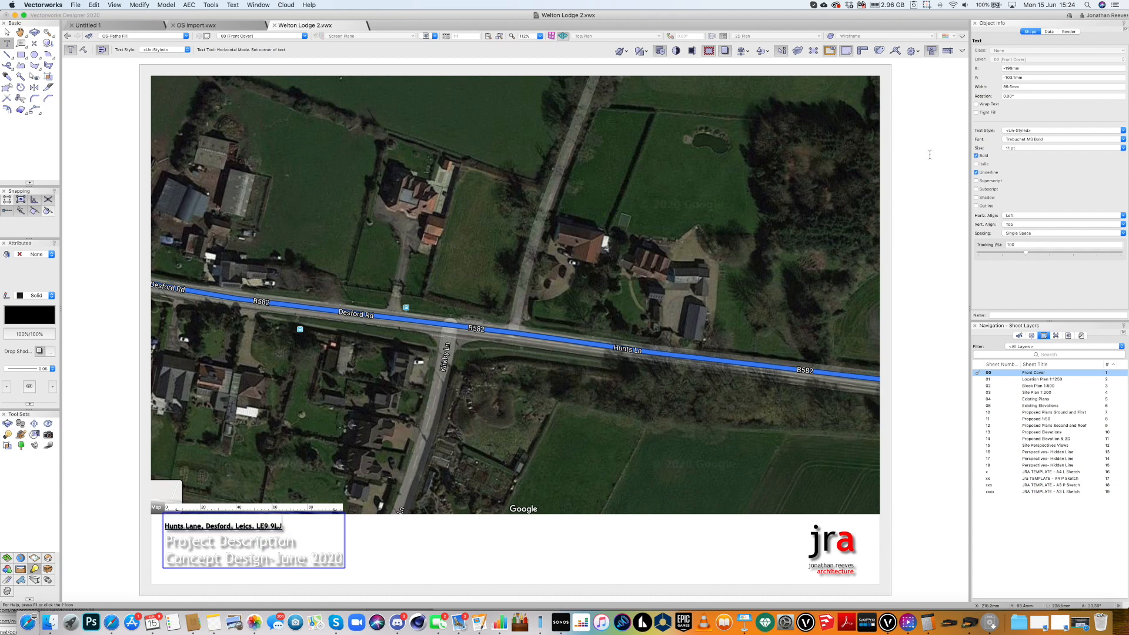
pyautogui.moveTo(285, 527); pyautogui.dragTo(153, 531)
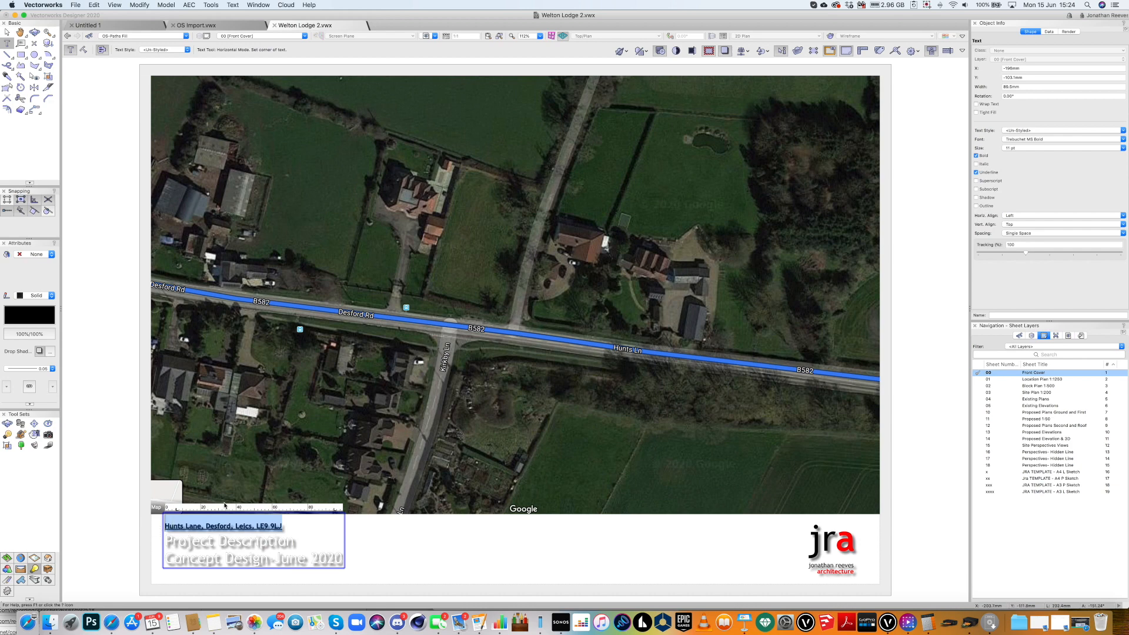
# Make the address line 24 pt with no underline.
pyautogui.click(976, 172)
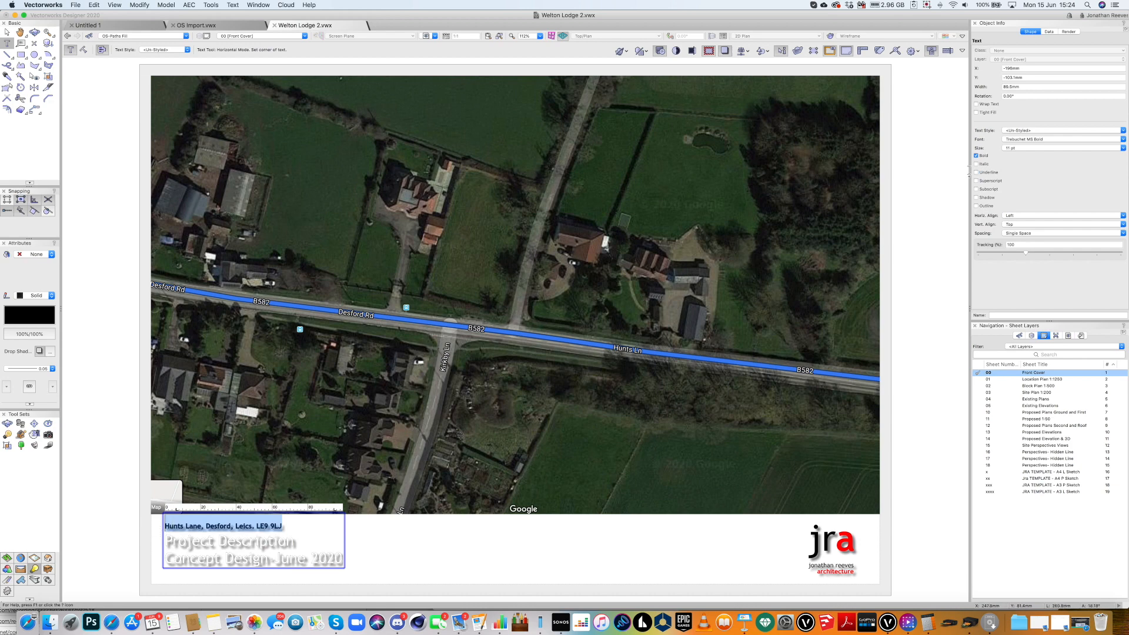
pyautogui.click(1015, 147)
pyautogui.click(1019, 230)
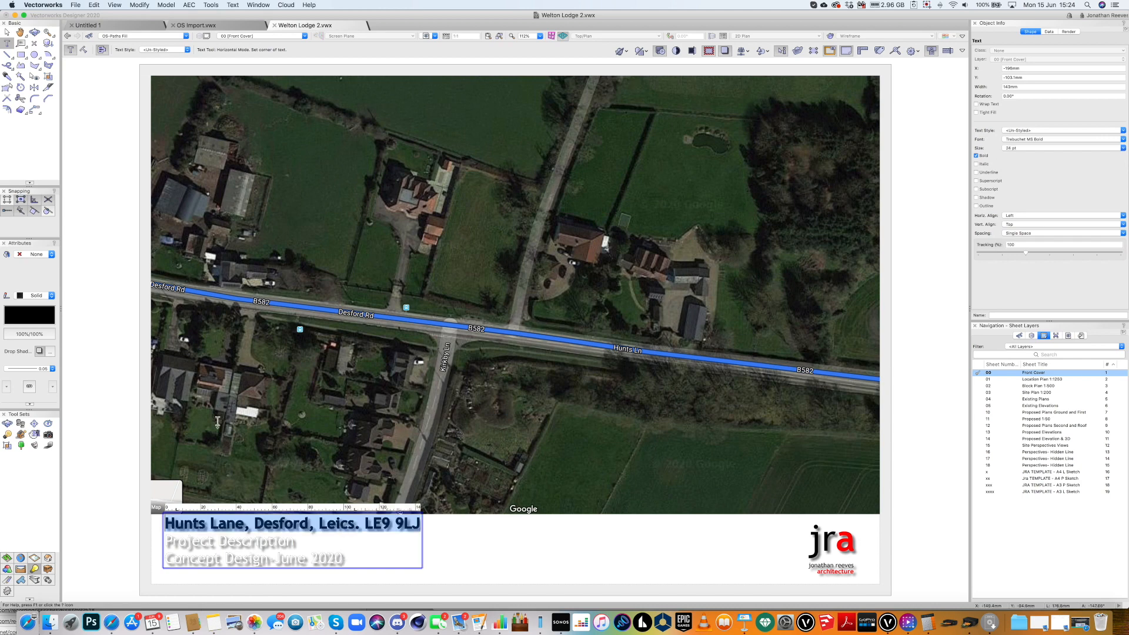
pyautogui.click(6, 32)
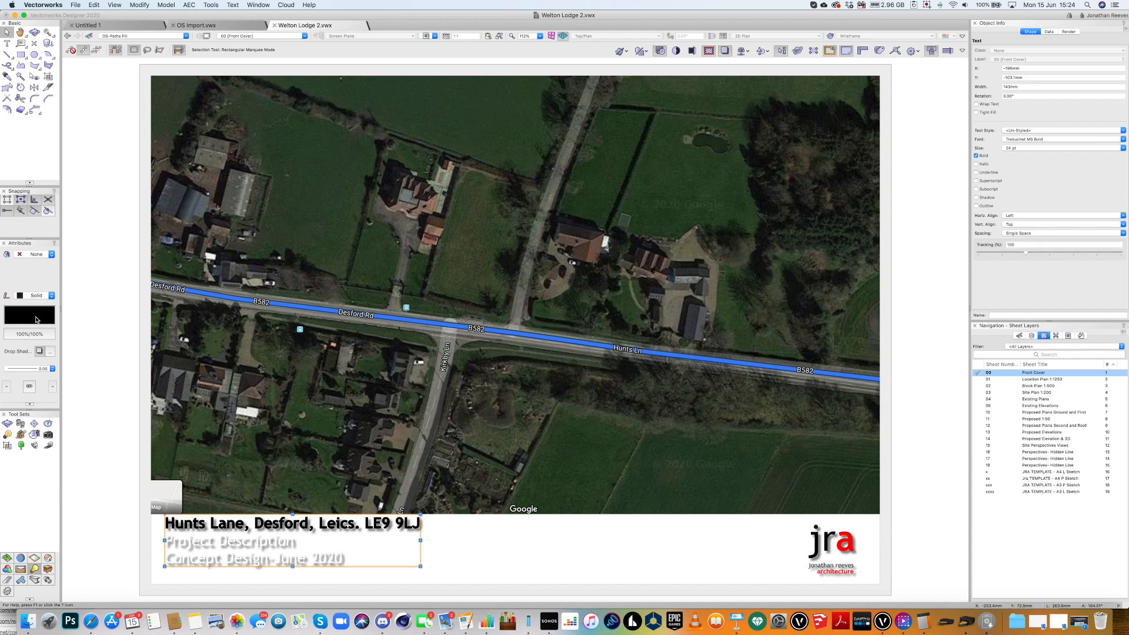
# Colour all the title text black and move the text block slightly lower.
pyautogui.click(37, 319)
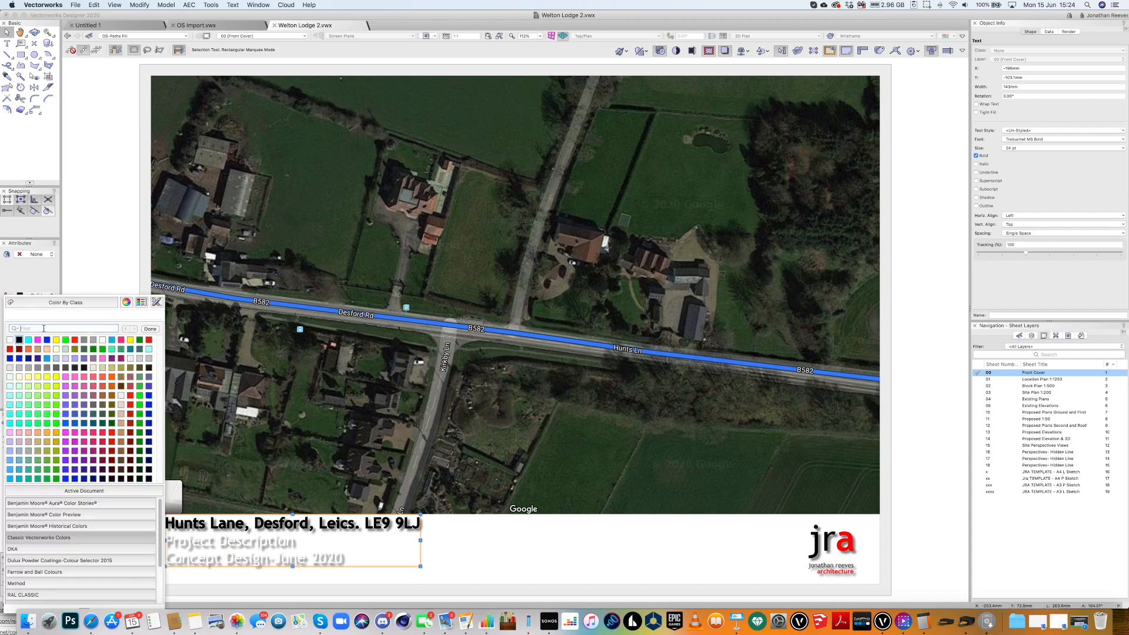
pyautogui.click(46, 368)
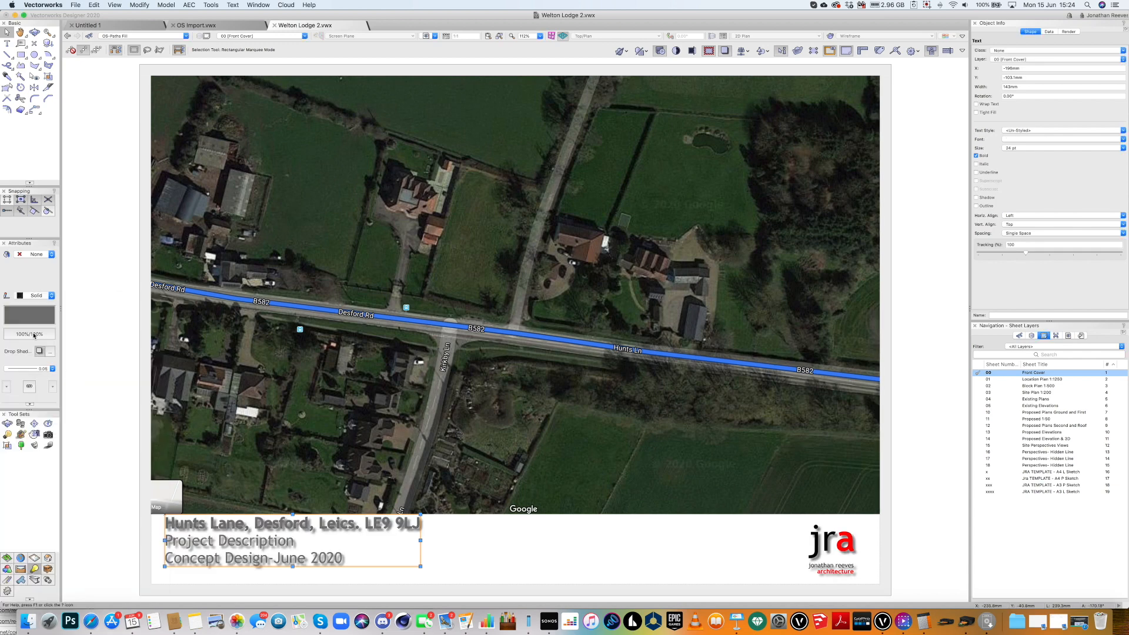
pyautogui.click(32, 320)
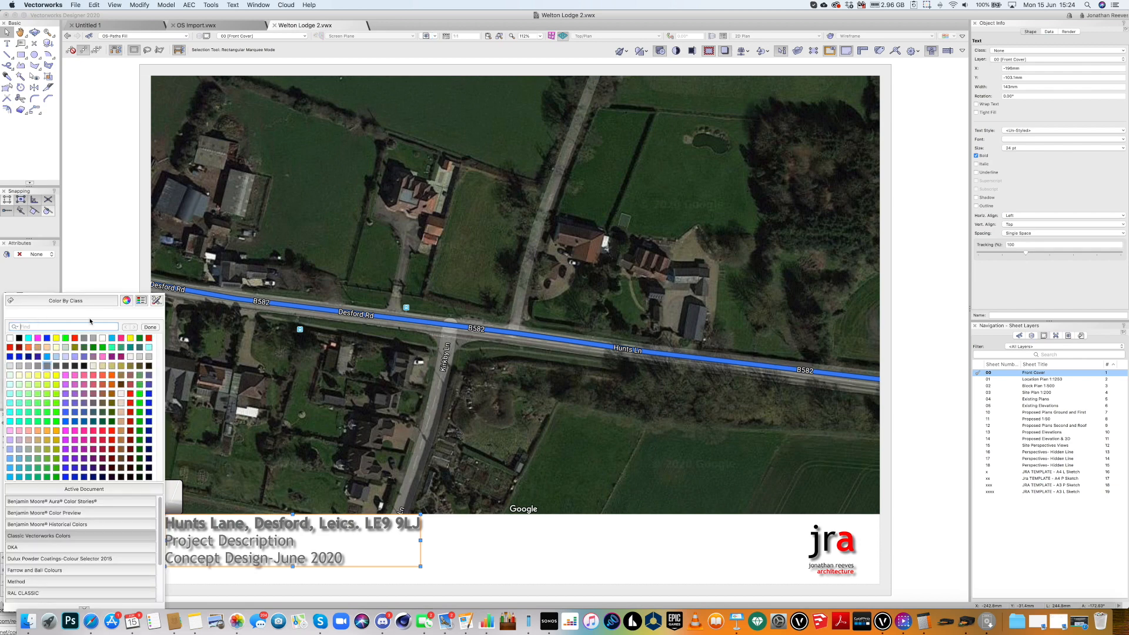
pyautogui.click(19, 339)
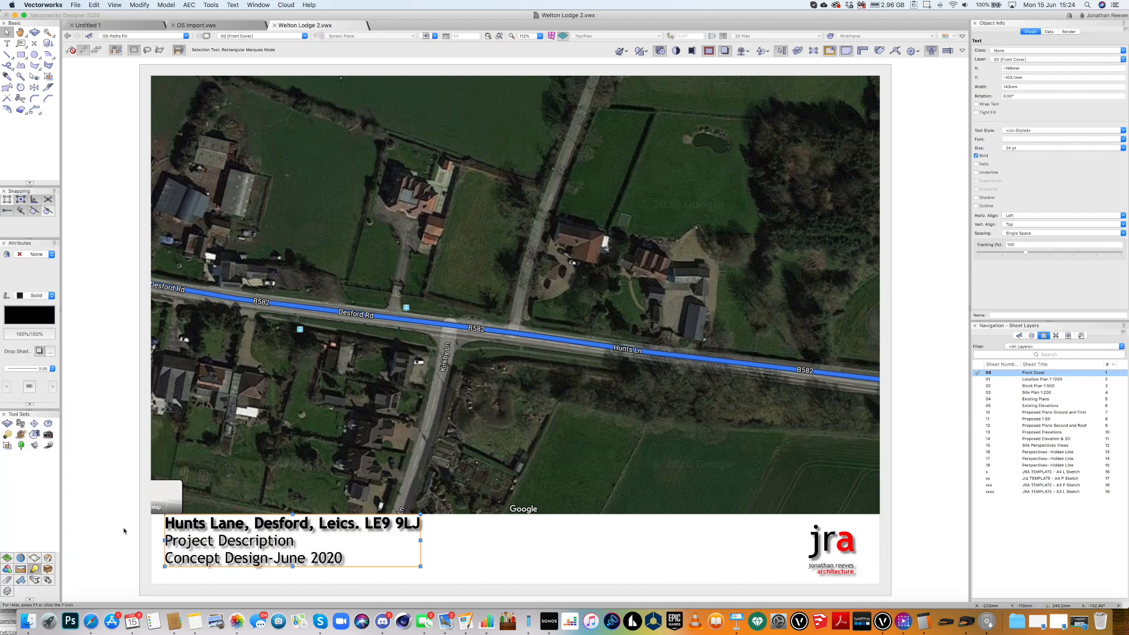
pyautogui.moveTo(198, 547); pyautogui.dragTo(203, 562)
pyautogui.doubleClick(268, 552)
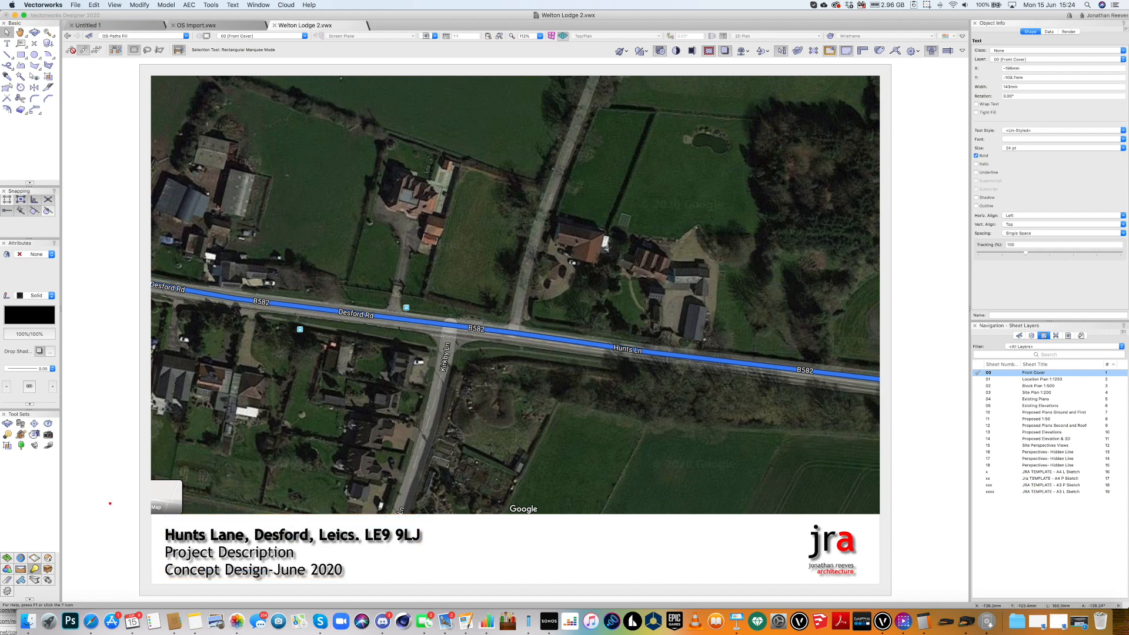
# Replace the 'Project Description' line with 'Earth Sheltred Eco Home'.
pyautogui.moveTo(307, 551); pyautogui.dragTo(166, 553)
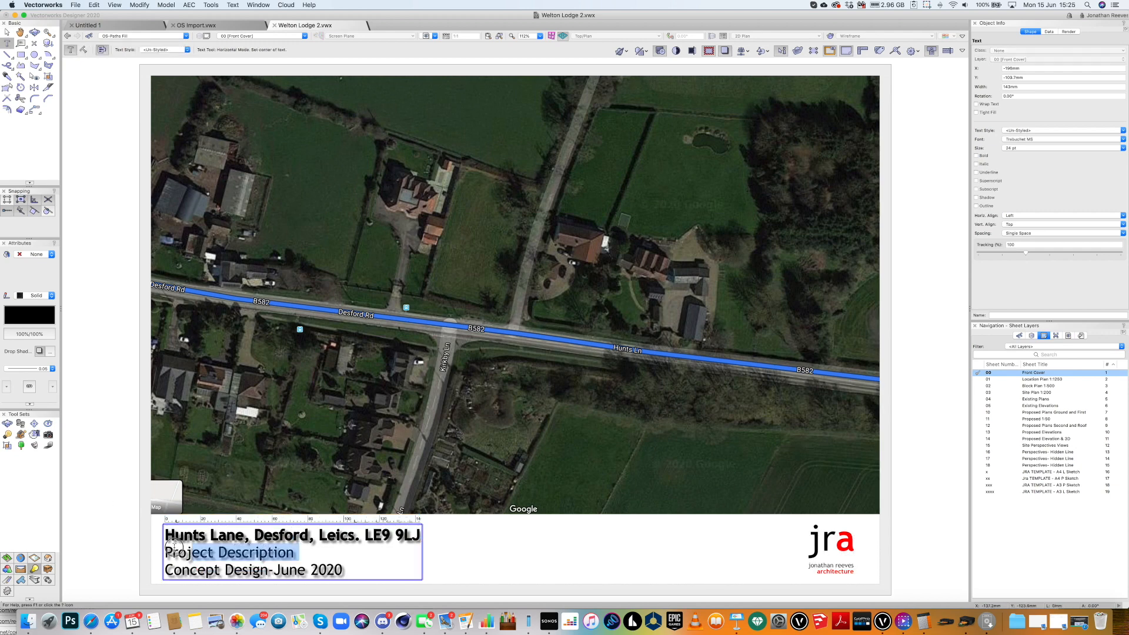
pyautogui.press('BackSpace')
pyautogui.write('Eathe')
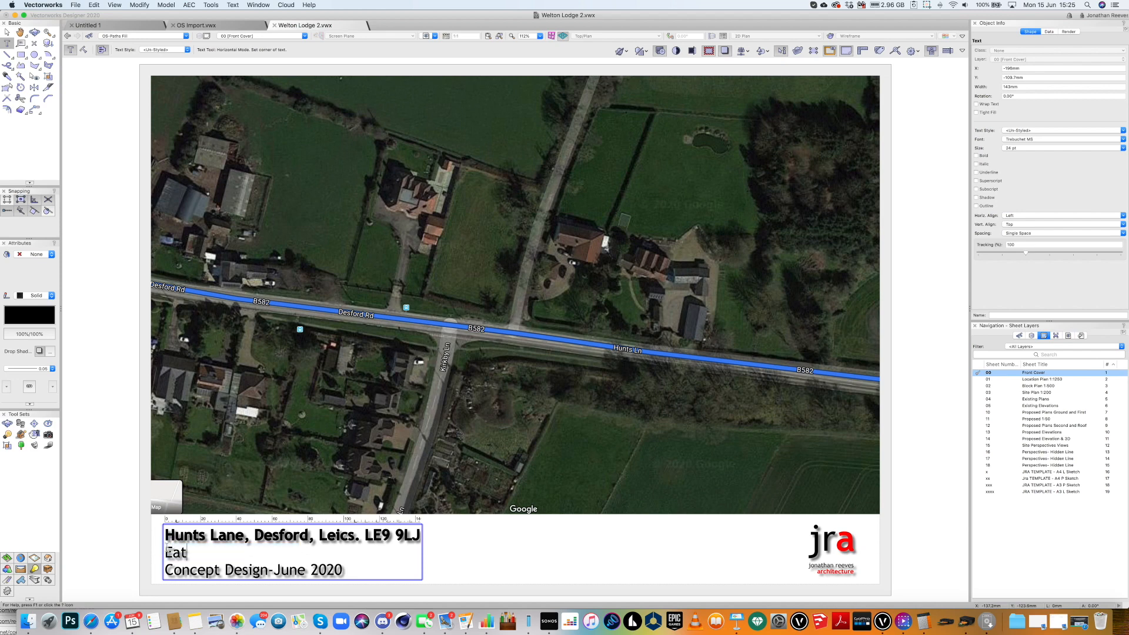
pyautogui.press('BackSpace')
pyautogui.press('BackSpace')
pyautogui.press('BackSpace')
pyautogui.press('BackSpace')
pyautogui.write('rth Sheltred Eco Home')
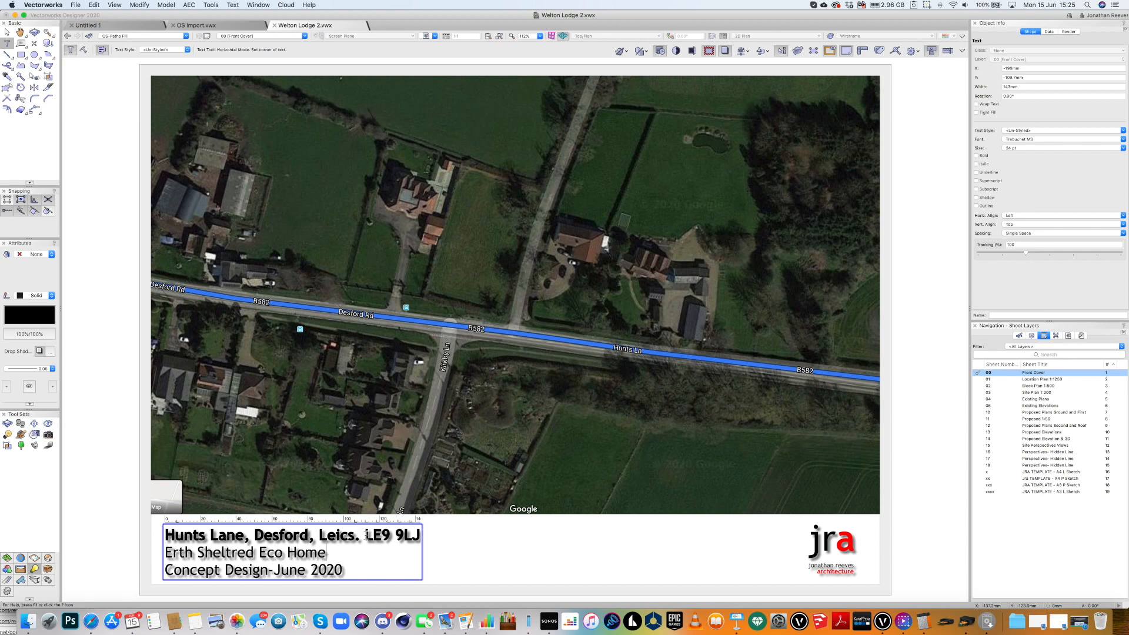
# Move the address line below the project name and fix the spelling of 'Earth'.
pyautogui.moveTo(360, 535); pyautogui.dragTo(164, 532)
pyautogui.press('super+c')
pyautogui.press('BackSpace')
pyautogui.click(172, 552)
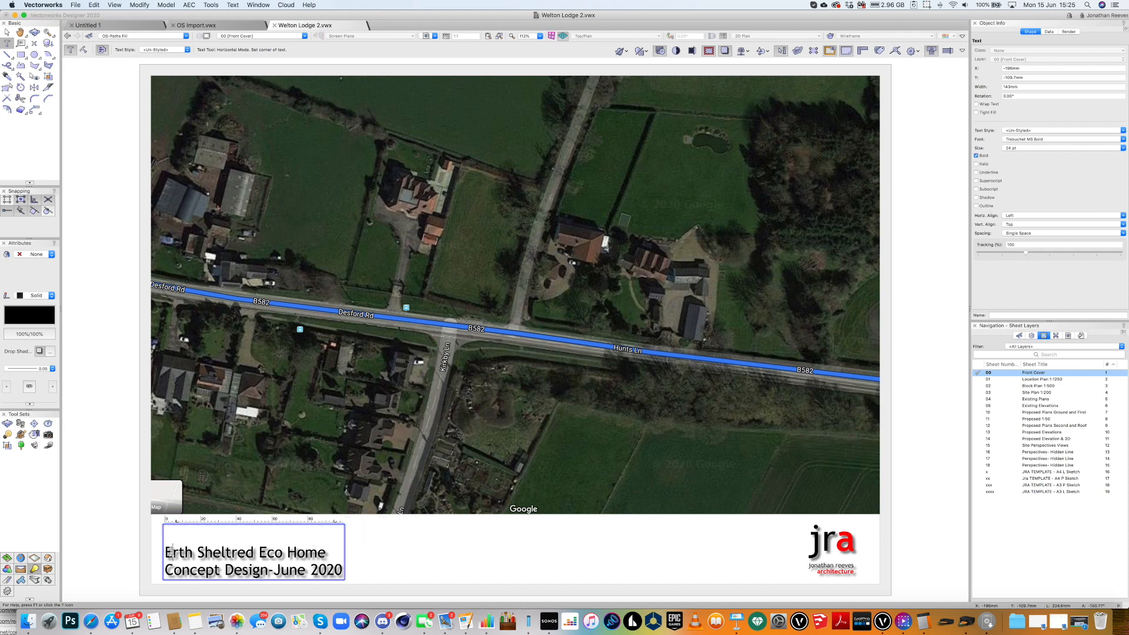
pyautogui.write('a')
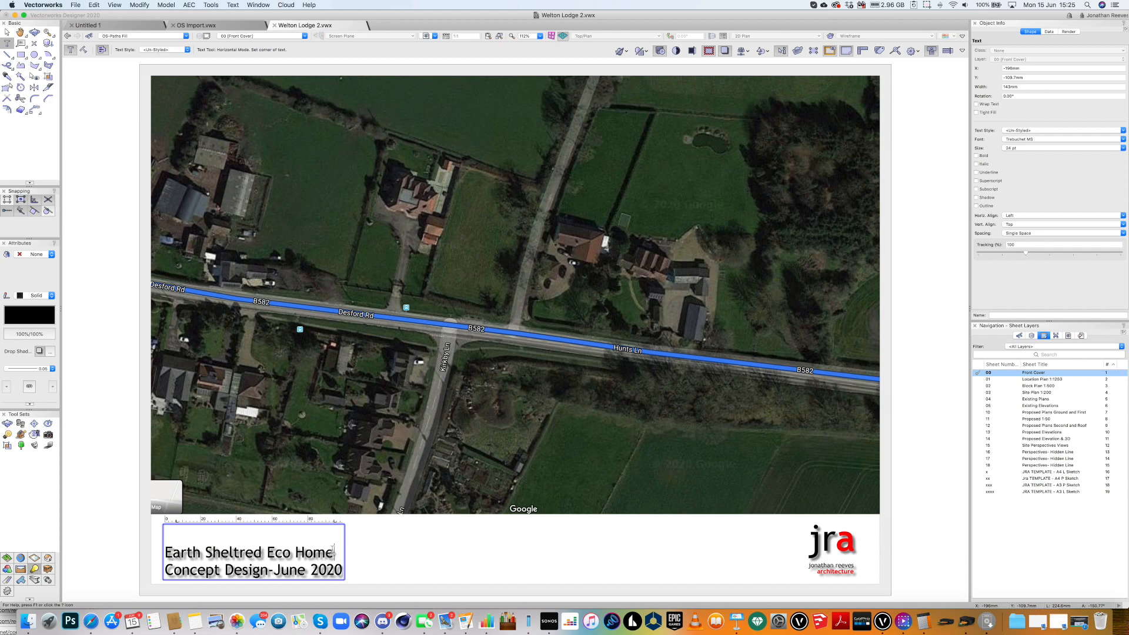
pyautogui.click(205, 535)
pyautogui.press('Delete')
pyautogui.click(332, 536)
pyautogui.press('Return')
pyautogui.press('super+v')
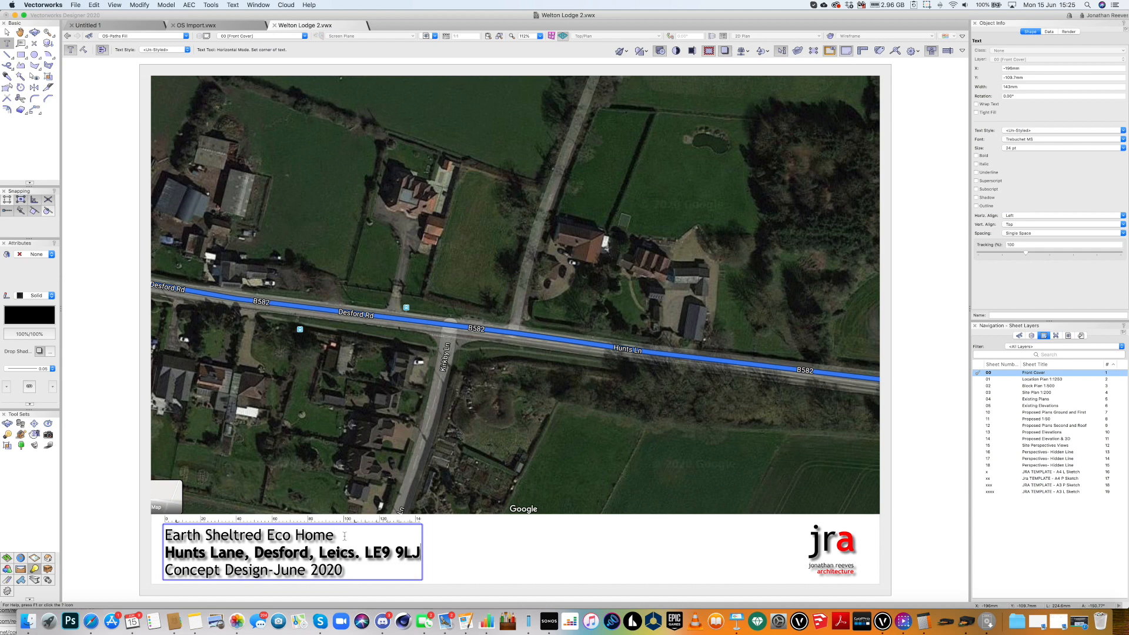
# Set the whole cover title to 20 pt, leaving it non-bold.
pyautogui.press('super+a')
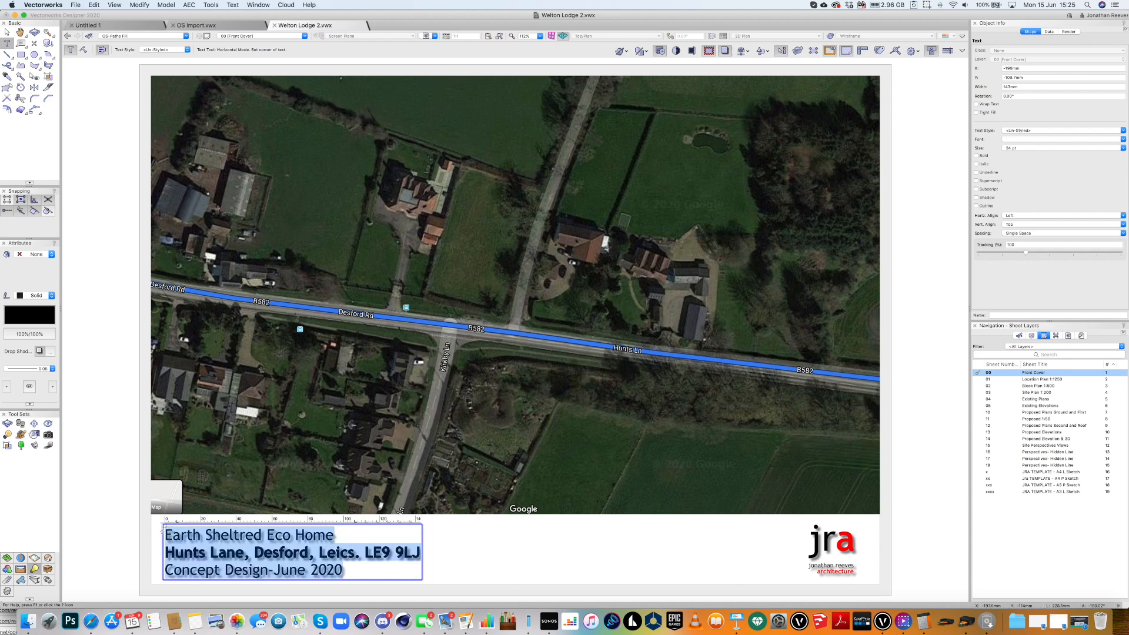
pyautogui.press('super+shift+b')
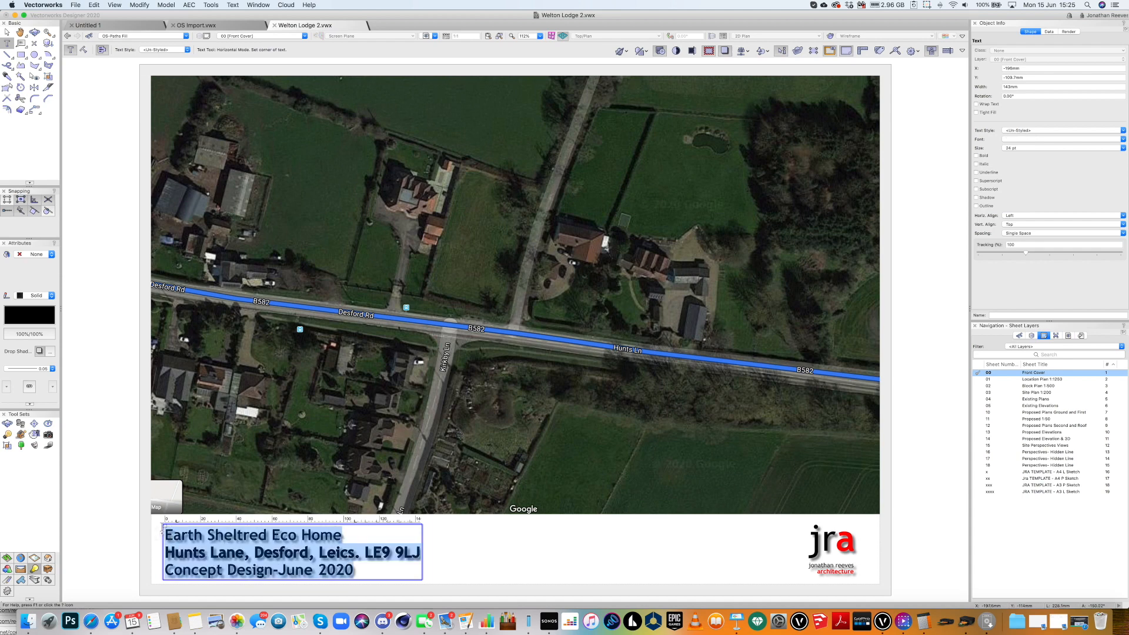
pyautogui.press('super+z')
pyautogui.click(1016, 148)
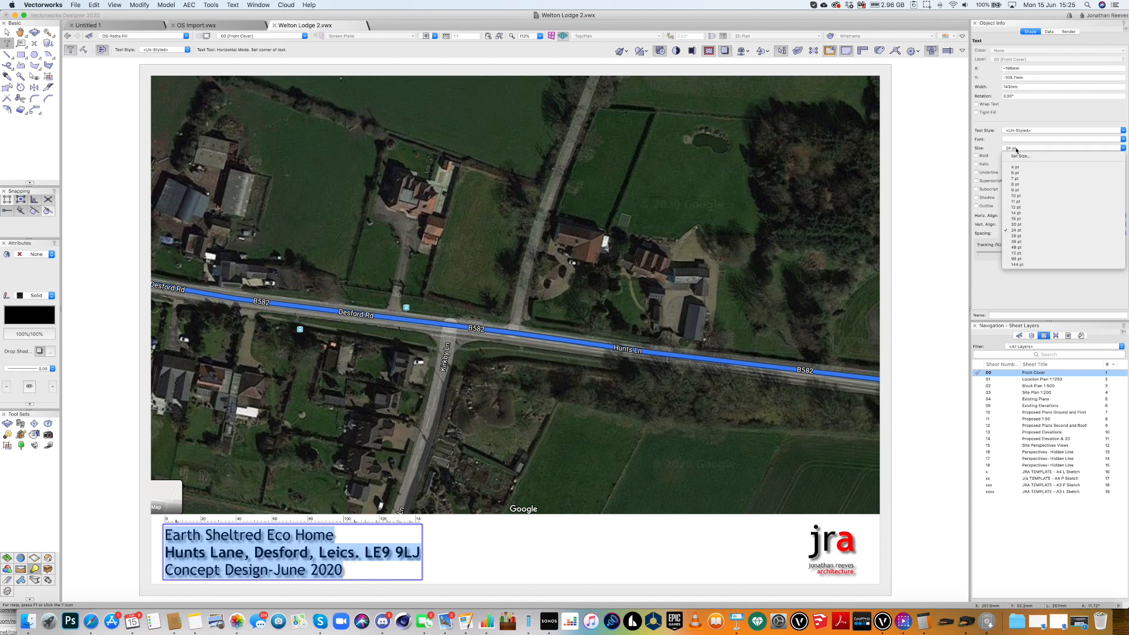
pyautogui.click(1018, 230)
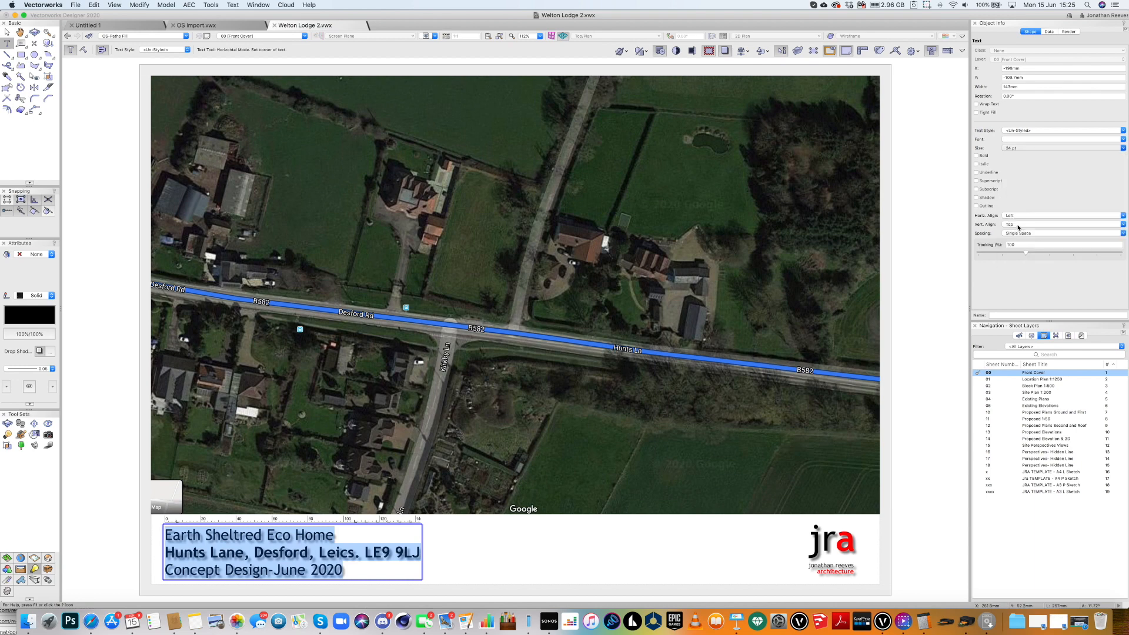
pyautogui.click(227, 534)
# Spell-check the title and correct 'Sheltred' to 'Sheltered'.
pyautogui.doubleClick(227, 535)
pyautogui.rightClick(227, 536)
pyautogui.moveTo(296, 601)
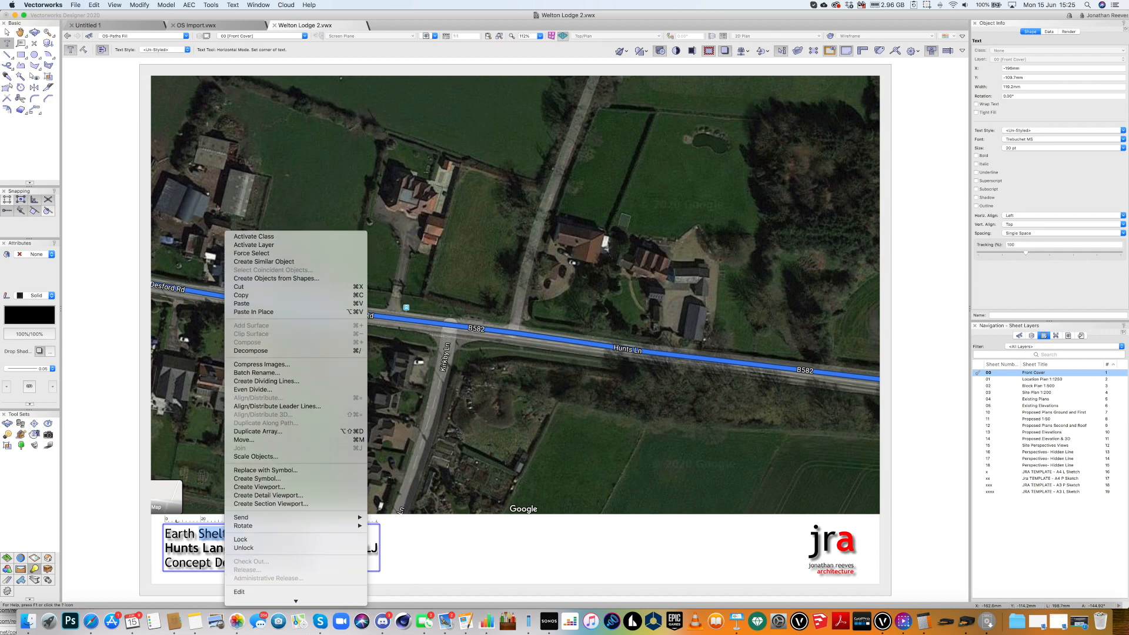
pyautogui.click(290, 582)
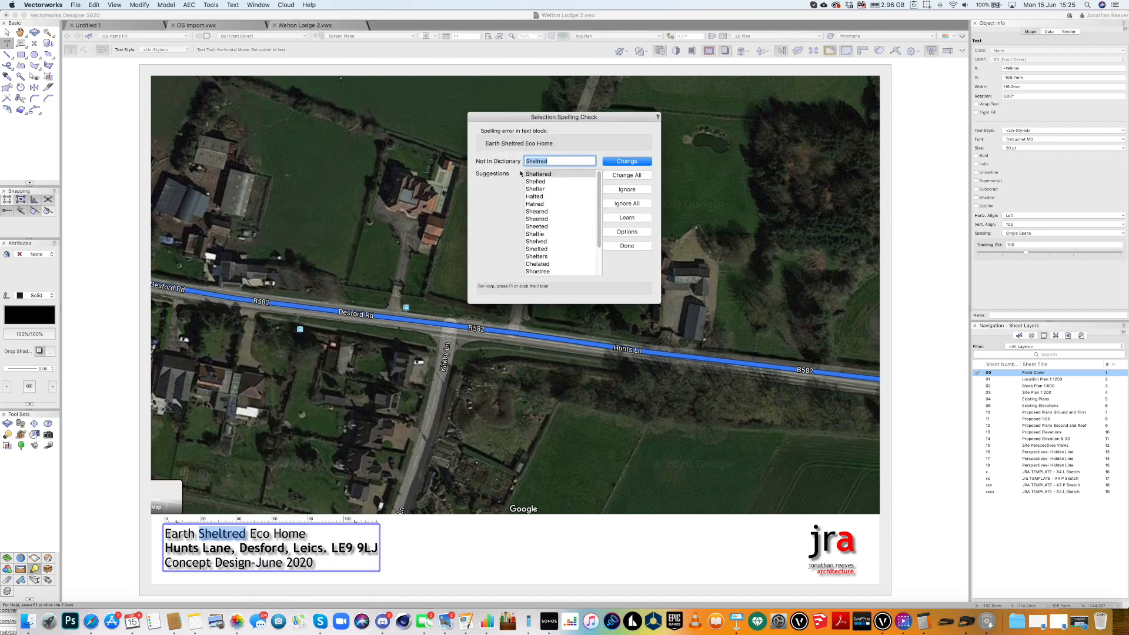
pyautogui.click(623, 166)
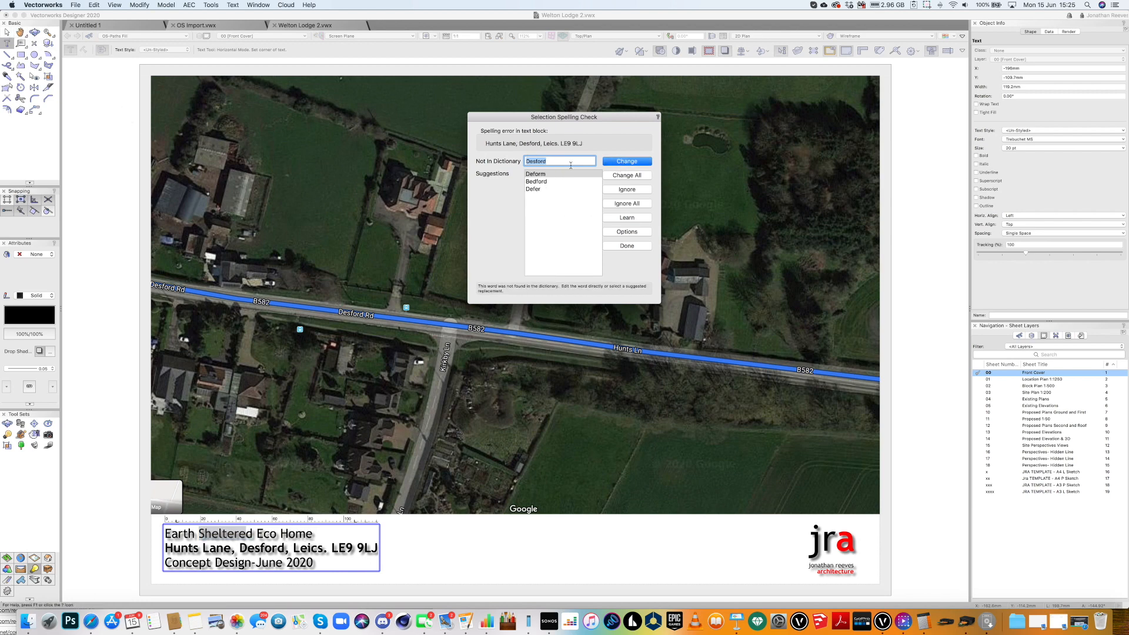
pyautogui.click(626, 247)
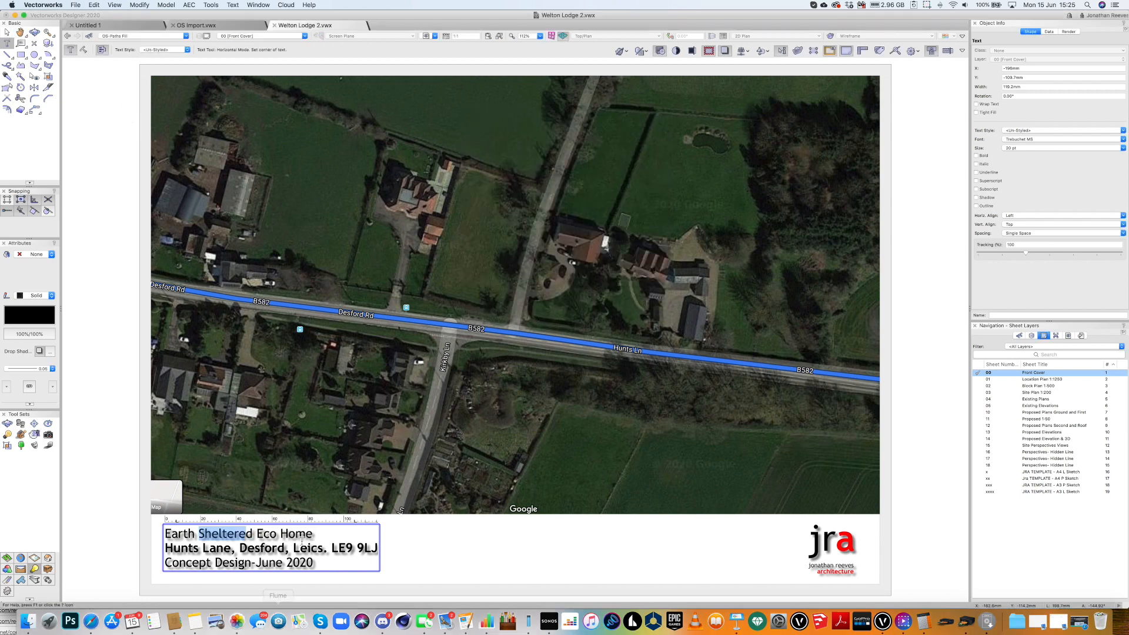
pyautogui.moveTo(319, 534); pyautogui.dragTo(165, 533)
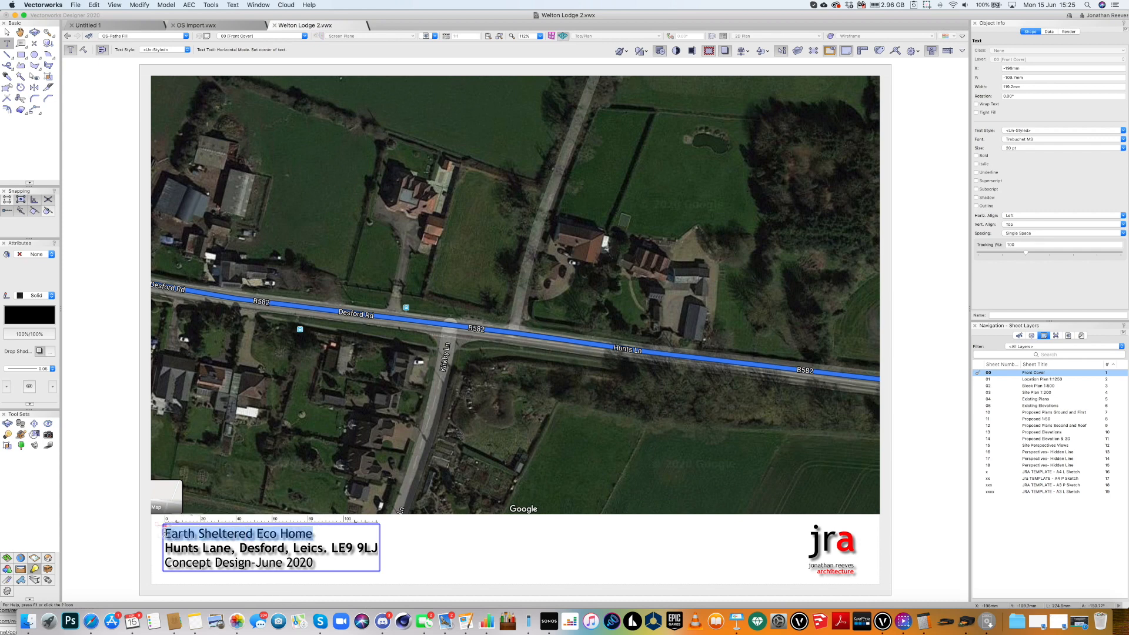
# Bold the Earth Sheltered Eco Home line, keep the address line regular, and check the font list.
pyautogui.press('super+shift+b')
pyautogui.moveTo(379, 547); pyautogui.dragTo(168, 547)
pyautogui.press('super+shift+b')
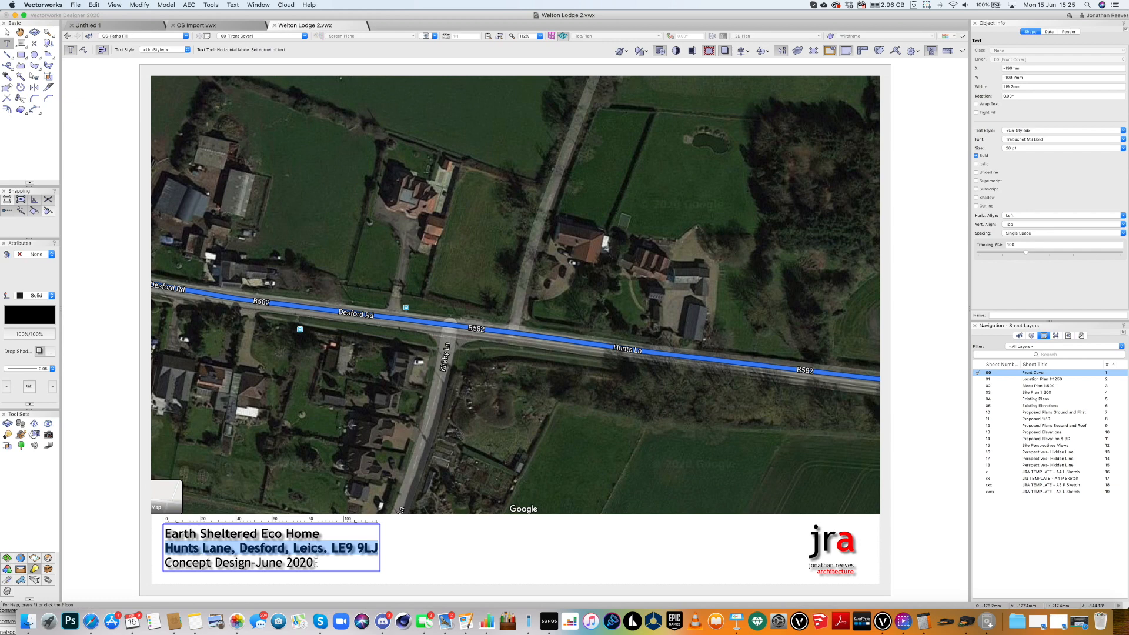
pyautogui.press('super+shift+b')
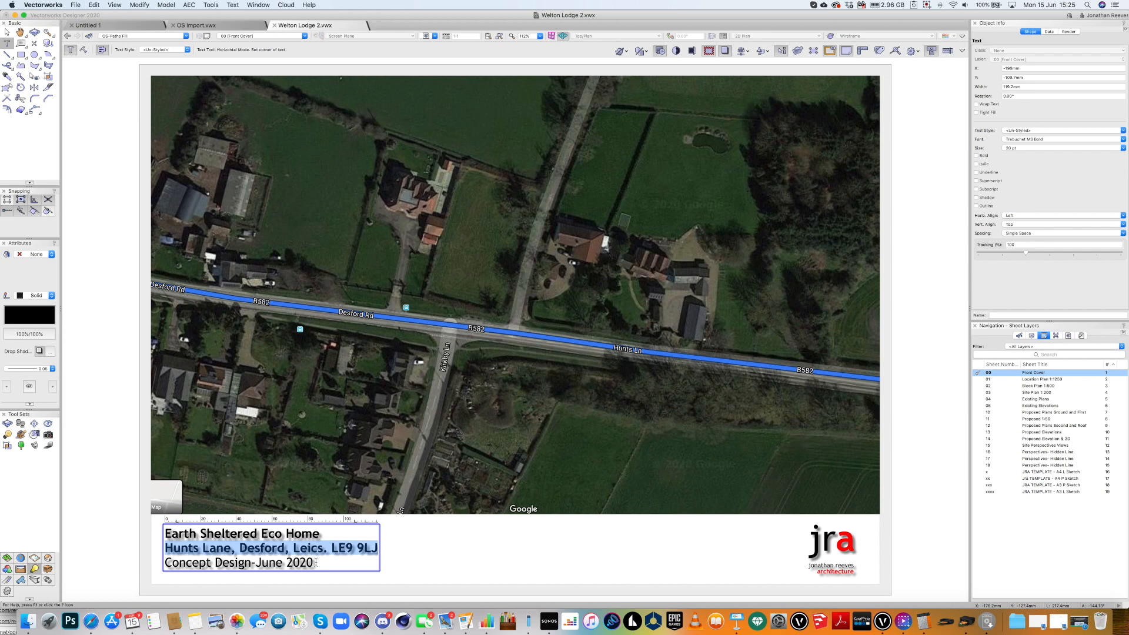
pyautogui.click(1033, 140)
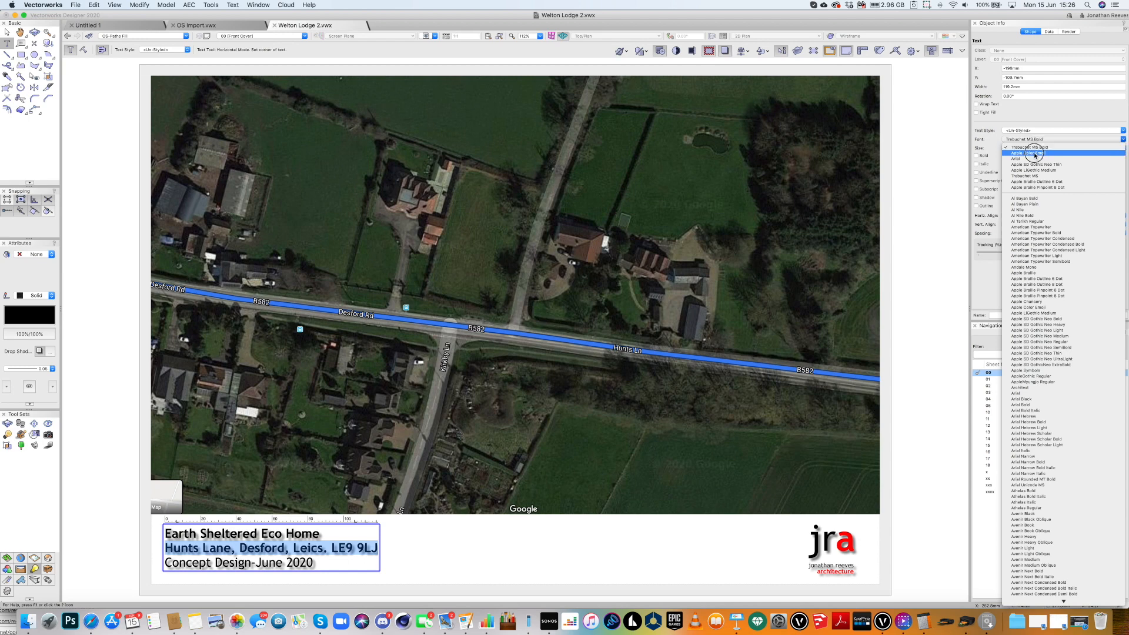
pyautogui.click(1032, 147)
pyautogui.click(1030, 140)
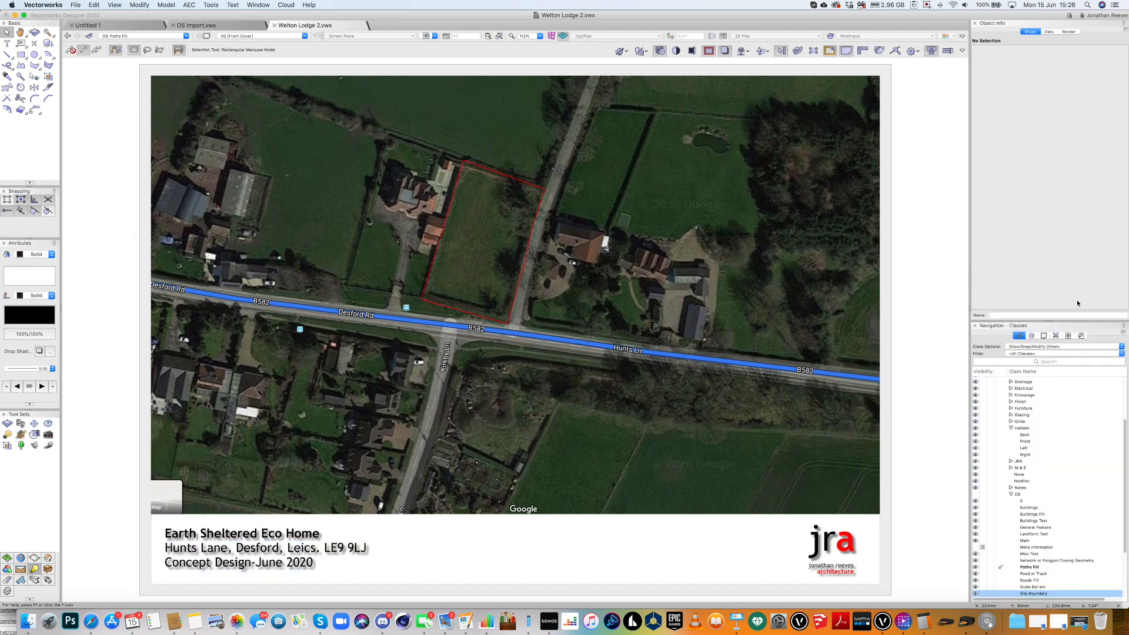
# Show the Sheet Layers list and activate the 02 Block Plan 1:500 sheet.
pyautogui.click(1031, 335)
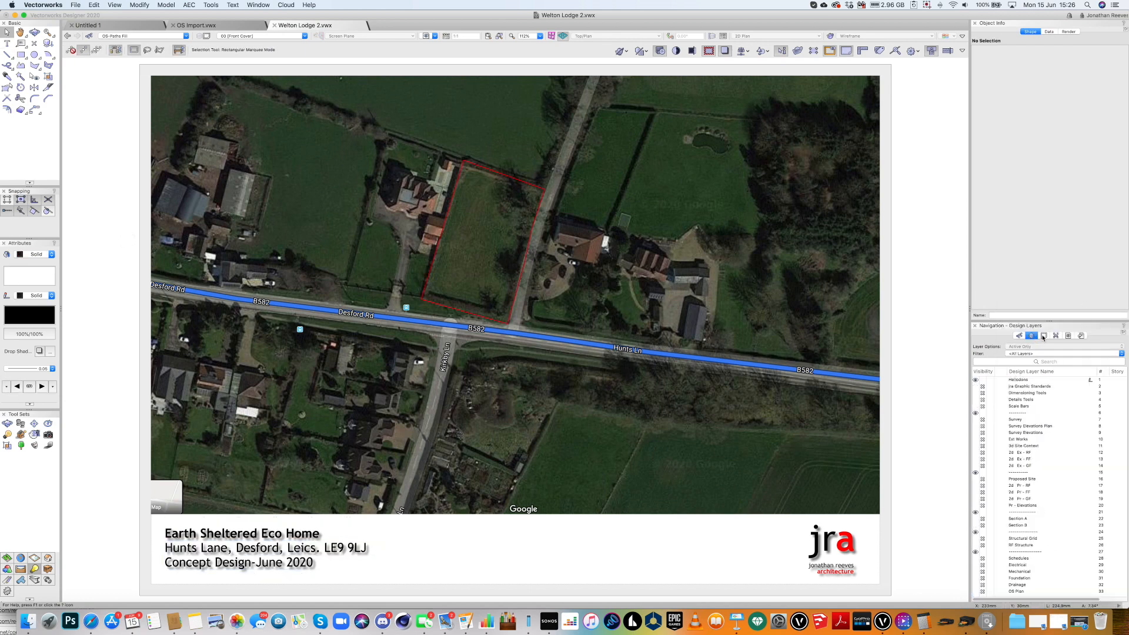
pyautogui.click(1043, 336)
pyautogui.click(1035, 380)
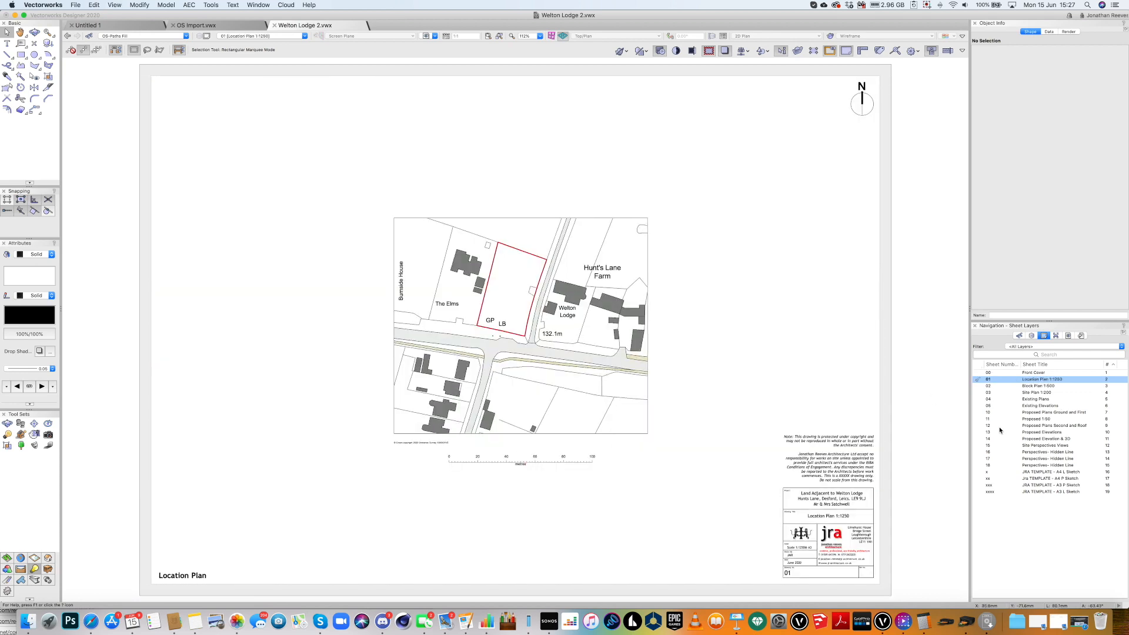
pyautogui.click(1035, 386)
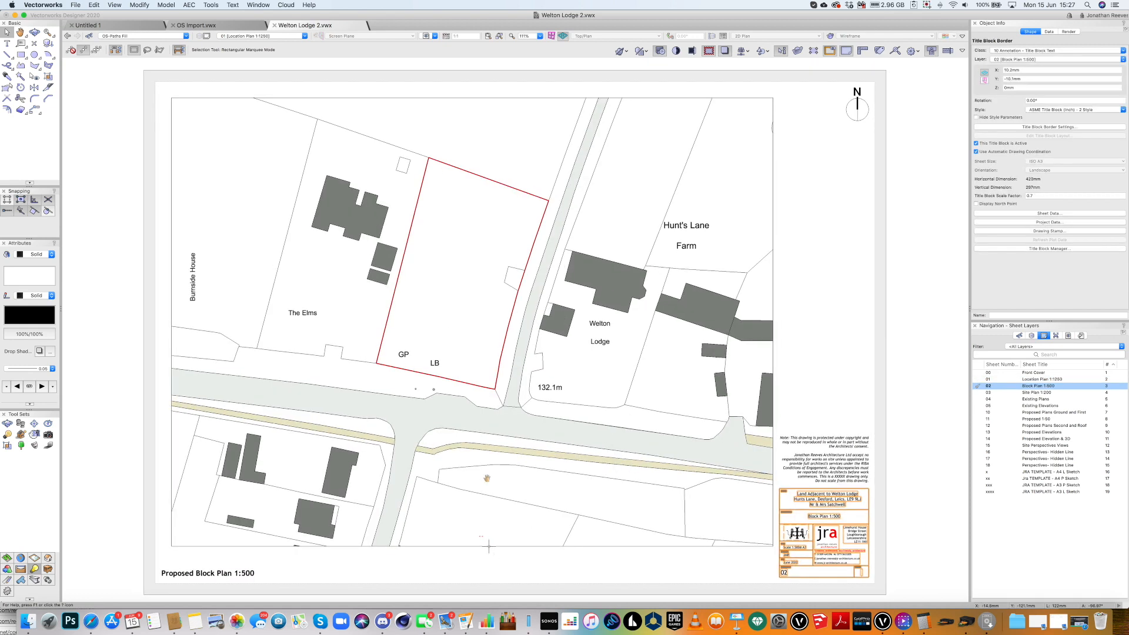
# Place a copy of the map viewport lower on the sheet and start editing its crop.
pyautogui.moveTo(490, 547); pyautogui.dragTo(481, 355, button='middle')
pyautogui.scroll(-5, 485, 350)
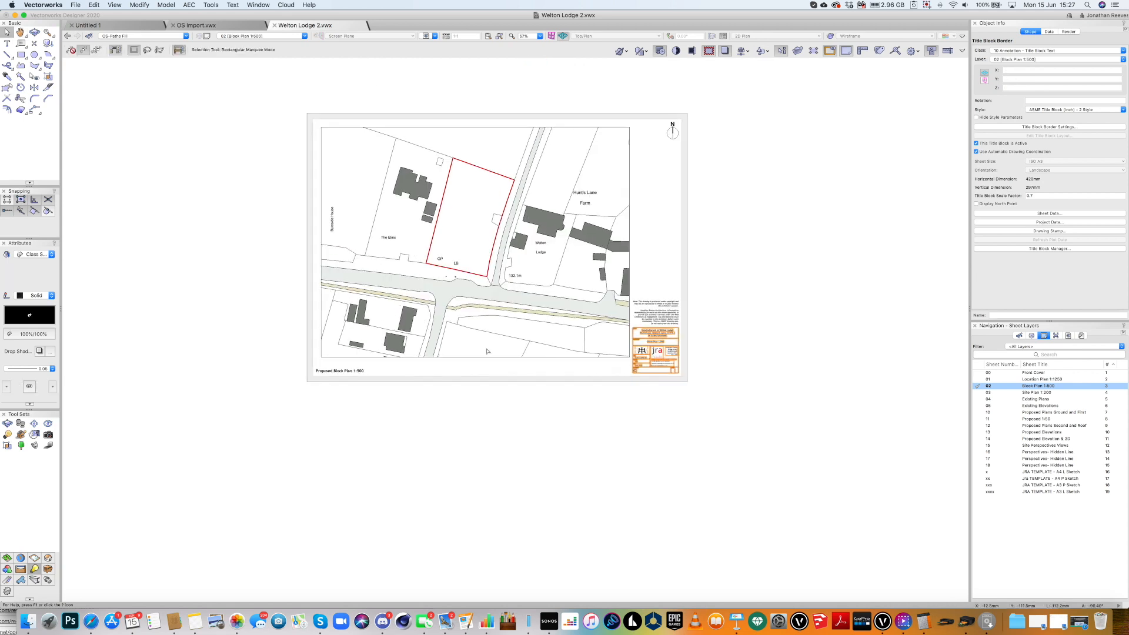
pyautogui.moveTo(492, 366); pyautogui.dragTo(494, 378)
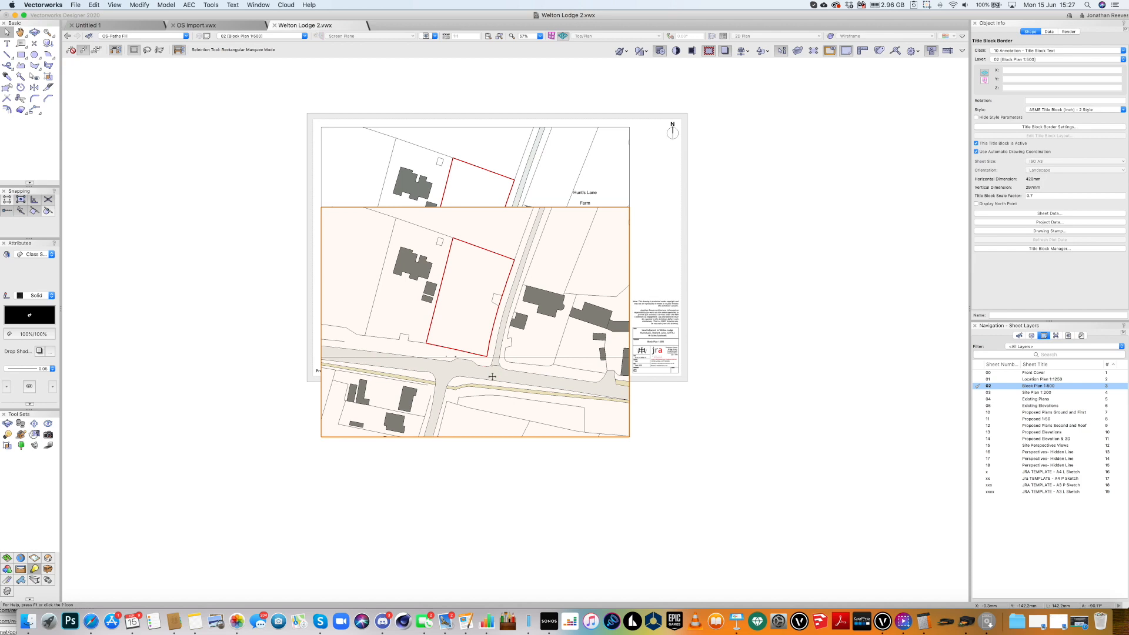
pyautogui.doubleClick(492, 377)
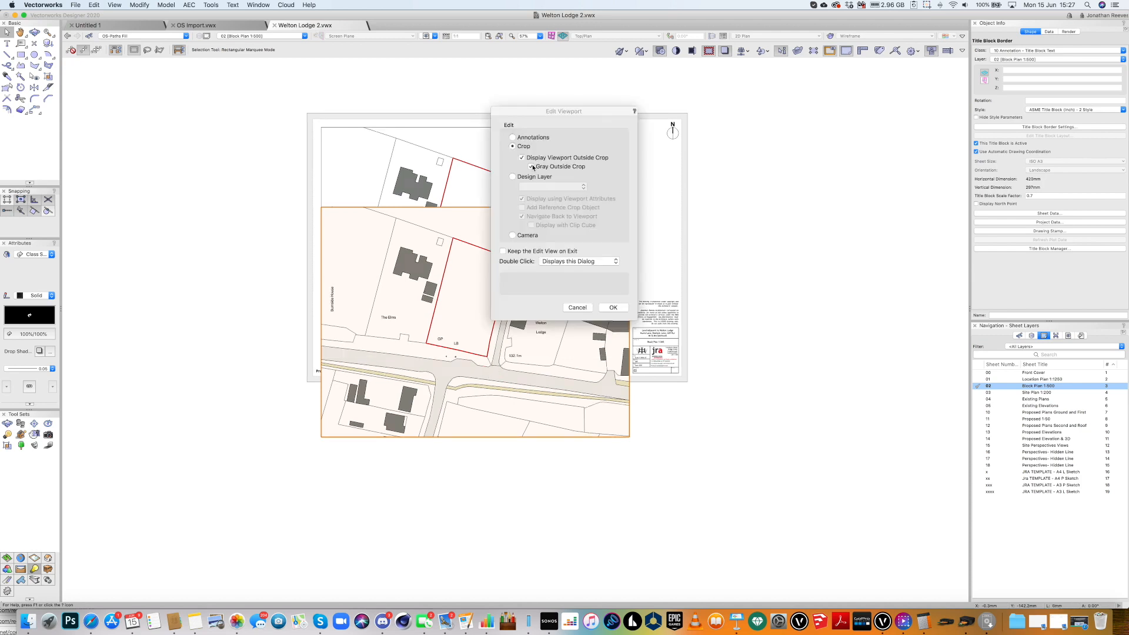
pyautogui.press('Return')
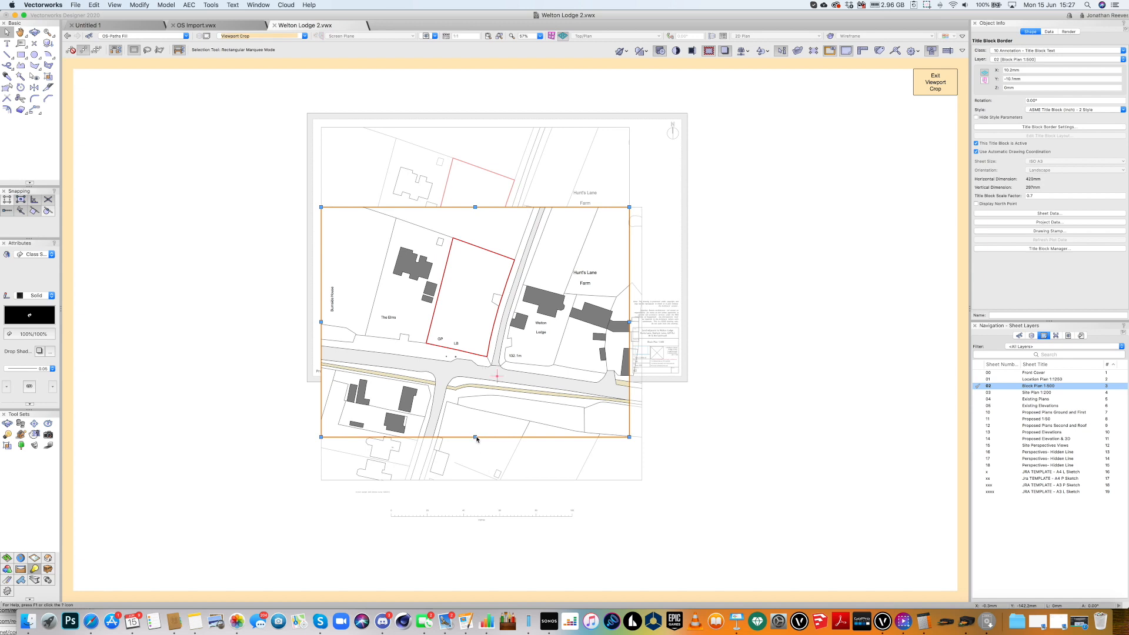
# Crop the copied viewport tightly around the 0–100 metre scale bar and exit the crop.
pyautogui.click(475, 438)
pyautogui.moveTo(475, 437); pyautogui.dragTo(477, 524)
pyautogui.moveTo(475, 207); pyautogui.dragTo(394, 509)
pyautogui.press('c')
pyautogui.moveTo(629, 550); pyautogui.dragTo(361, 434)
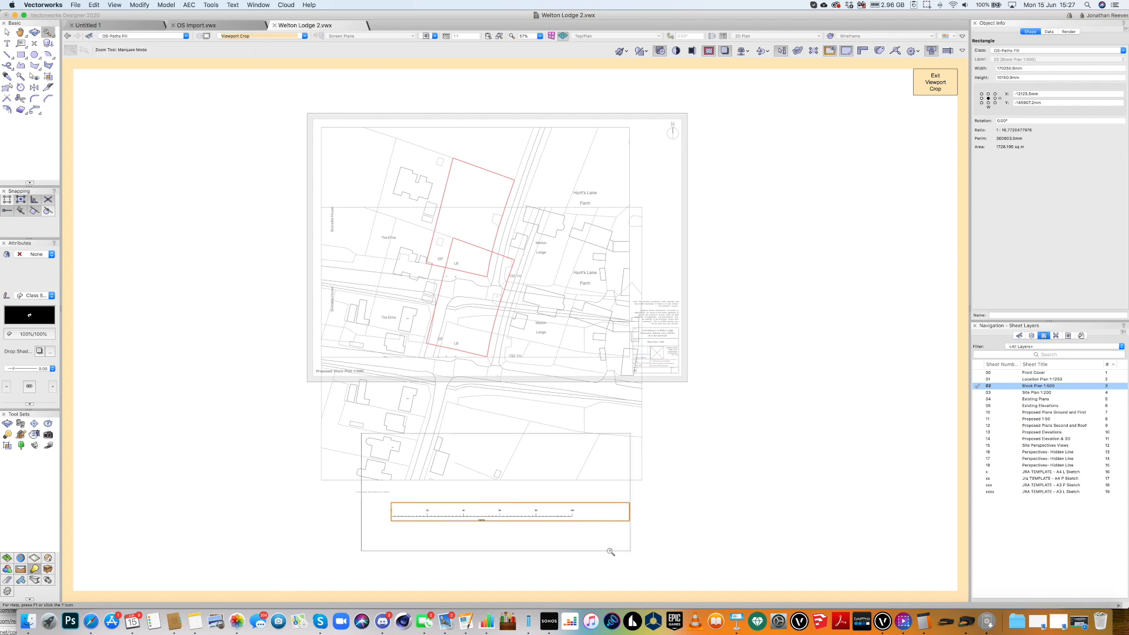
pyautogui.press('x')
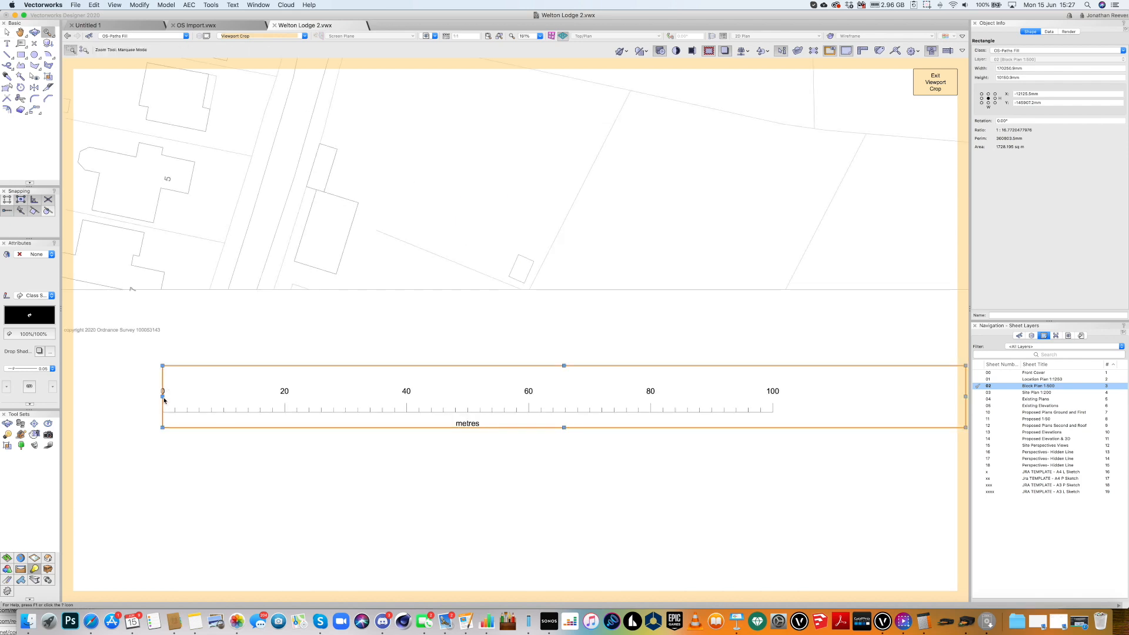
pyautogui.moveTo(148, 397); pyautogui.dragTo(150, 396)
pyautogui.scroll(-1, 307, 480)
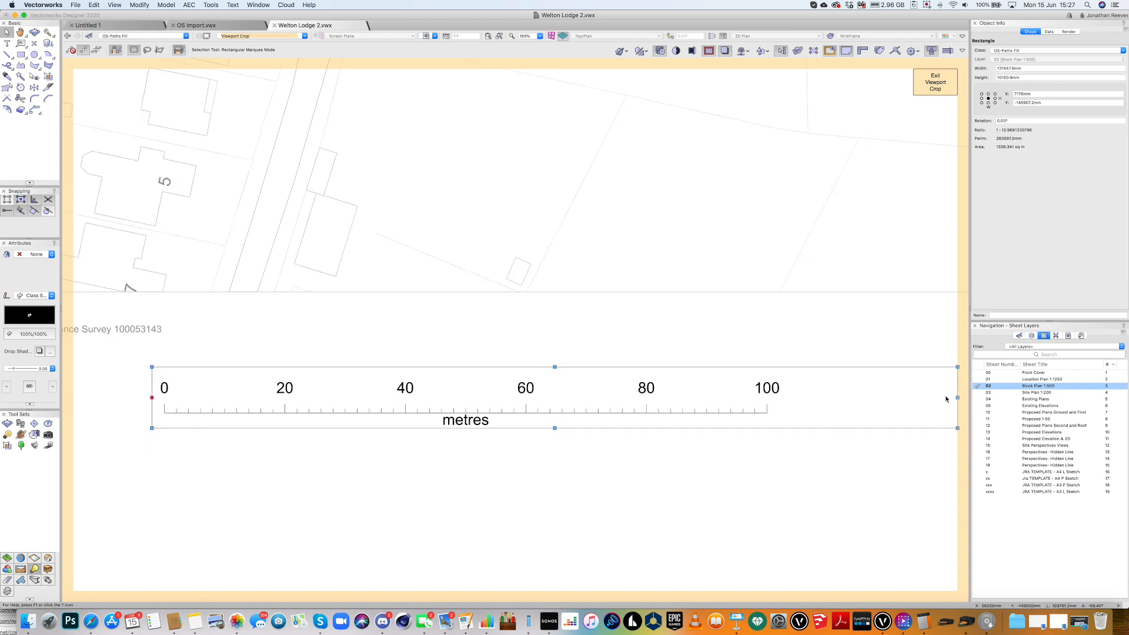
pyautogui.moveTo(956, 398); pyautogui.dragTo(781, 385)
pyautogui.click(935, 82)
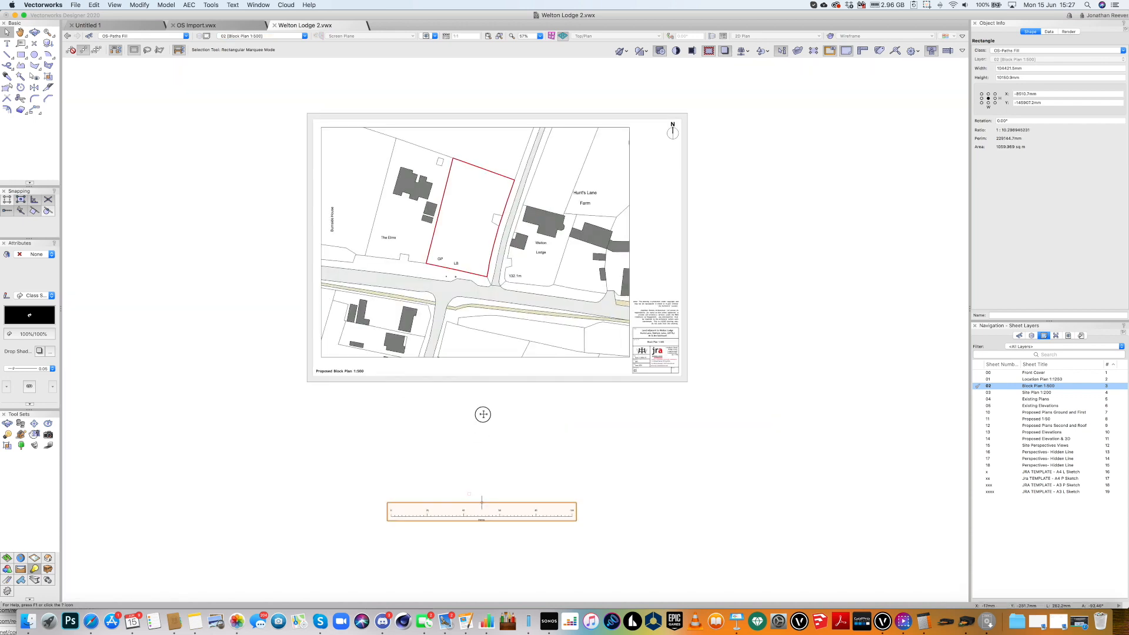
# Move the scale-bar viewport beneath the block plan, hide its crop outline, and fit the page.
pyautogui.moveTo(481, 503); pyautogui.dragTo(473, 356)
pyautogui.click(976, 126)
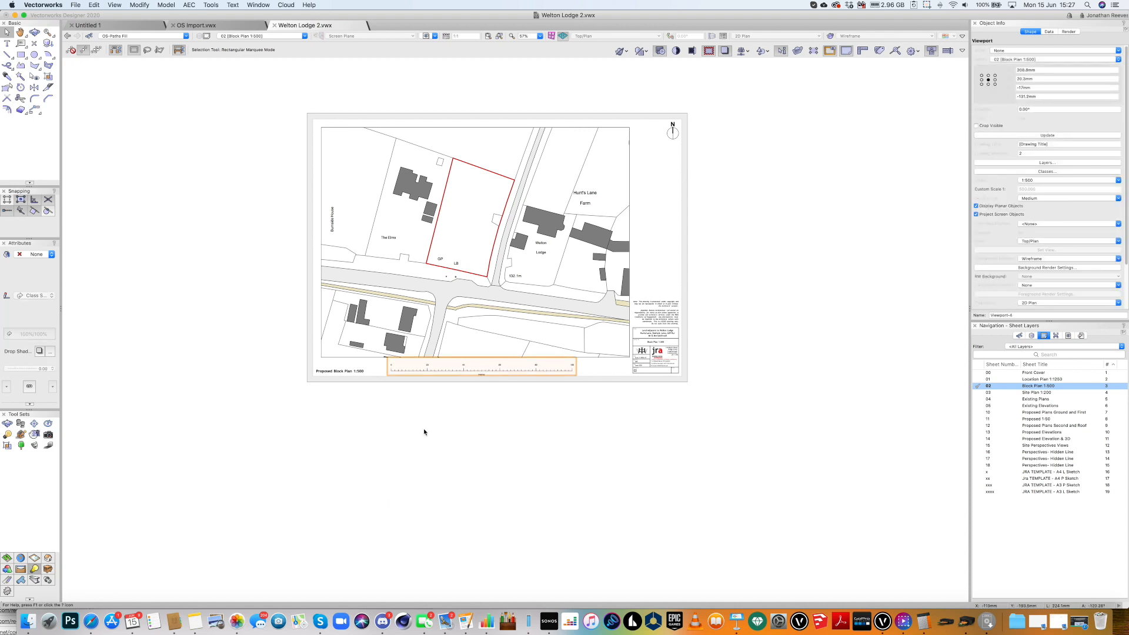
pyautogui.click(433, 449)
pyautogui.press('super+6')
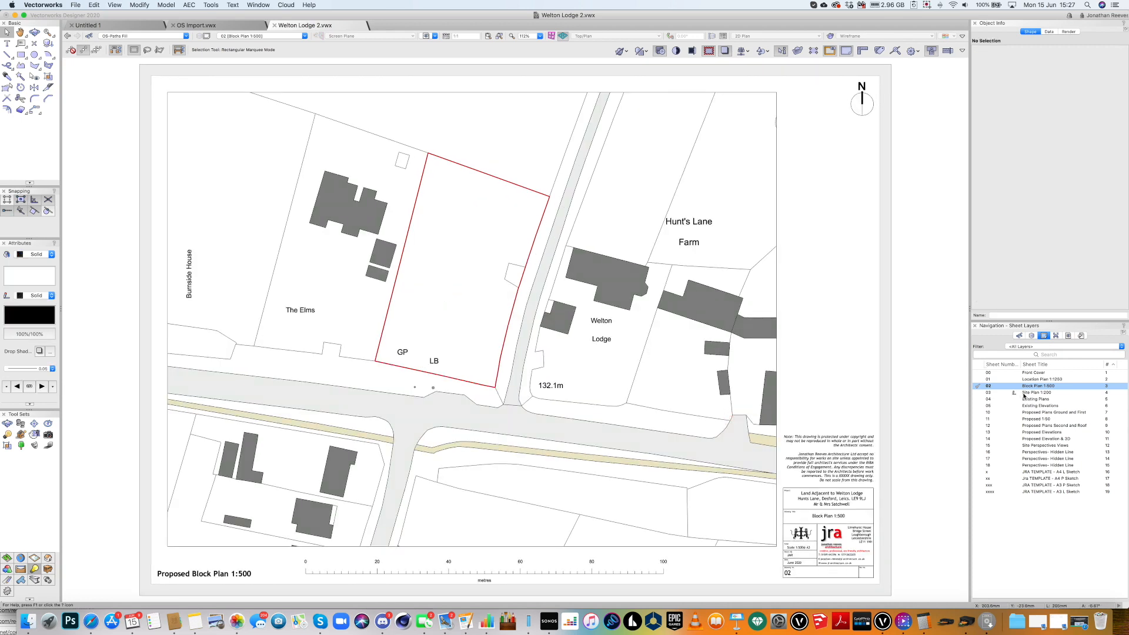
# Open the 03 Site Plan 1:200 sheet and fit the whole page in view.
pyautogui.click(528, 570)
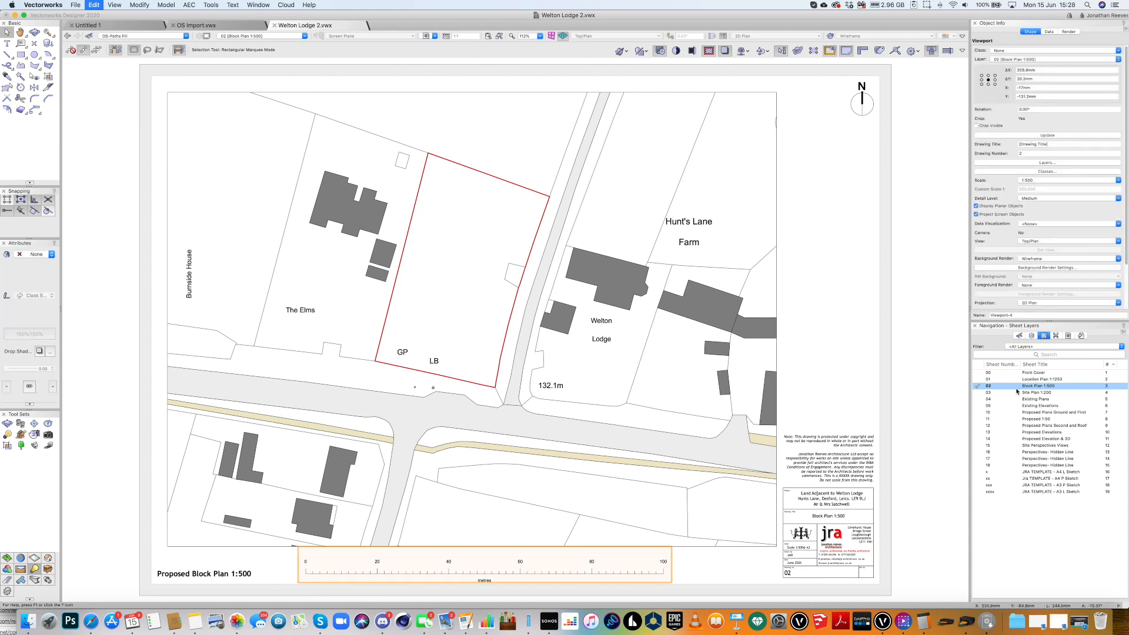
pyautogui.click(1018, 393)
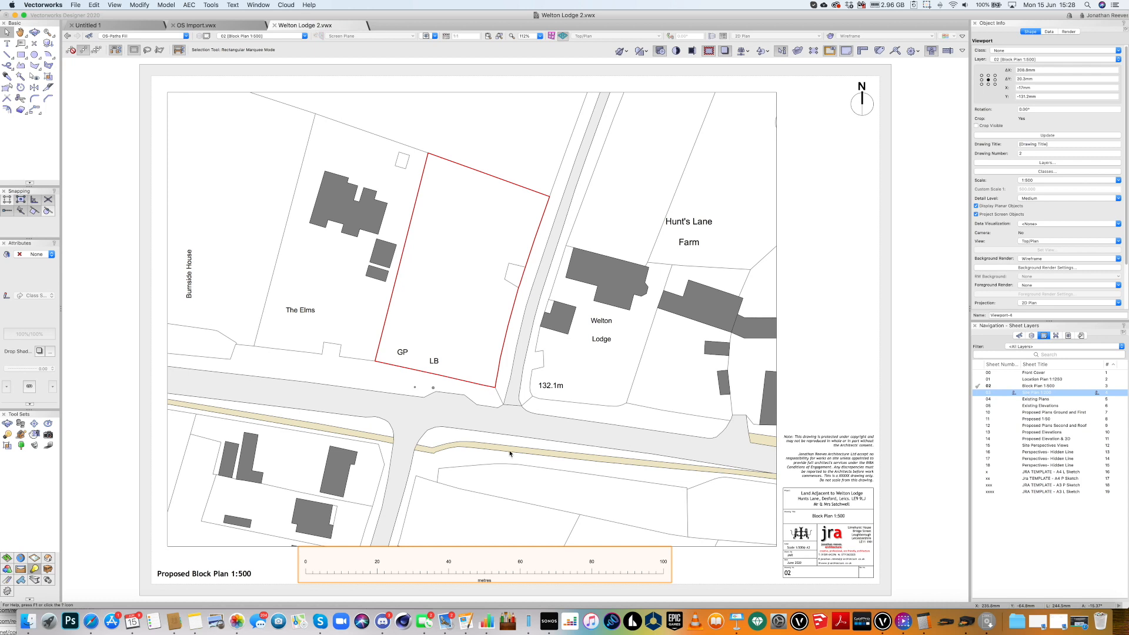
pyautogui.press('super+4')
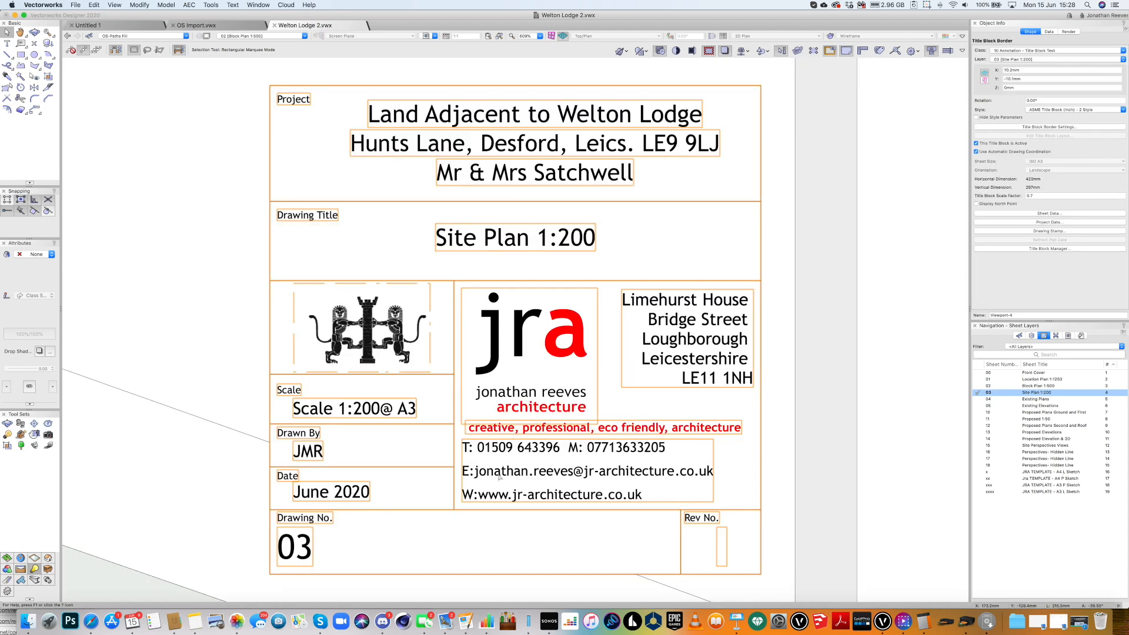
# Set the left-edge scale-bar viewport to 1:200, move it along the bottom, then delete it.
pyautogui.click(108, 444)
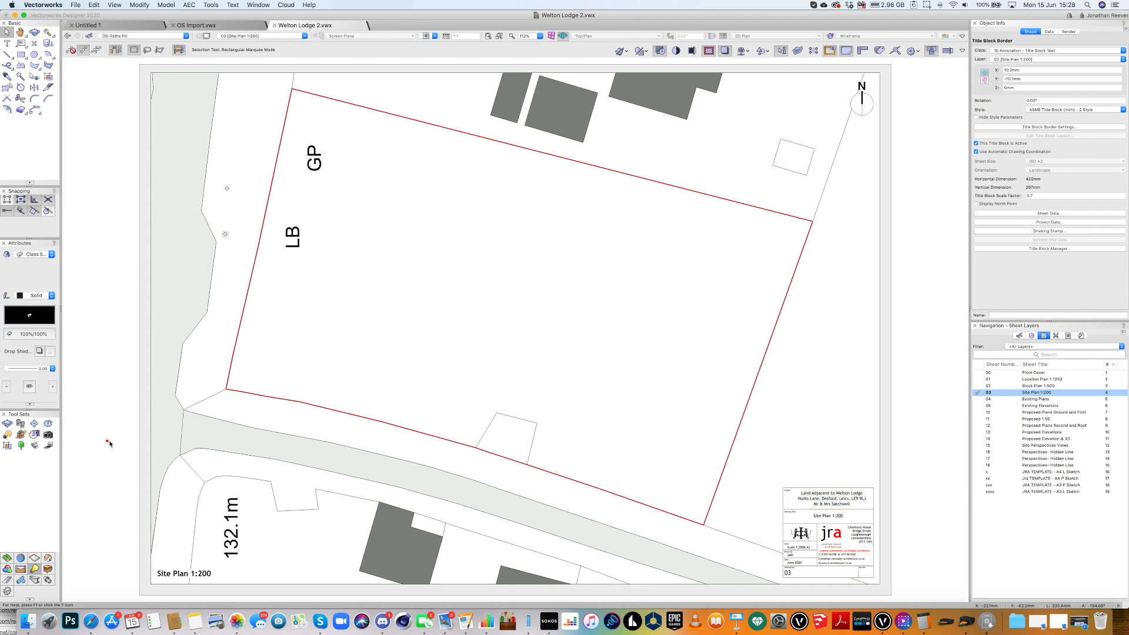
pyautogui.click(109, 444)
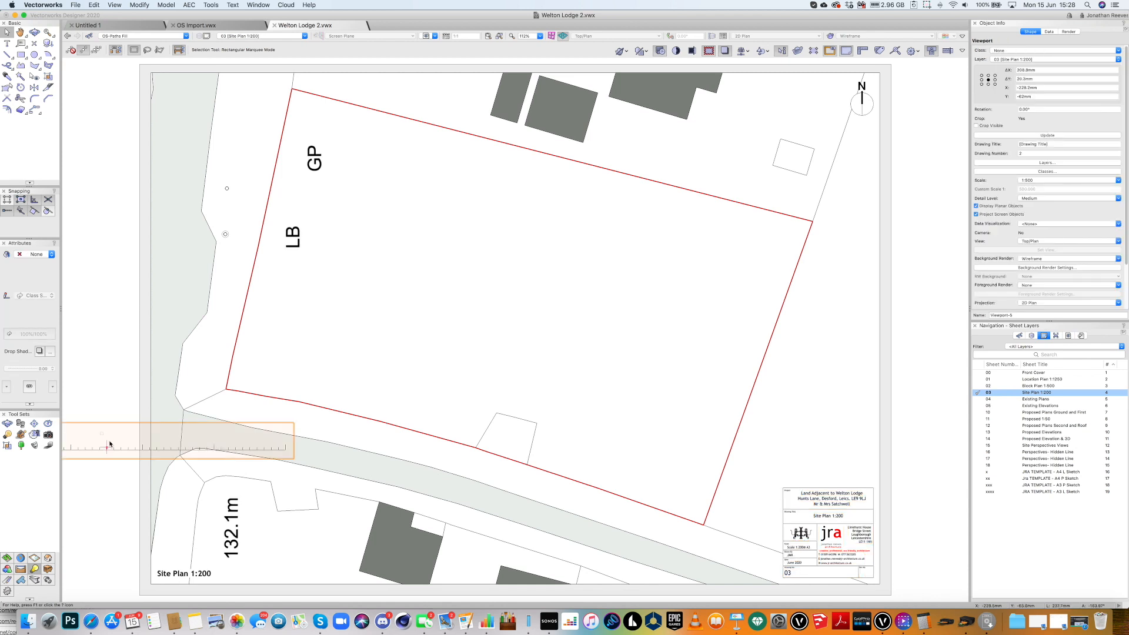
pyautogui.click(1033, 181)
pyautogui.click(1032, 361)
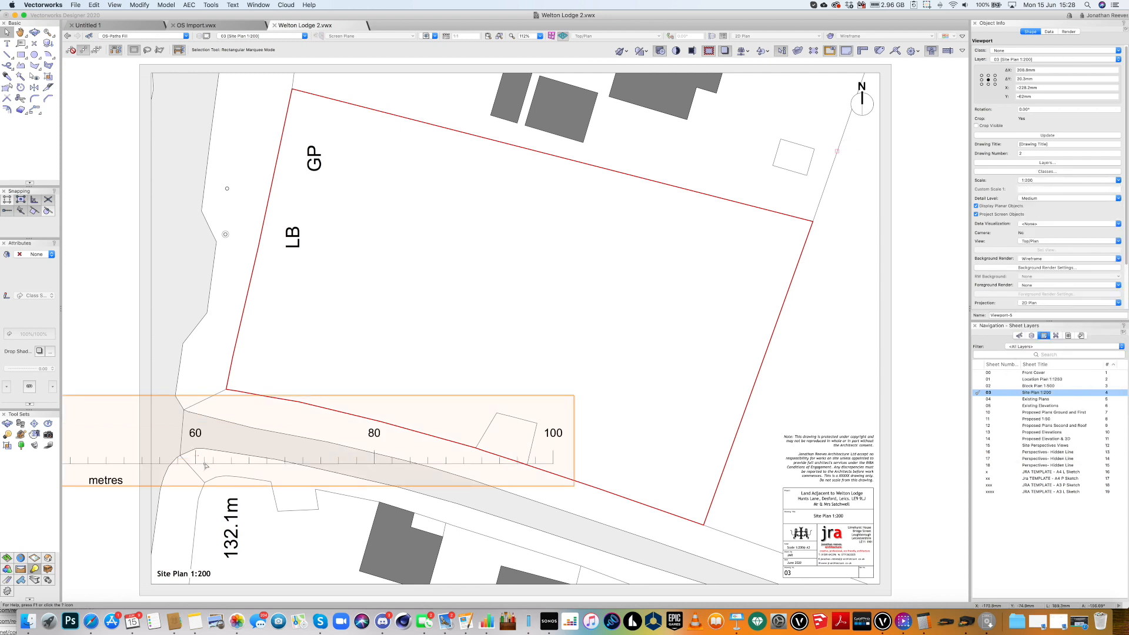
pyautogui.scroll(-3, 204, 465)
pyautogui.moveTo(118, 462); pyautogui.dragTo(435, 494)
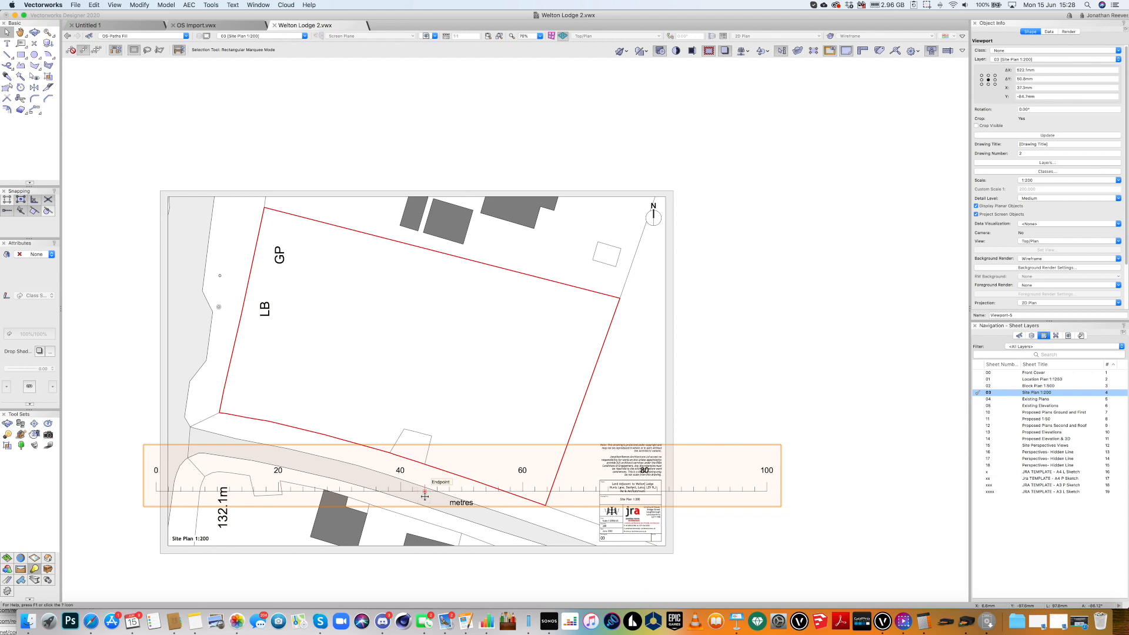
pyautogui.press('BackSpace')
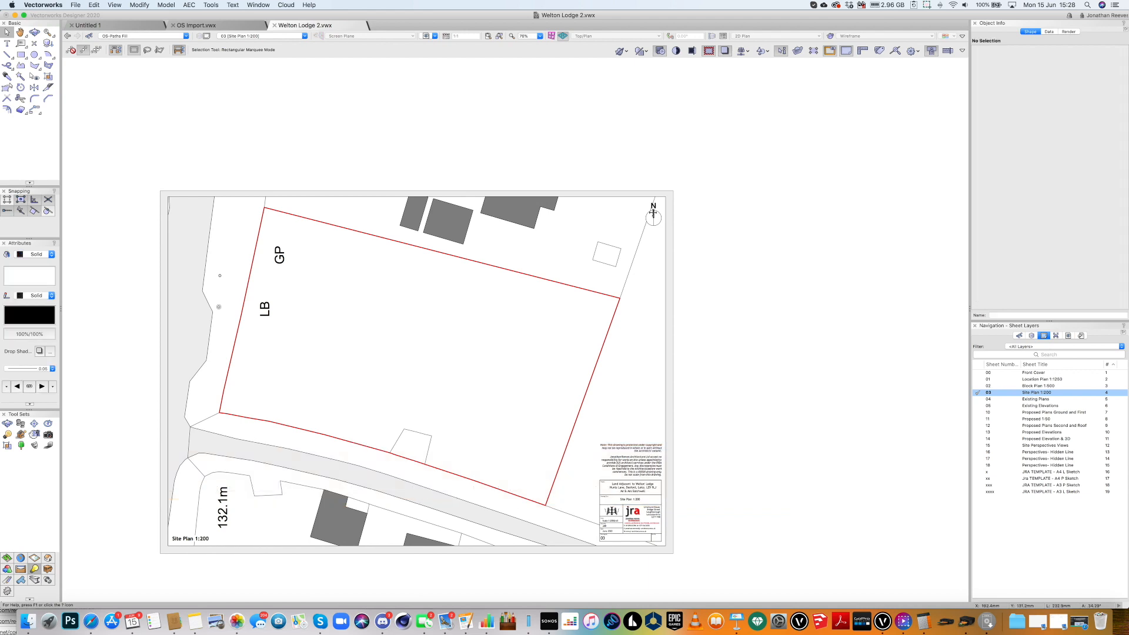
# Rotate the north arrow so N points right, nudge it into the corner, and save.
pyautogui.click(652, 215)
pyautogui.press('super+l')
pyautogui.press('super+l')
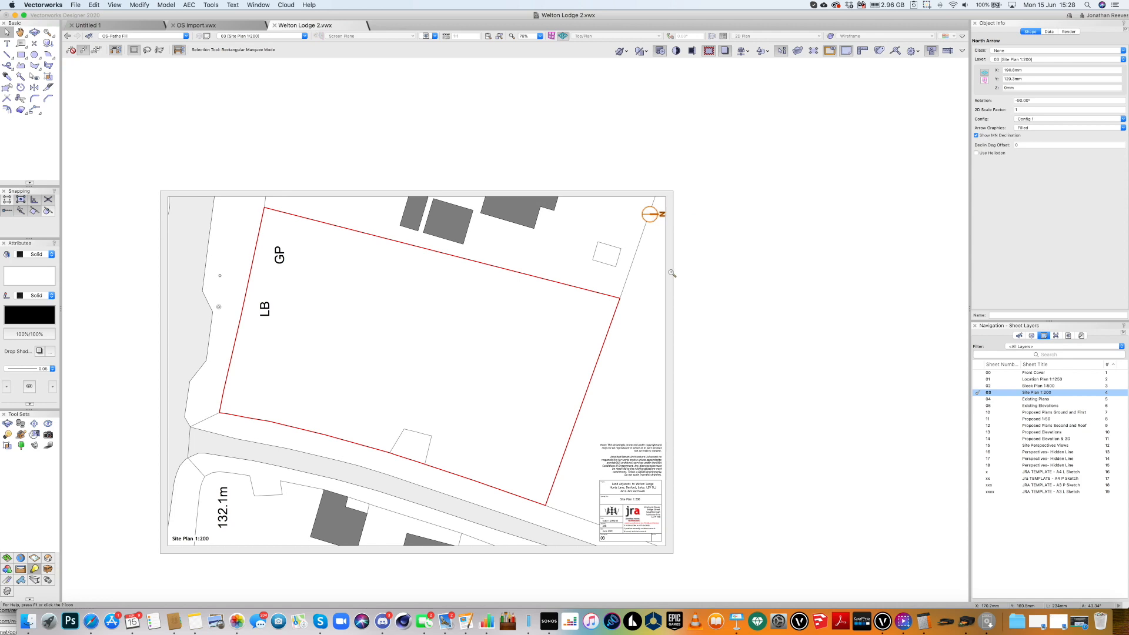
pyautogui.press('c')
pyautogui.moveTo(626, 178); pyautogui.dragTo(676, 277)
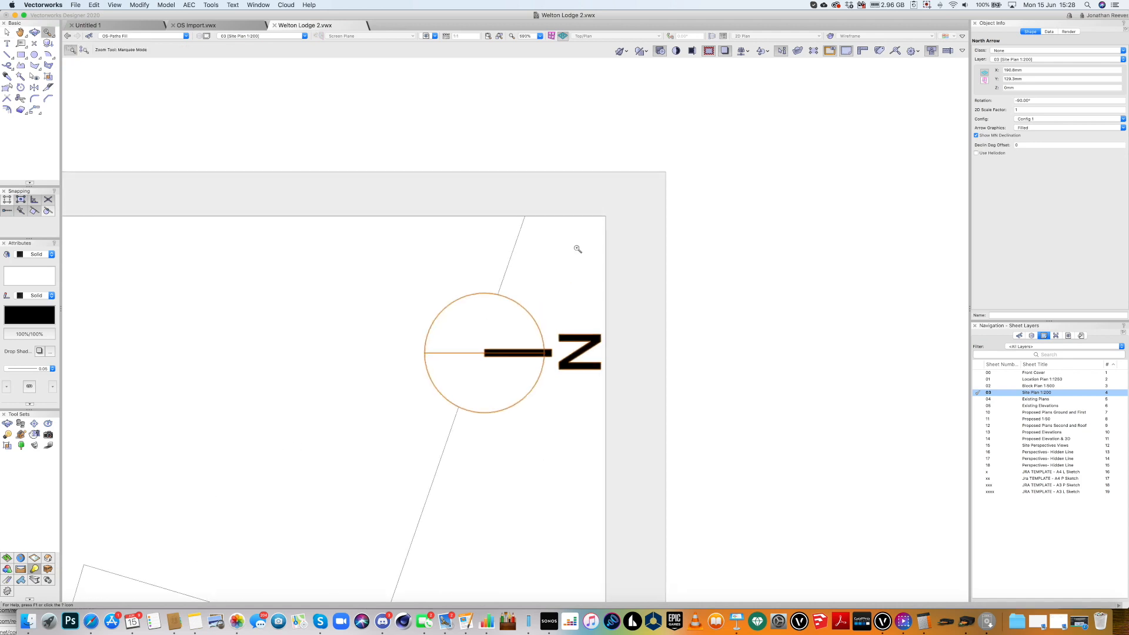
pyautogui.press('x')
pyautogui.moveTo(467, 299); pyautogui.dragTo(473, 317)
pyautogui.press('super+4')
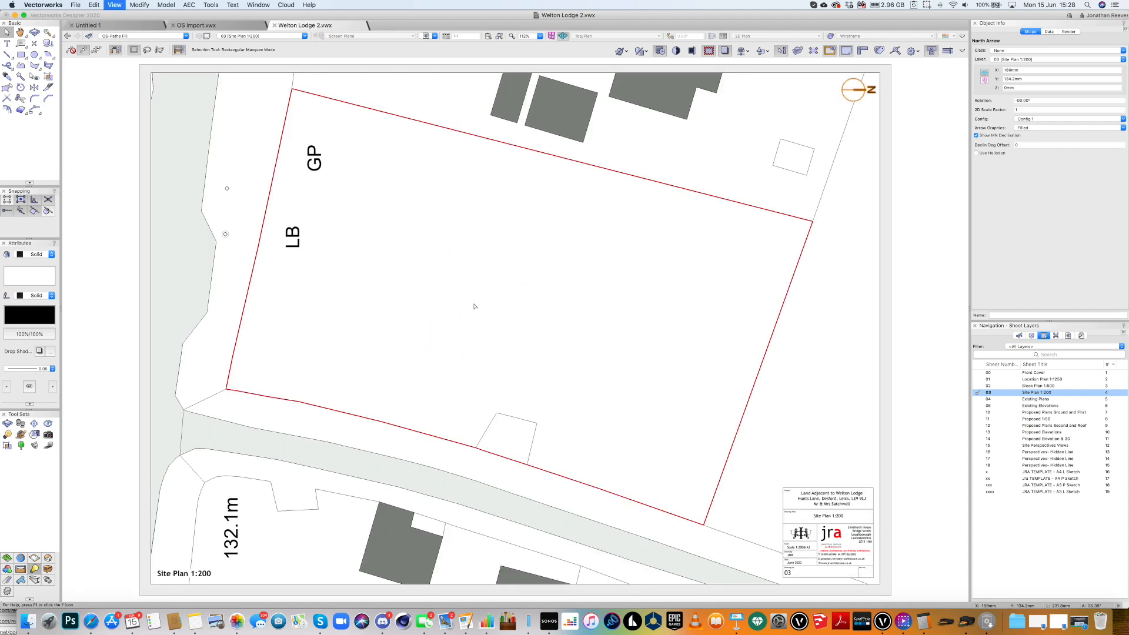
pyautogui.press('super+s')
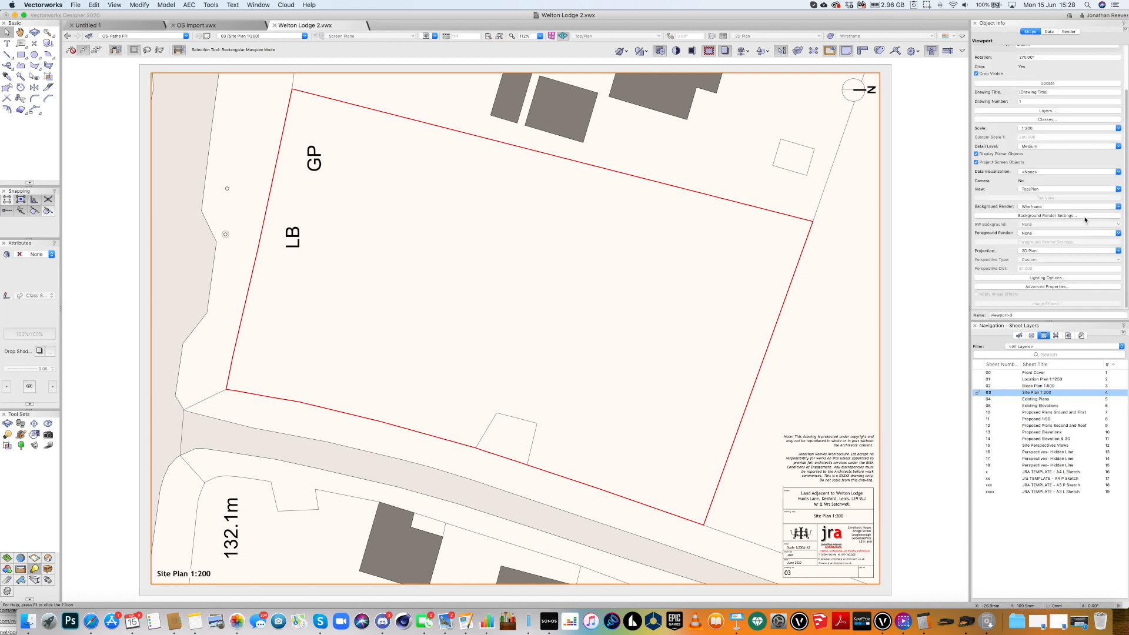
pyautogui.click(1067, 288)
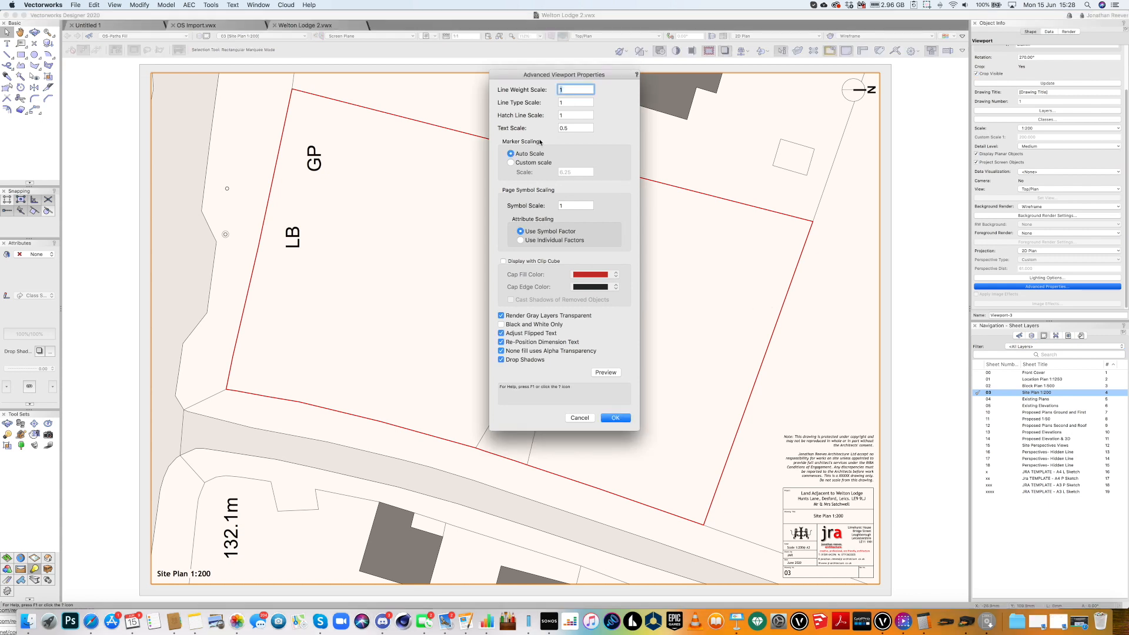
pyautogui.click(548, 125)
pyautogui.write('.2')
pyautogui.click(612, 377)
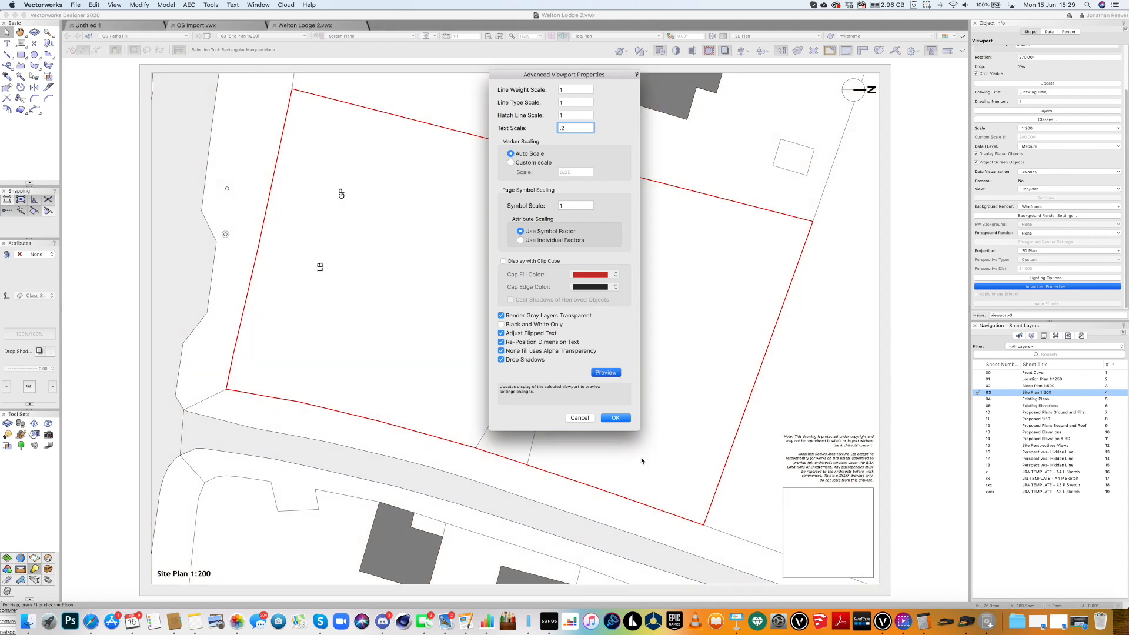
pyautogui.click(622, 418)
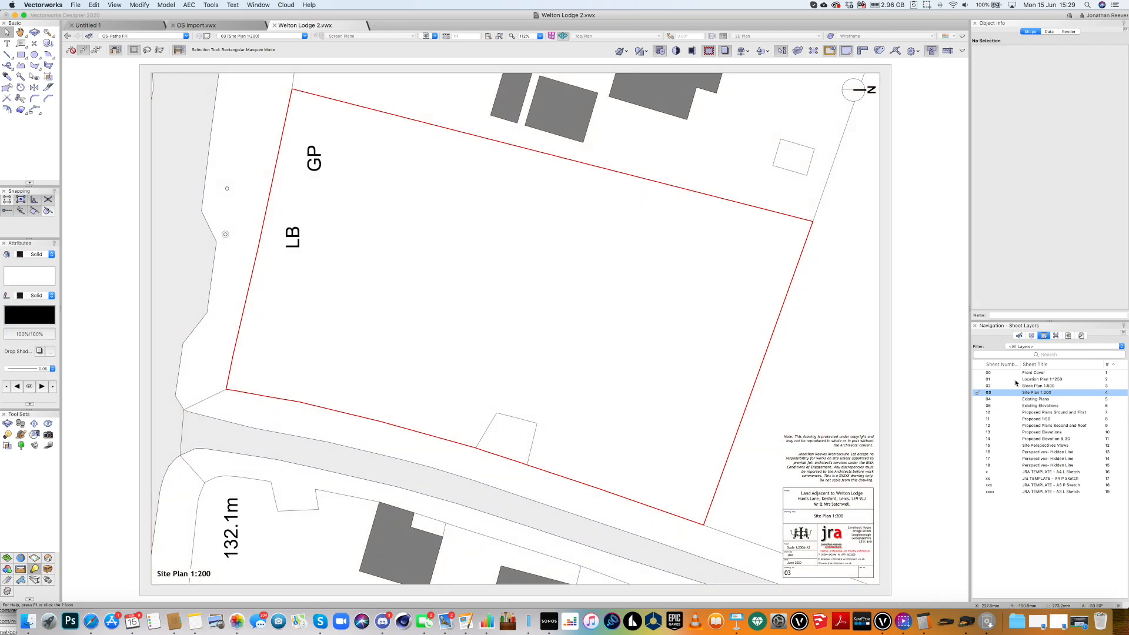
pyautogui.click(1033, 373)
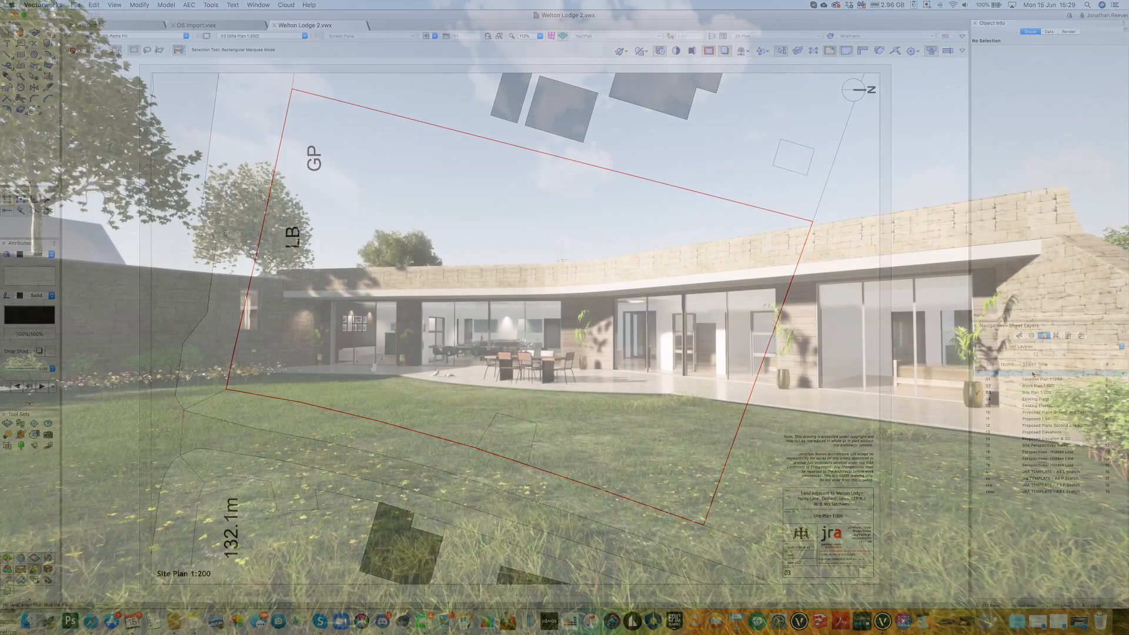